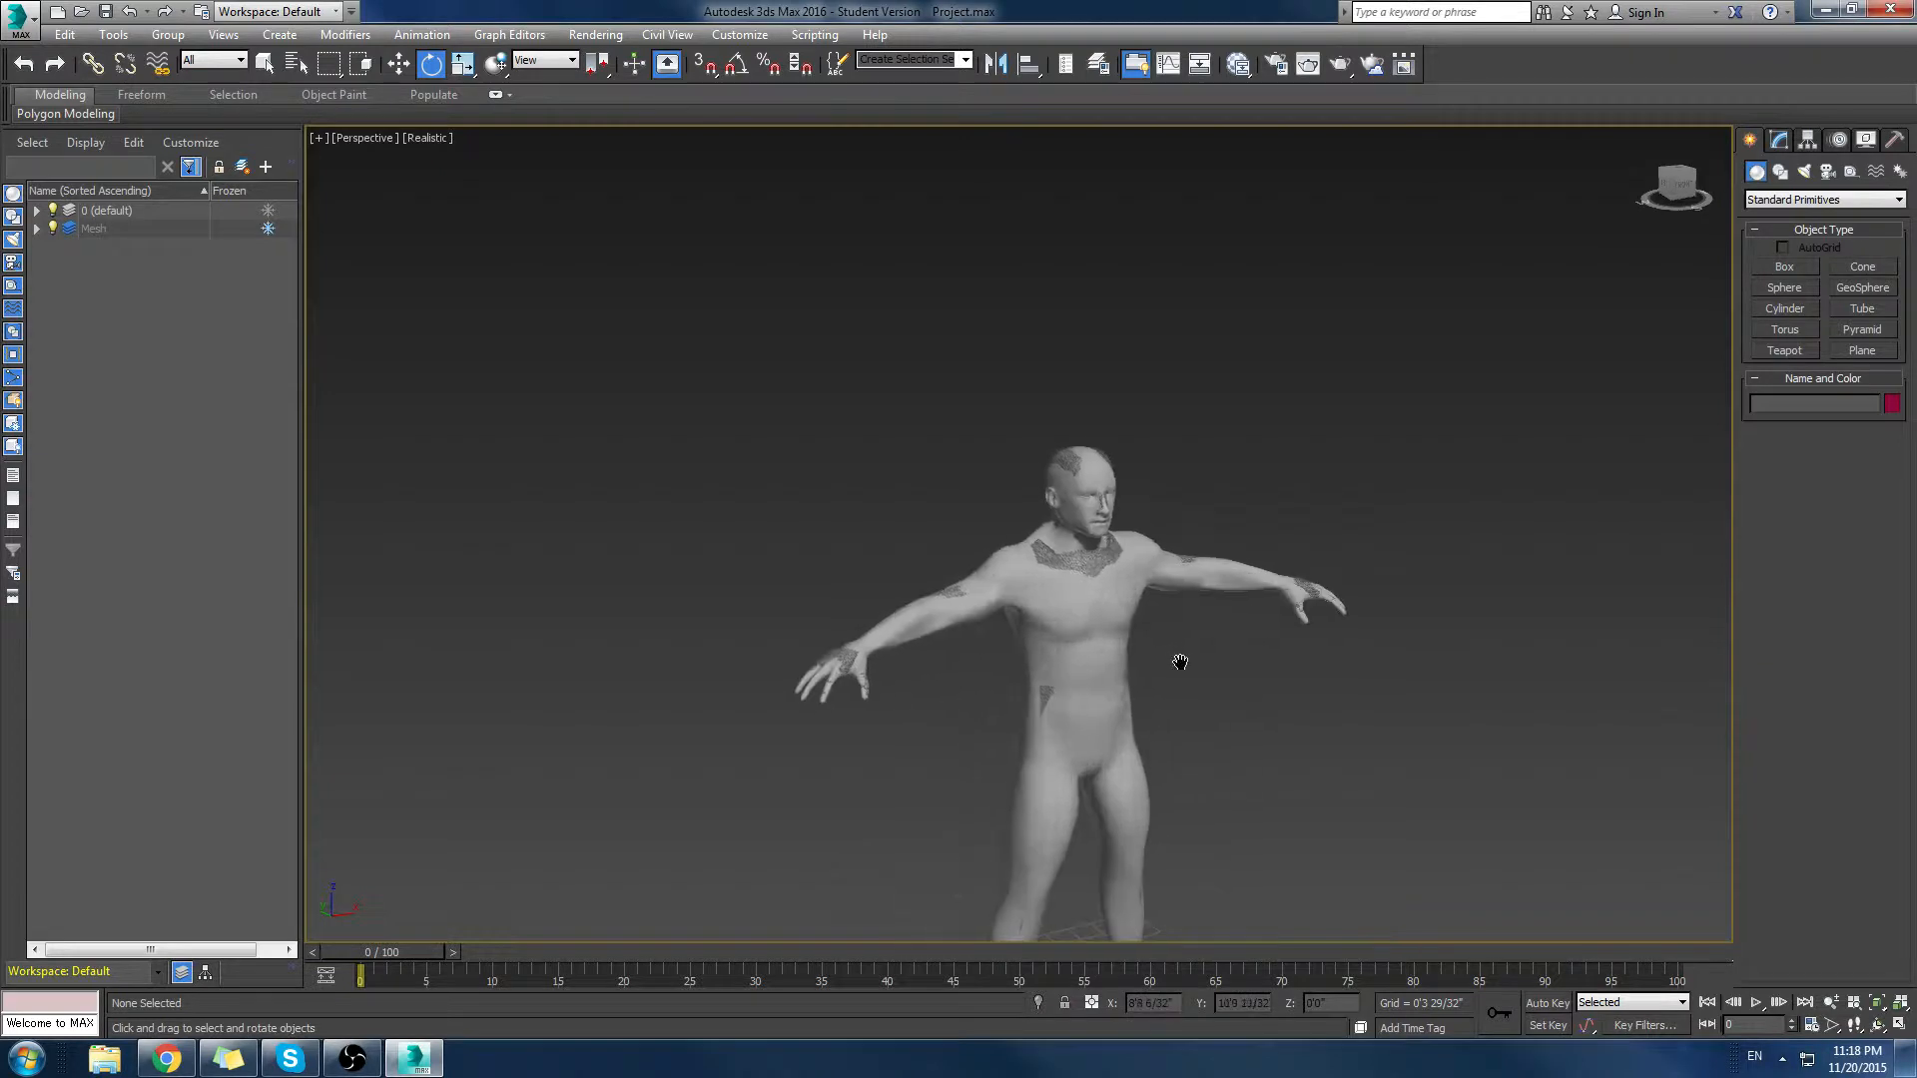
Step: Select the right upper arm biped bone and show its motion parameters
middle_click_drag(1135, 655, 1097, 641)
scroll(1098, 641, "up", 3)
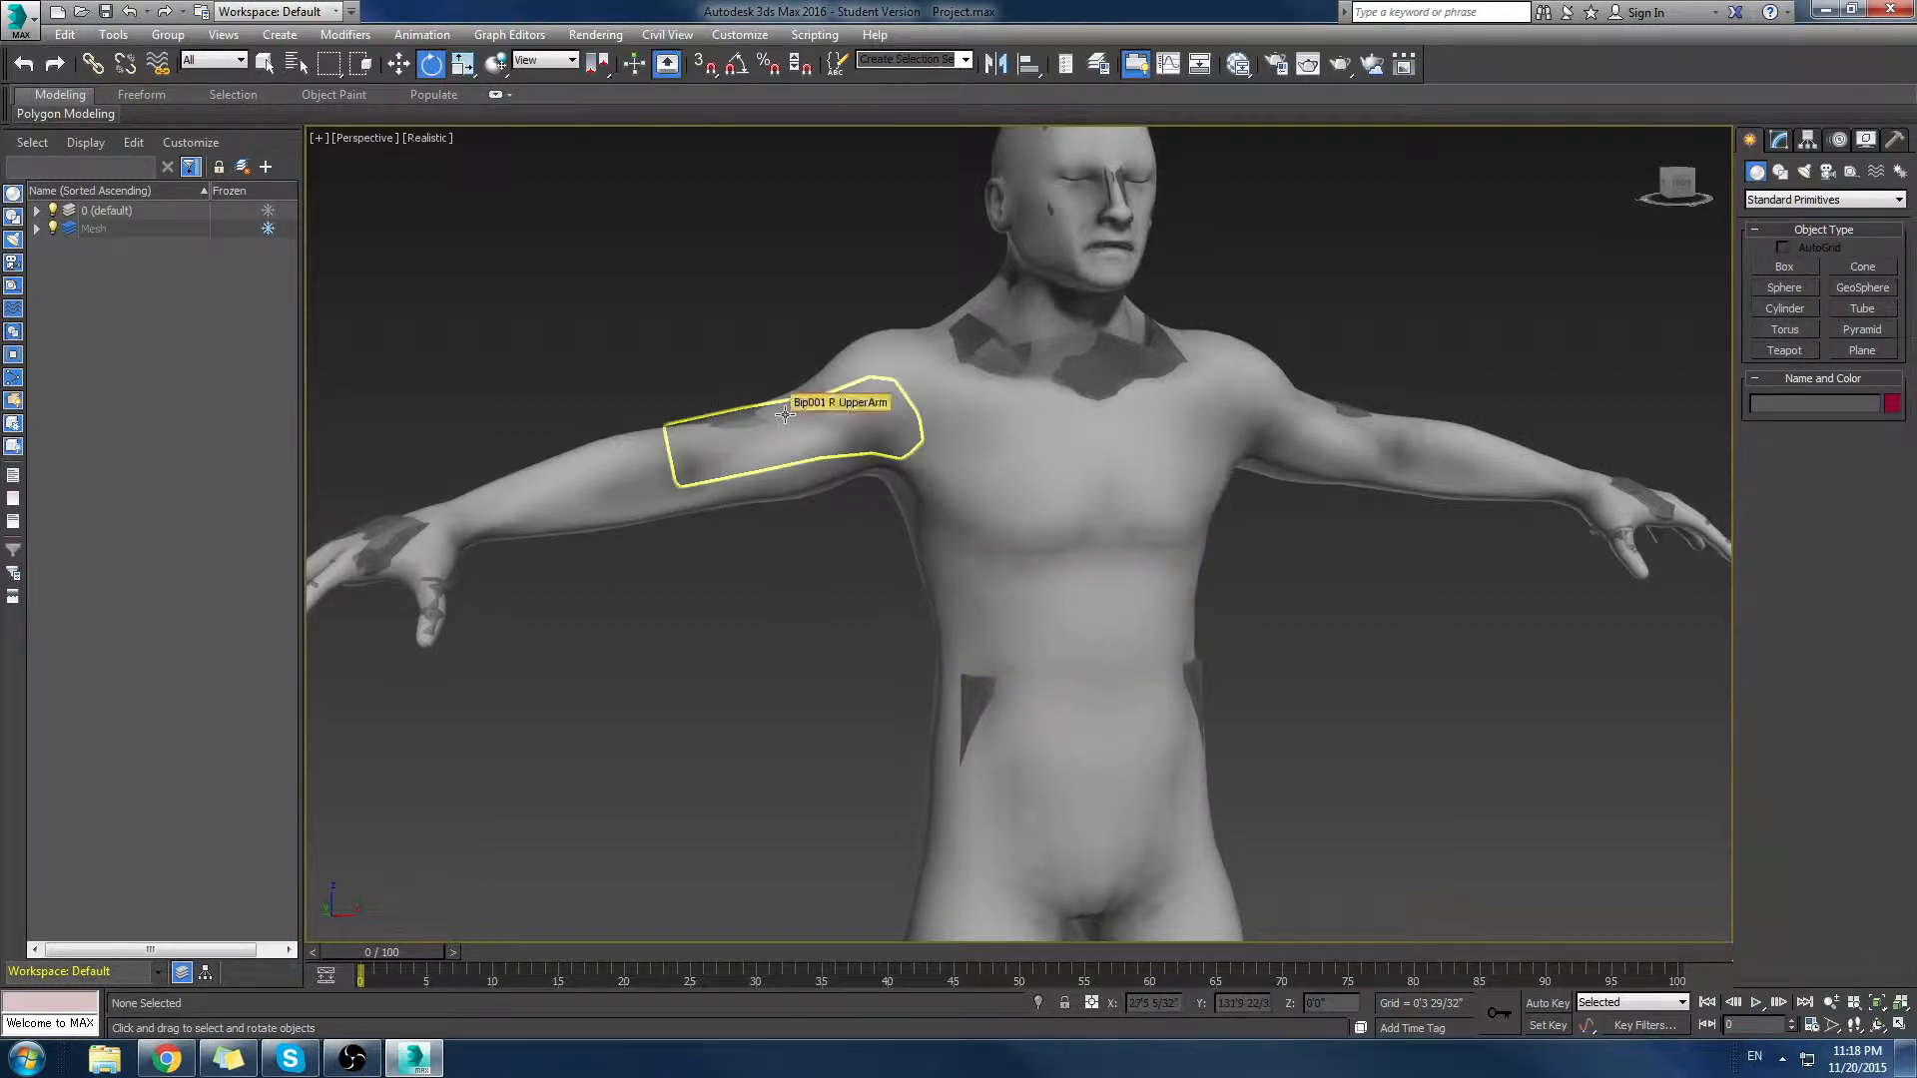
middle_click_drag(902, 439, 908, 493, "alt")
mouse_move(818, 597)
middle_mouse_down("alt")
mouse_move(801, 561)
mouse_move(793, 597)
middle_mouse_up("alt")
left_click(682, 511)
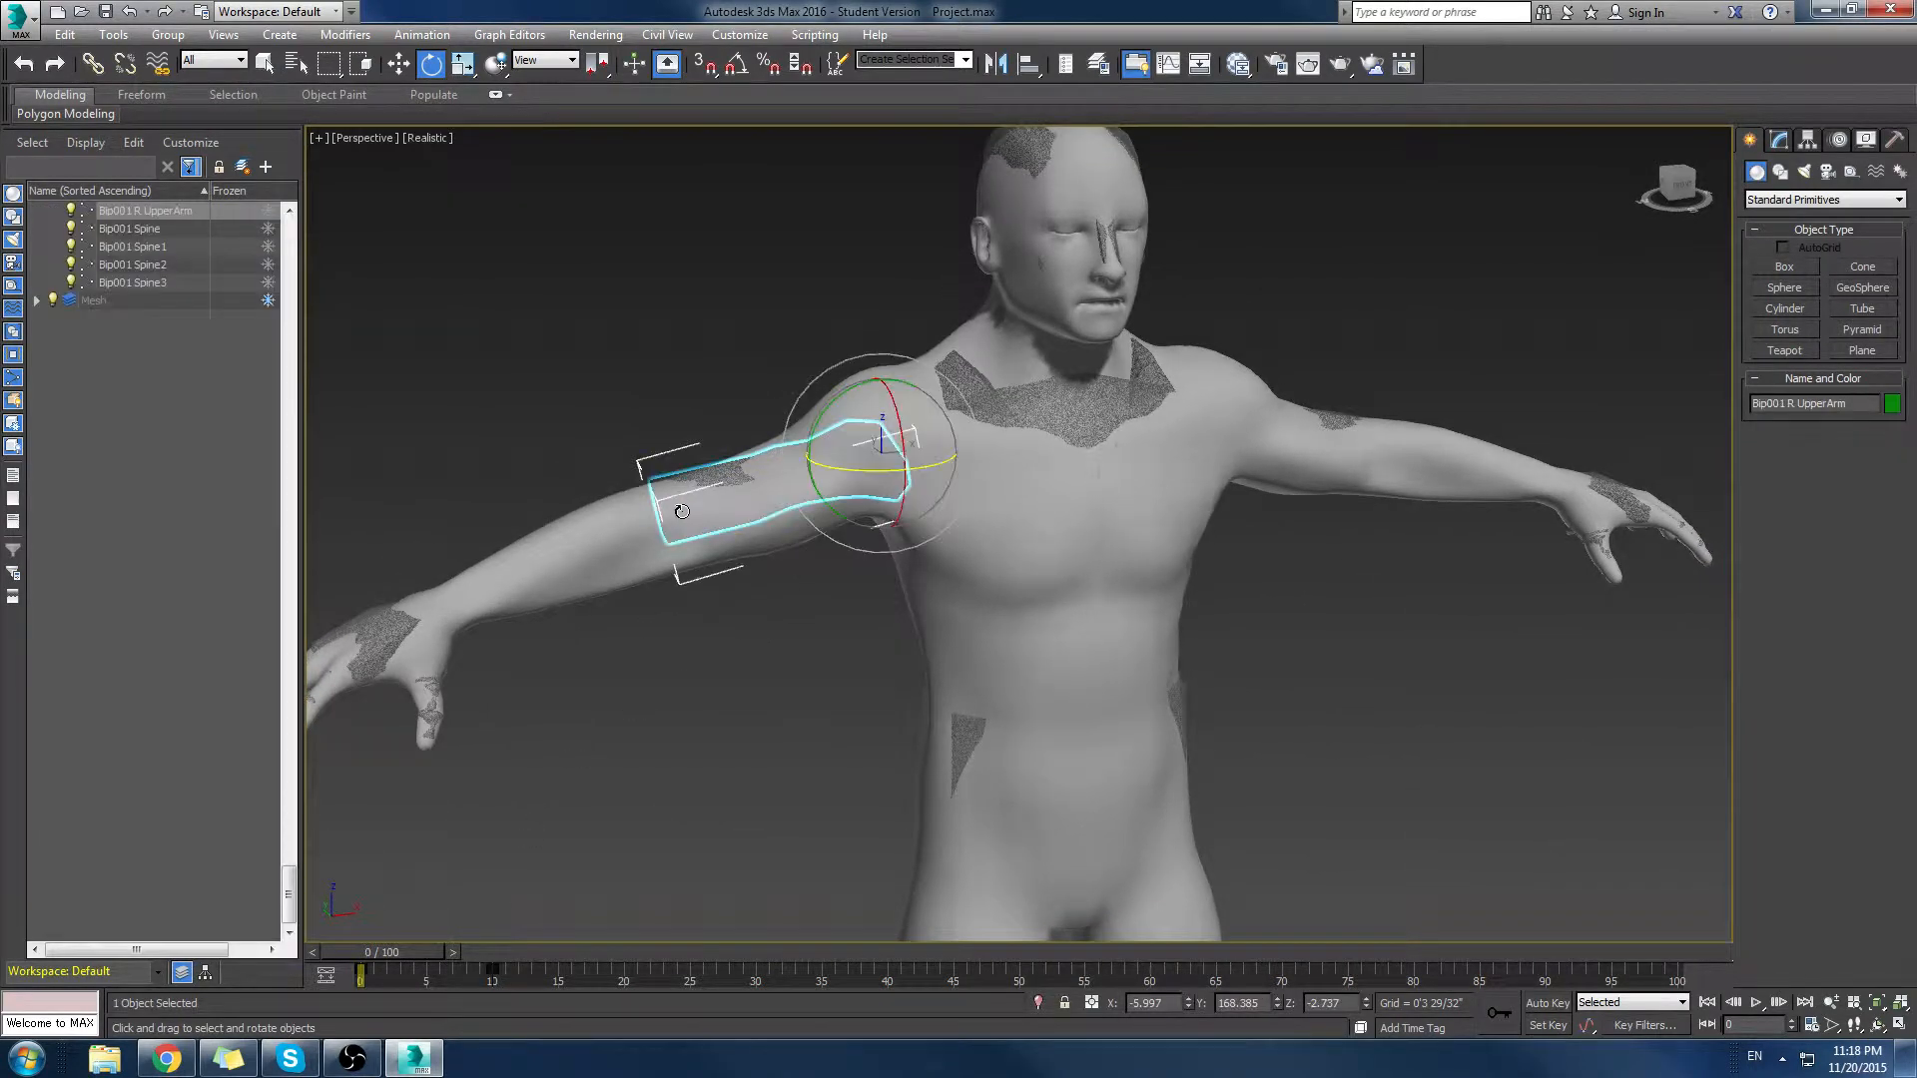
scroll(244, 346, "up", 5)
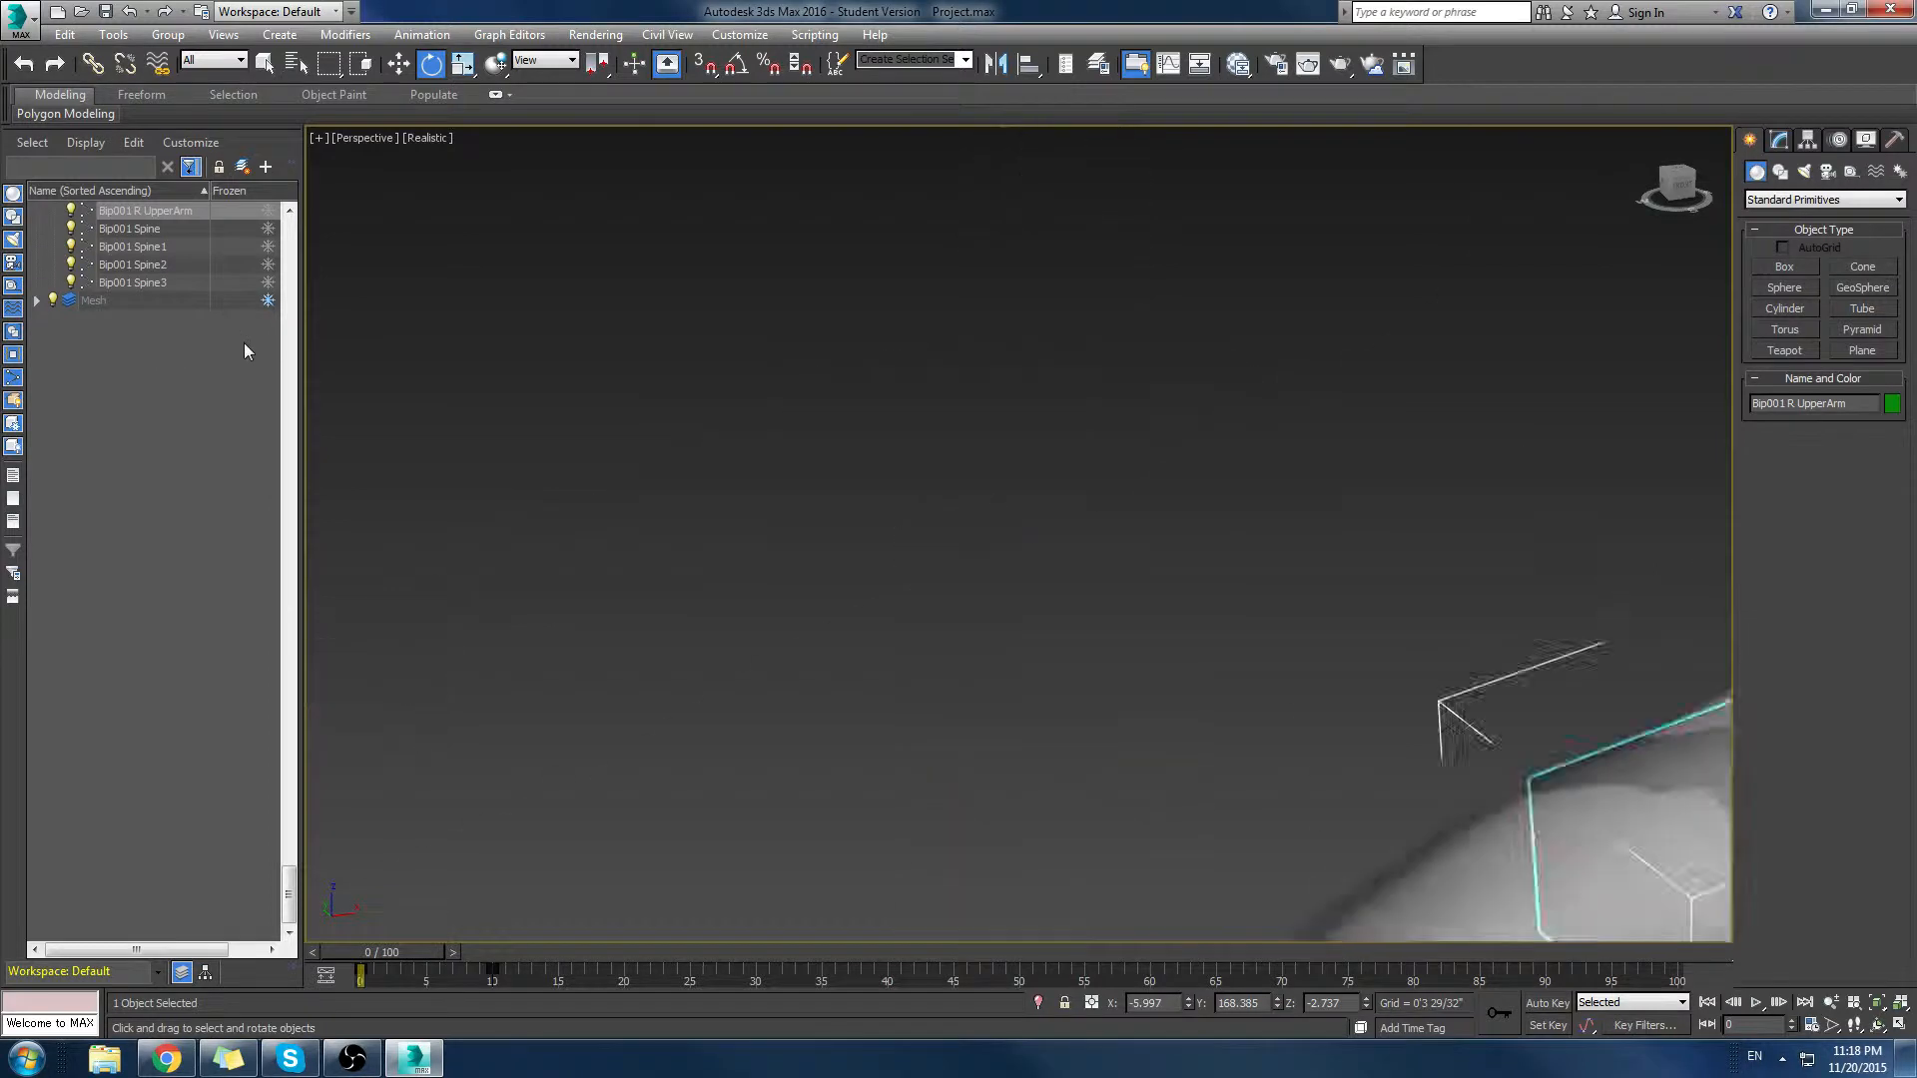
scroll(1072, 627, "down", 5)
middle_click_drag(1072, 629, 867, 605)
scroll(867, 605, "down", 4)
middle_click_drag(1213, 611, 1034, 564)
left_click(1838, 138)
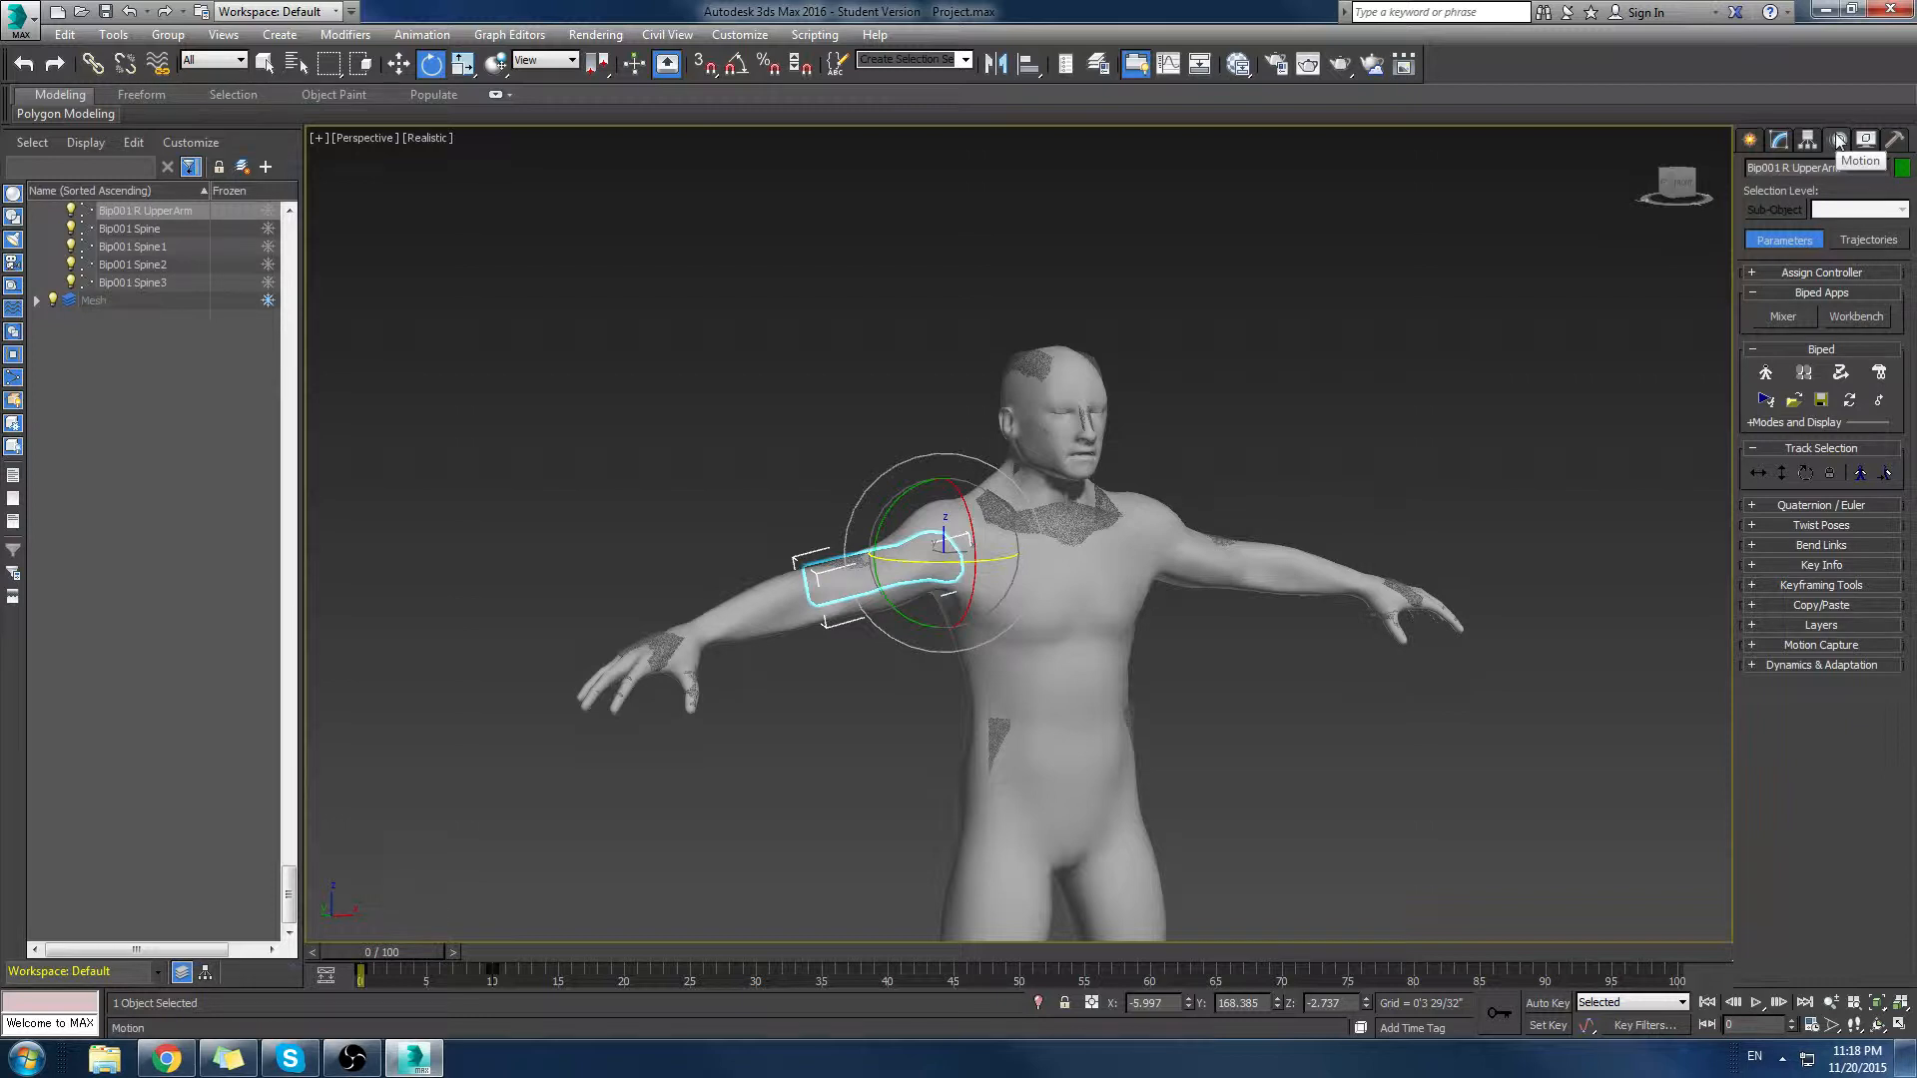
Step: Turn Figure Mode on for the biped and back off
middle_click_drag(1138, 588, 1121, 522)
scroll(1073, 477, "up", 3)
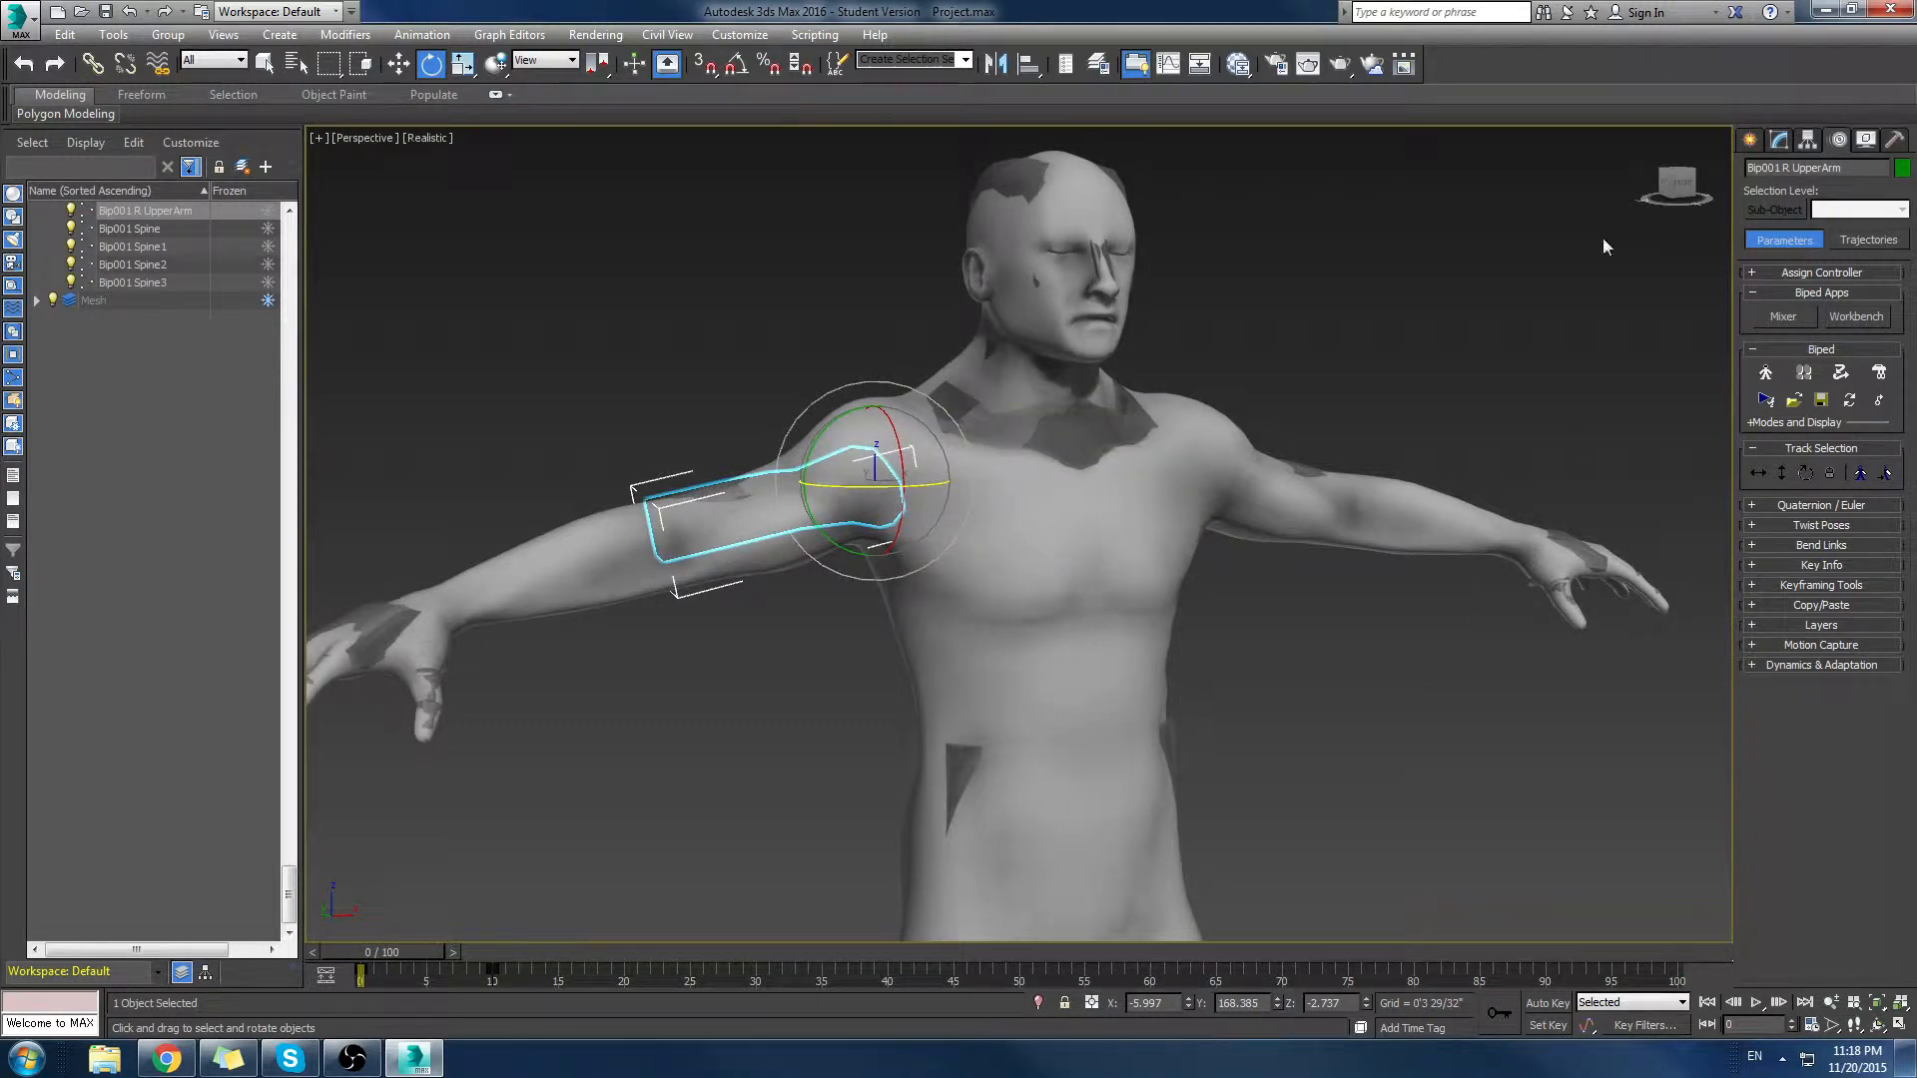
left_click(1766, 374)
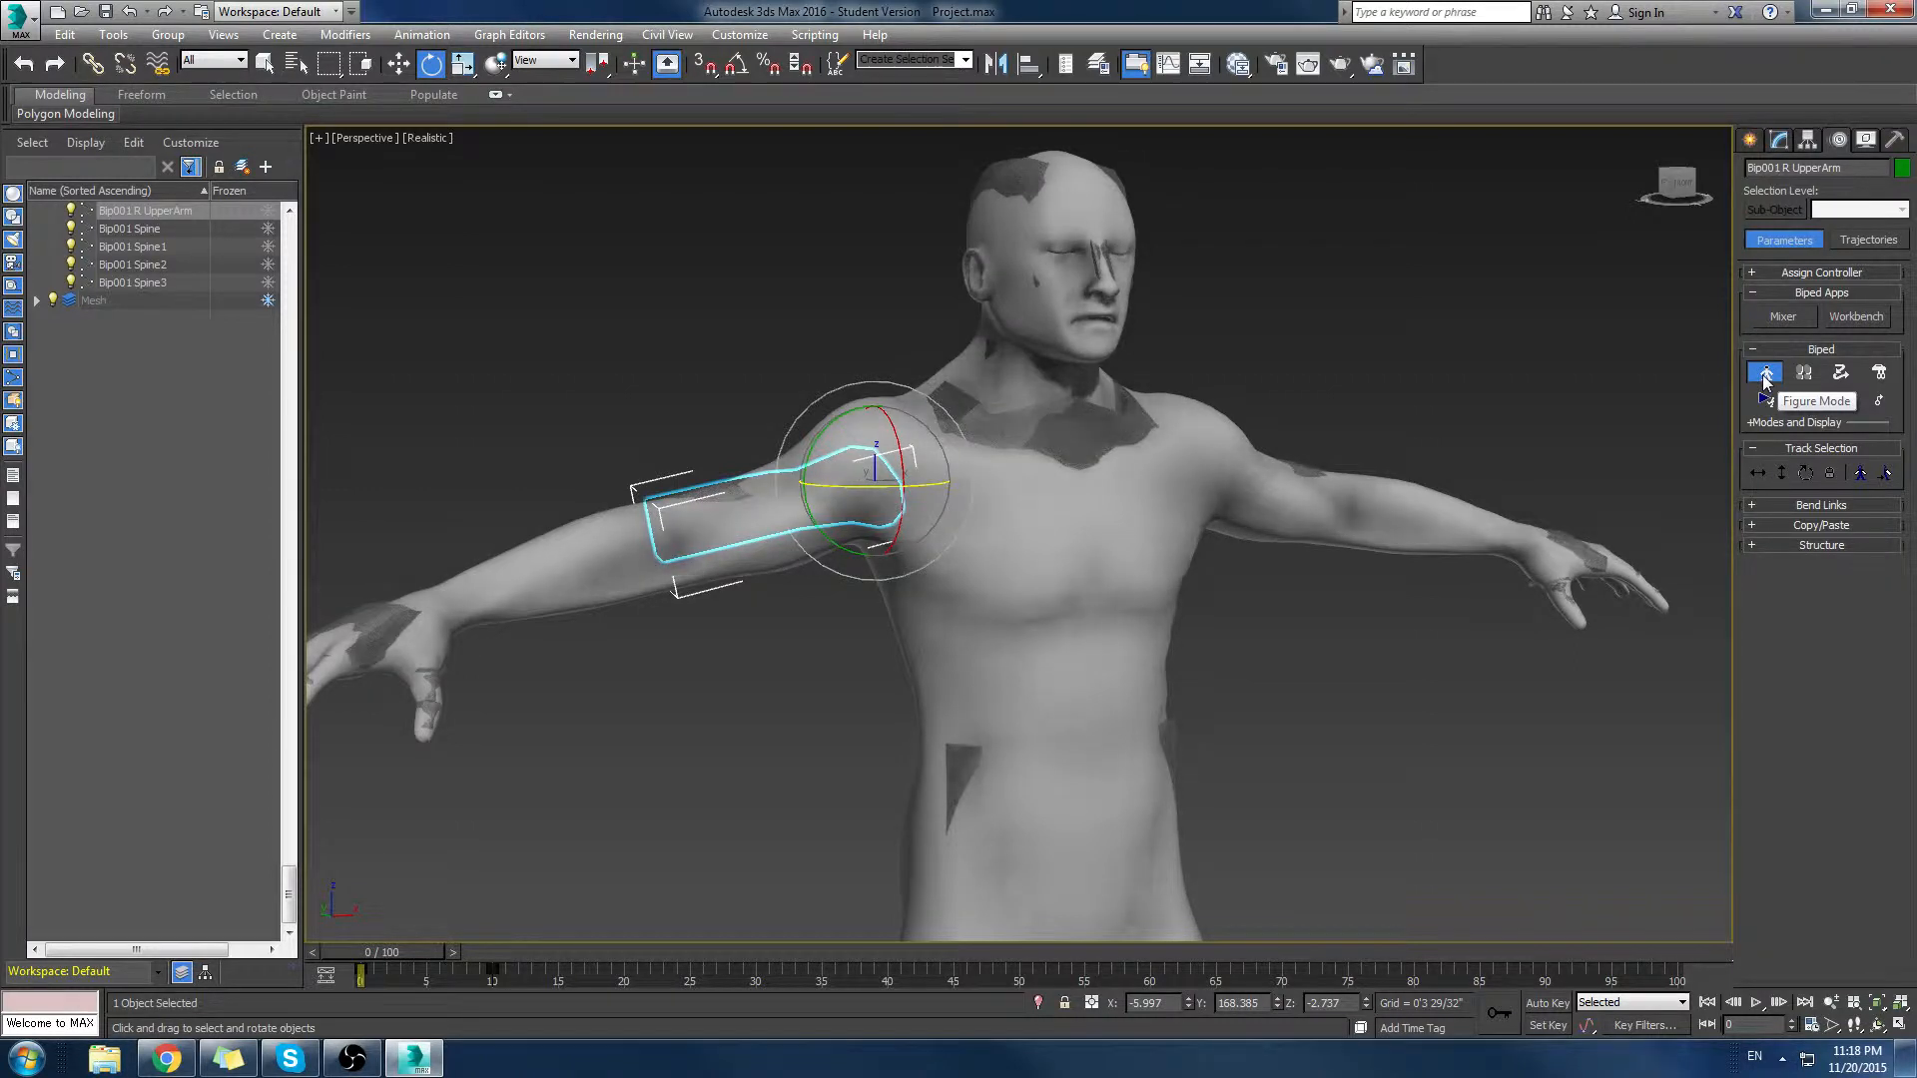
left_click(1766, 375)
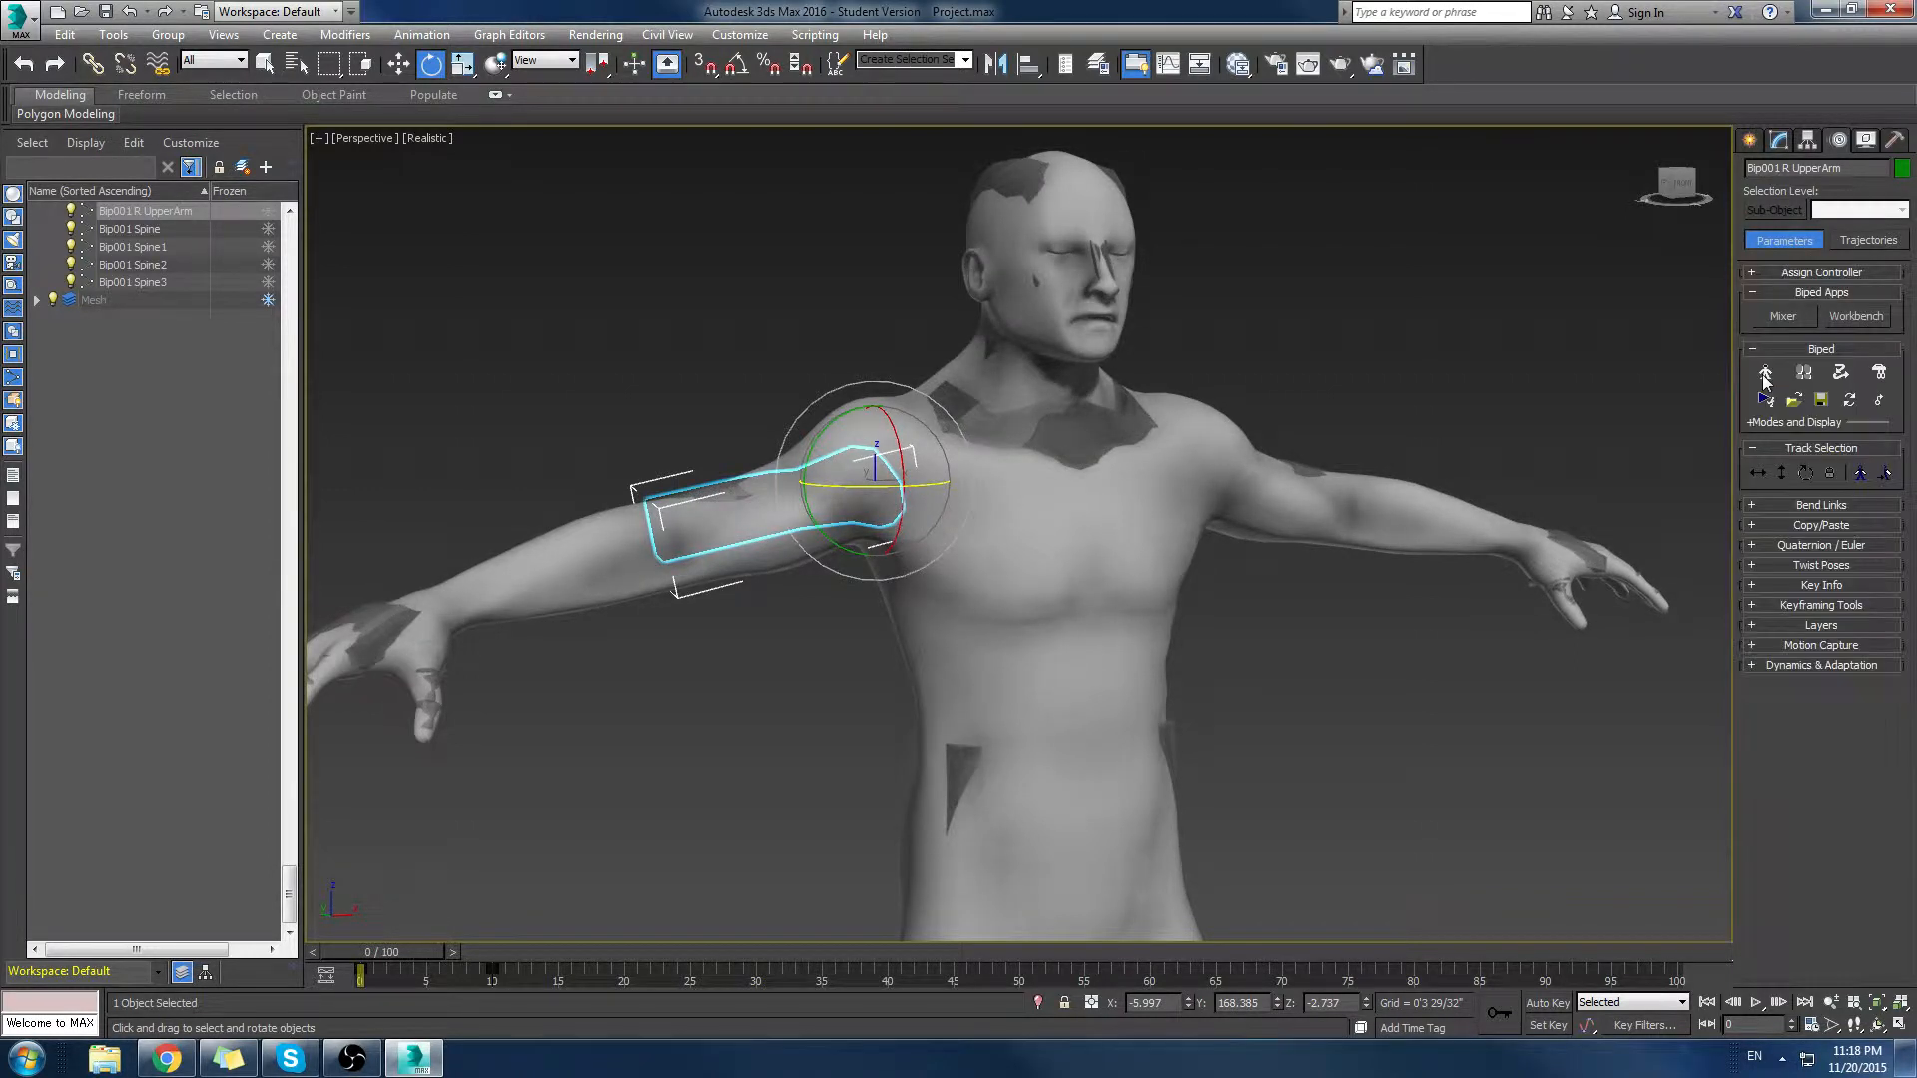
Step: Set a key for both upper arms at frame 0 and delete their existing key at frame 10
left_click(1789, 585)
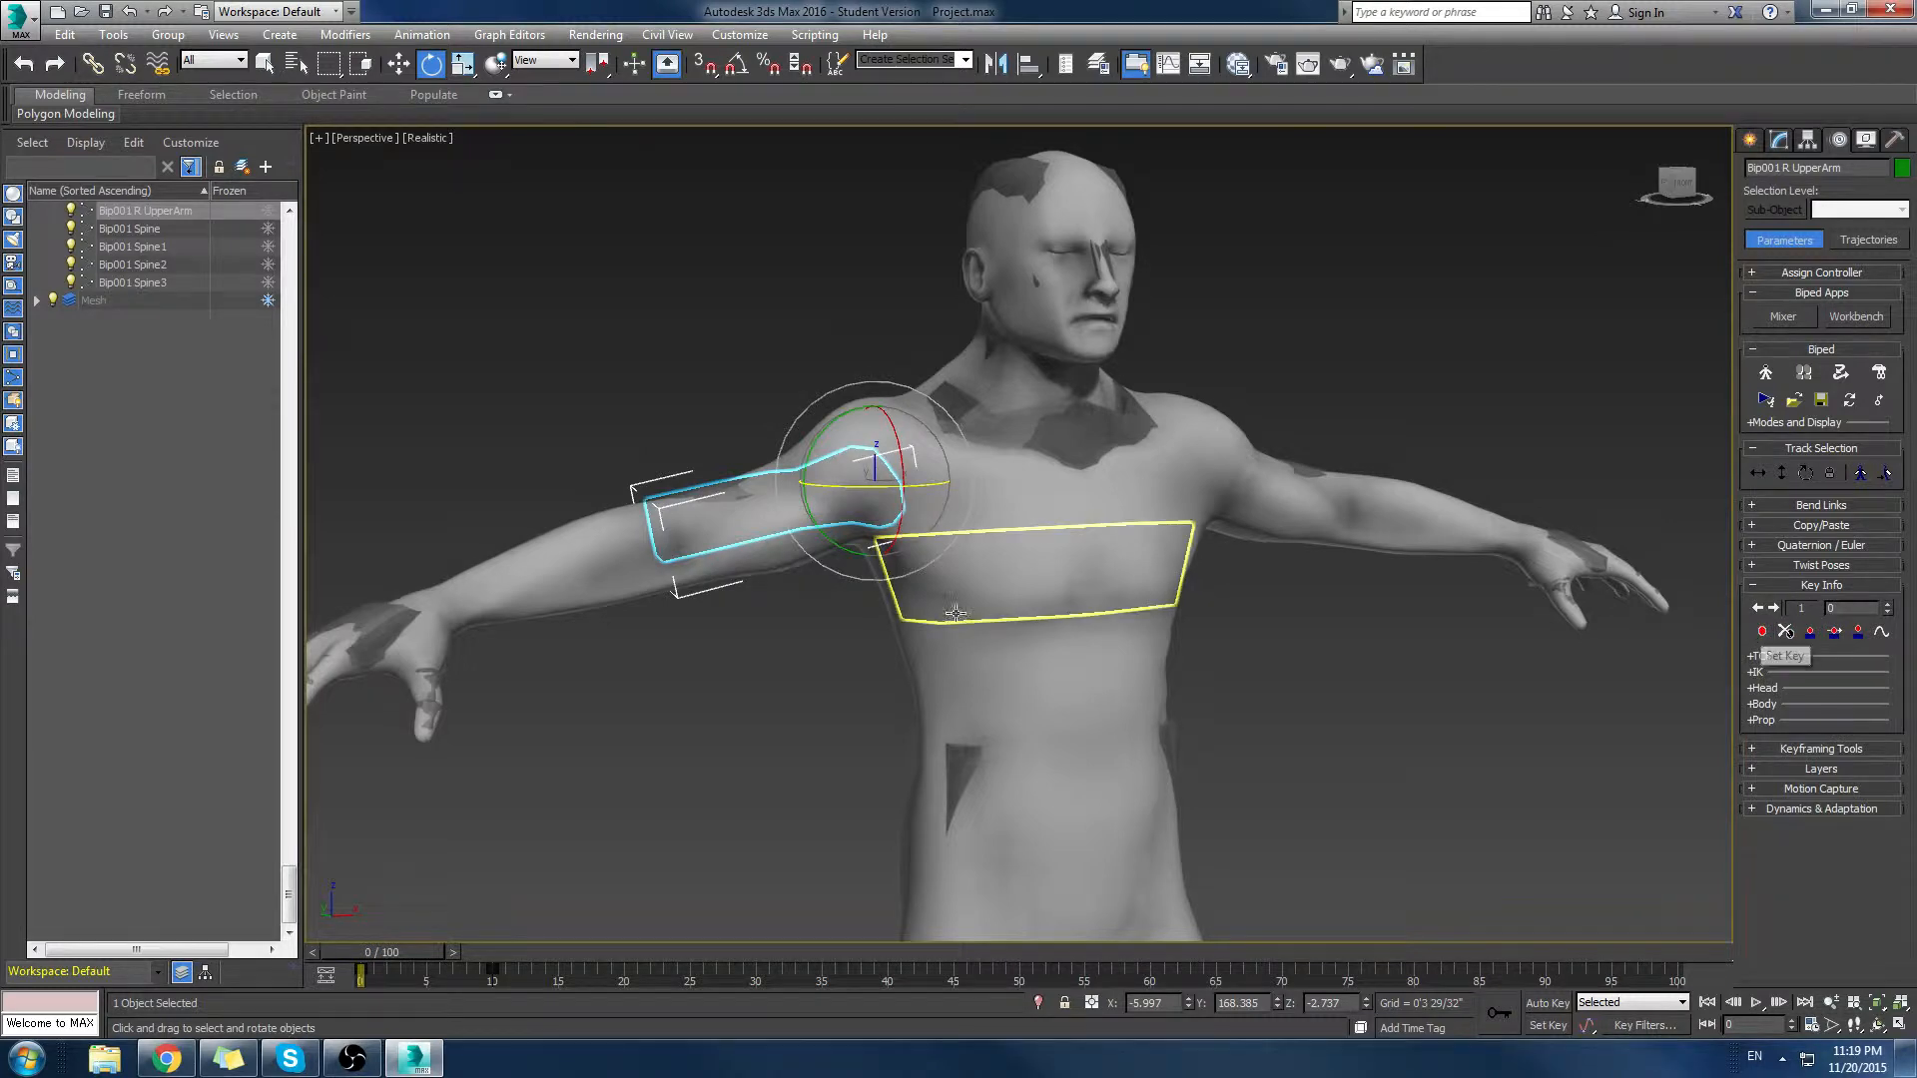
left_click(1275, 495, "ctrl")
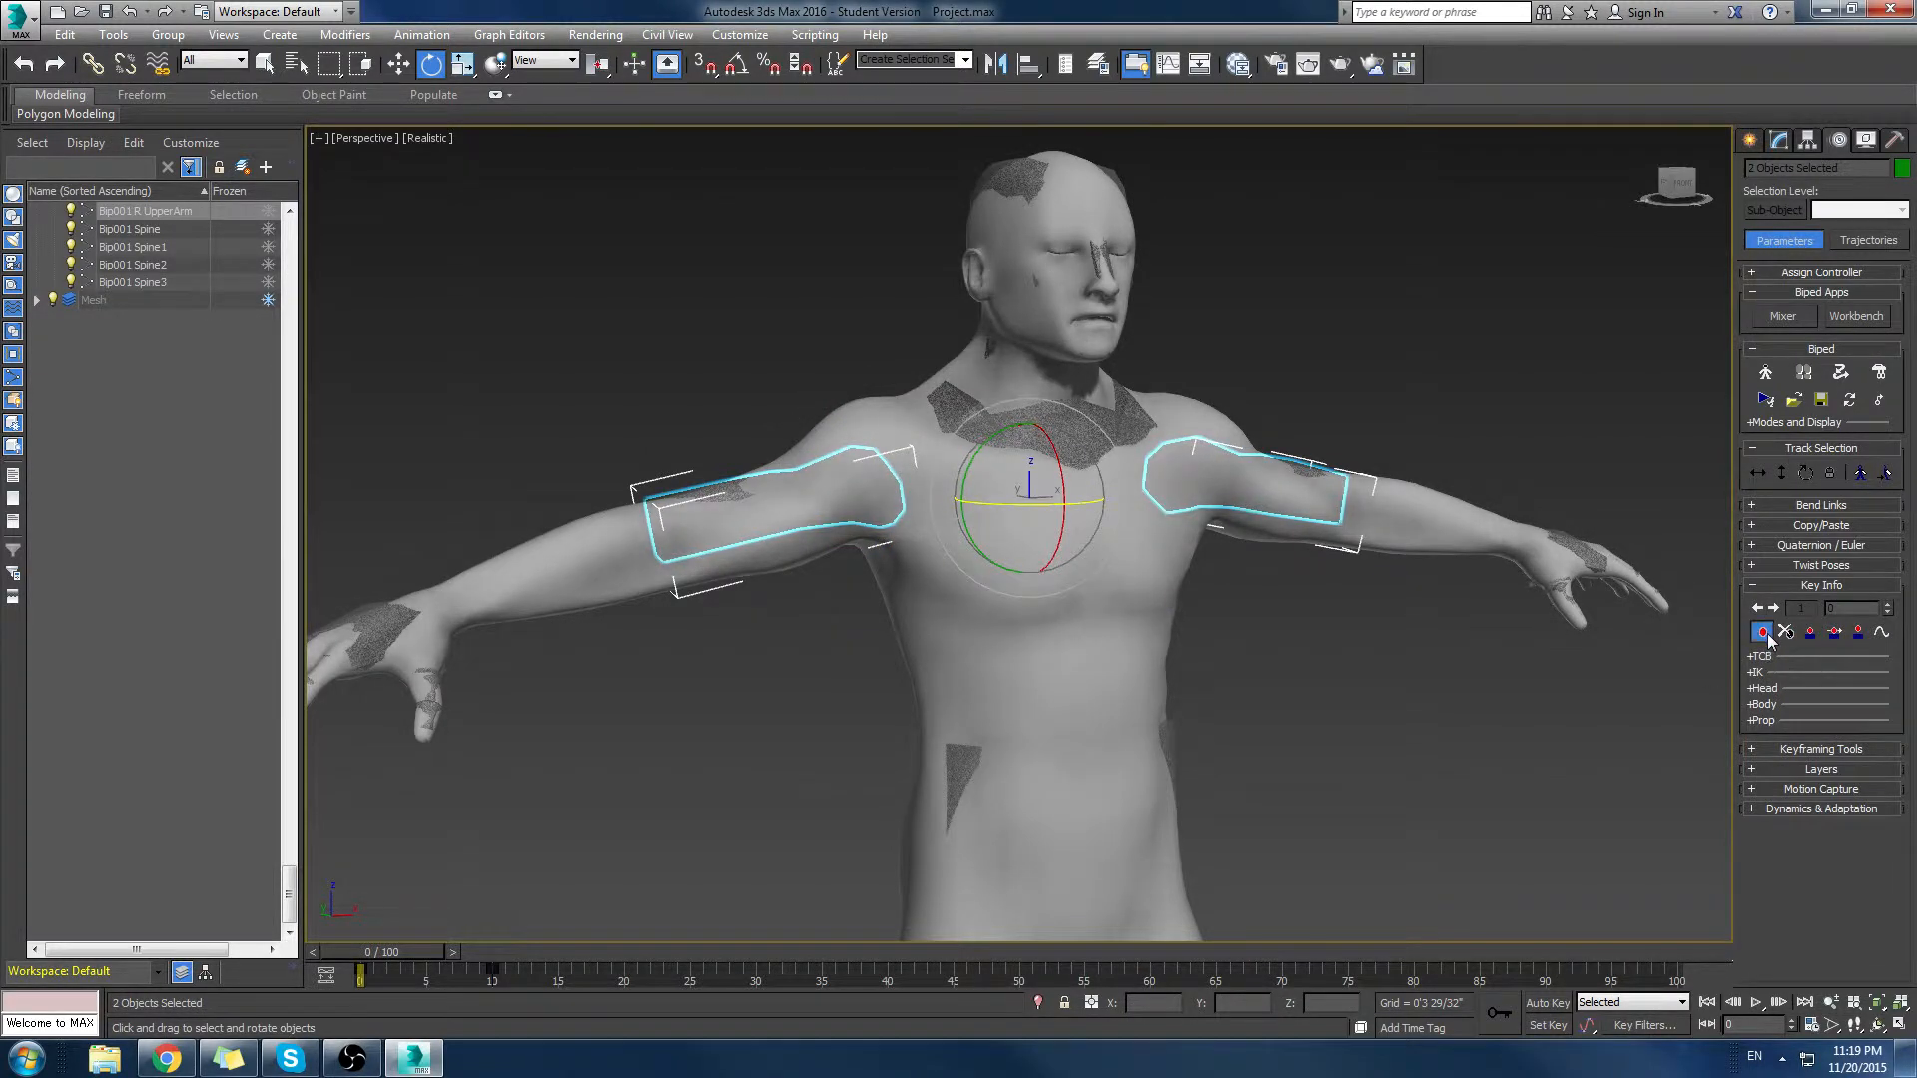
right_click(492, 969)
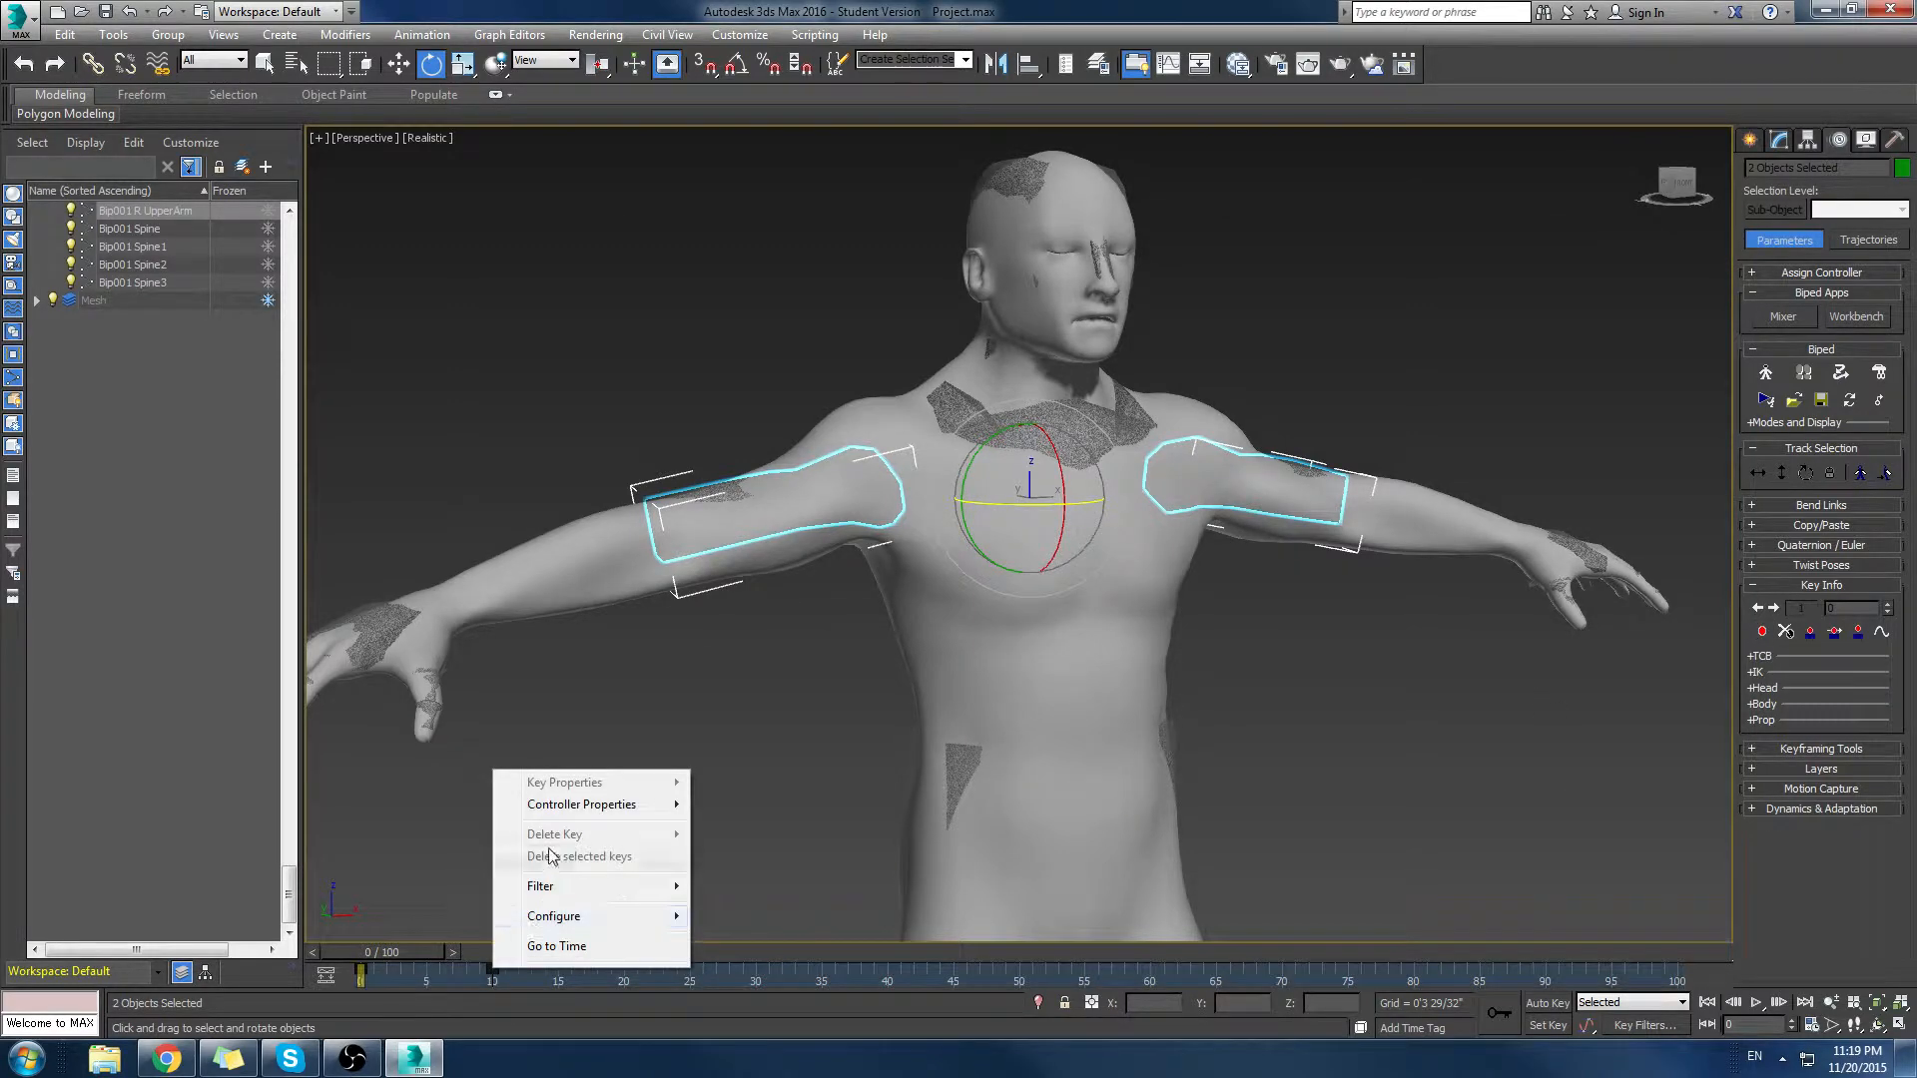
left_click(492, 974)
right_click(490, 970)
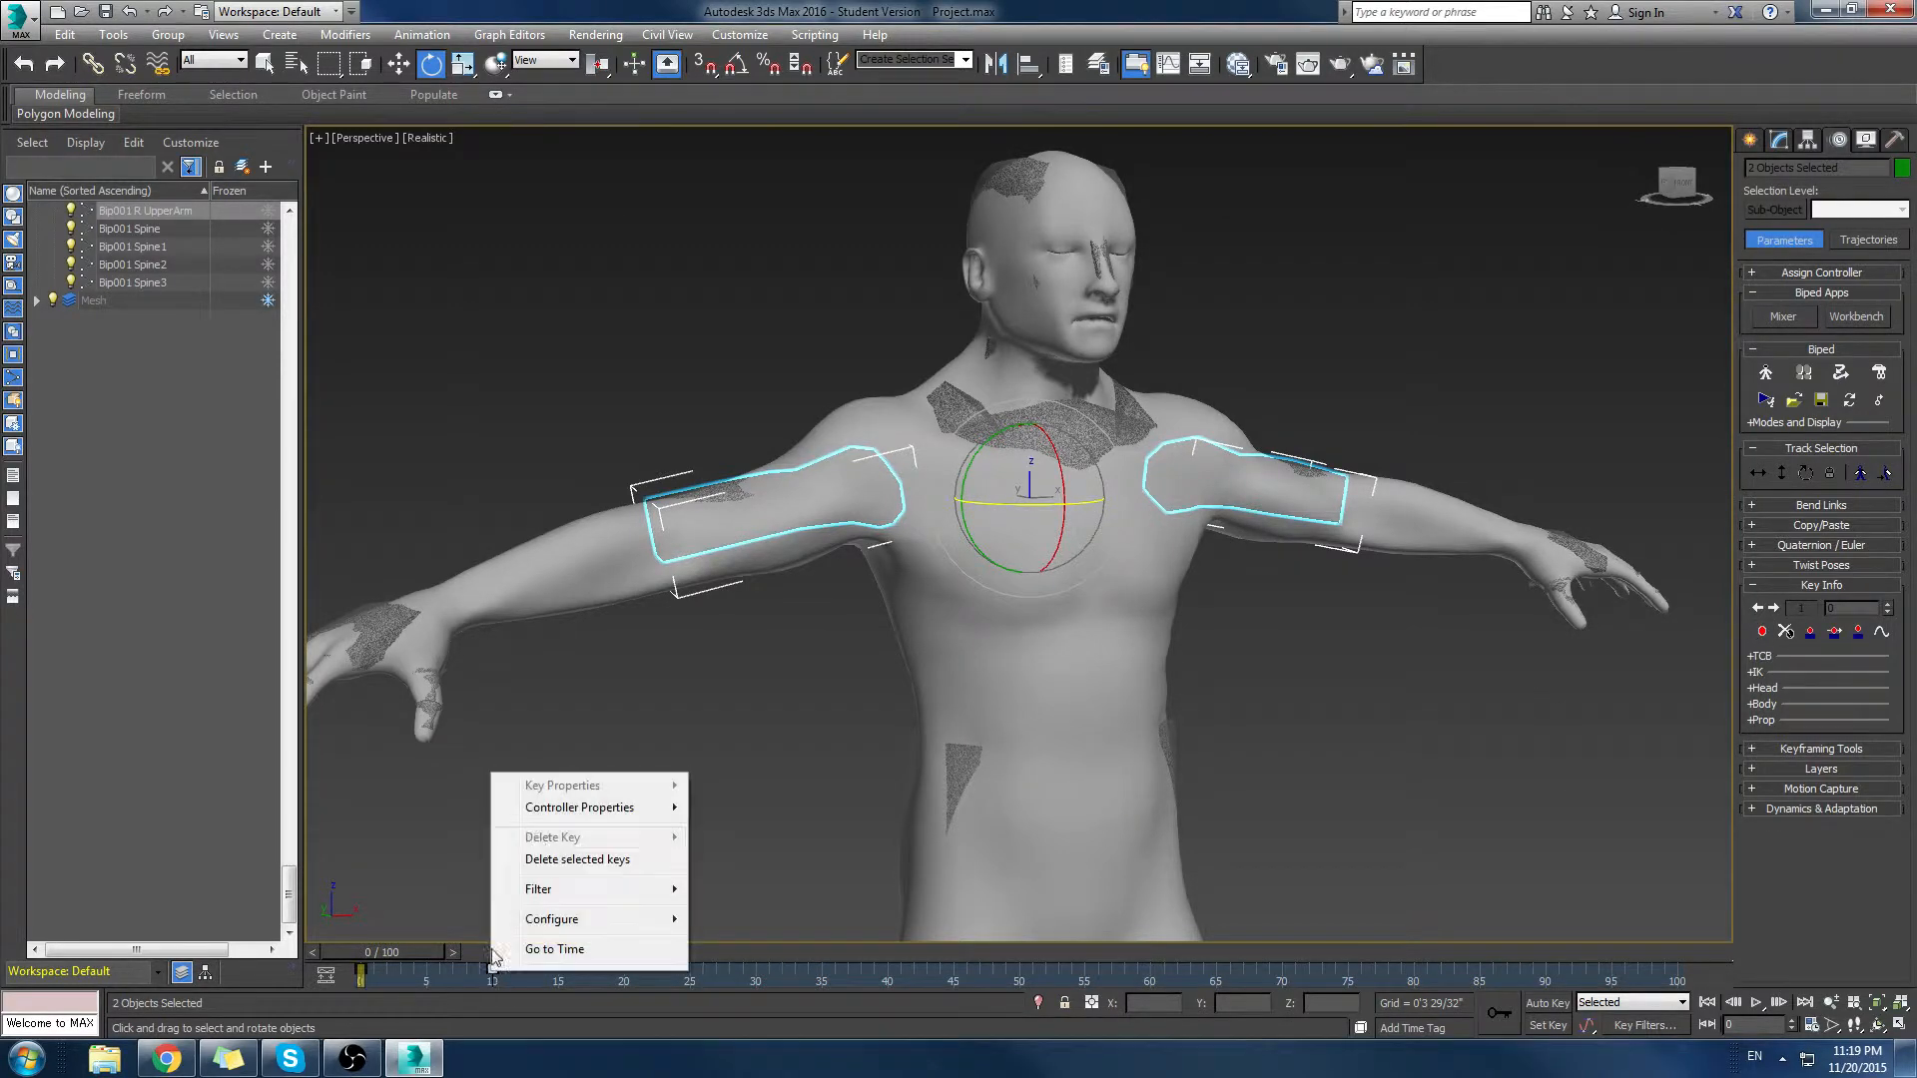
left_click(542, 858)
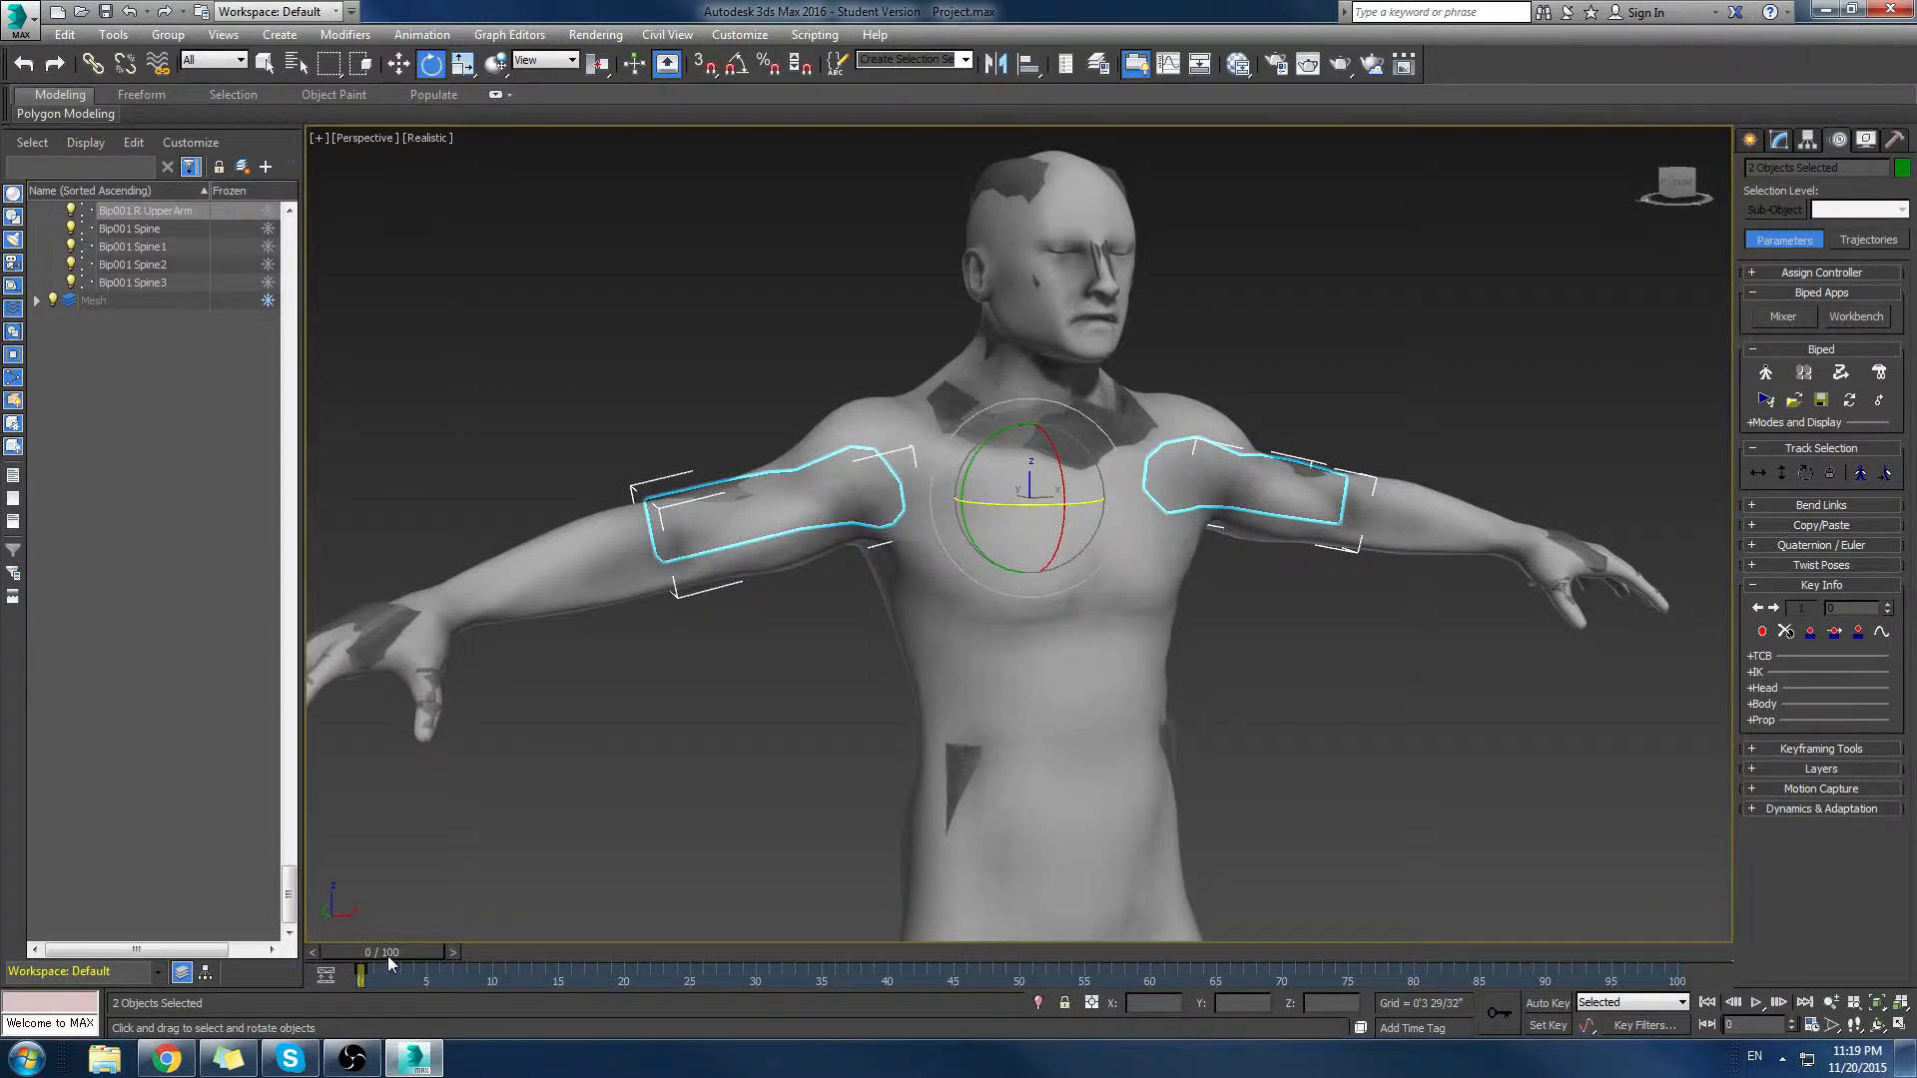
Step: Set a key for both upper arms at frame 10, and try rotating them together before undoing the rotation
left_click_drag(388, 956, 513, 951)
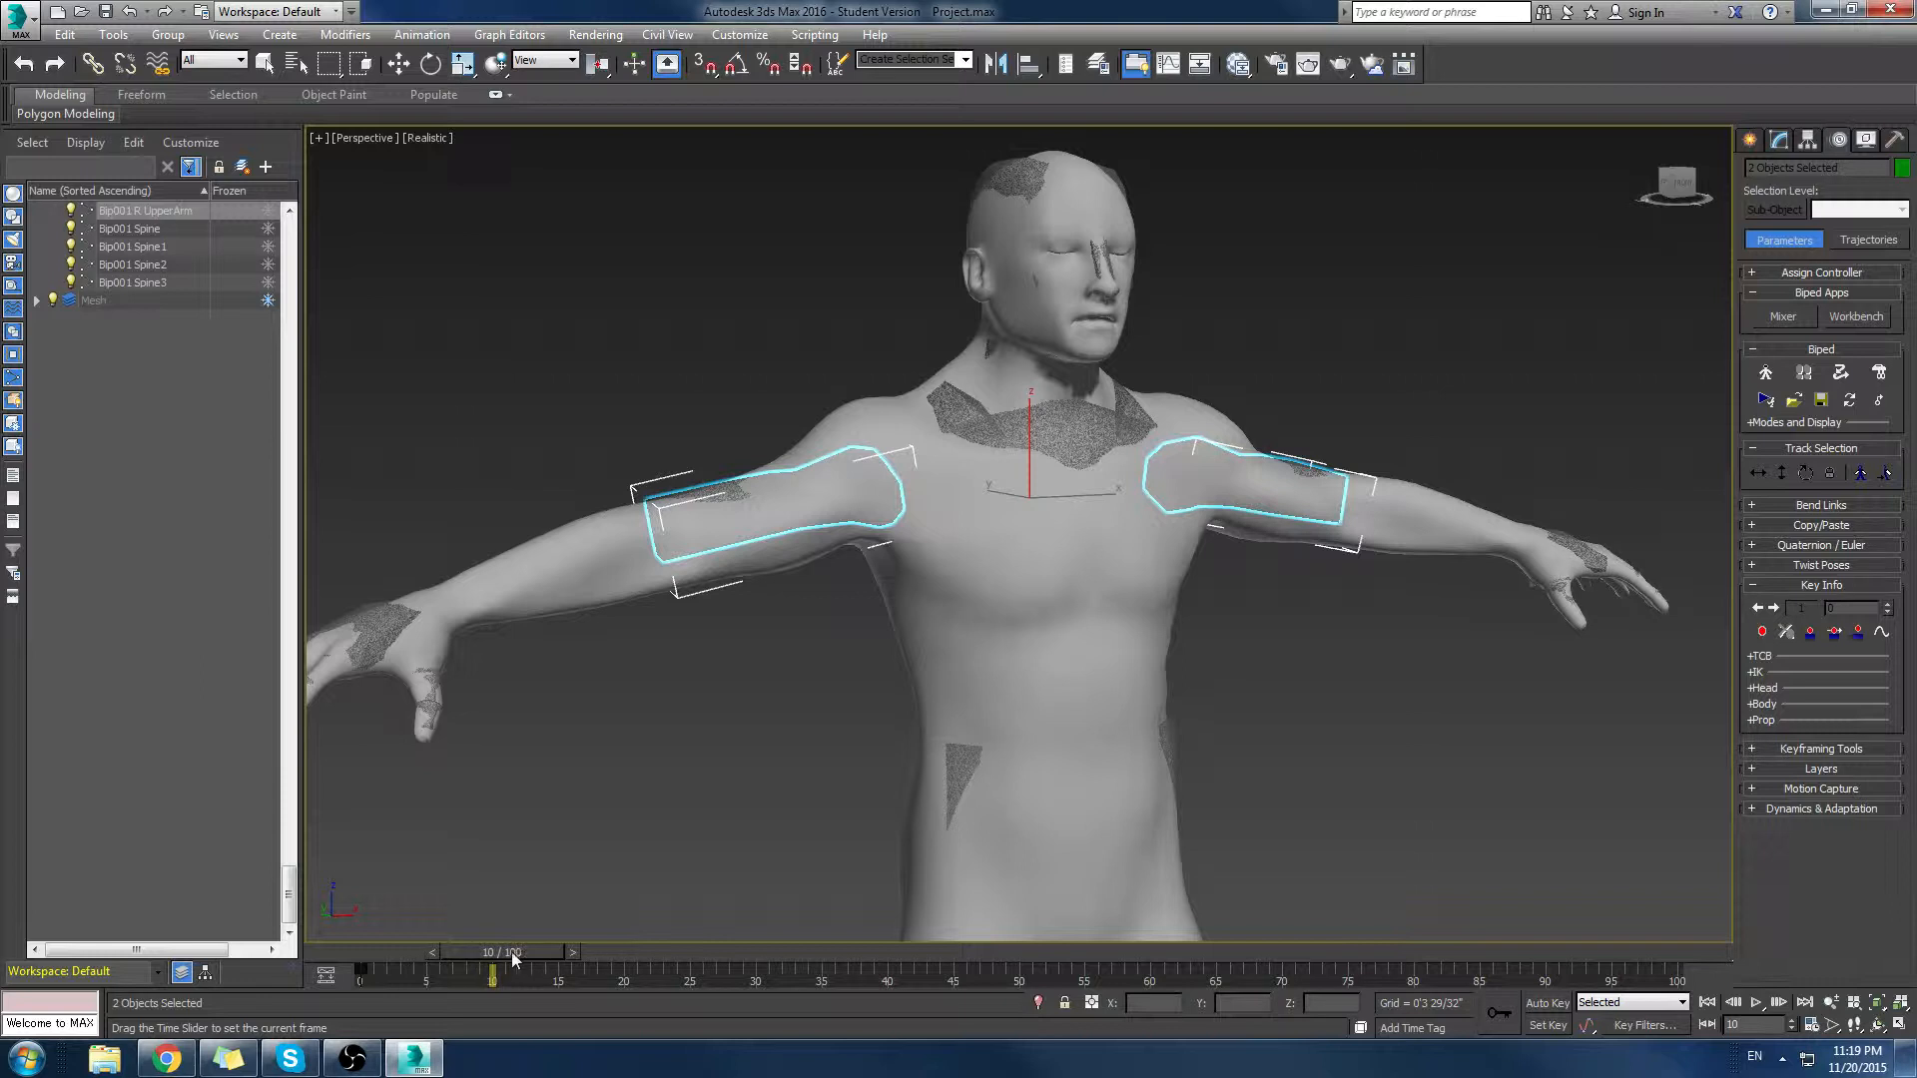
key("e")
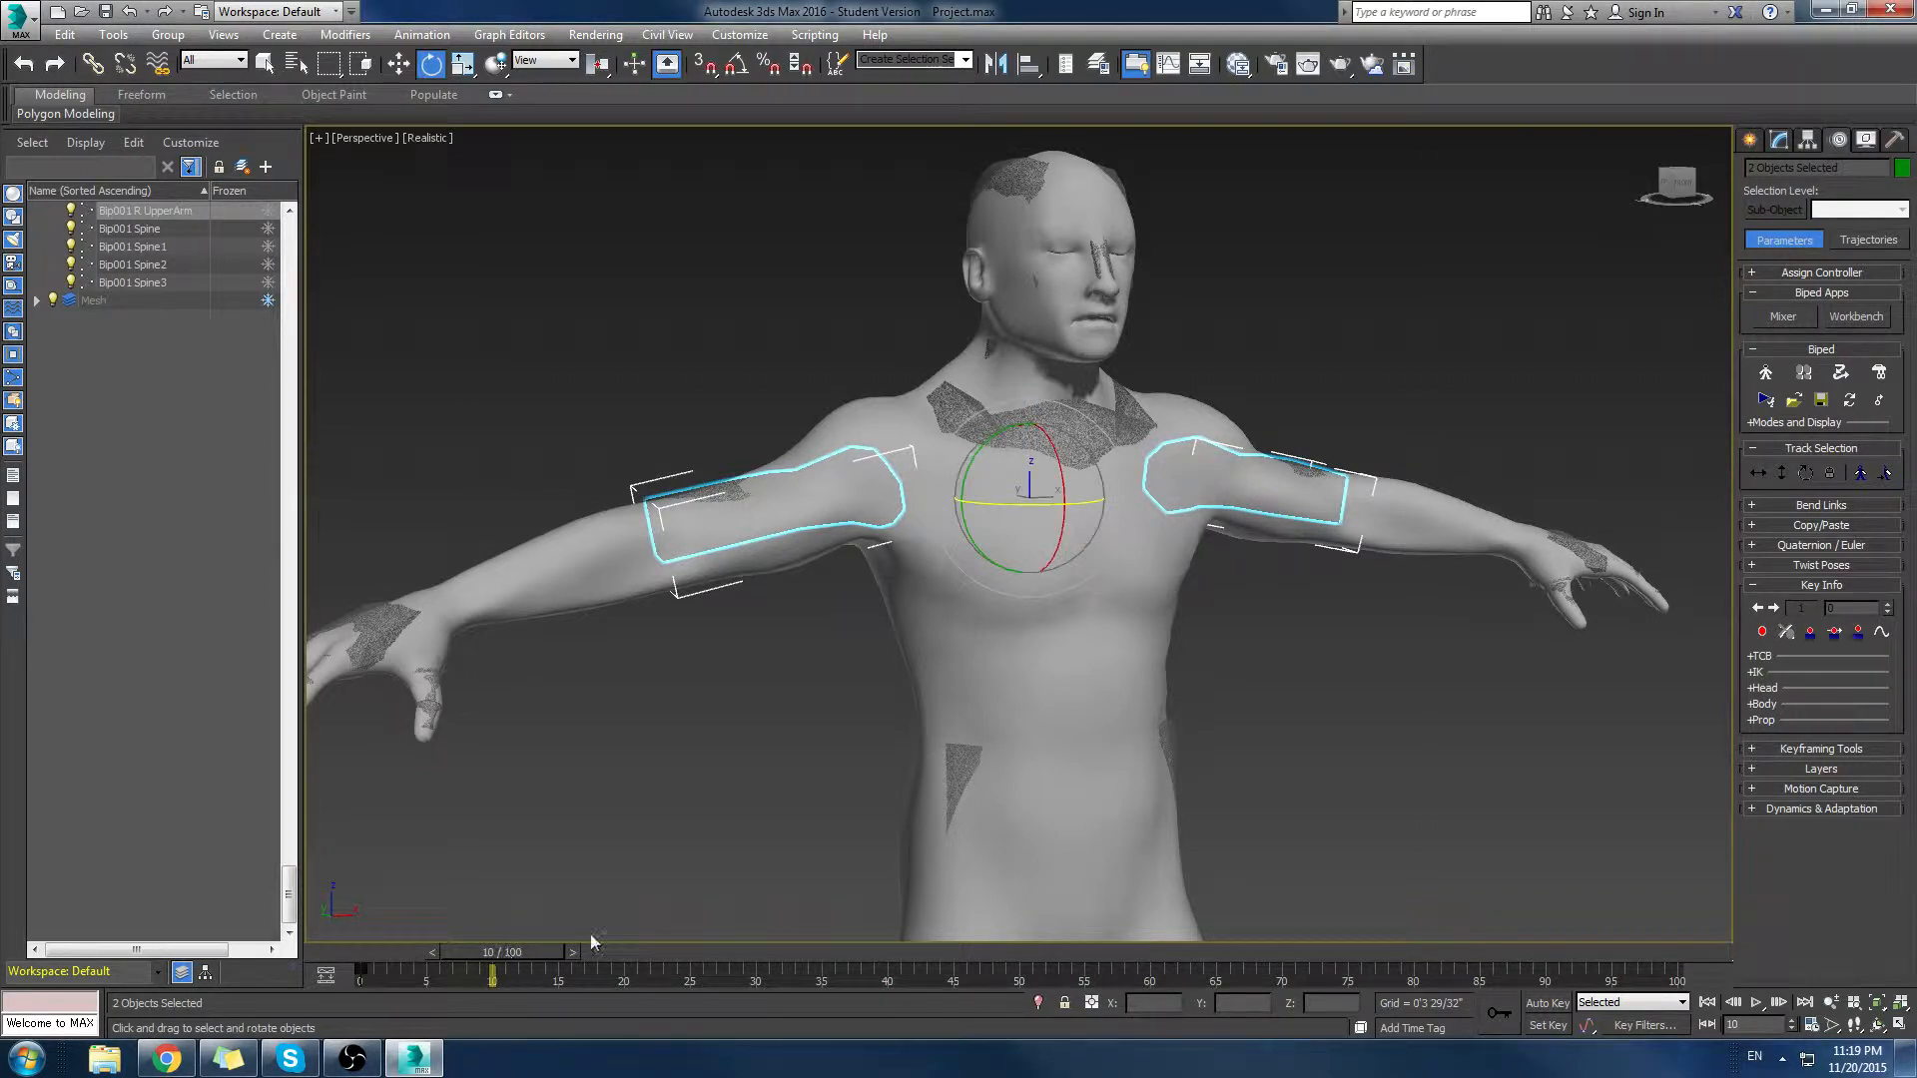
left_click(1763, 633)
left_click_drag(974, 461, 847, 621)
key("ctrl+z")
Step: Rotate the right and left upper arms down beside the torso and set a key for the left one at frame 10
left_click(822, 482)
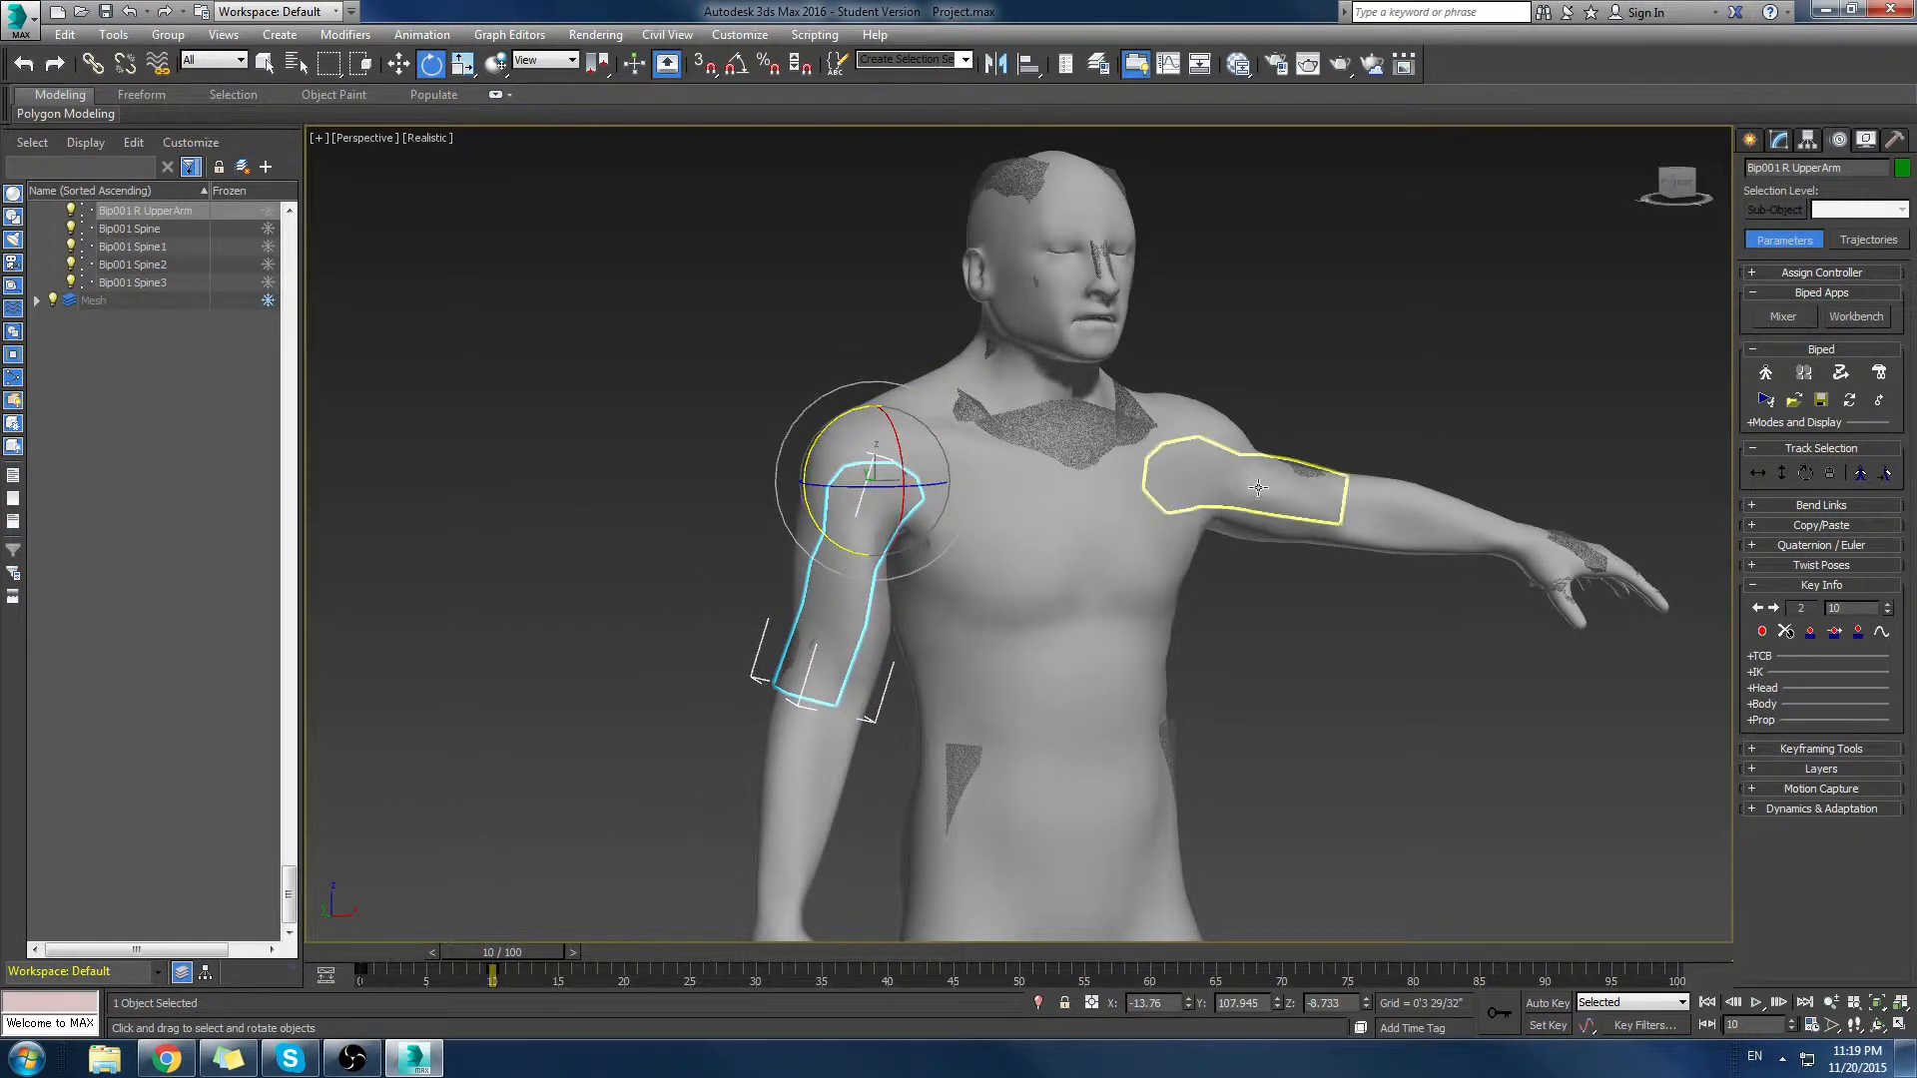
left_click(1228, 480)
left_click_drag(1129, 421, 1226, 345)
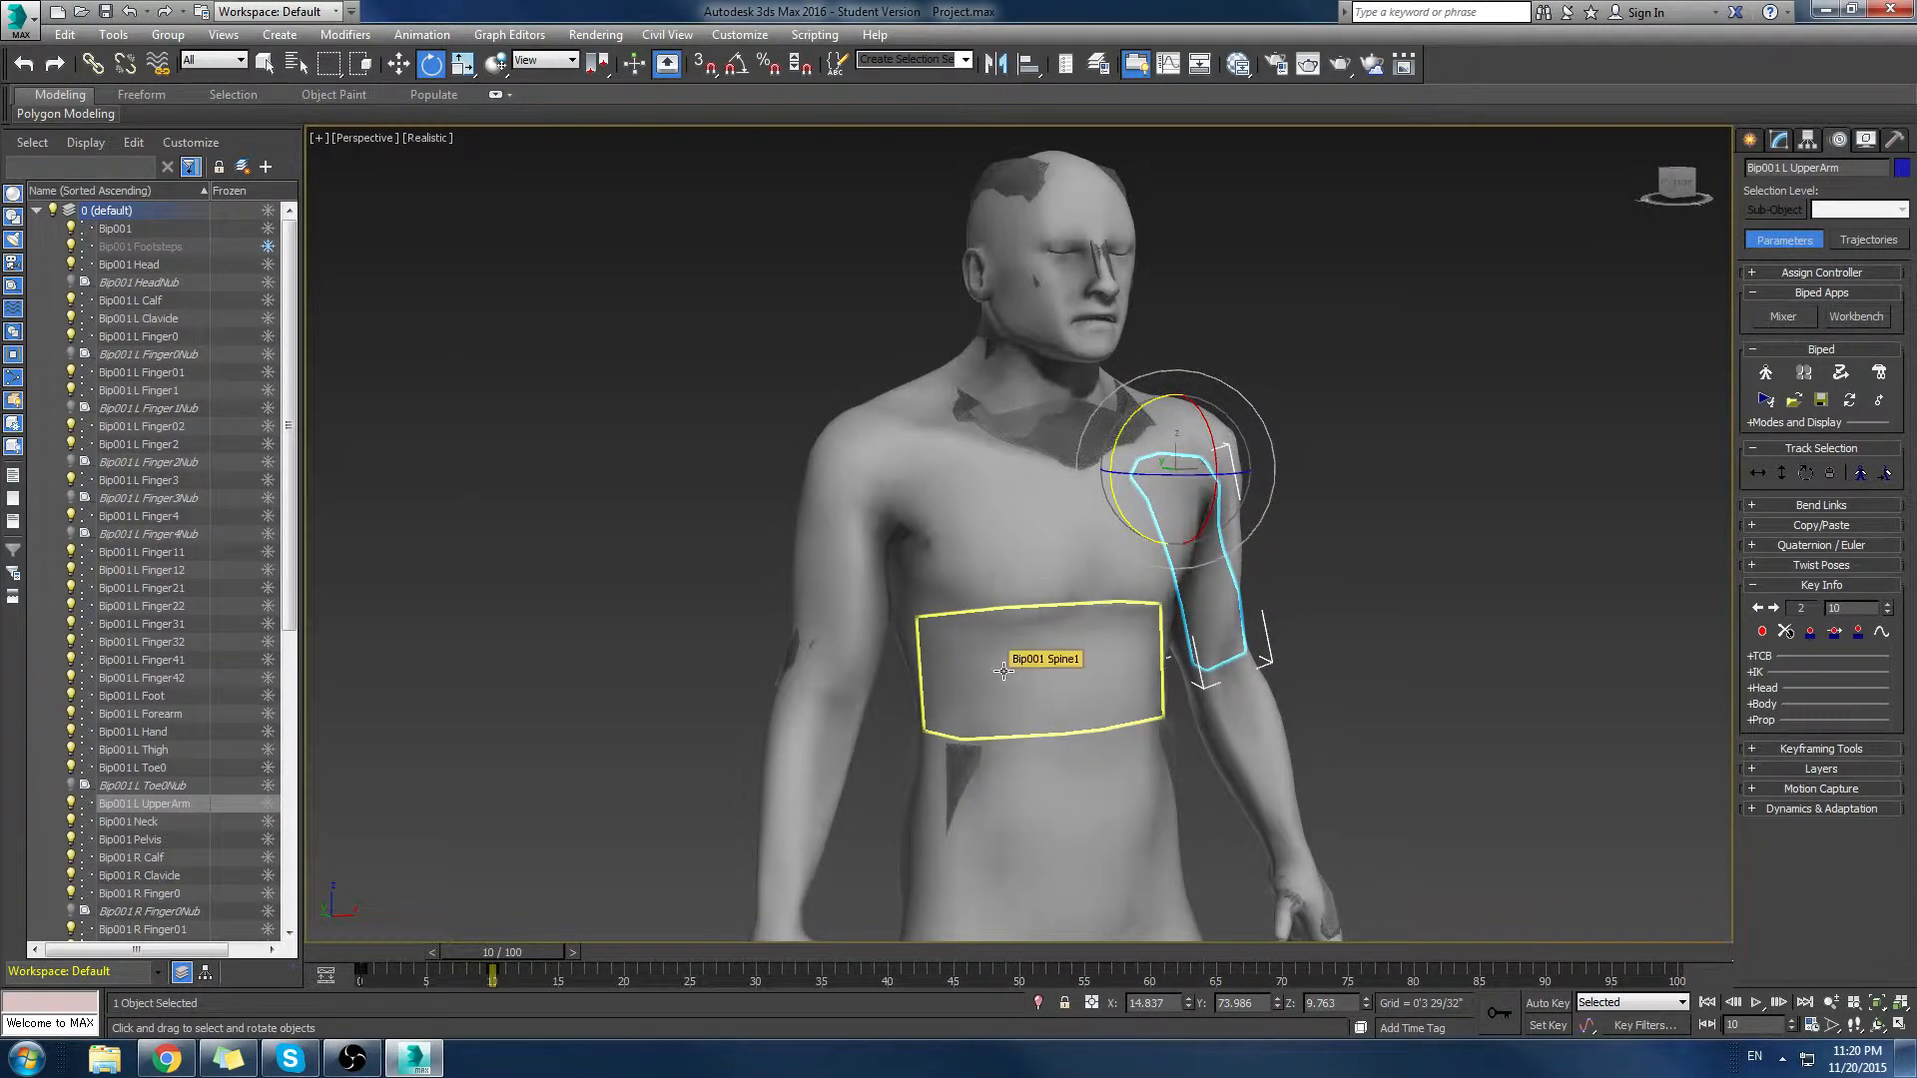
left_click(1767, 629)
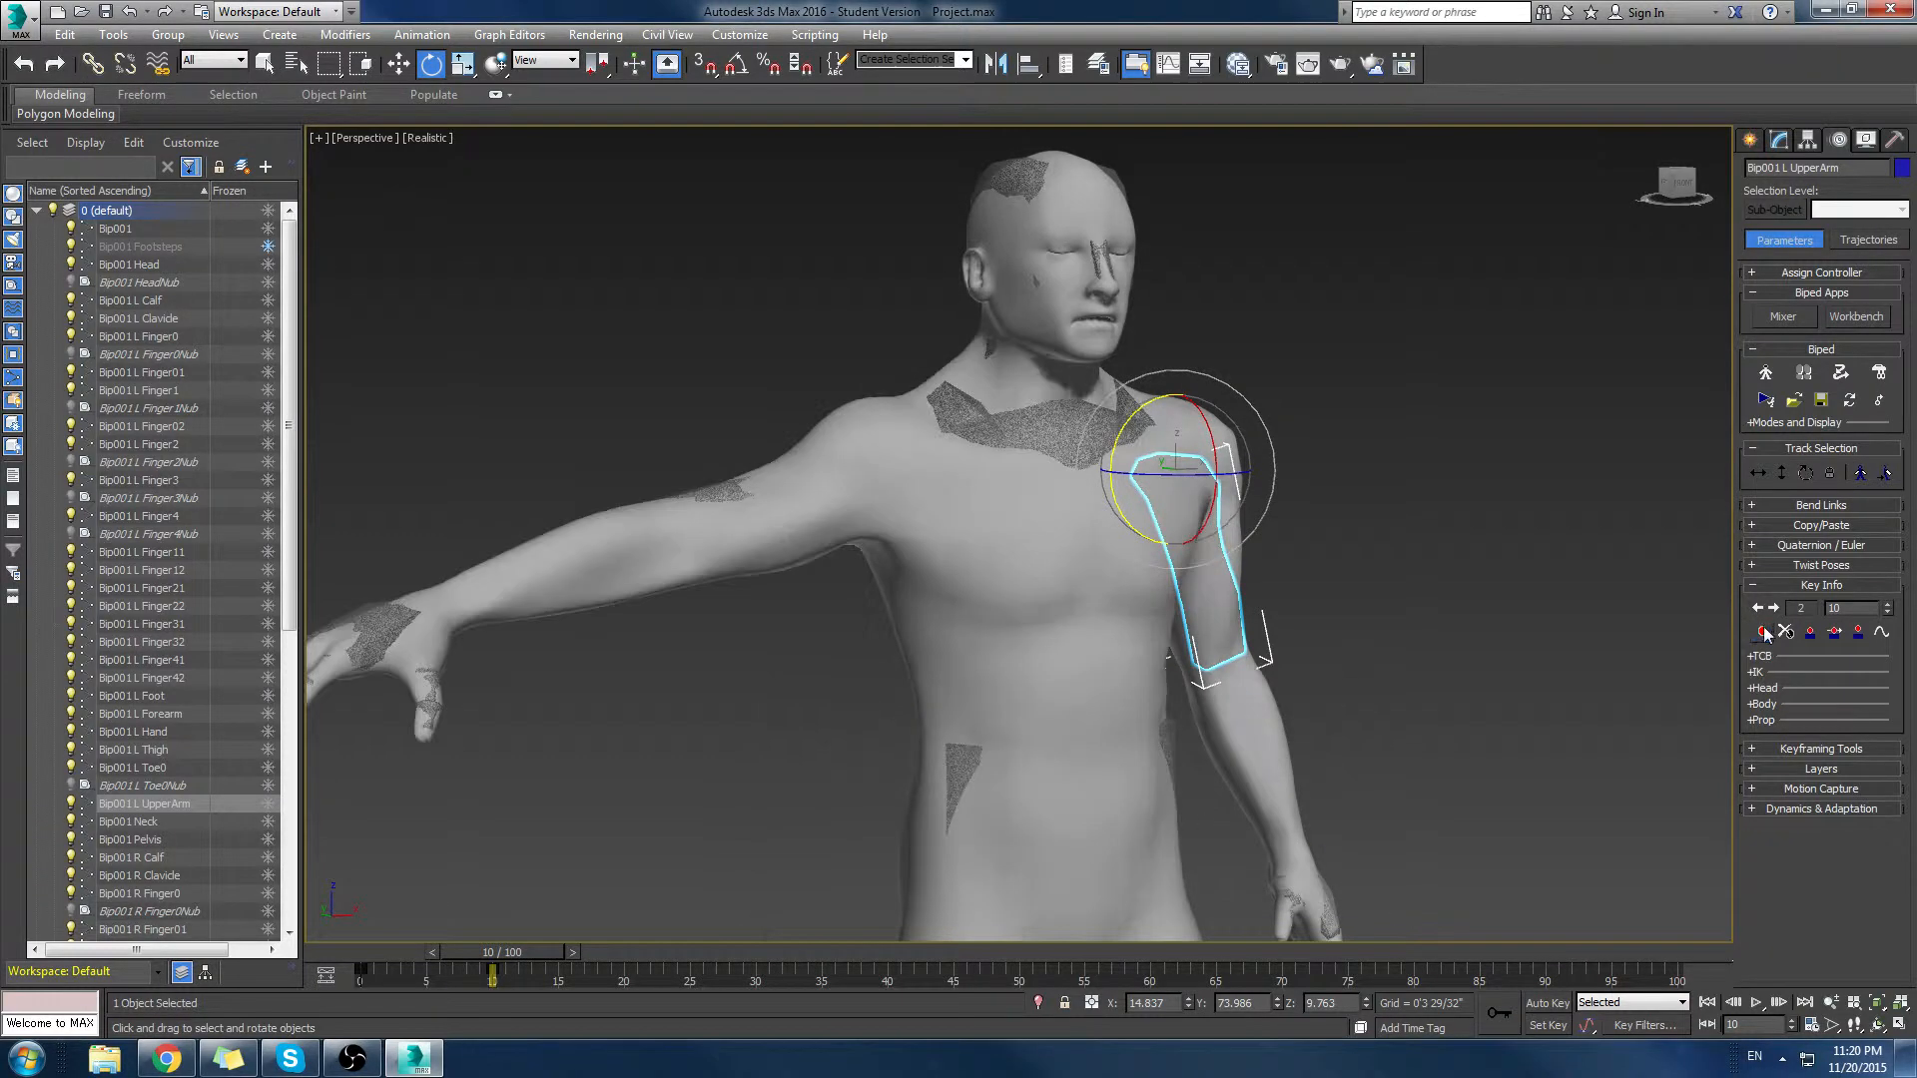
Step: Rotate the right upper arm down beside the torso again and set its key at frame 10
left_click(811, 487)
left_click_drag(826, 419, 802, 591)
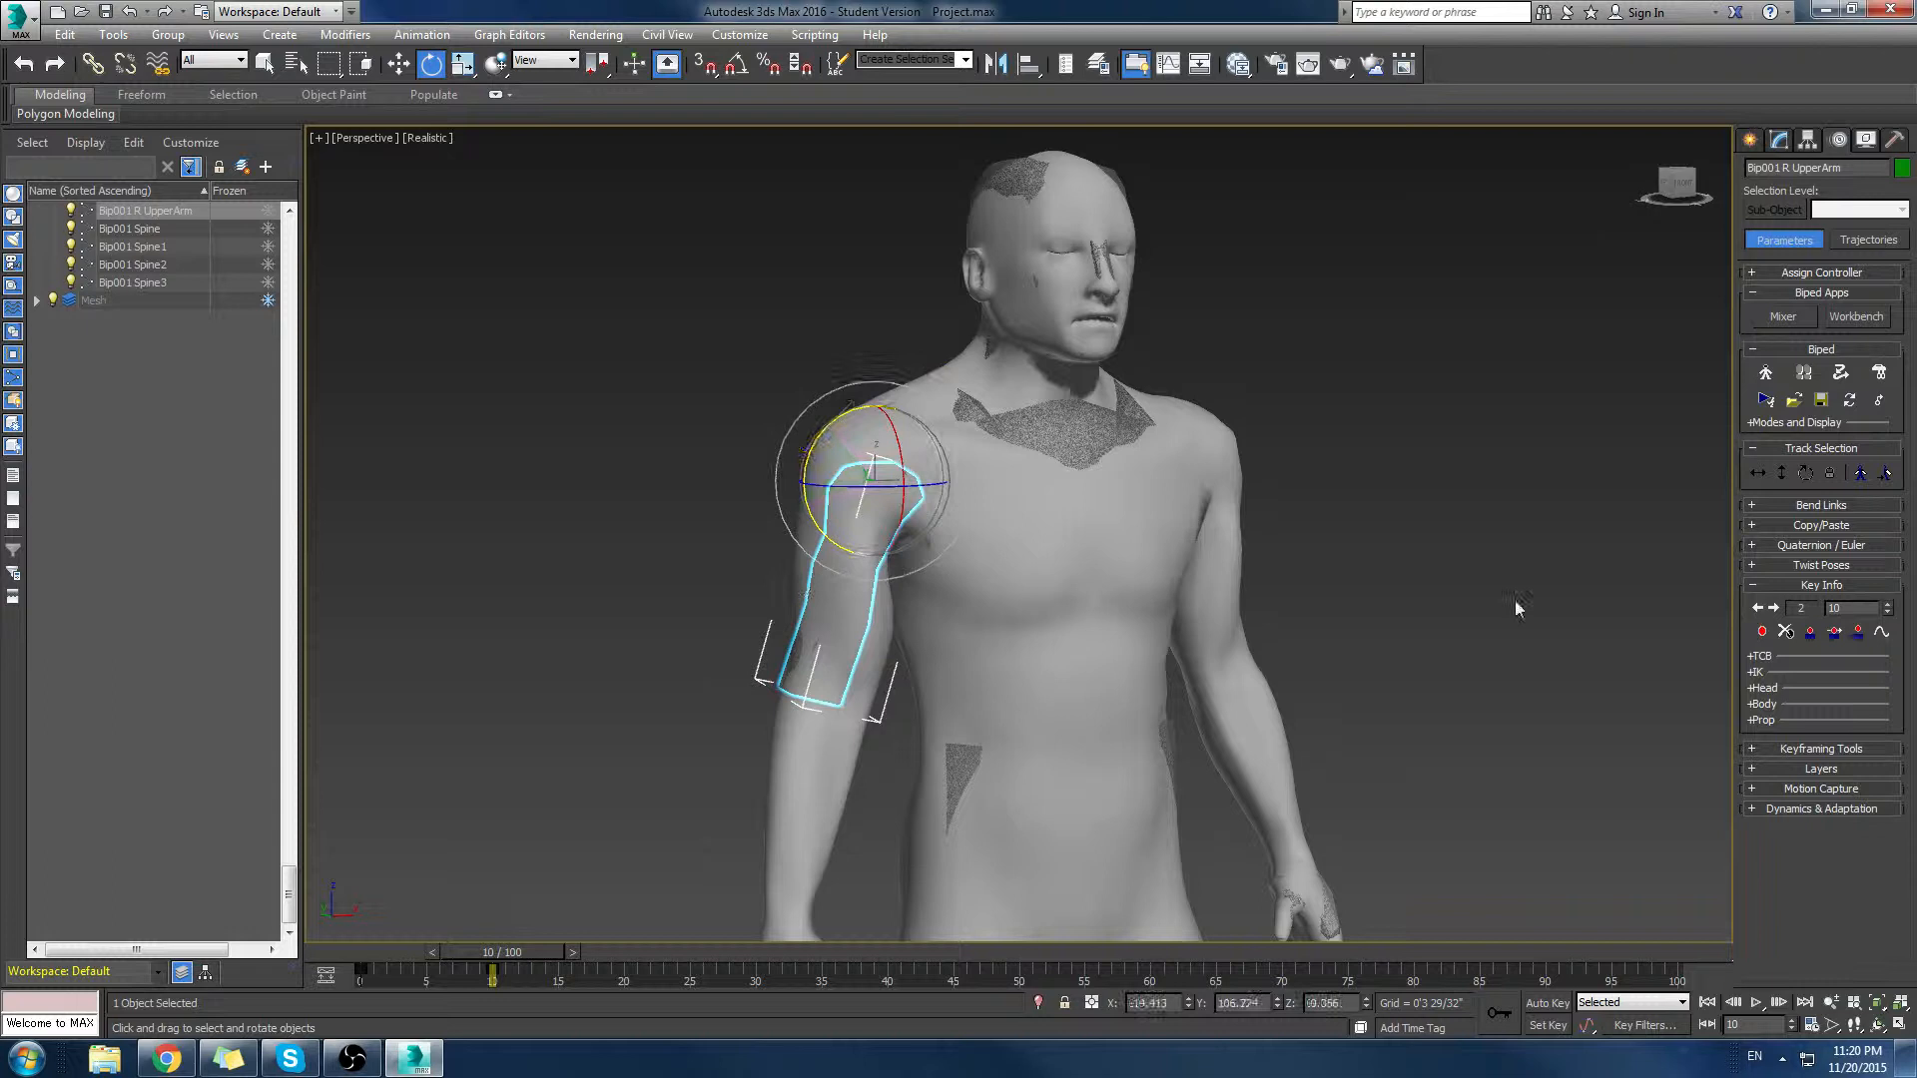
left_click(1765, 632)
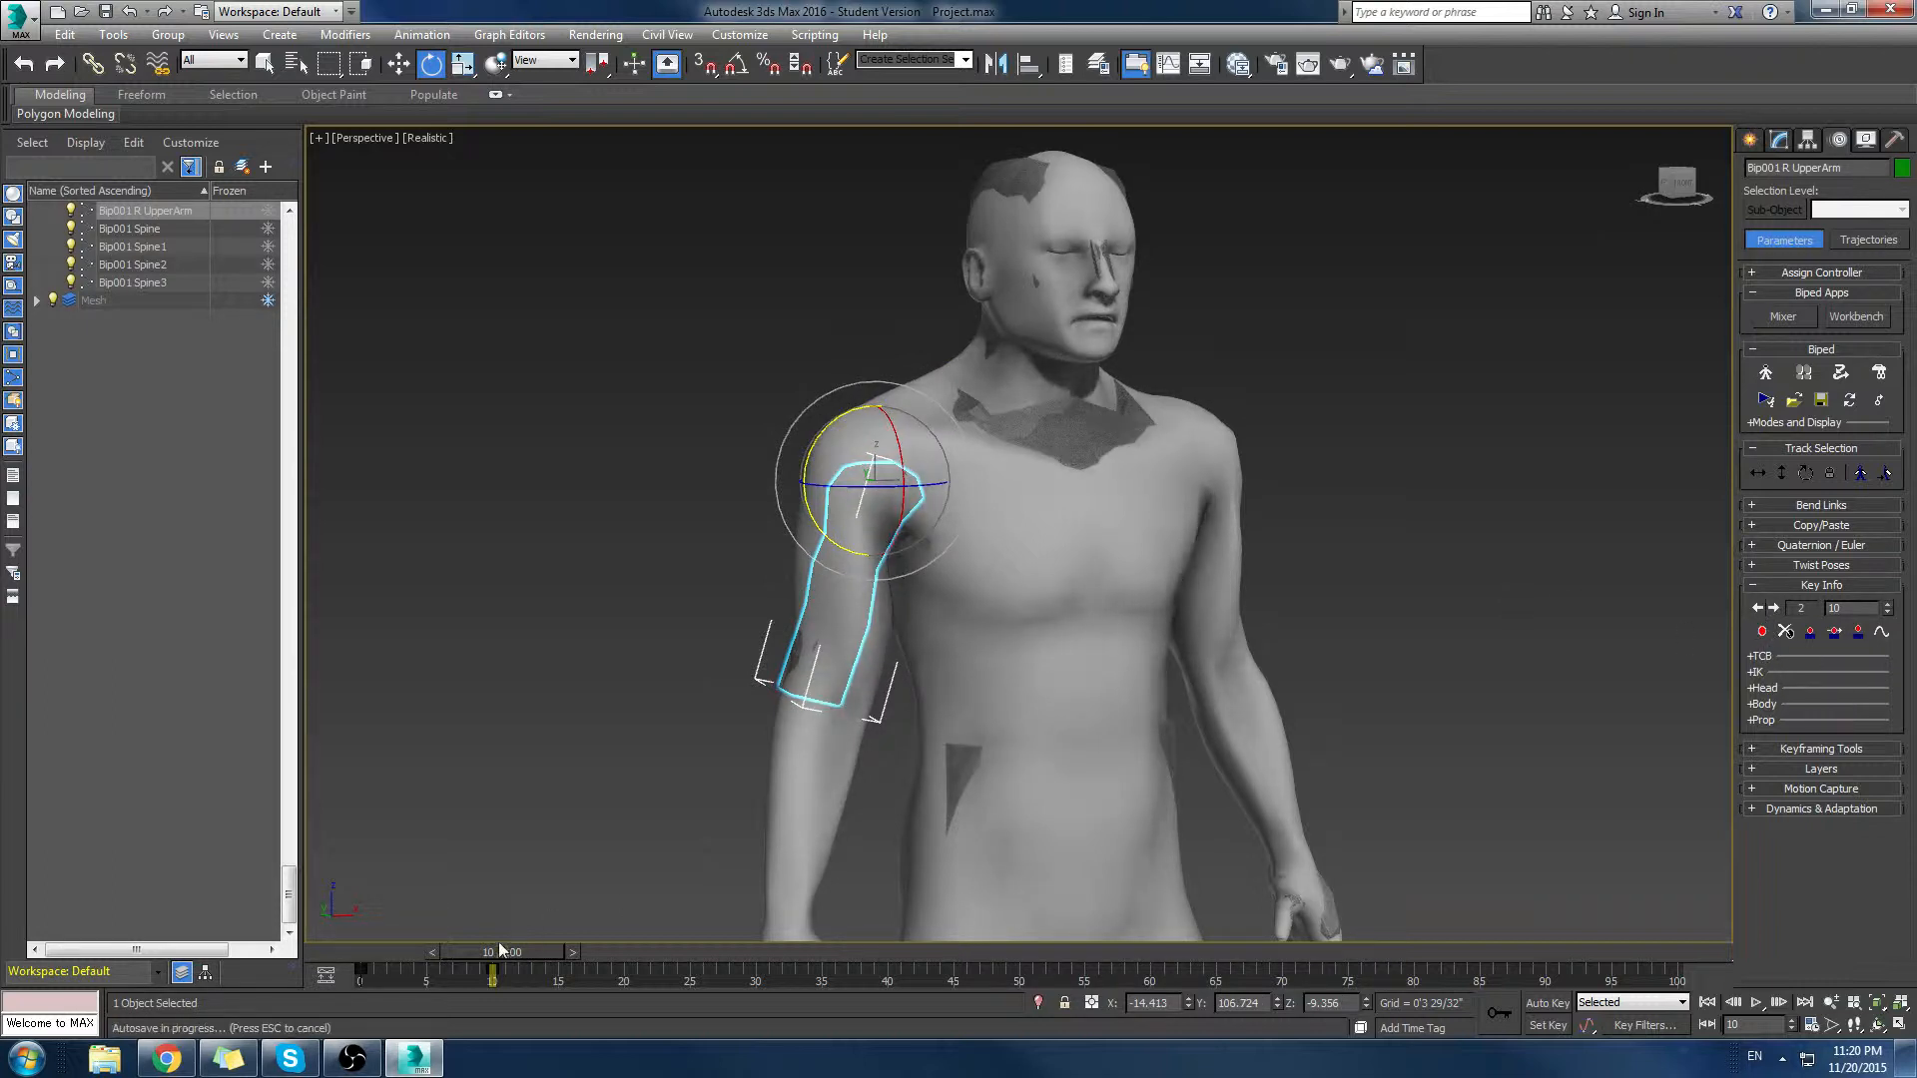
Step: At frame 15, raise the right upper arm sideways by about 72 degrees to horizontal and set its key
mouse_move(536, 955)
left_mouse_down()
mouse_move(404, 958)
mouse_move(545, 948)
left_mouse_up()
key("e")
middle_click_drag(914, 722, 903, 376)
middle_click_drag(901, 467, 901, 563)
scroll(902, 563, "down", 3)
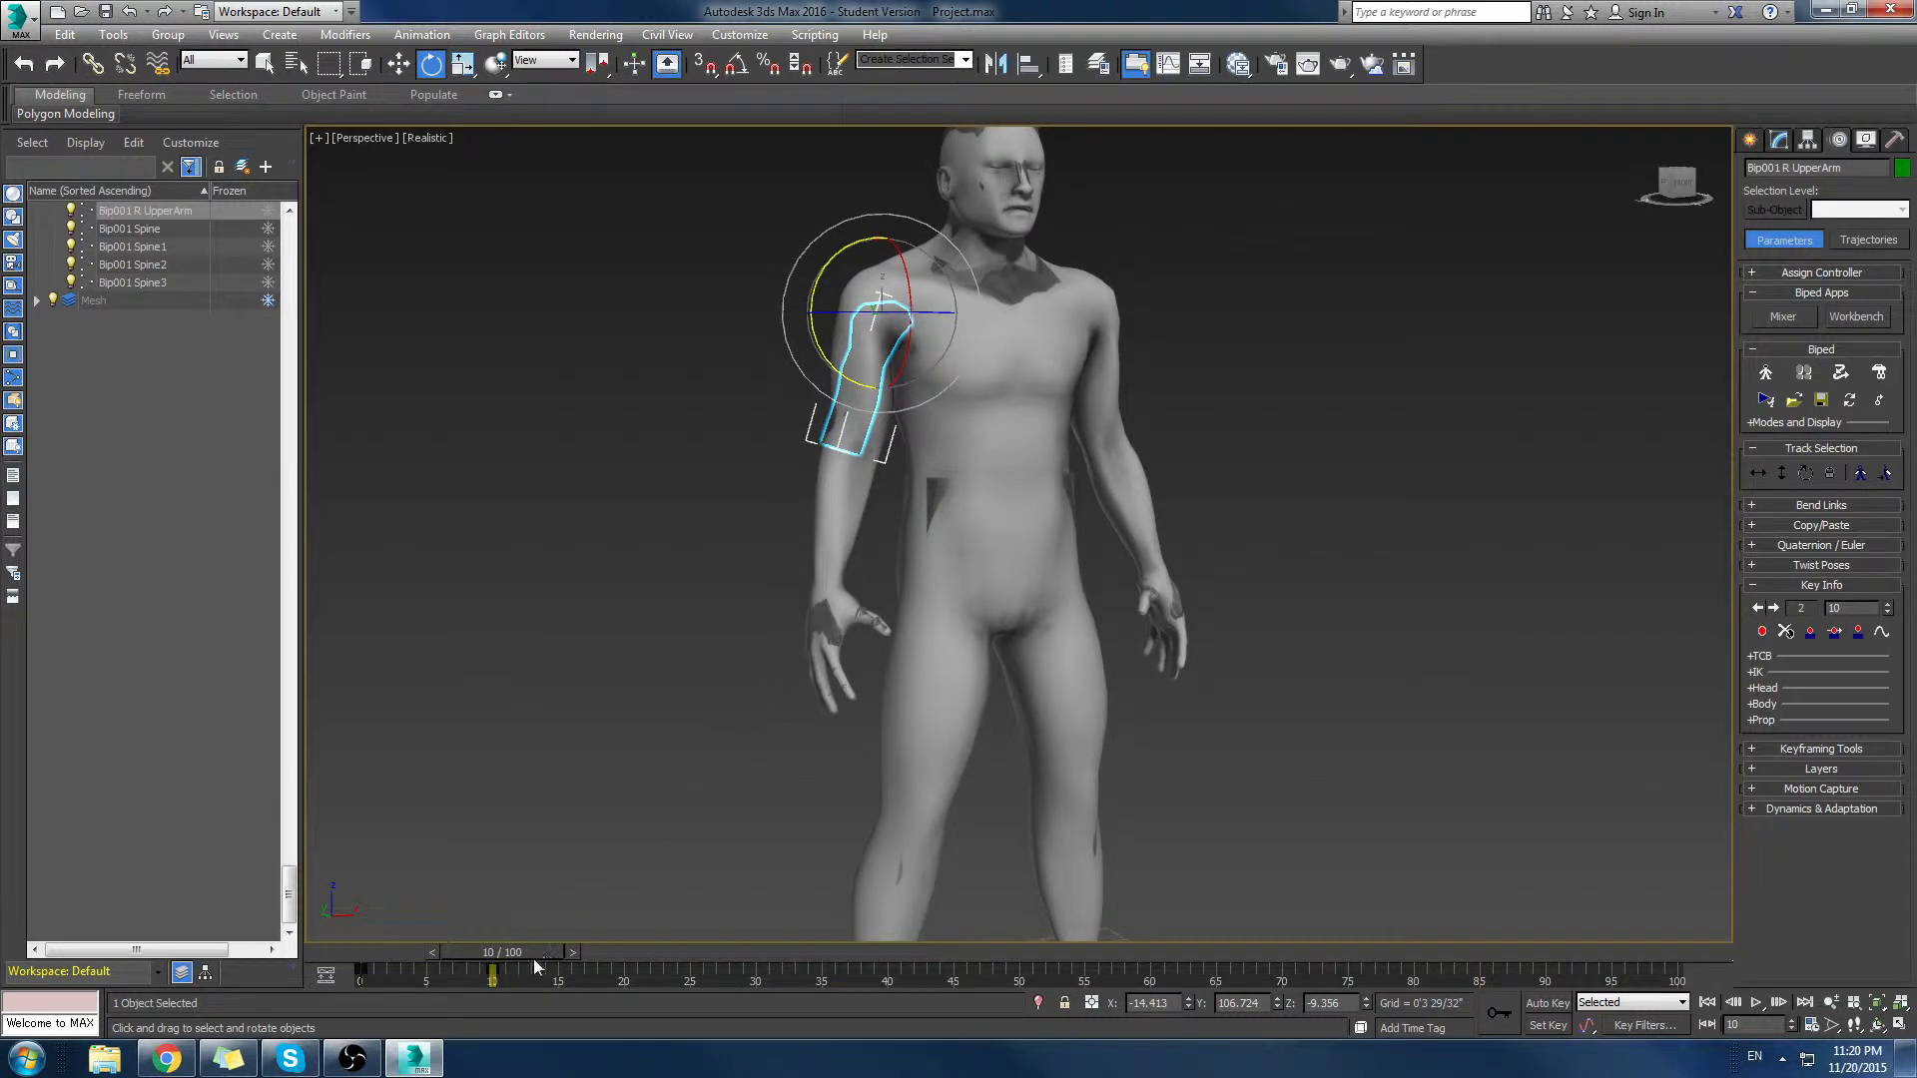
left_click_drag(533, 959, 620, 945)
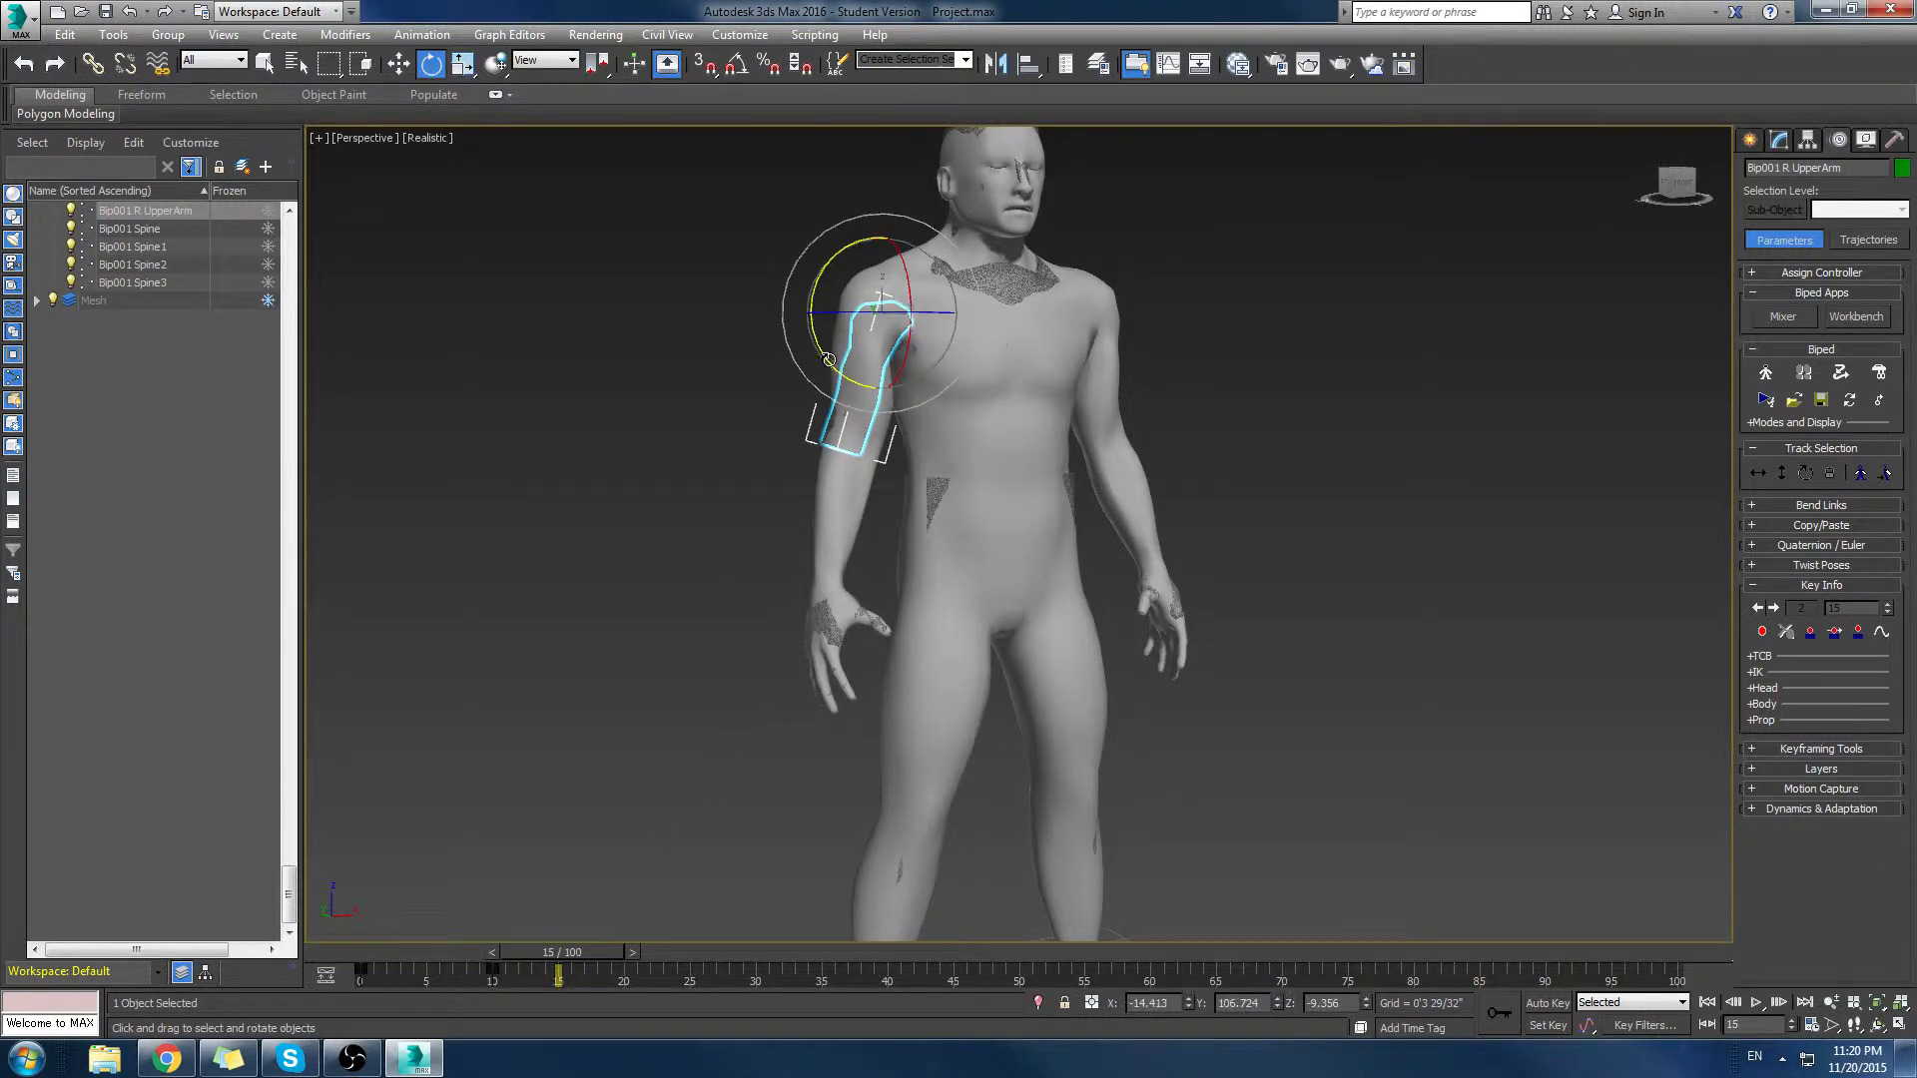
left_click_drag(829, 360, 774, 226)
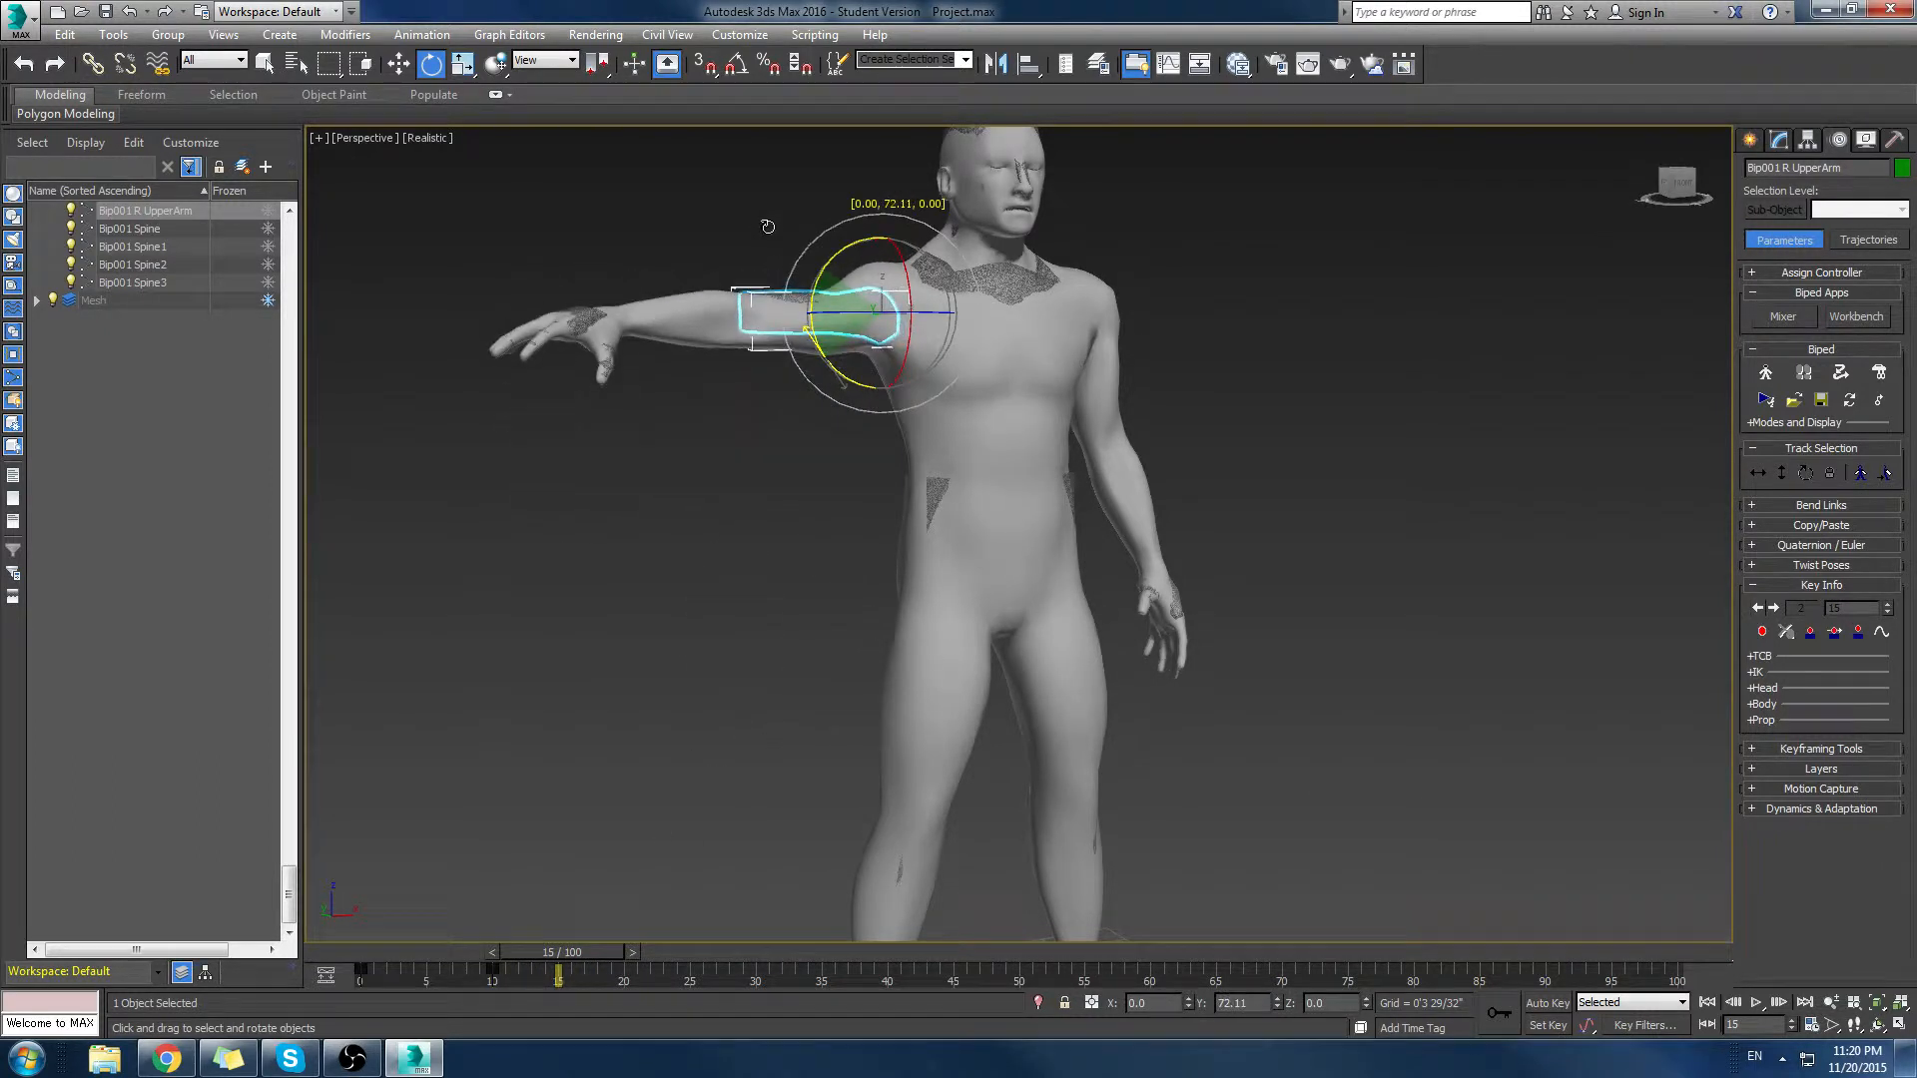
left_click(1761, 631)
Step: Raise the left upper arm sideways to horizontal at frame 15 and set its key
left_click(1086, 379)
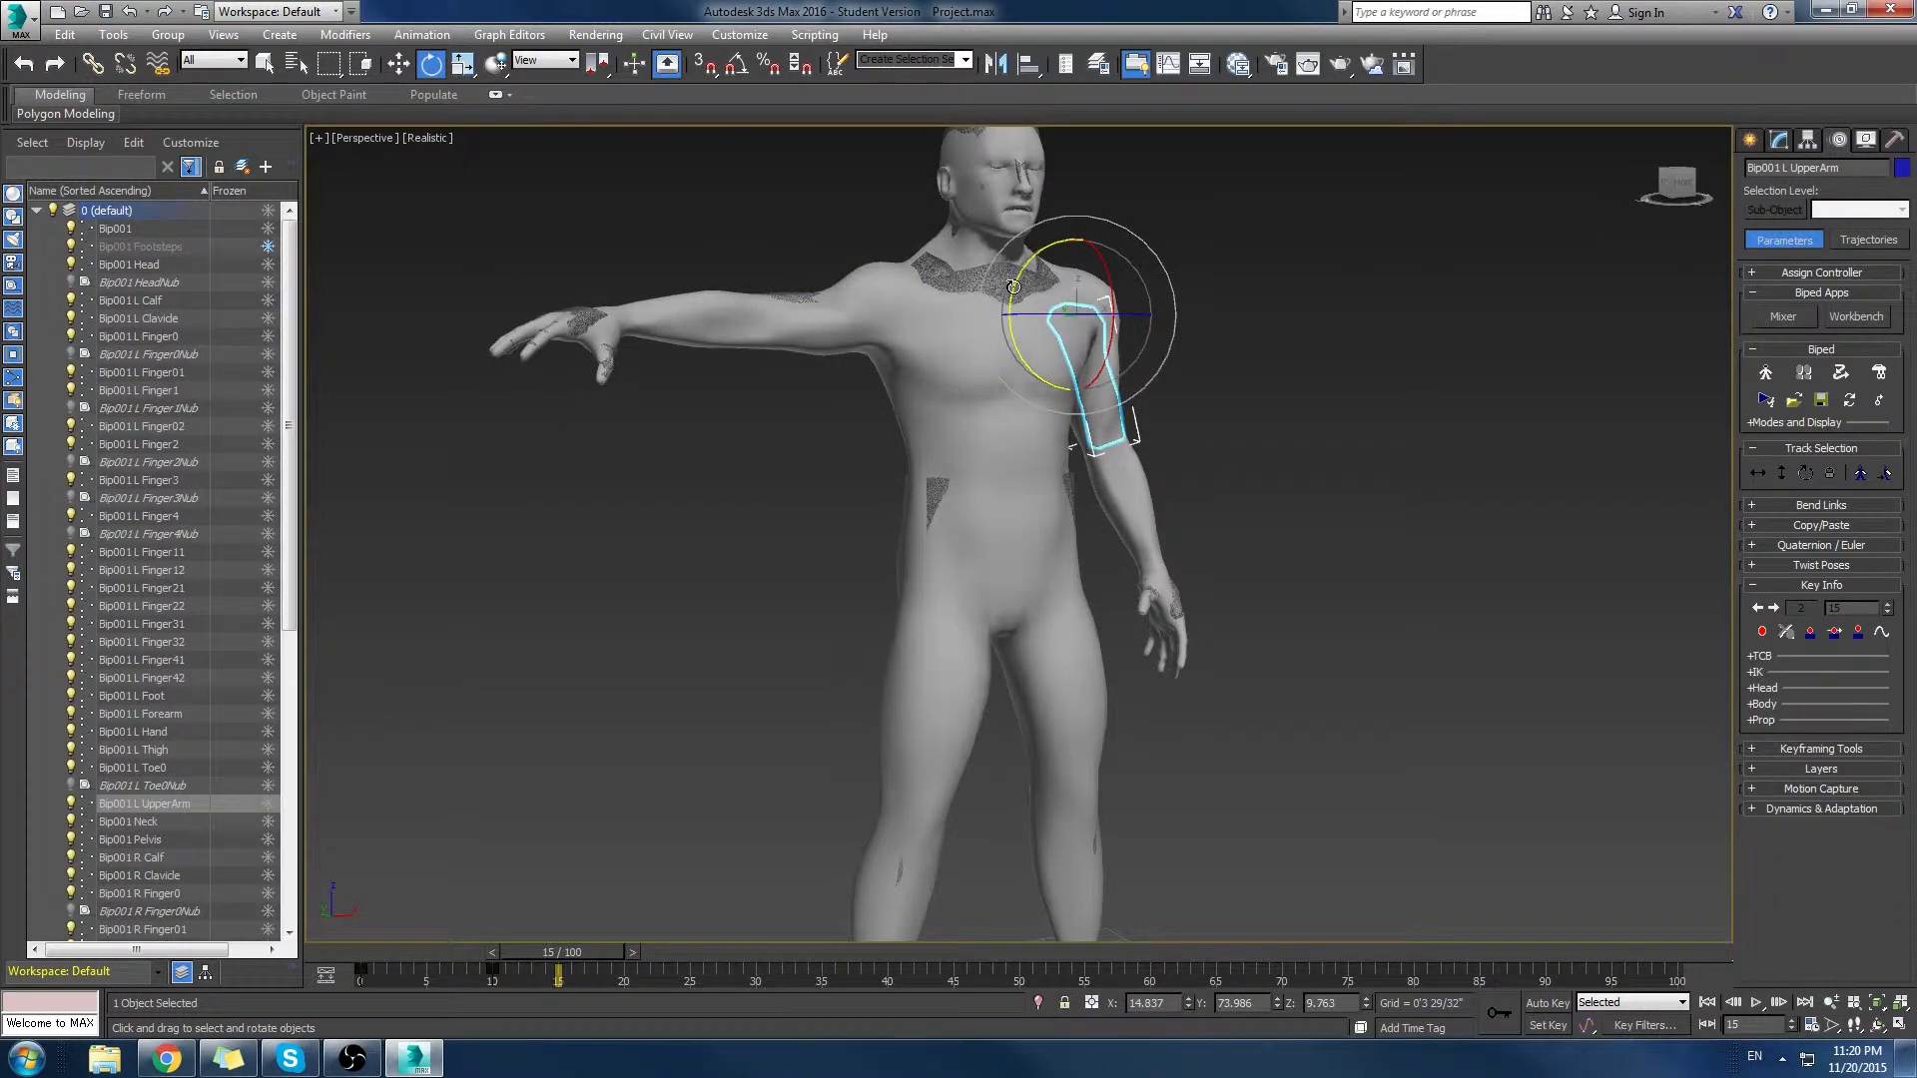
left_click_drag(1014, 287, 1403, 501)
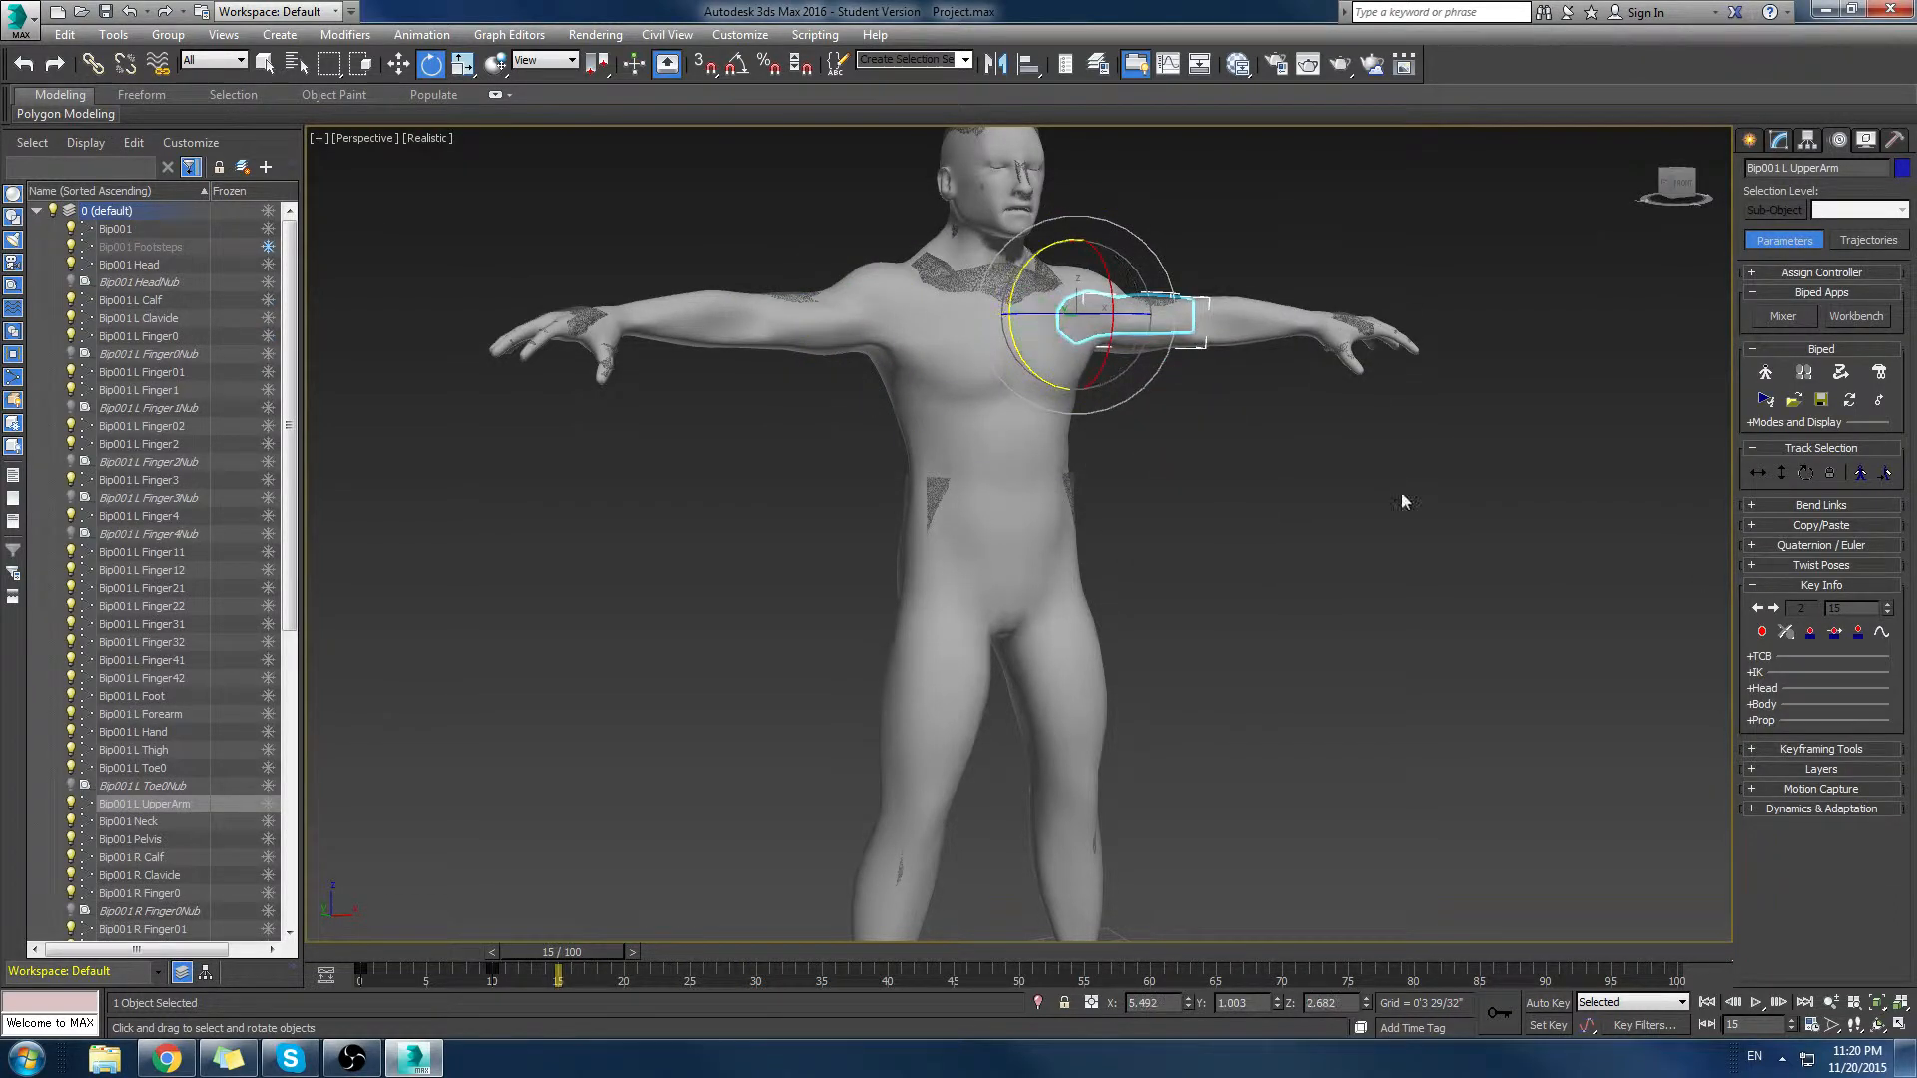
left_click(1761, 633)
Step: Select both thighs and set a key for them at frame 10
left_click(934, 682)
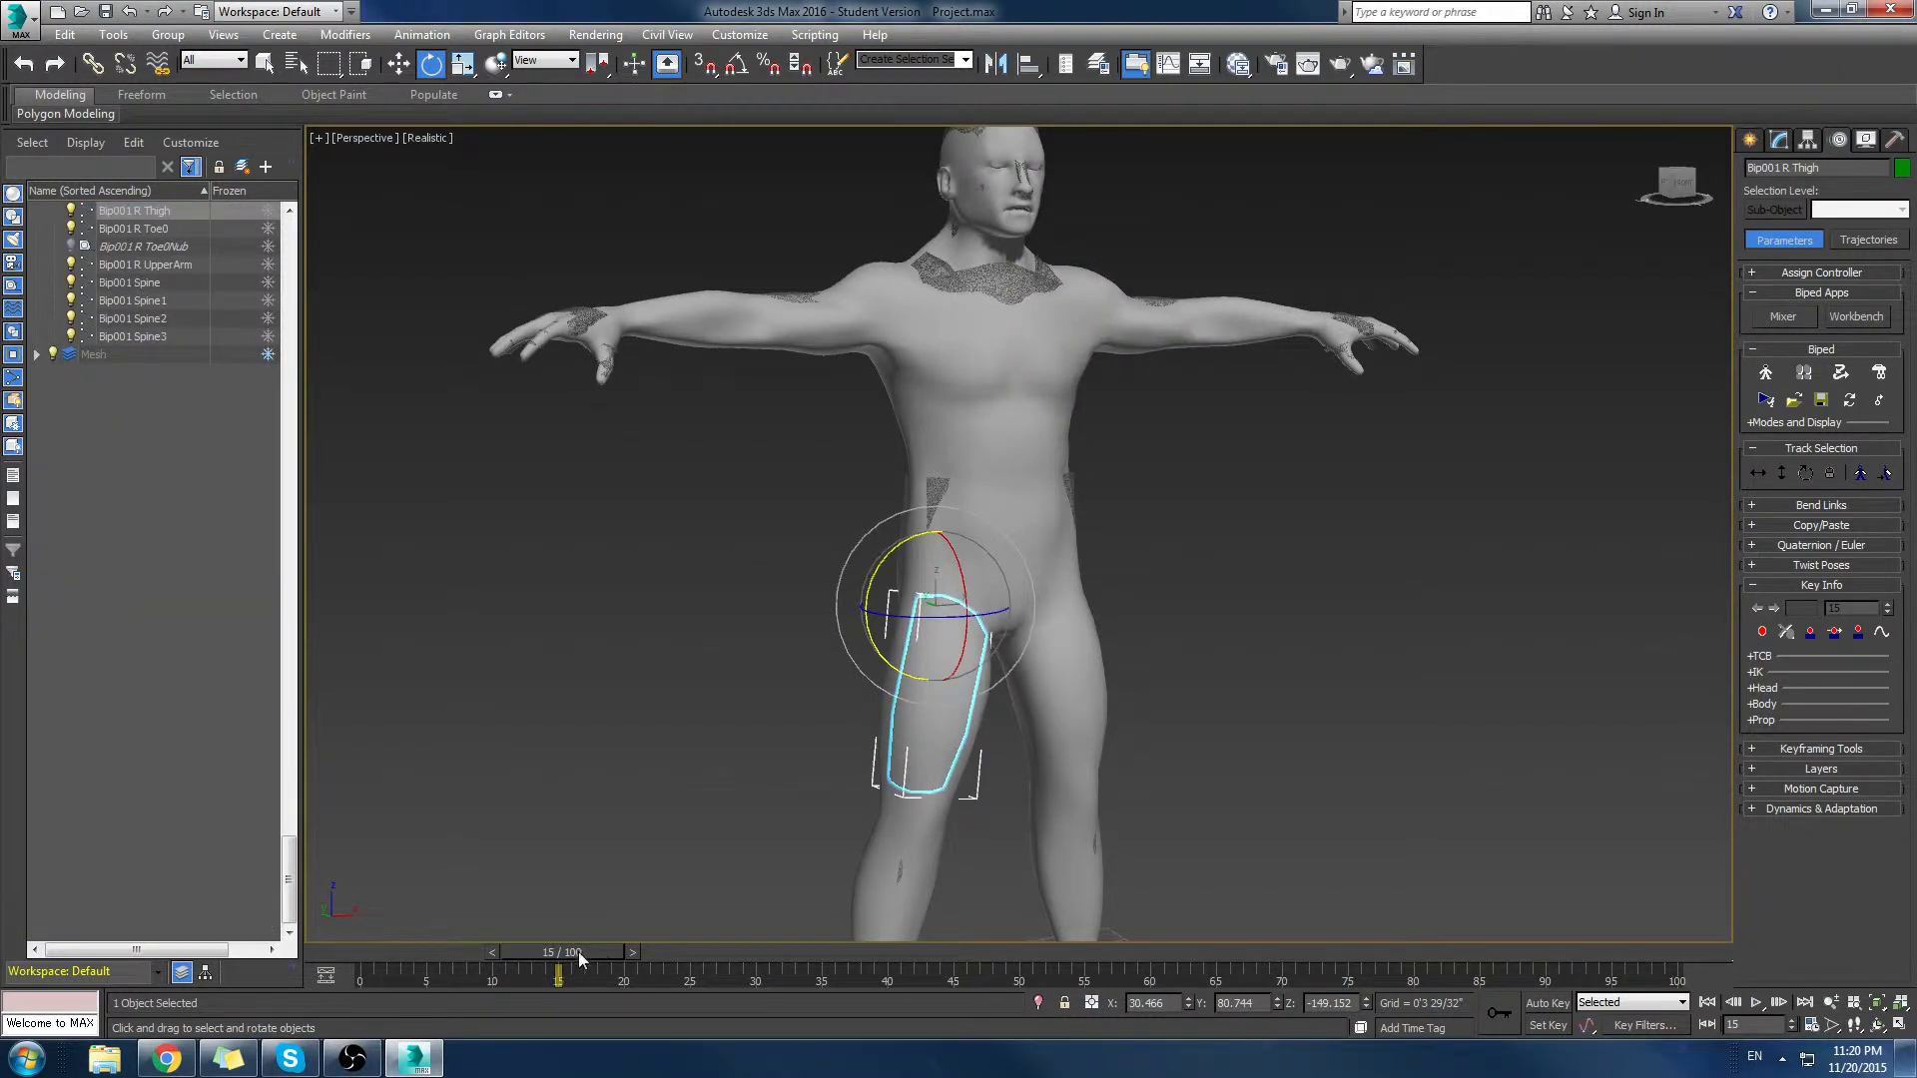
left_click_drag(578, 950, 529, 956)
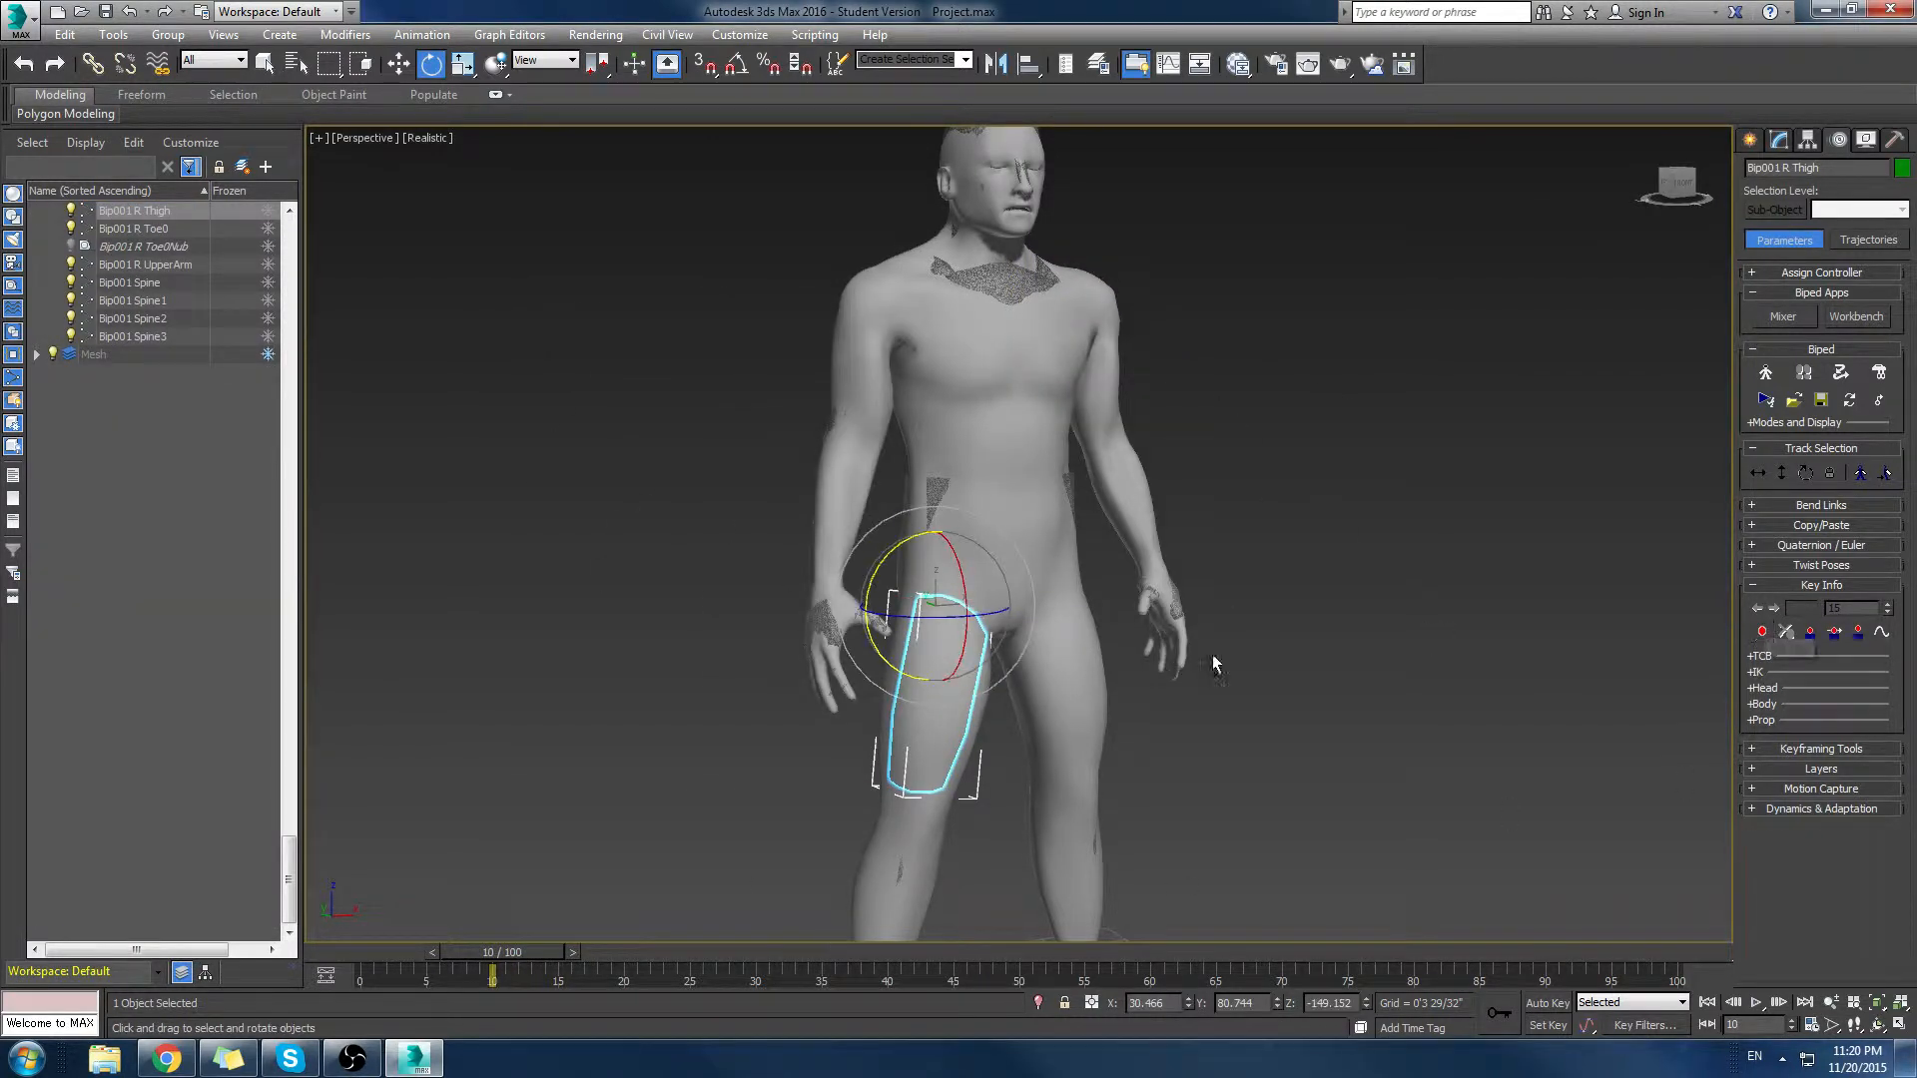
left_click(1046, 682, "ctrl")
left_click(1762, 632)
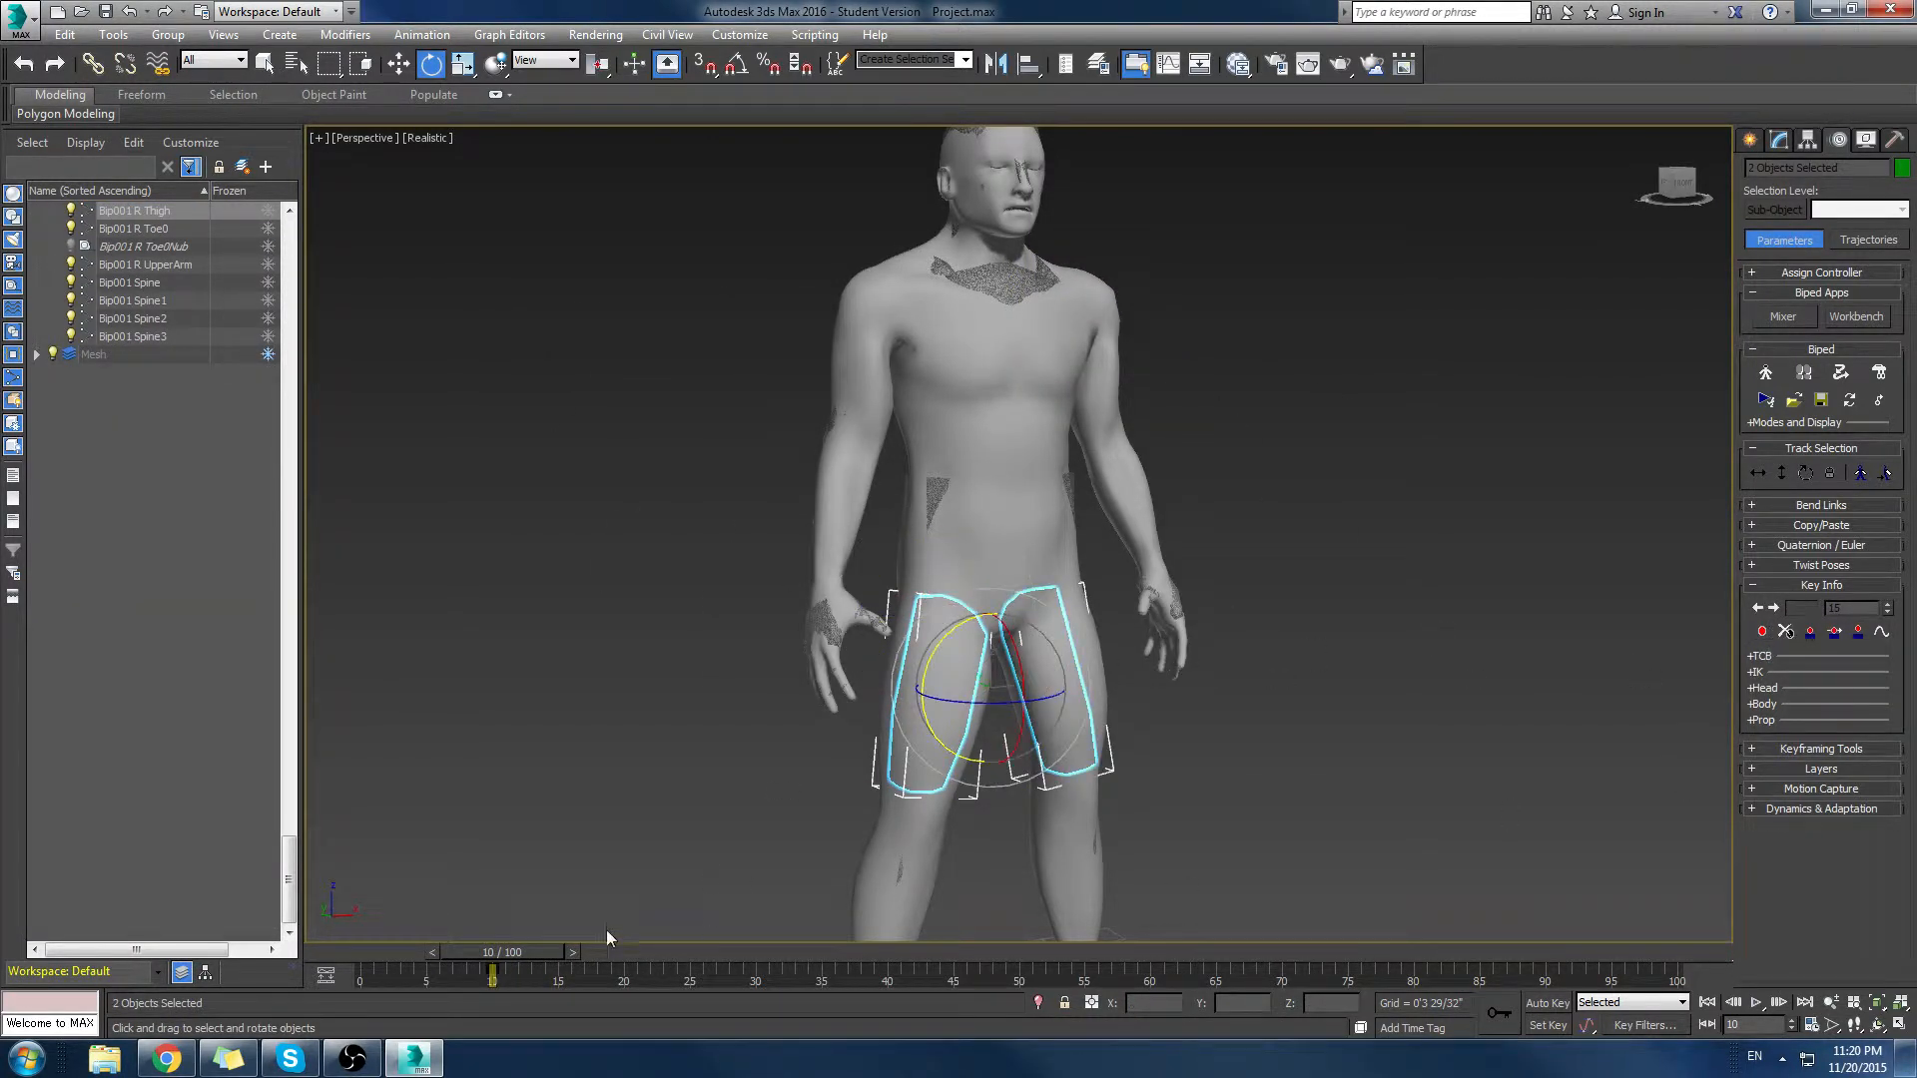
Step: At frame 15, rotate the right thigh outward until the leg is nearly horizontal and set its key
left_click_drag(532, 954, 595, 954)
key("e")
left_click(911, 654)
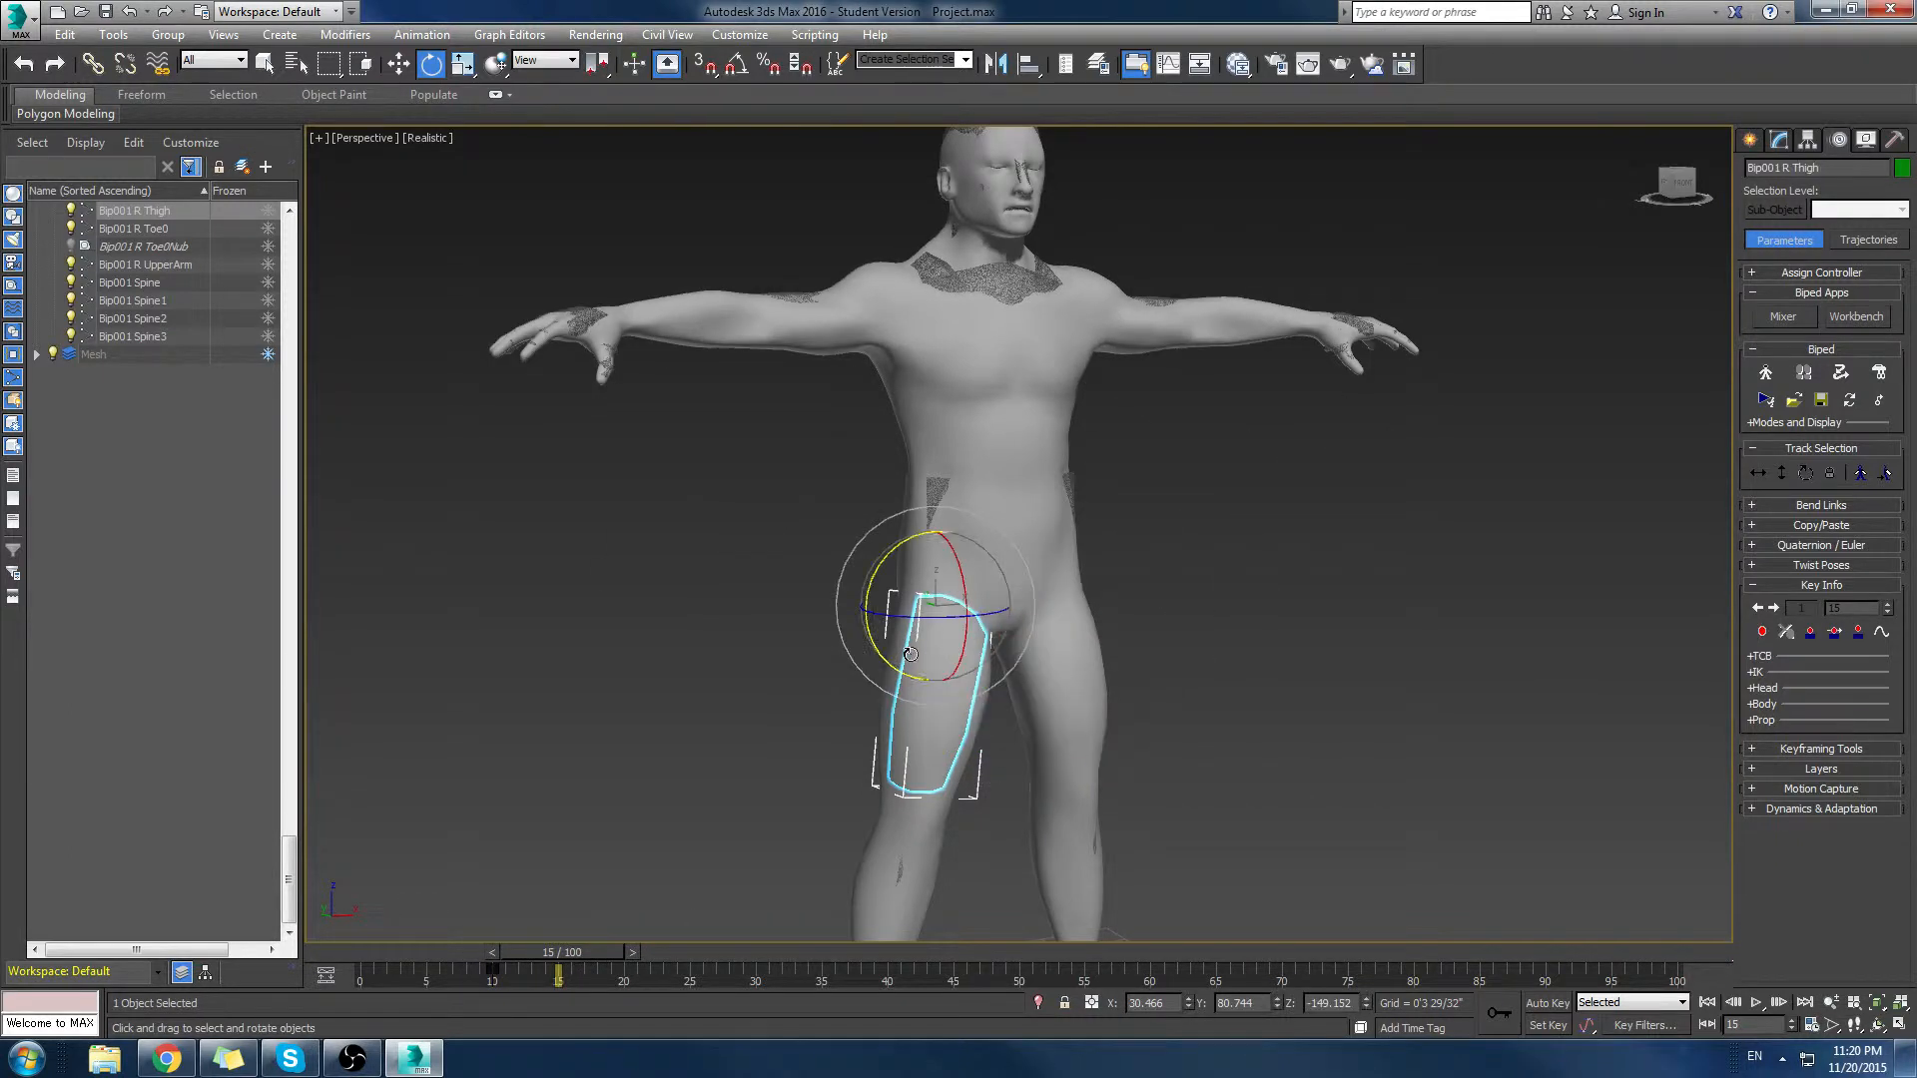
left_click_drag(869, 578, 865, 484)
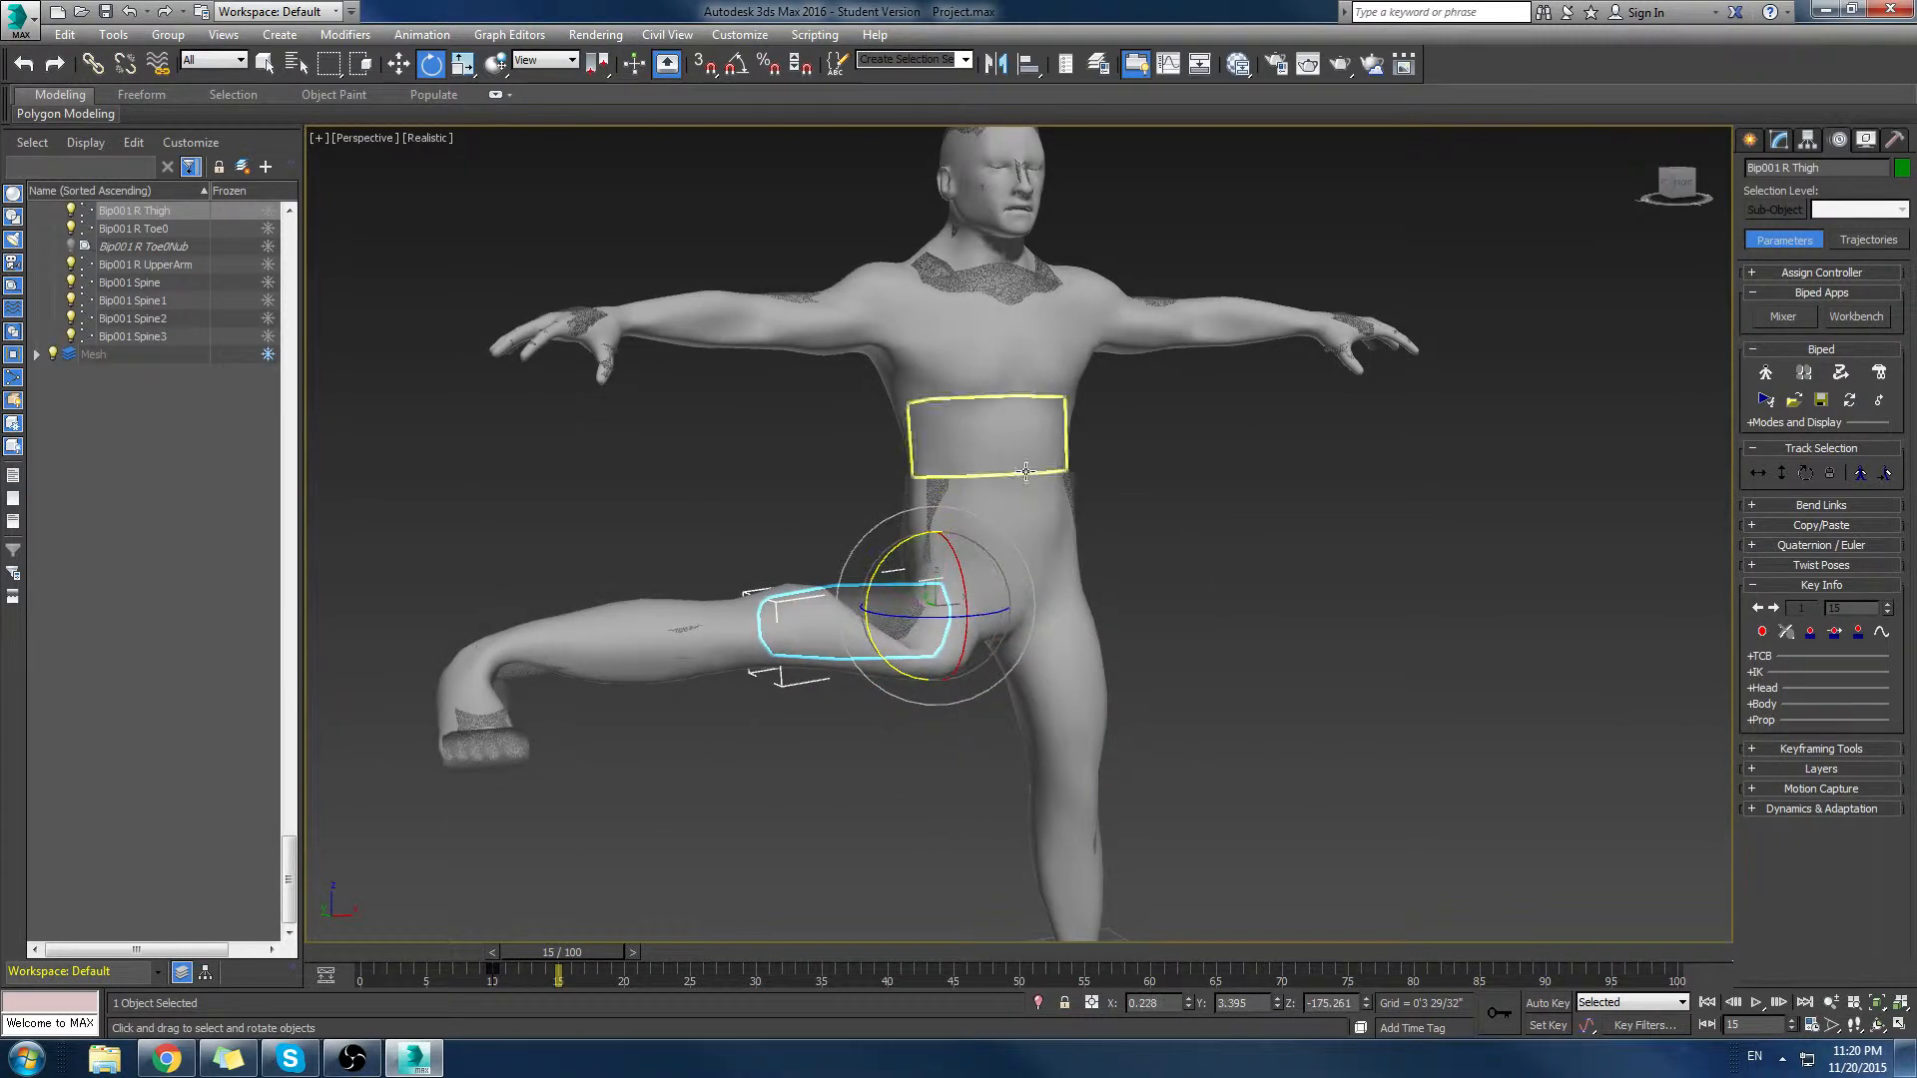
left_click(1762, 632)
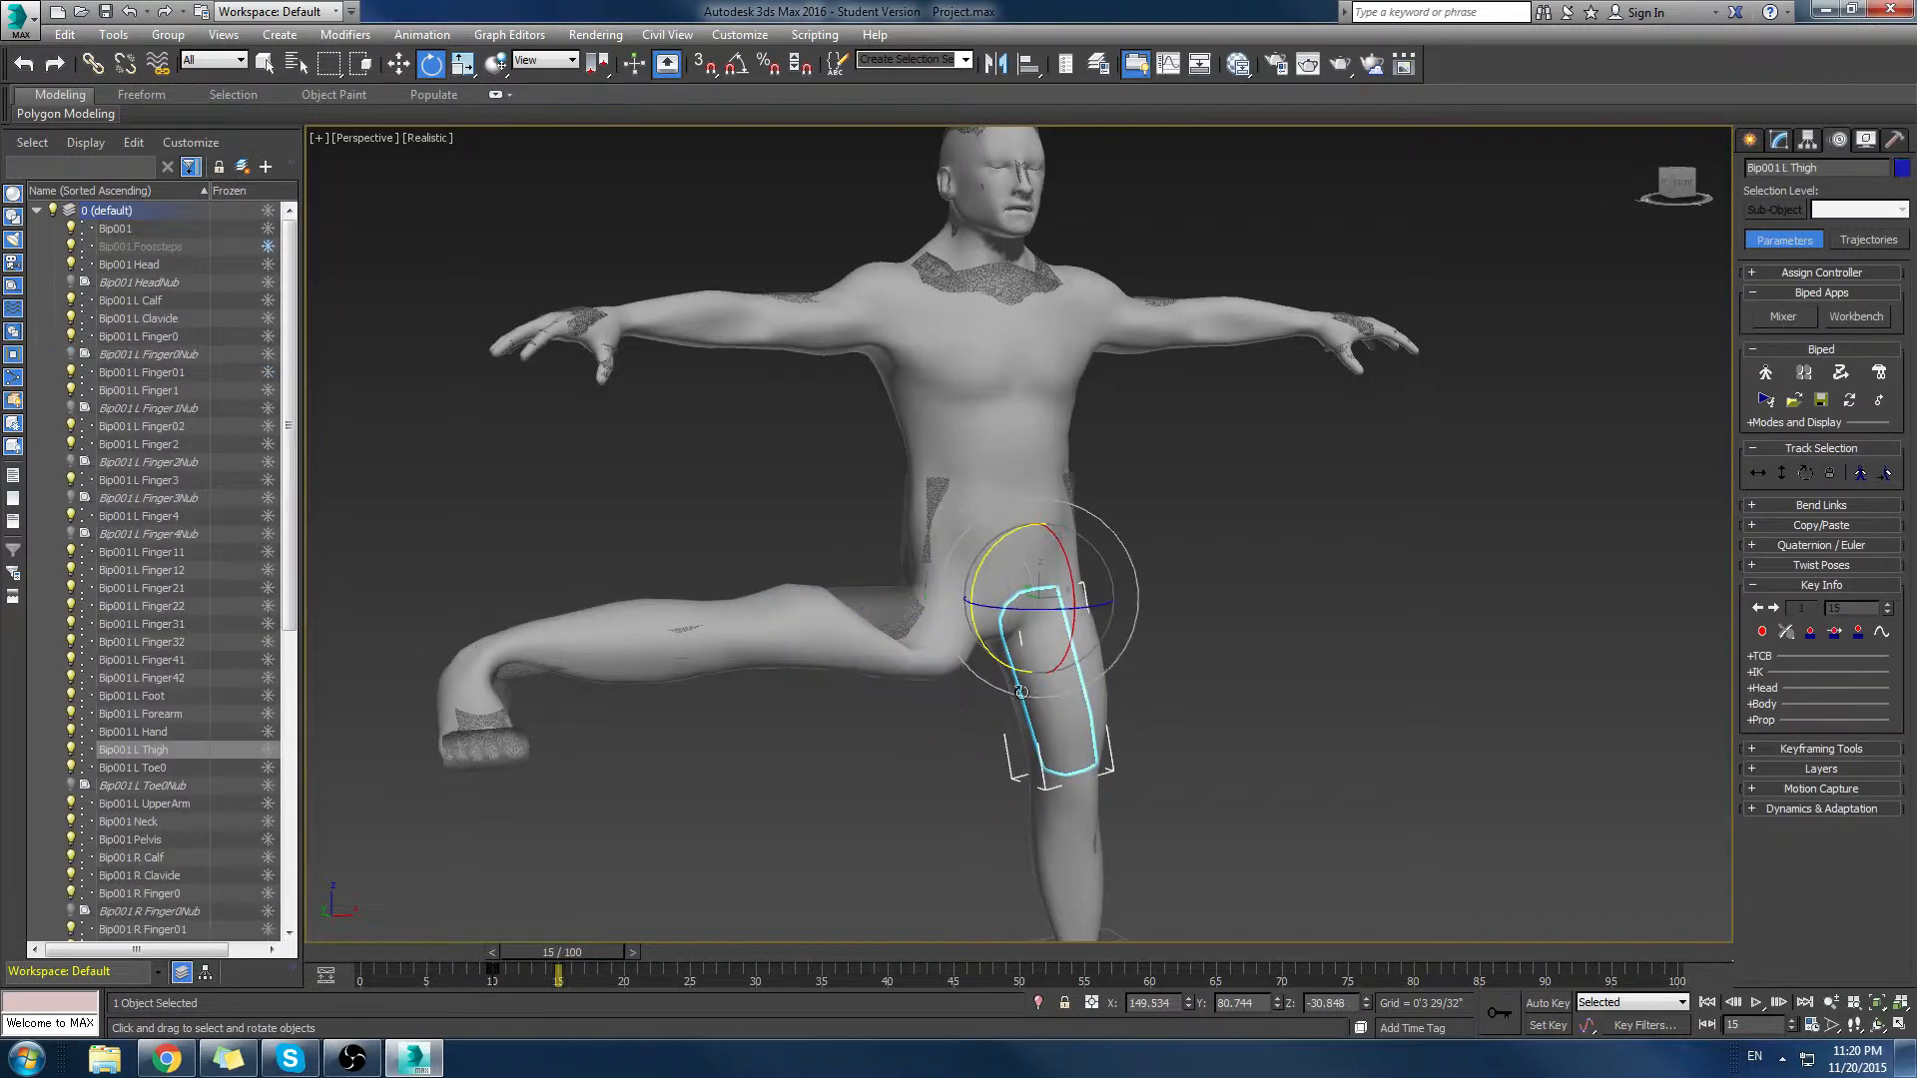
Step: Rotate the left thigh outward to nearly horizontal at frame 15 and set its key
left_click(1043, 699)
left_click_drag(981, 563, 929, 699)
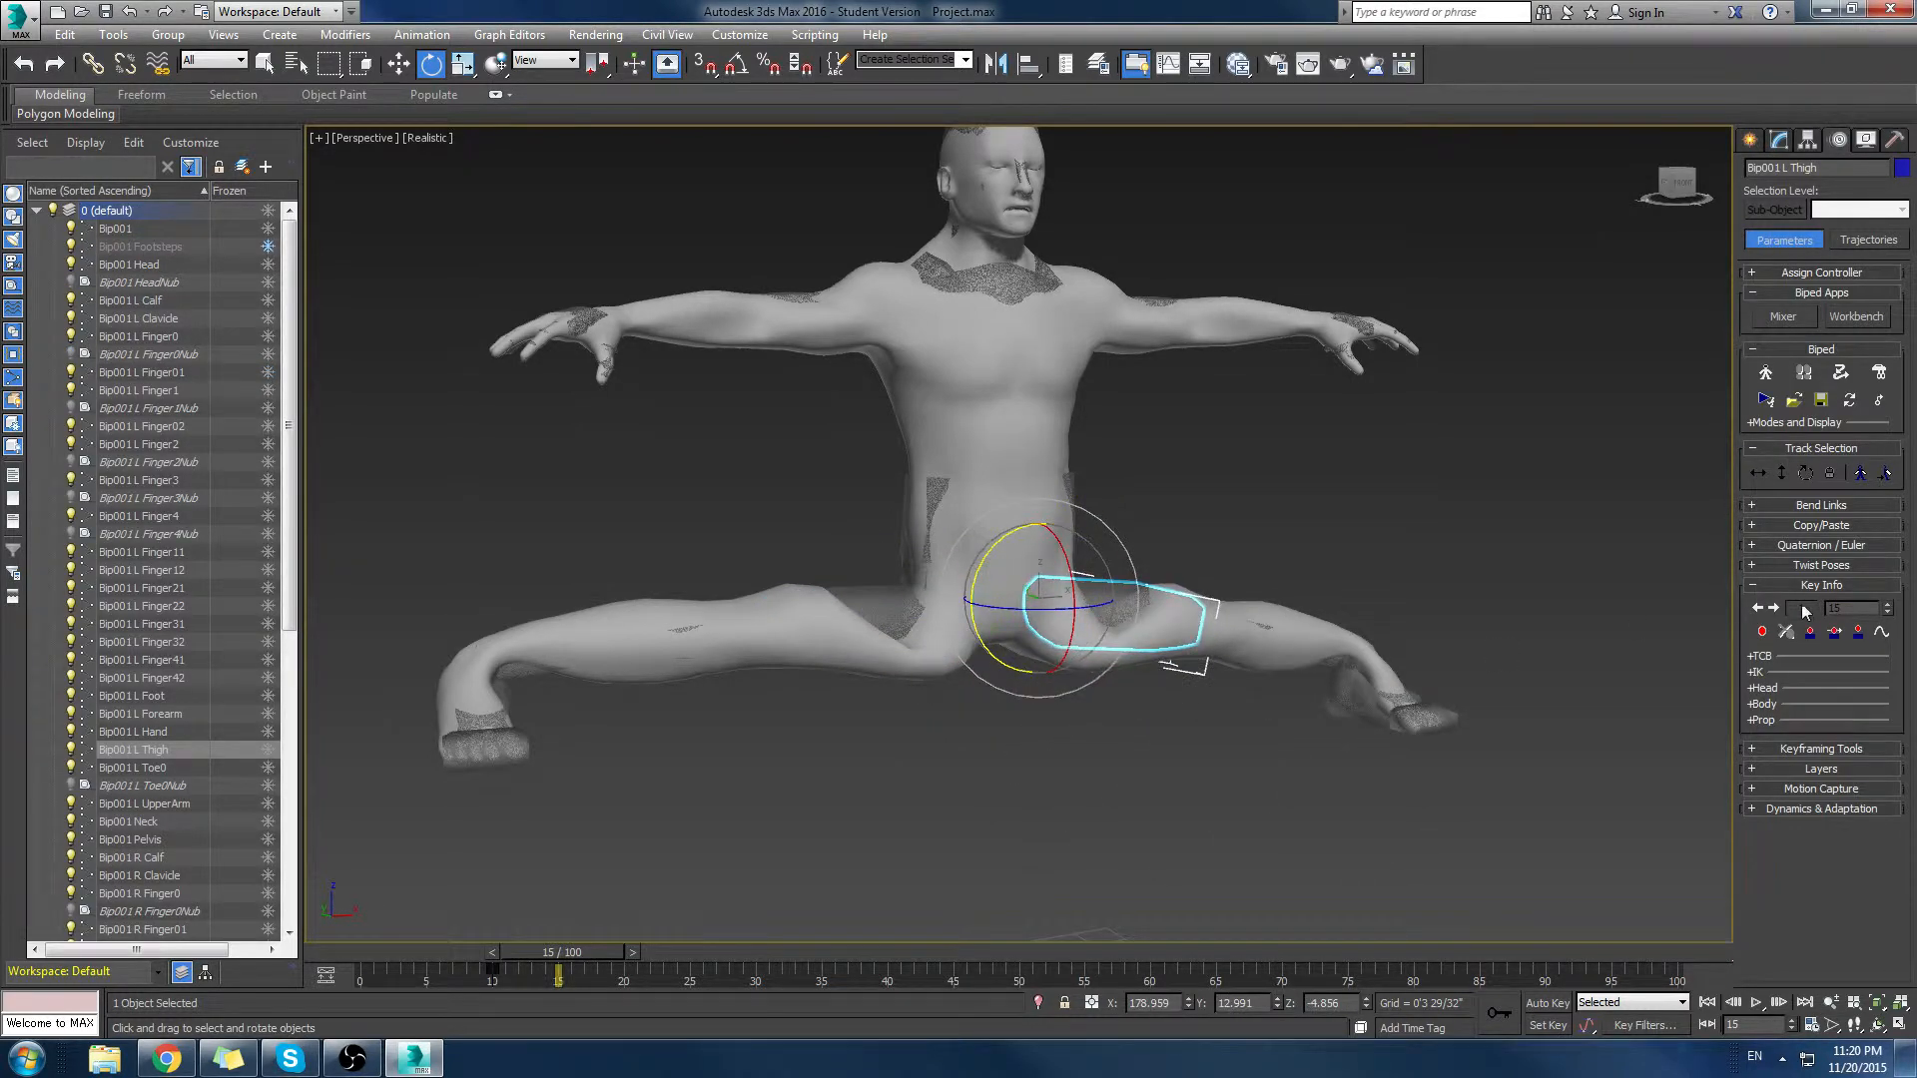
left_click(1762, 632)
Step: Rotate the right foot and the left foot at frame 15 so they point outward along the raised legs
left_click(487, 739)
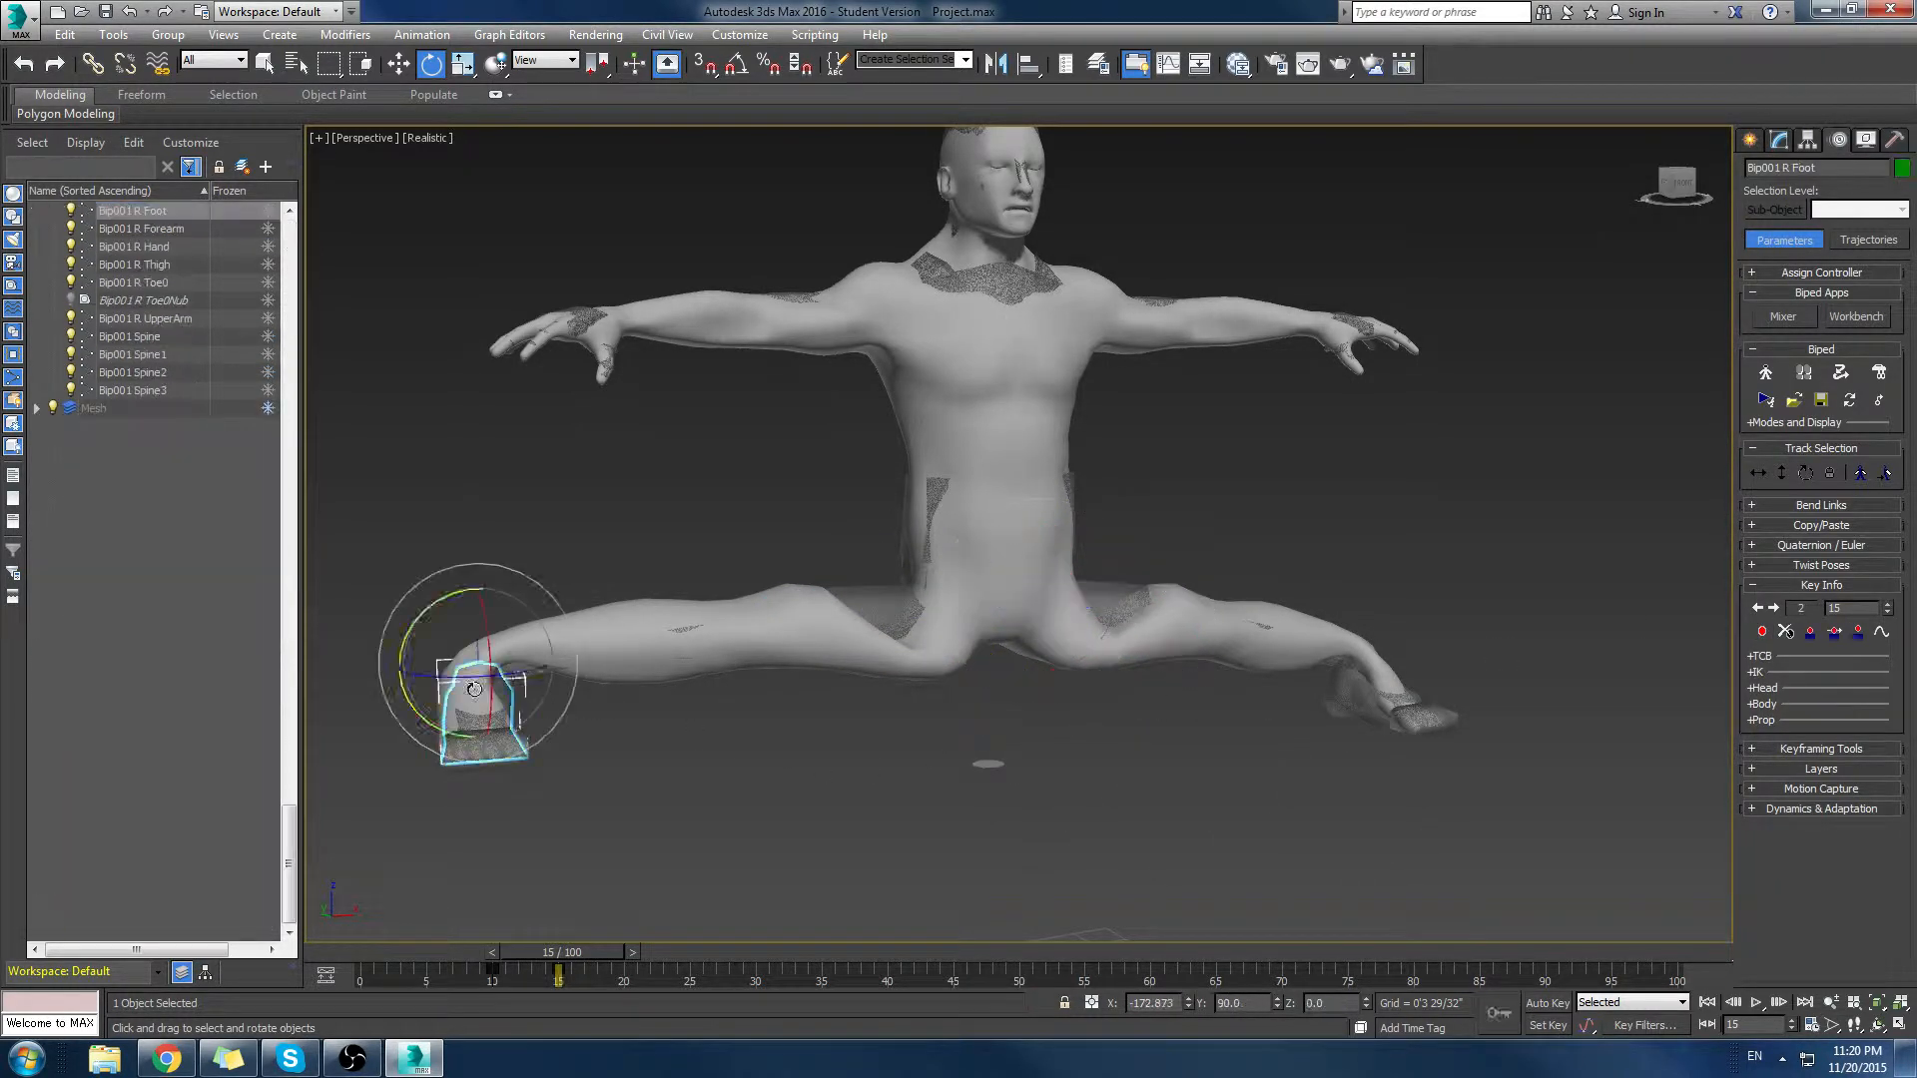
double_click(428, 601)
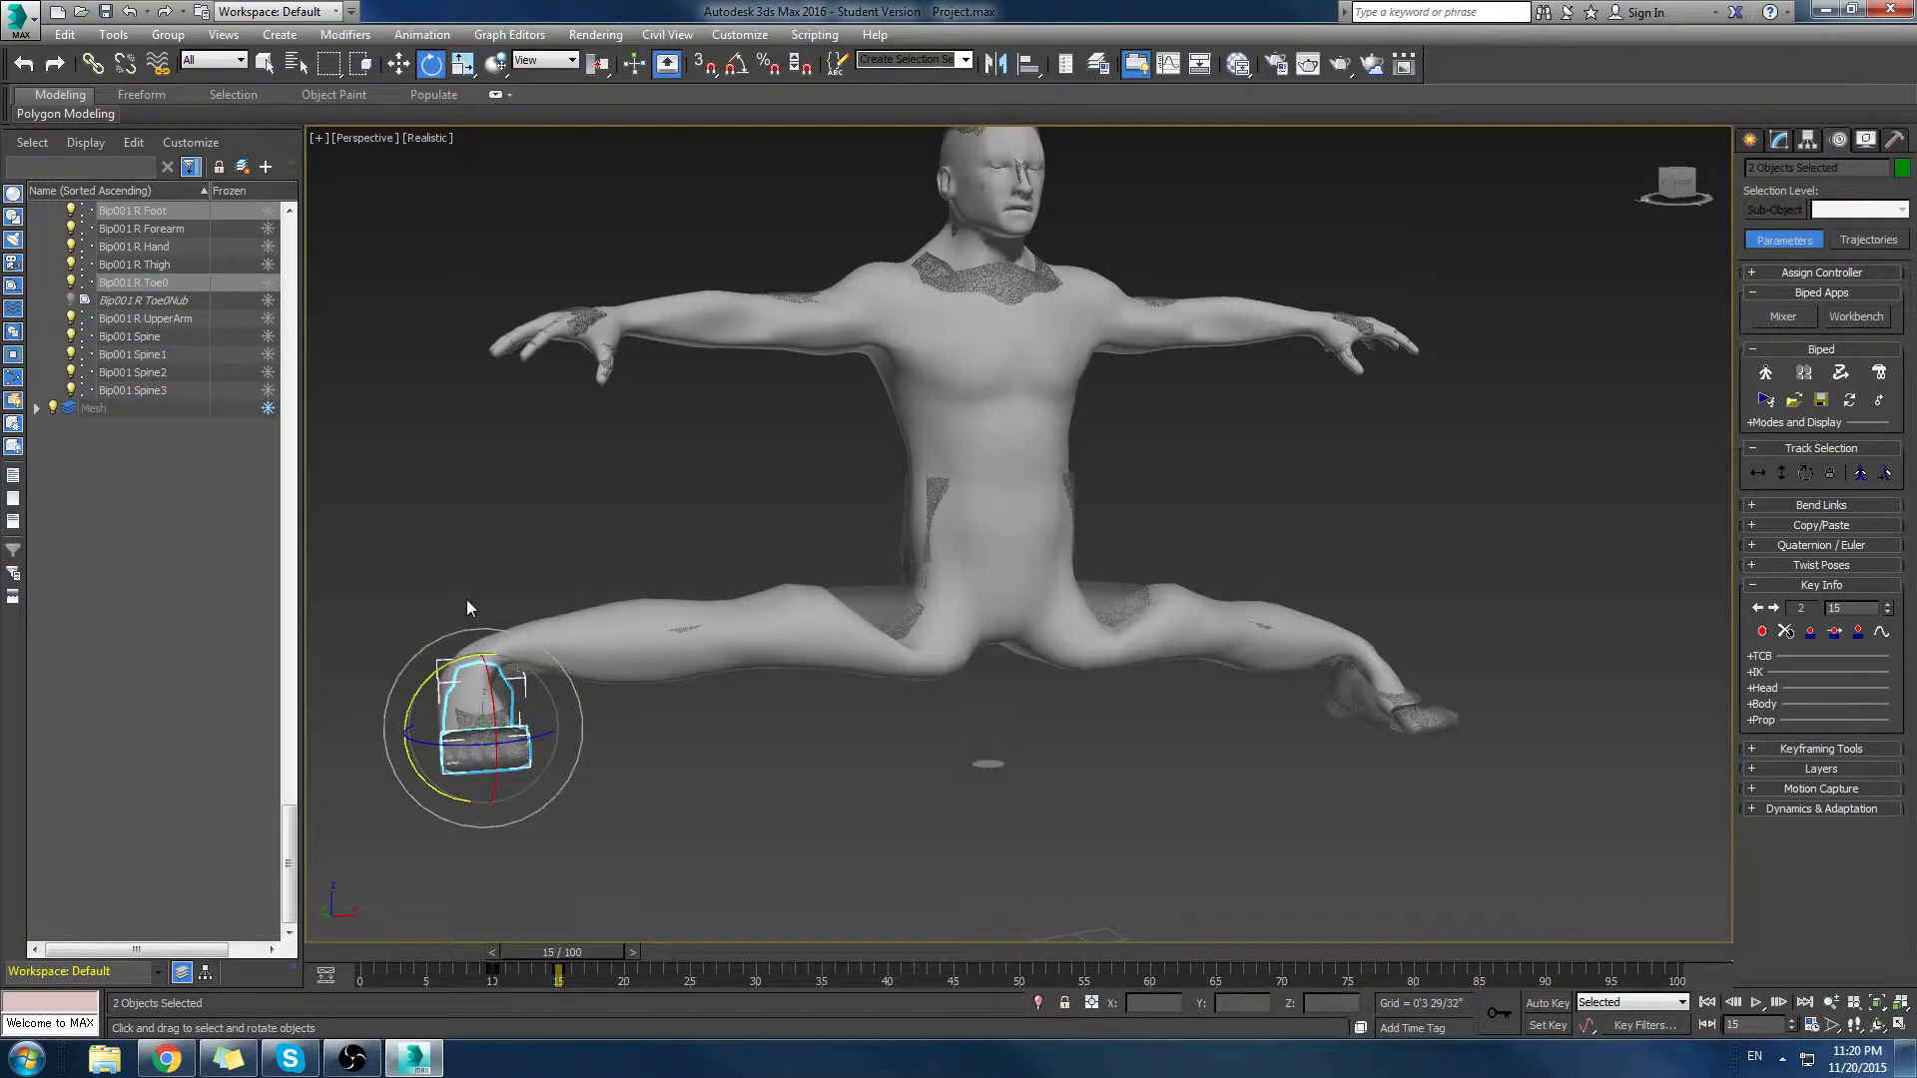
left_click(424, 647)
left_click_drag(424, 610, 661, 611)
left_click(1788, 565)
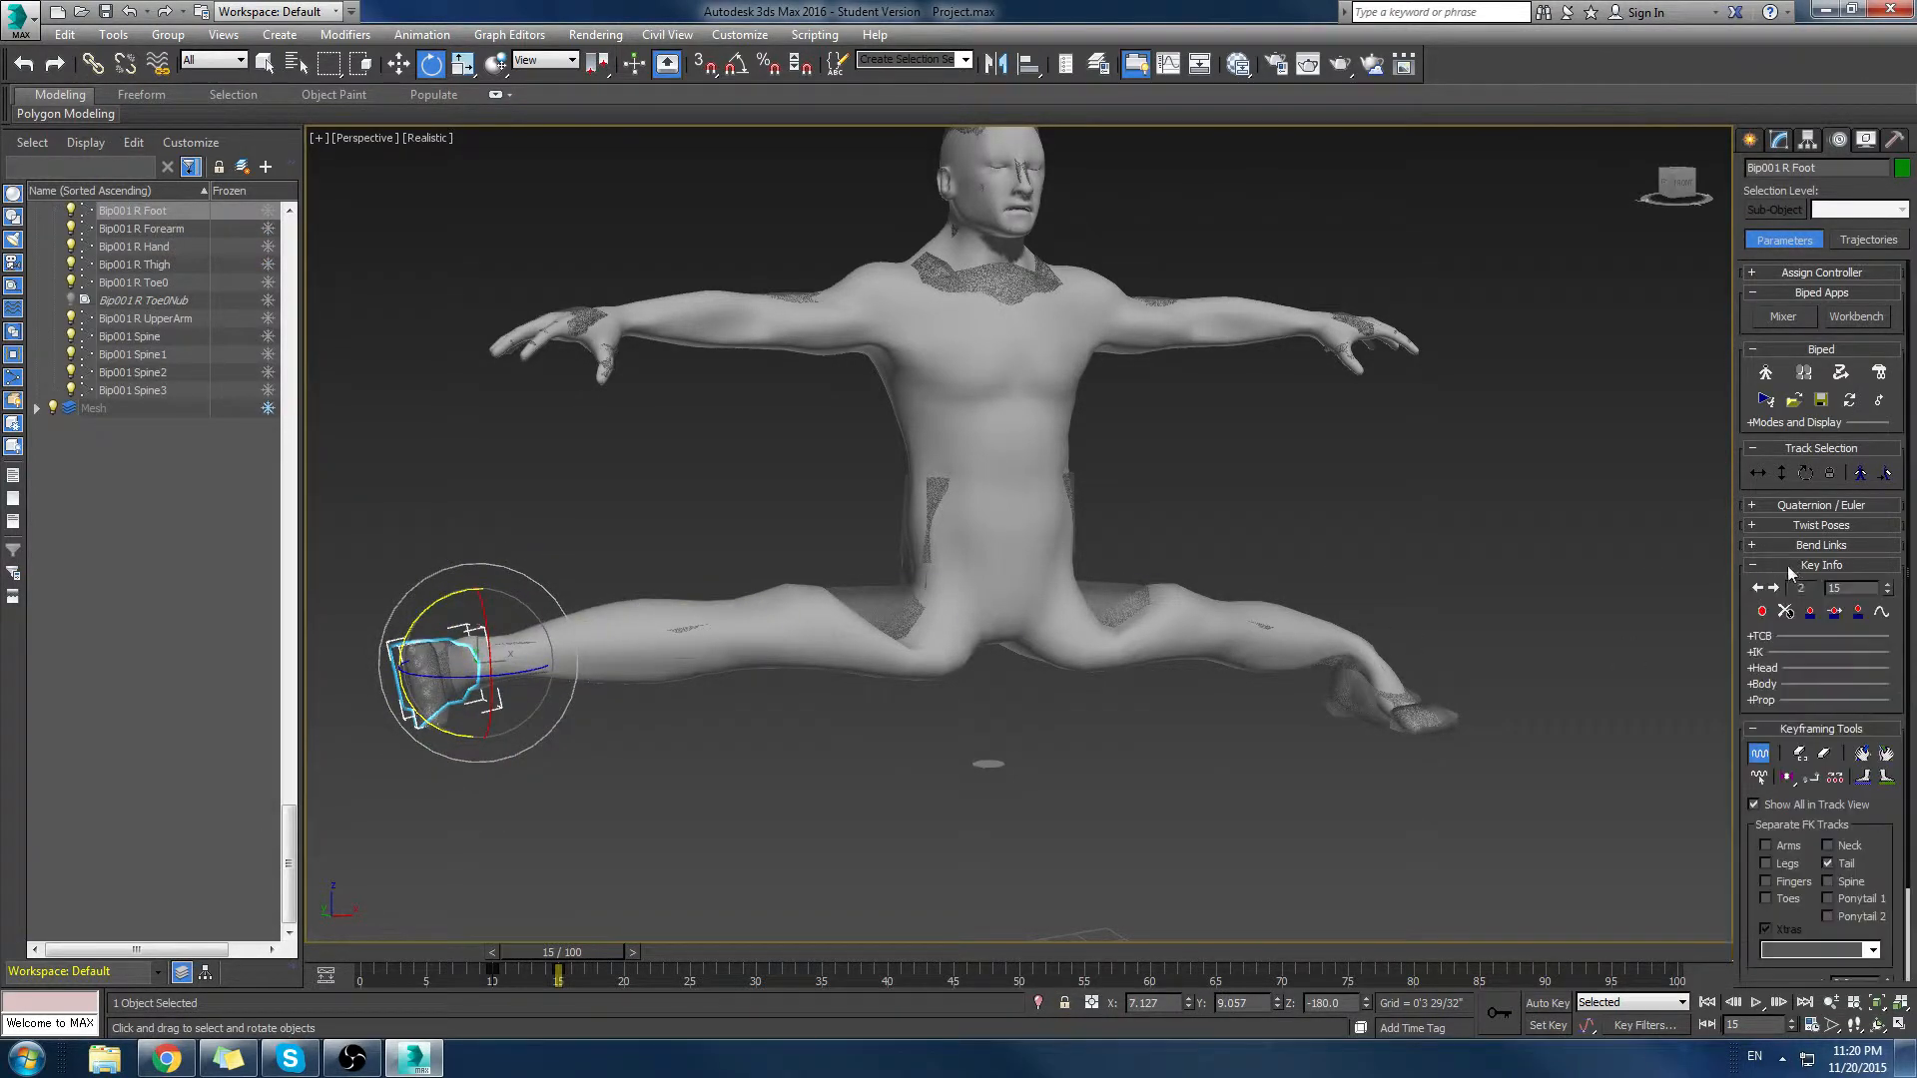
left_click(1339, 701)
left_click_drag(1323, 597, 1199, 706)
Step: Scrub the animation back to frame 0 to review how the body deforms between the keyed poses
middle_click_drag(988, 605, 1071, 619, "alt")
mouse_move(587, 957)
left_mouse_down()
mouse_move(320, 959)
mouse_move(585, 961)
left_mouse_up()
mouse_move(1108, 729)
middle_mouse_down("alt")
mouse_move(977, 734)
mouse_move(1147, 710)
mouse_move(1097, 723)
mouse_move(1160, 731)
mouse_move(1120, 733)
middle_mouse_up("alt")
left_click_drag(550, 958, 318, 958)
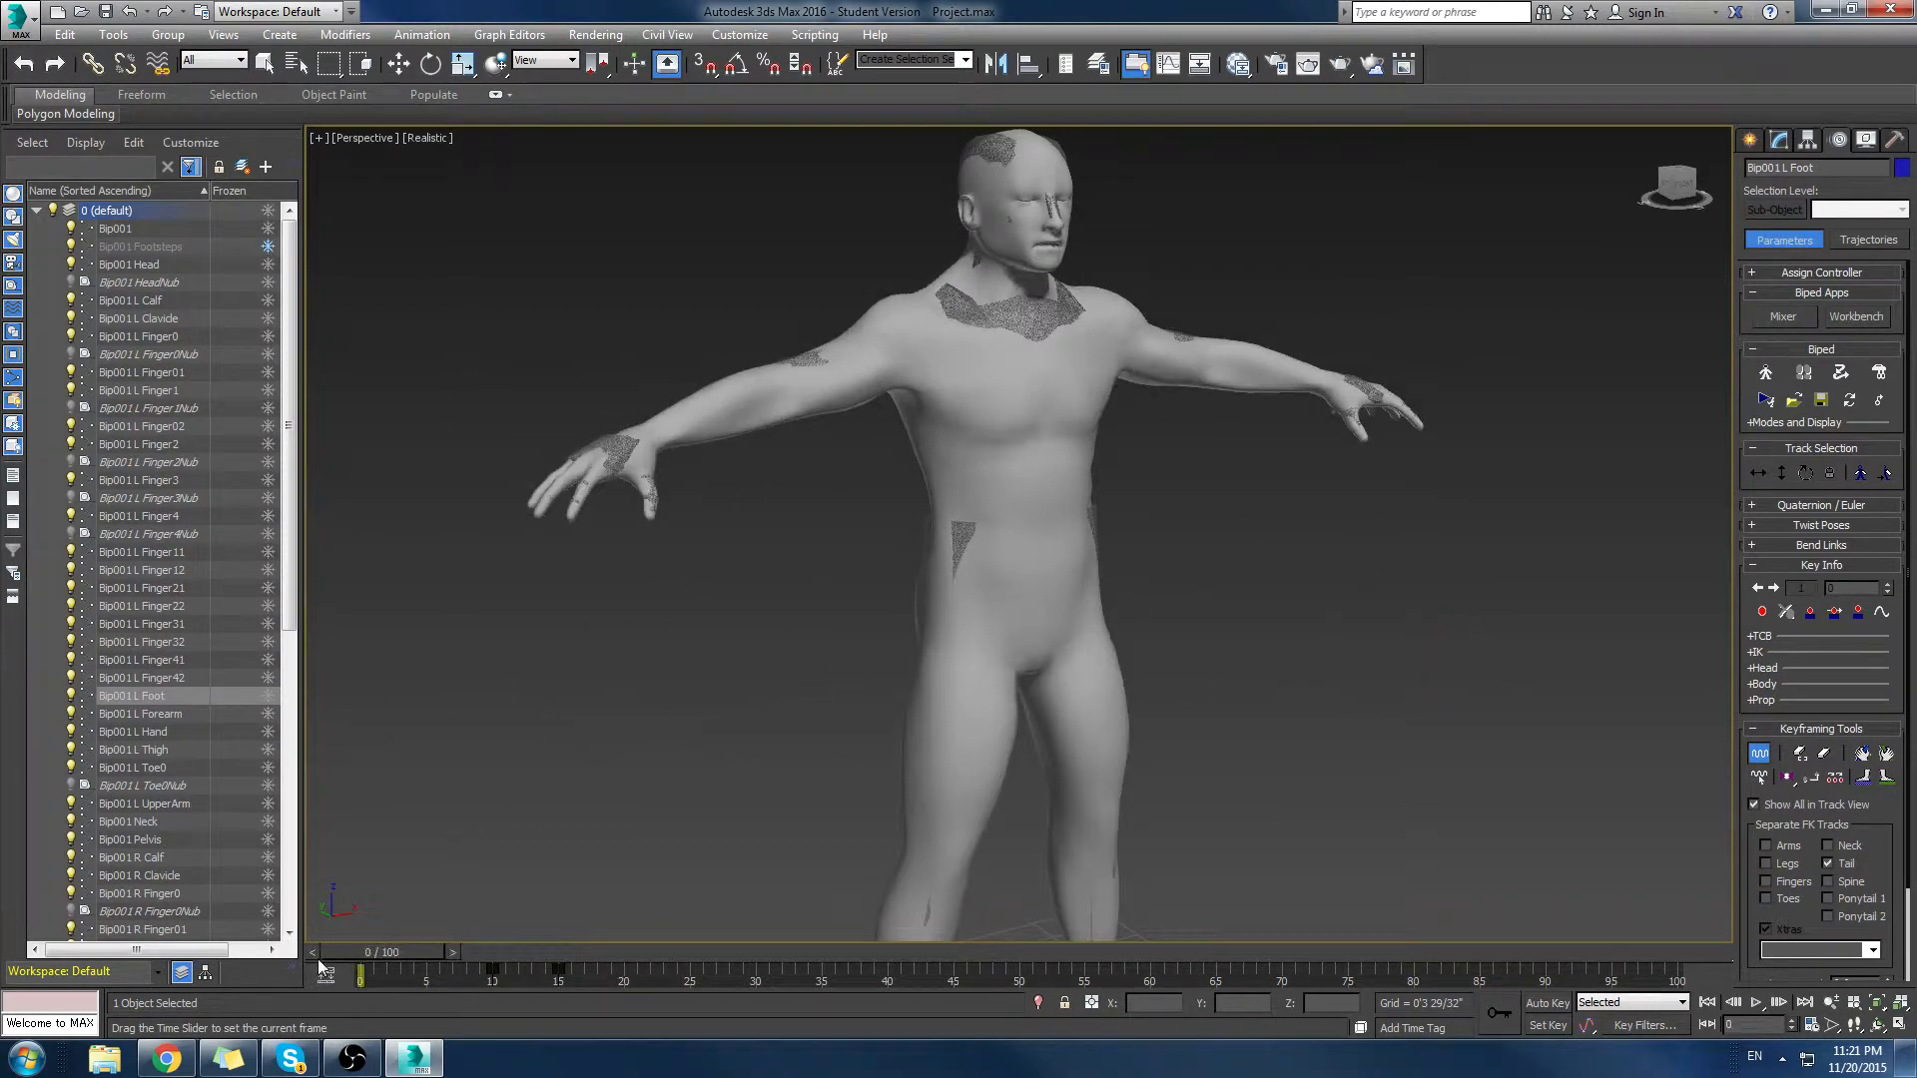
Step: Select all the biped's bones at frame 0 to inspect their keys along the timeline
key("e")
middle_click_drag(678, 753, 651, 783)
scroll(632, 519, "down", 4)
middle_click_drag(632, 519, 673, 326)
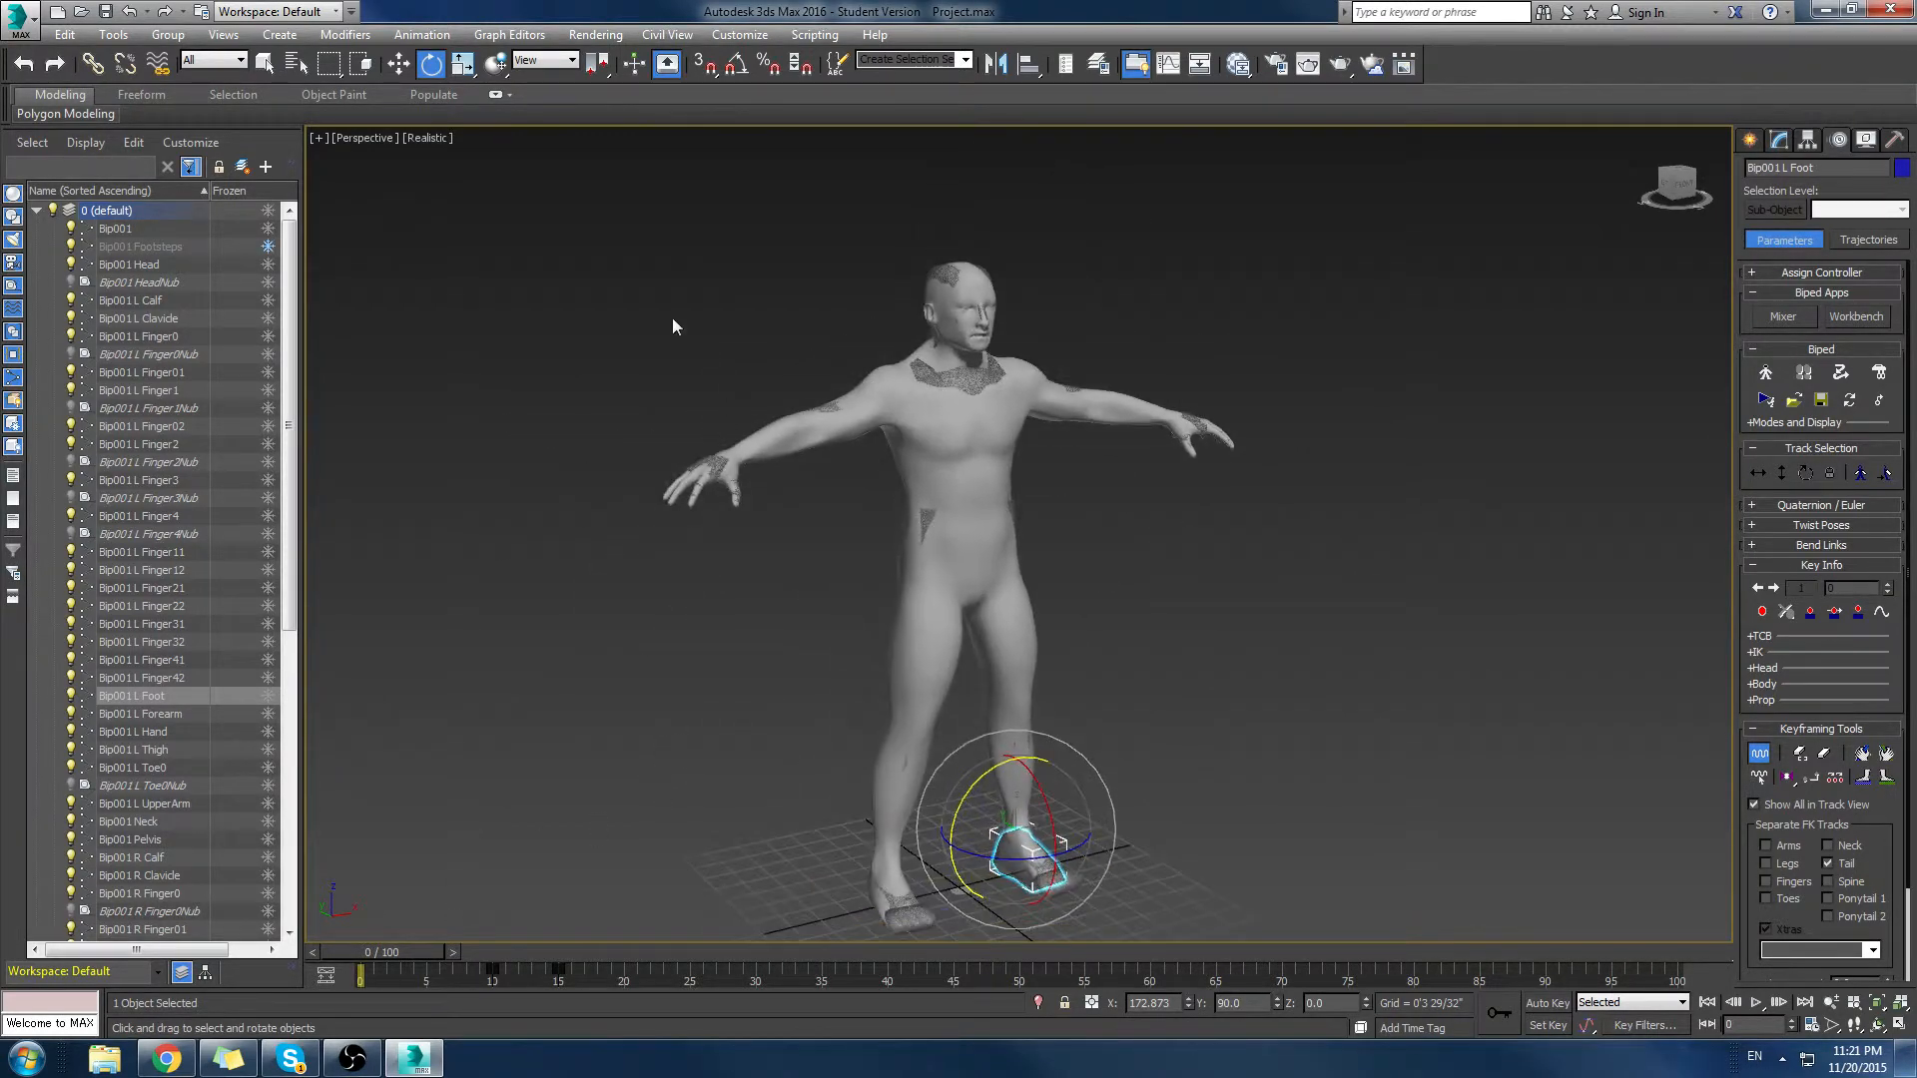
key("ctrl+a")
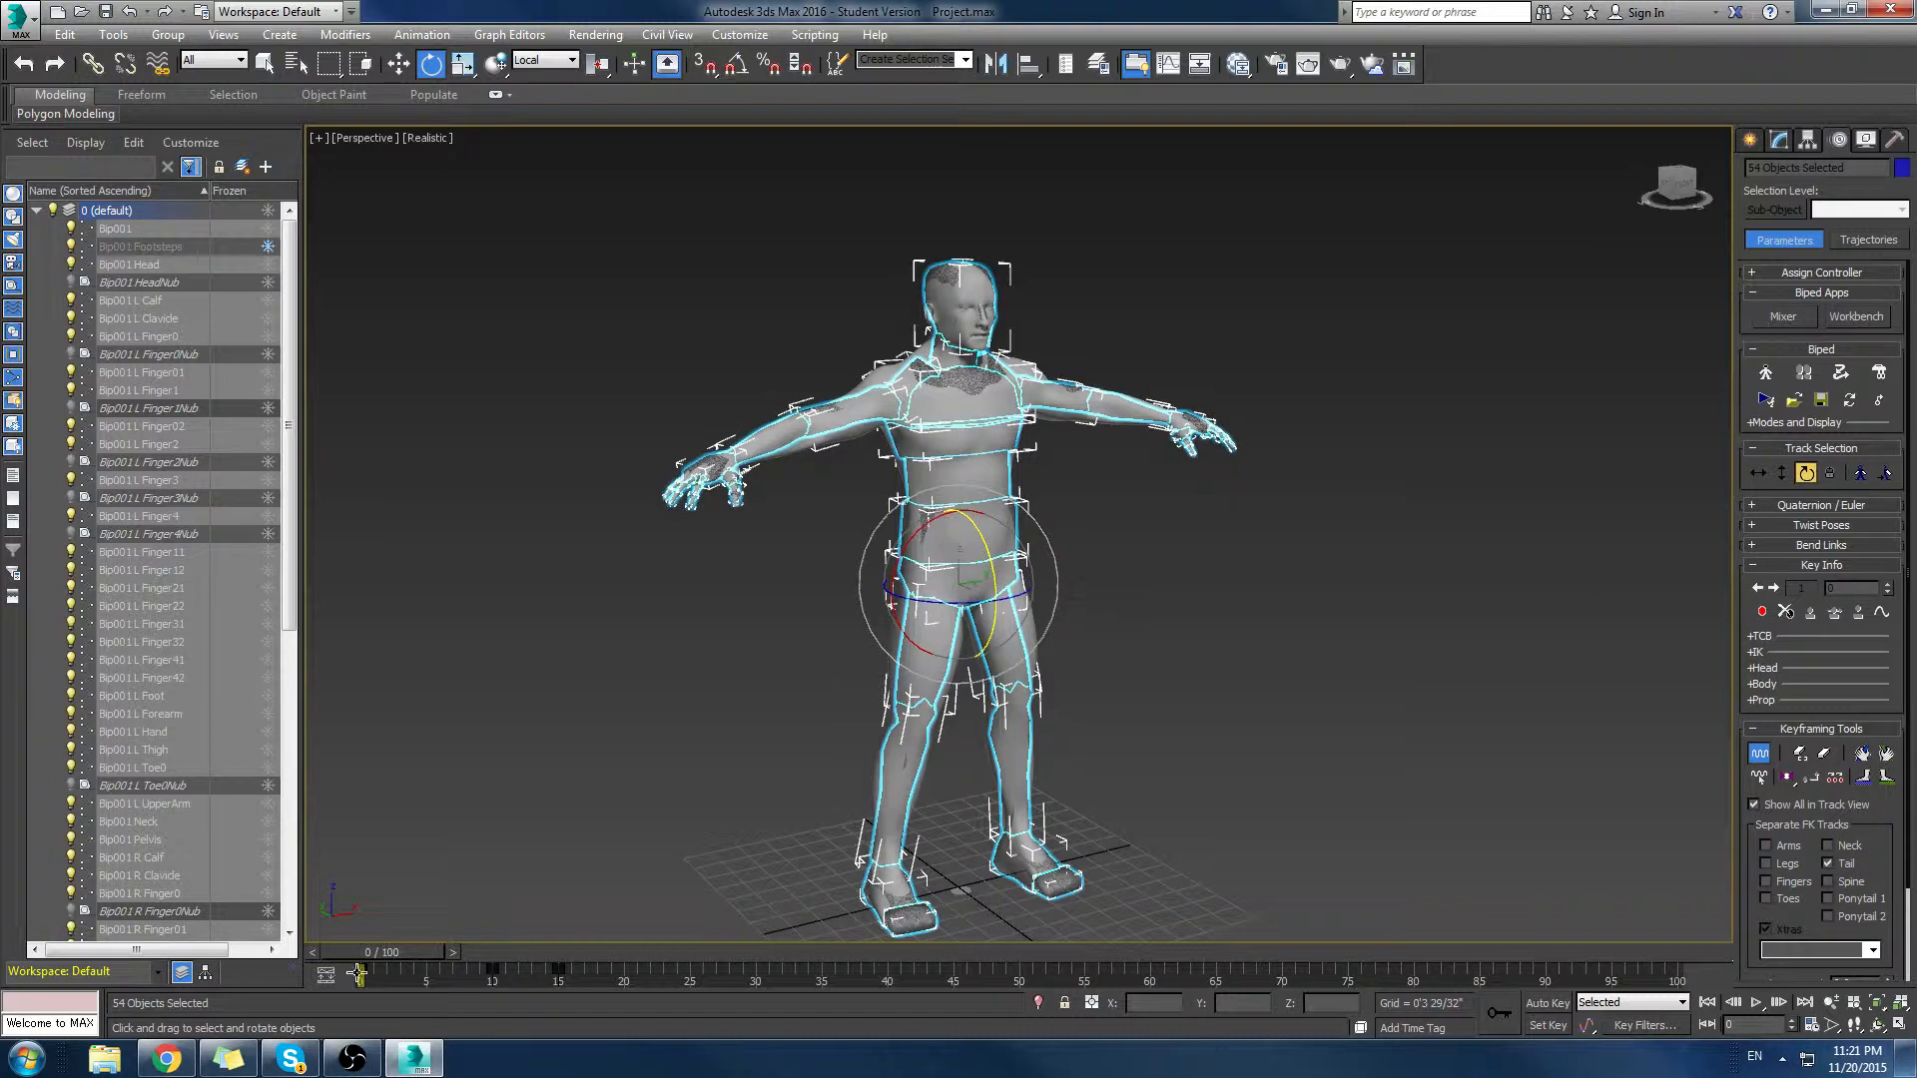
left_click_drag(373, 951, 328, 977)
key("e")
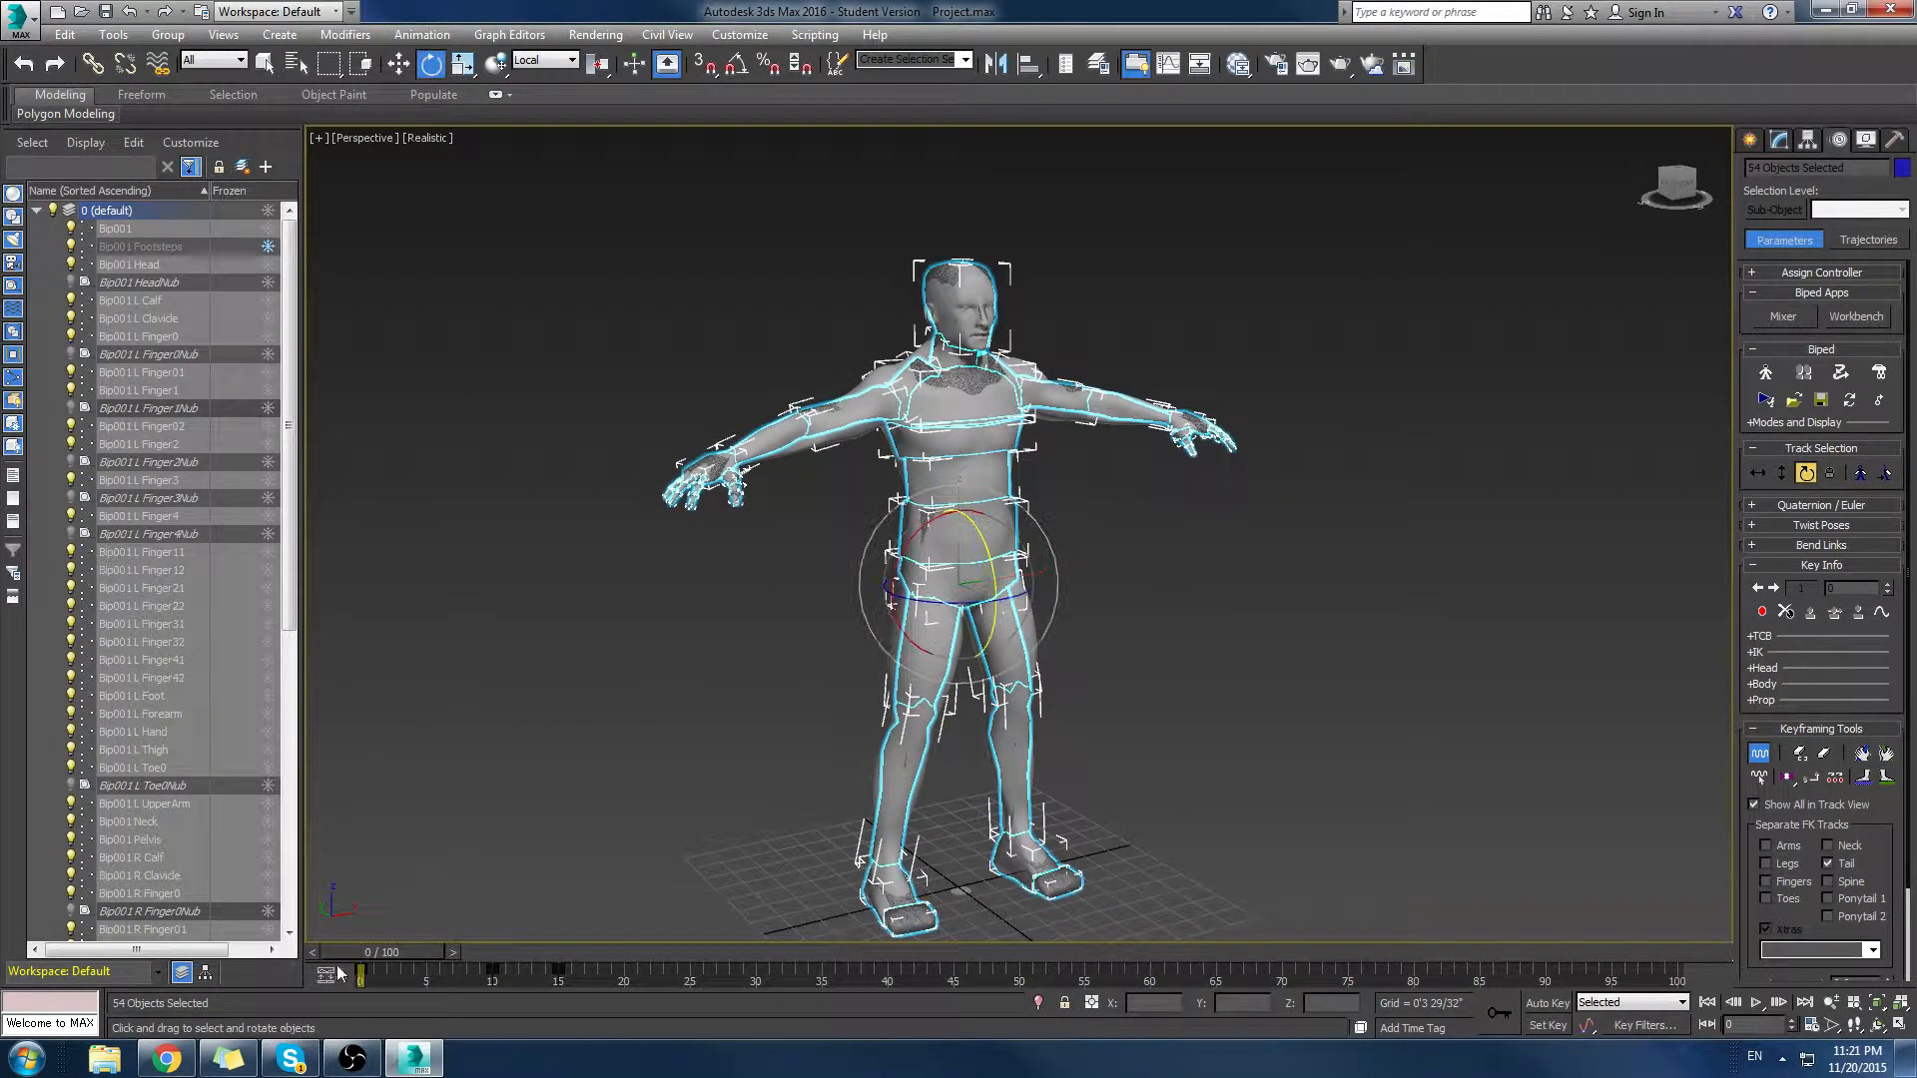
Step: Clear the selection and examine the character mesh around the shoulders, arms and torso at frame 0
left_click(1209, 536)
middle_click_drag(965, 527, 1044, 561)
scroll(977, 645, "up", 3)
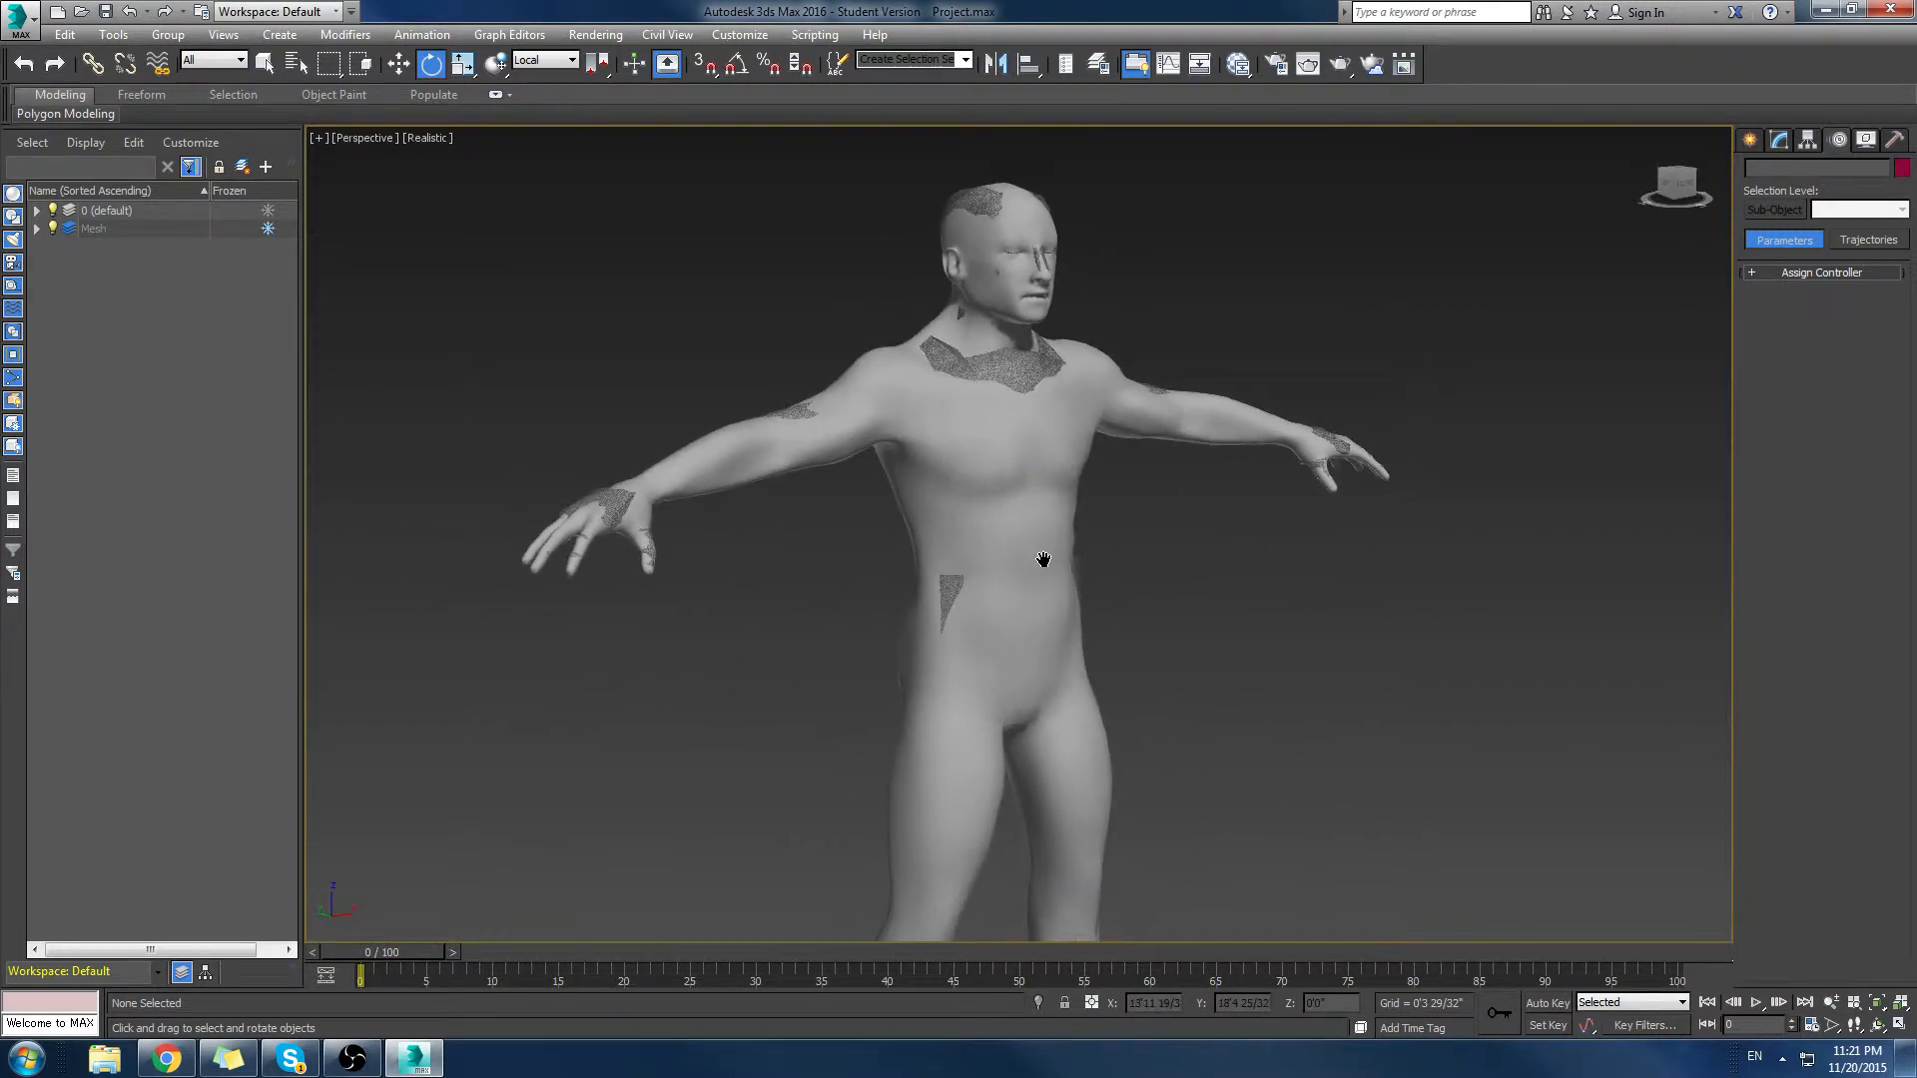
left_click(949, 393)
left_click(824, 391)
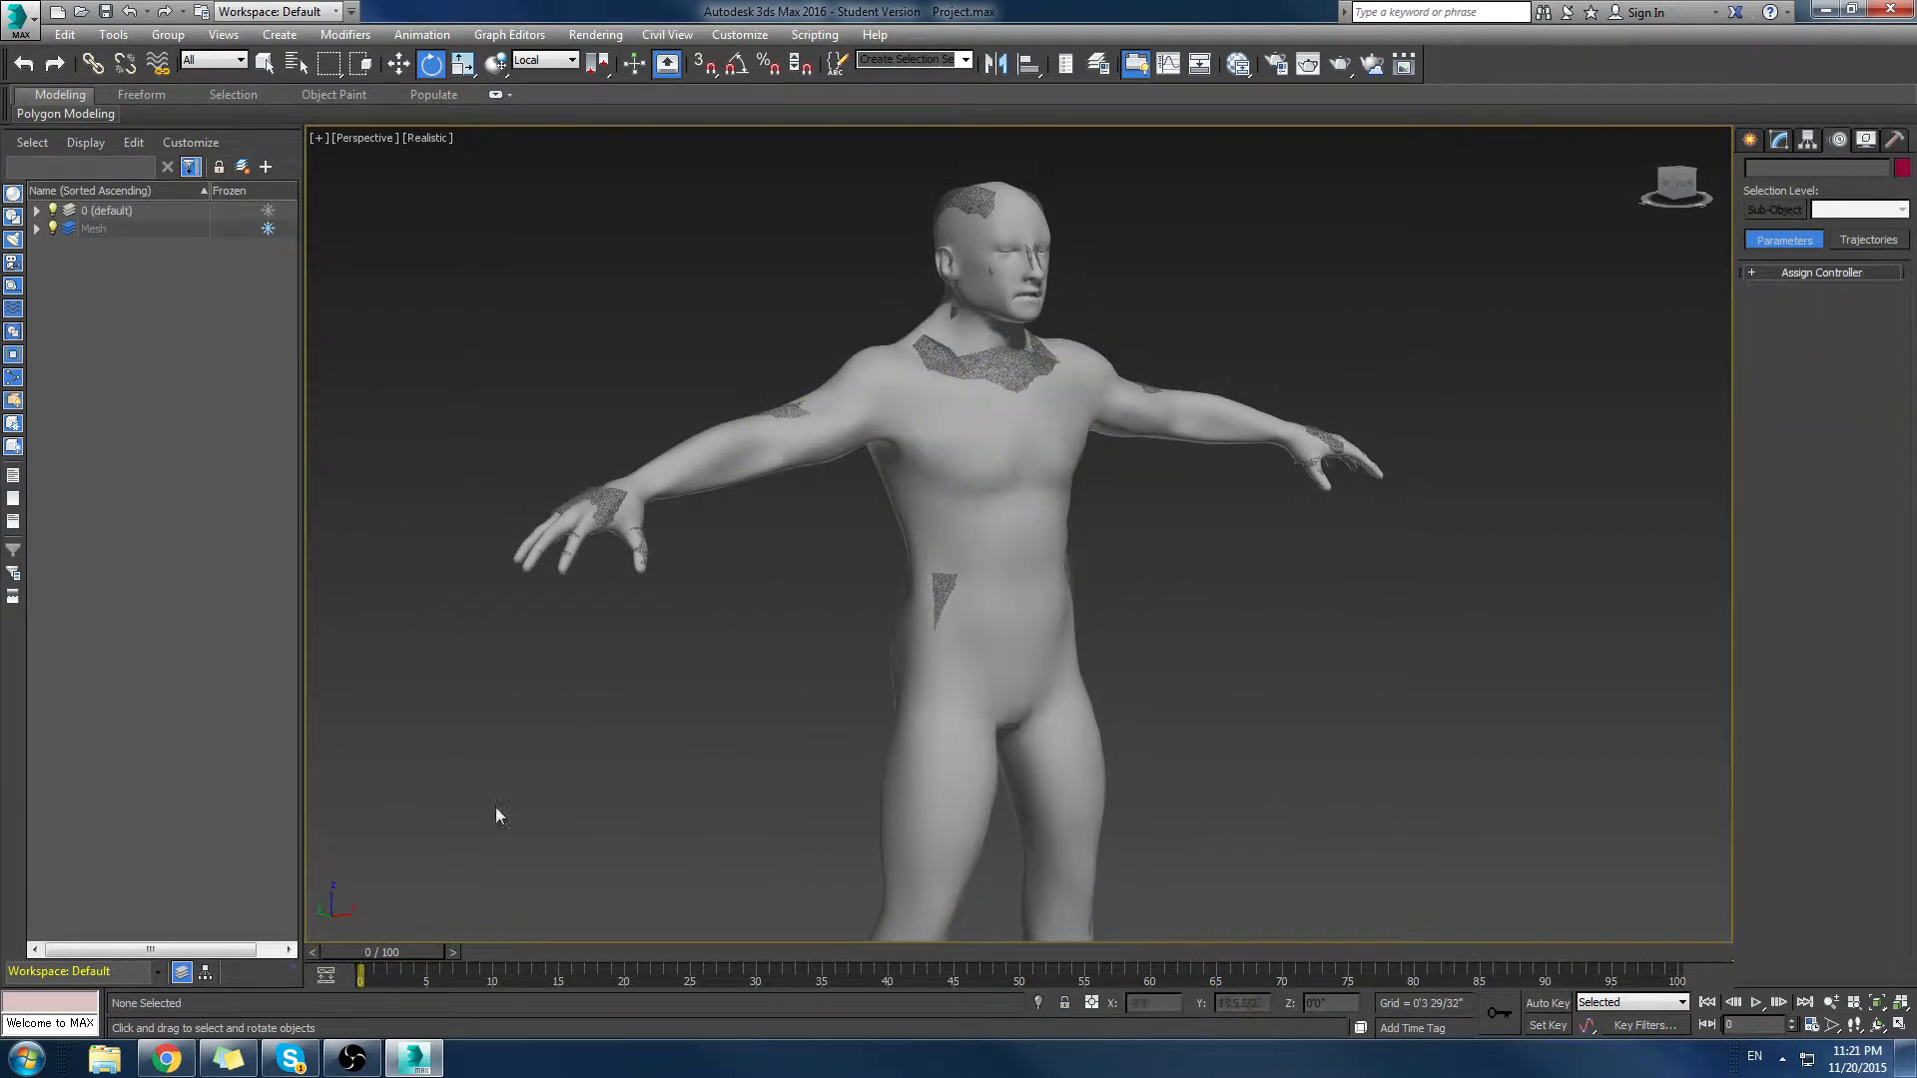
left_click_drag(405, 957, 339, 944)
key("e")
middle_click_drag(539, 699, 651, 411, "alt")
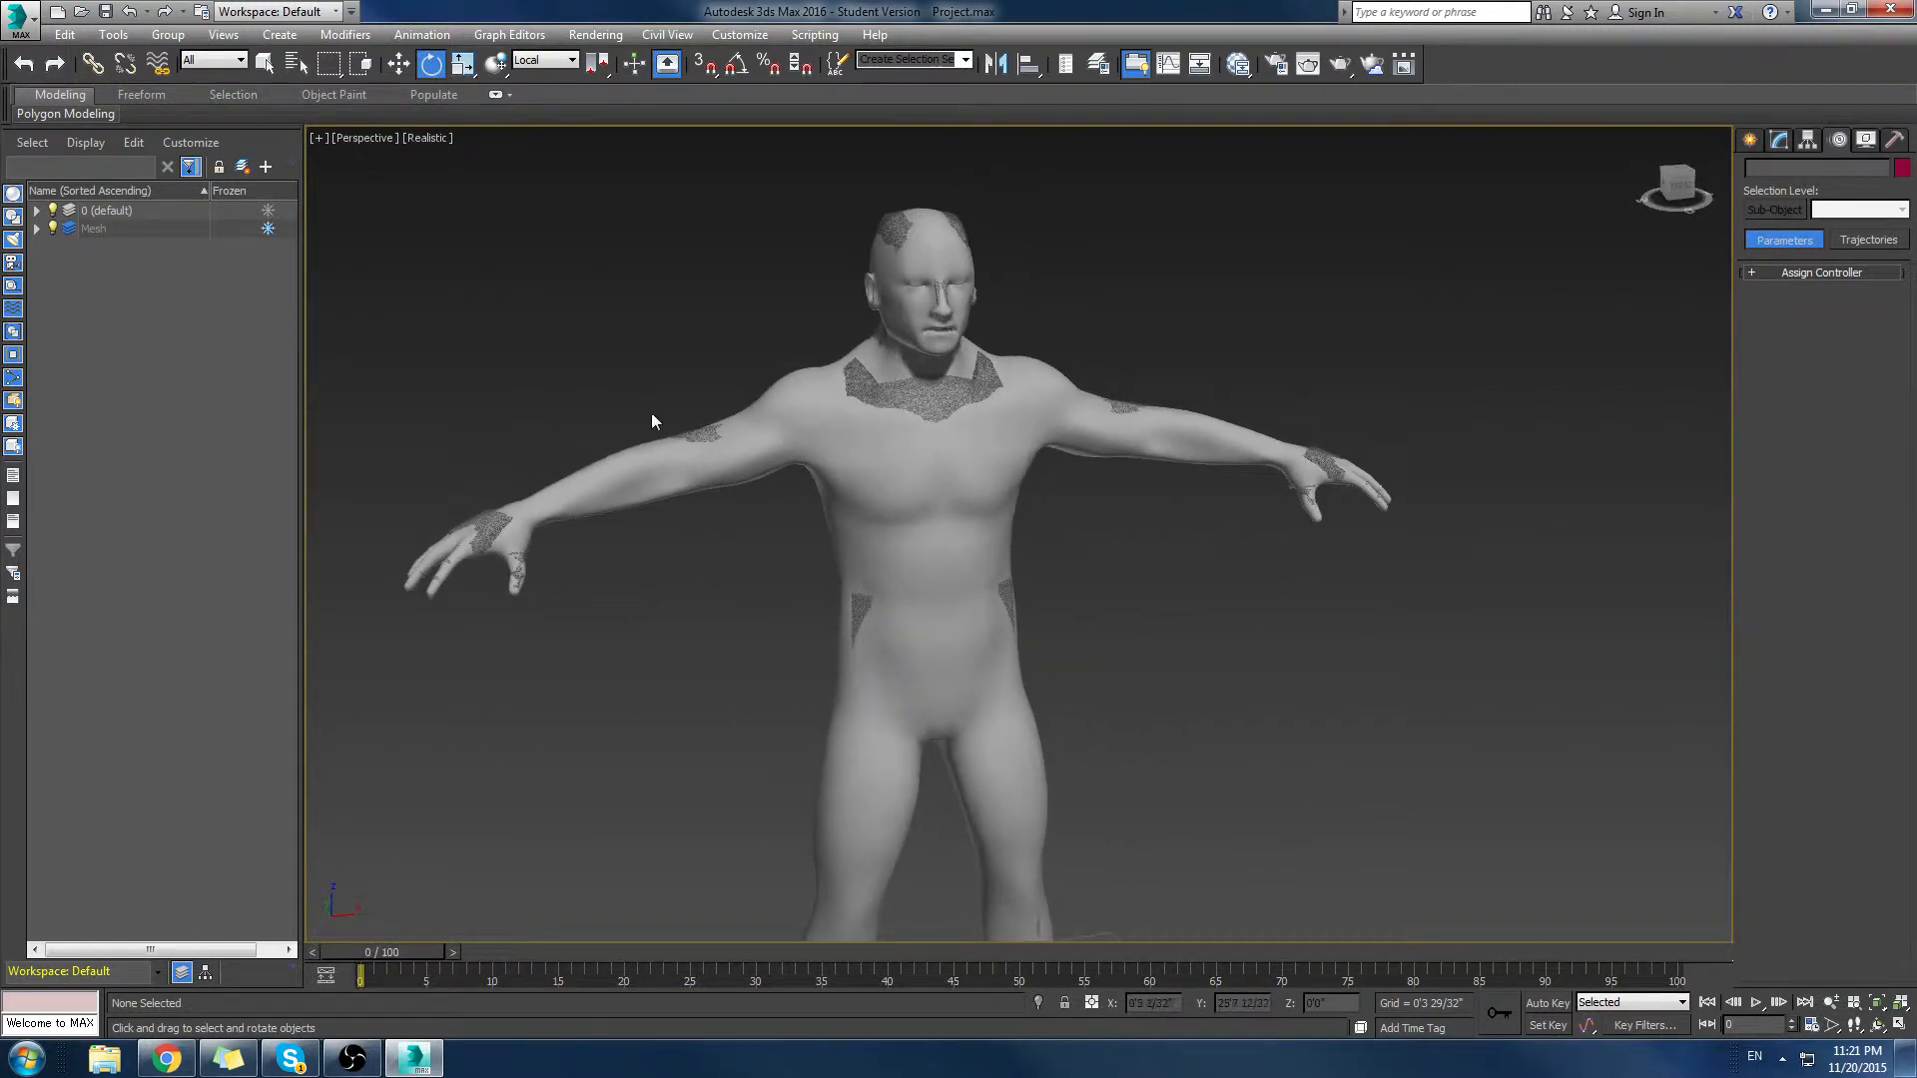
middle_click_drag(797, 389, 824, 454, "alt")
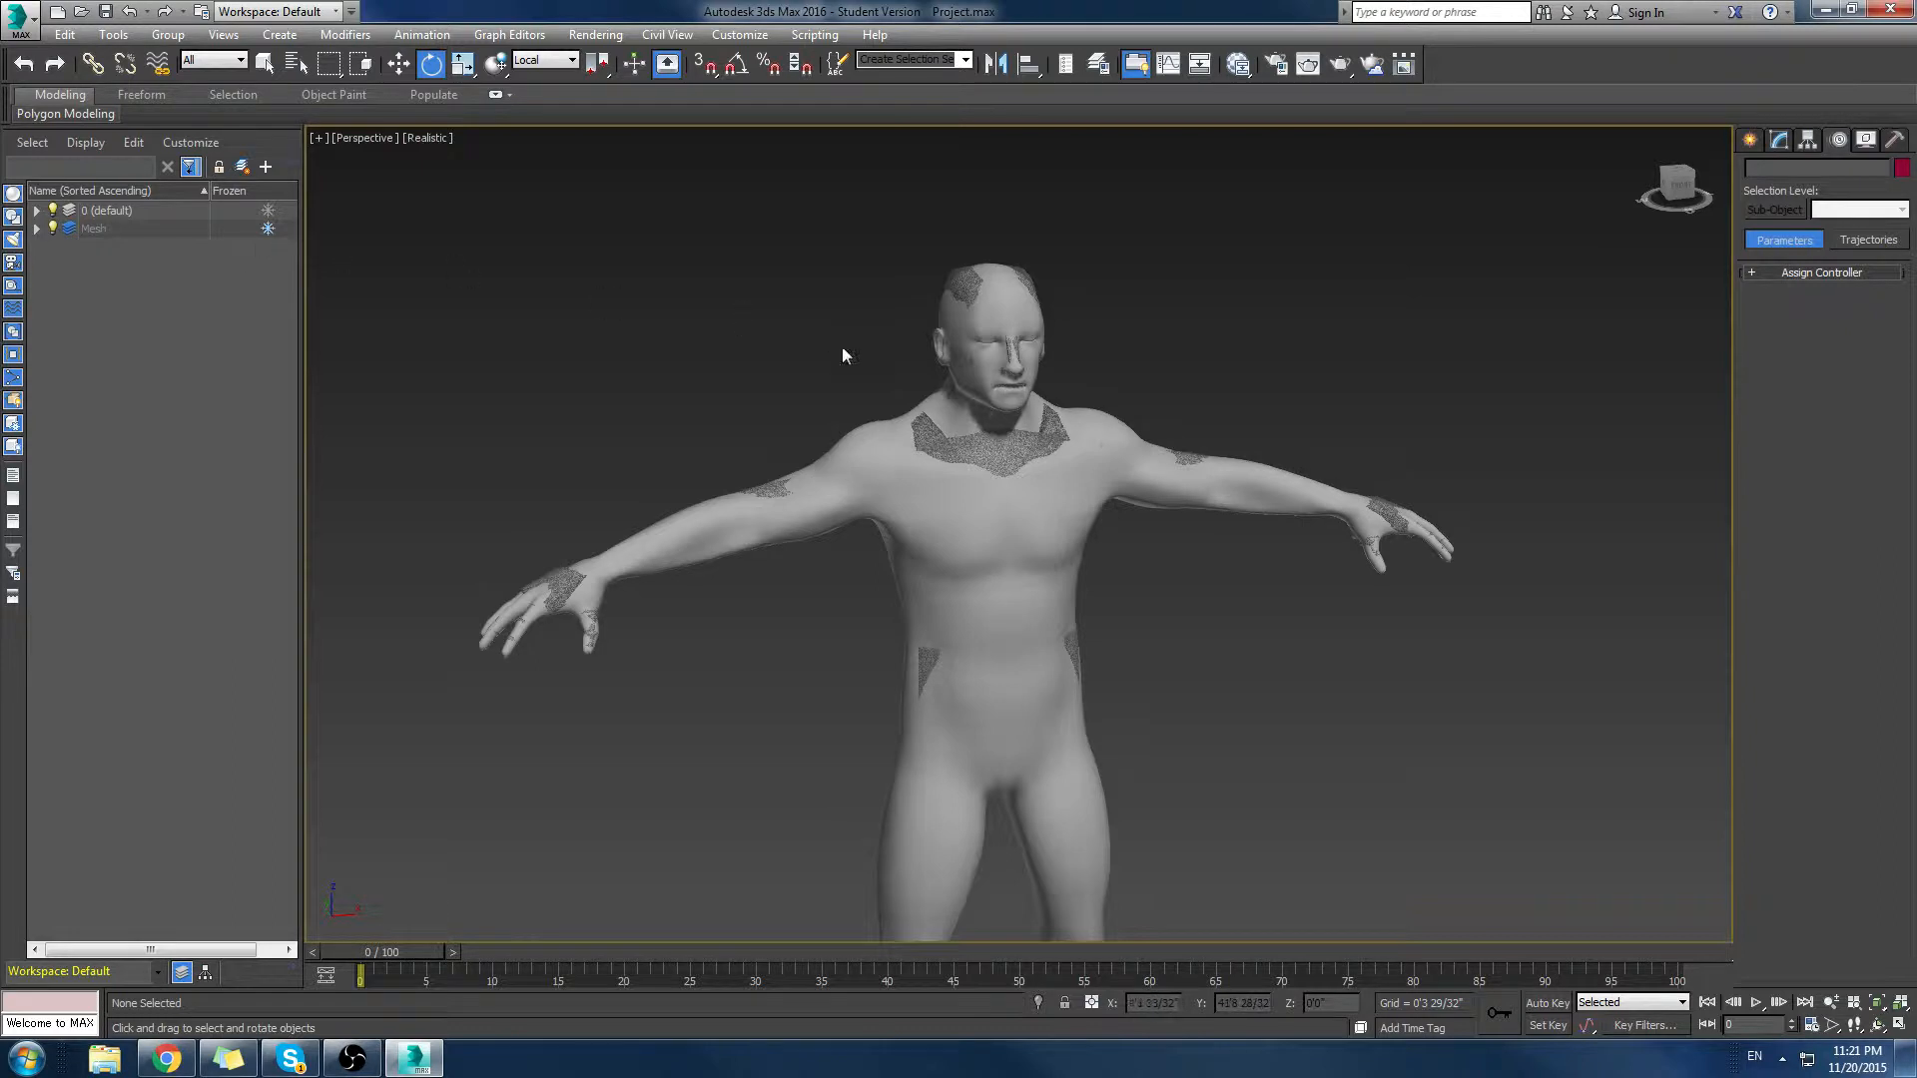
Step: Unfreeze the Mesh layer and select the character mesh
left_click(267, 231)
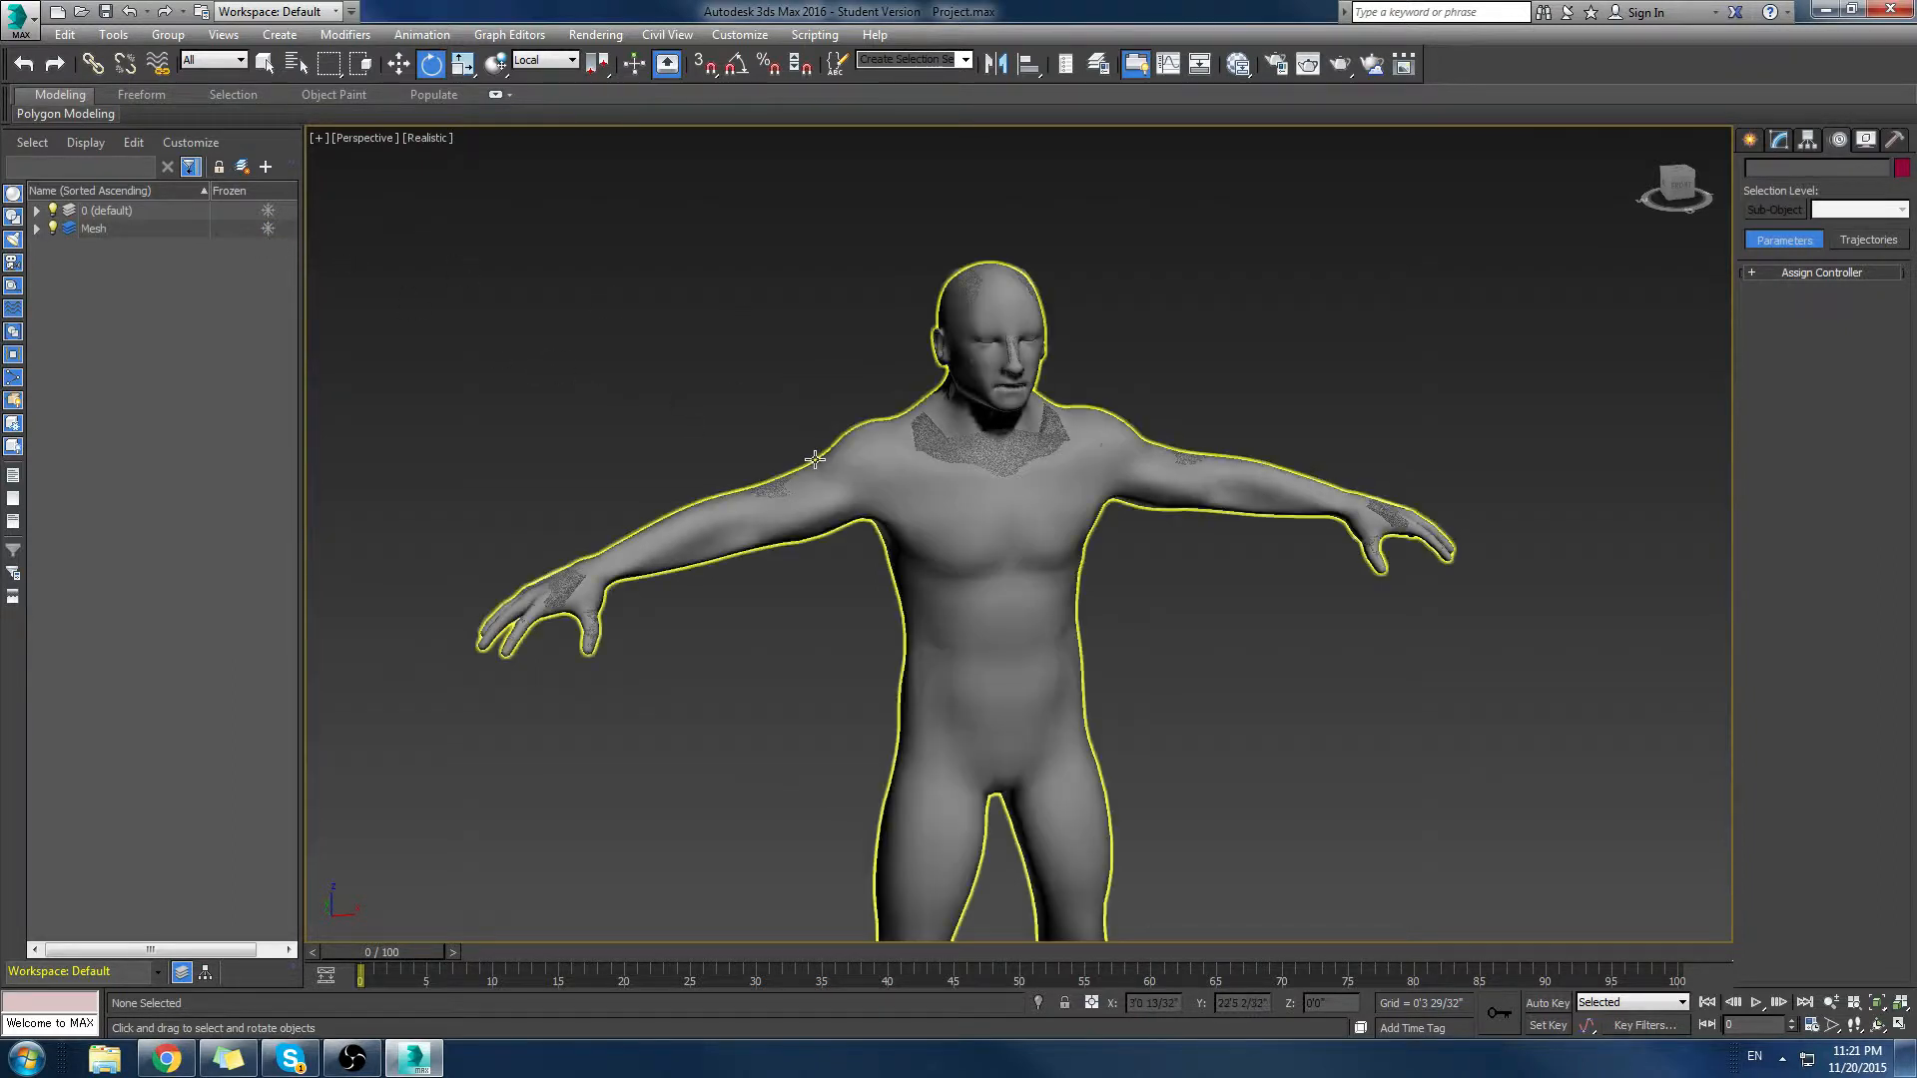
left_click(846, 472)
middle_click_drag(784, 497, 916, 544)
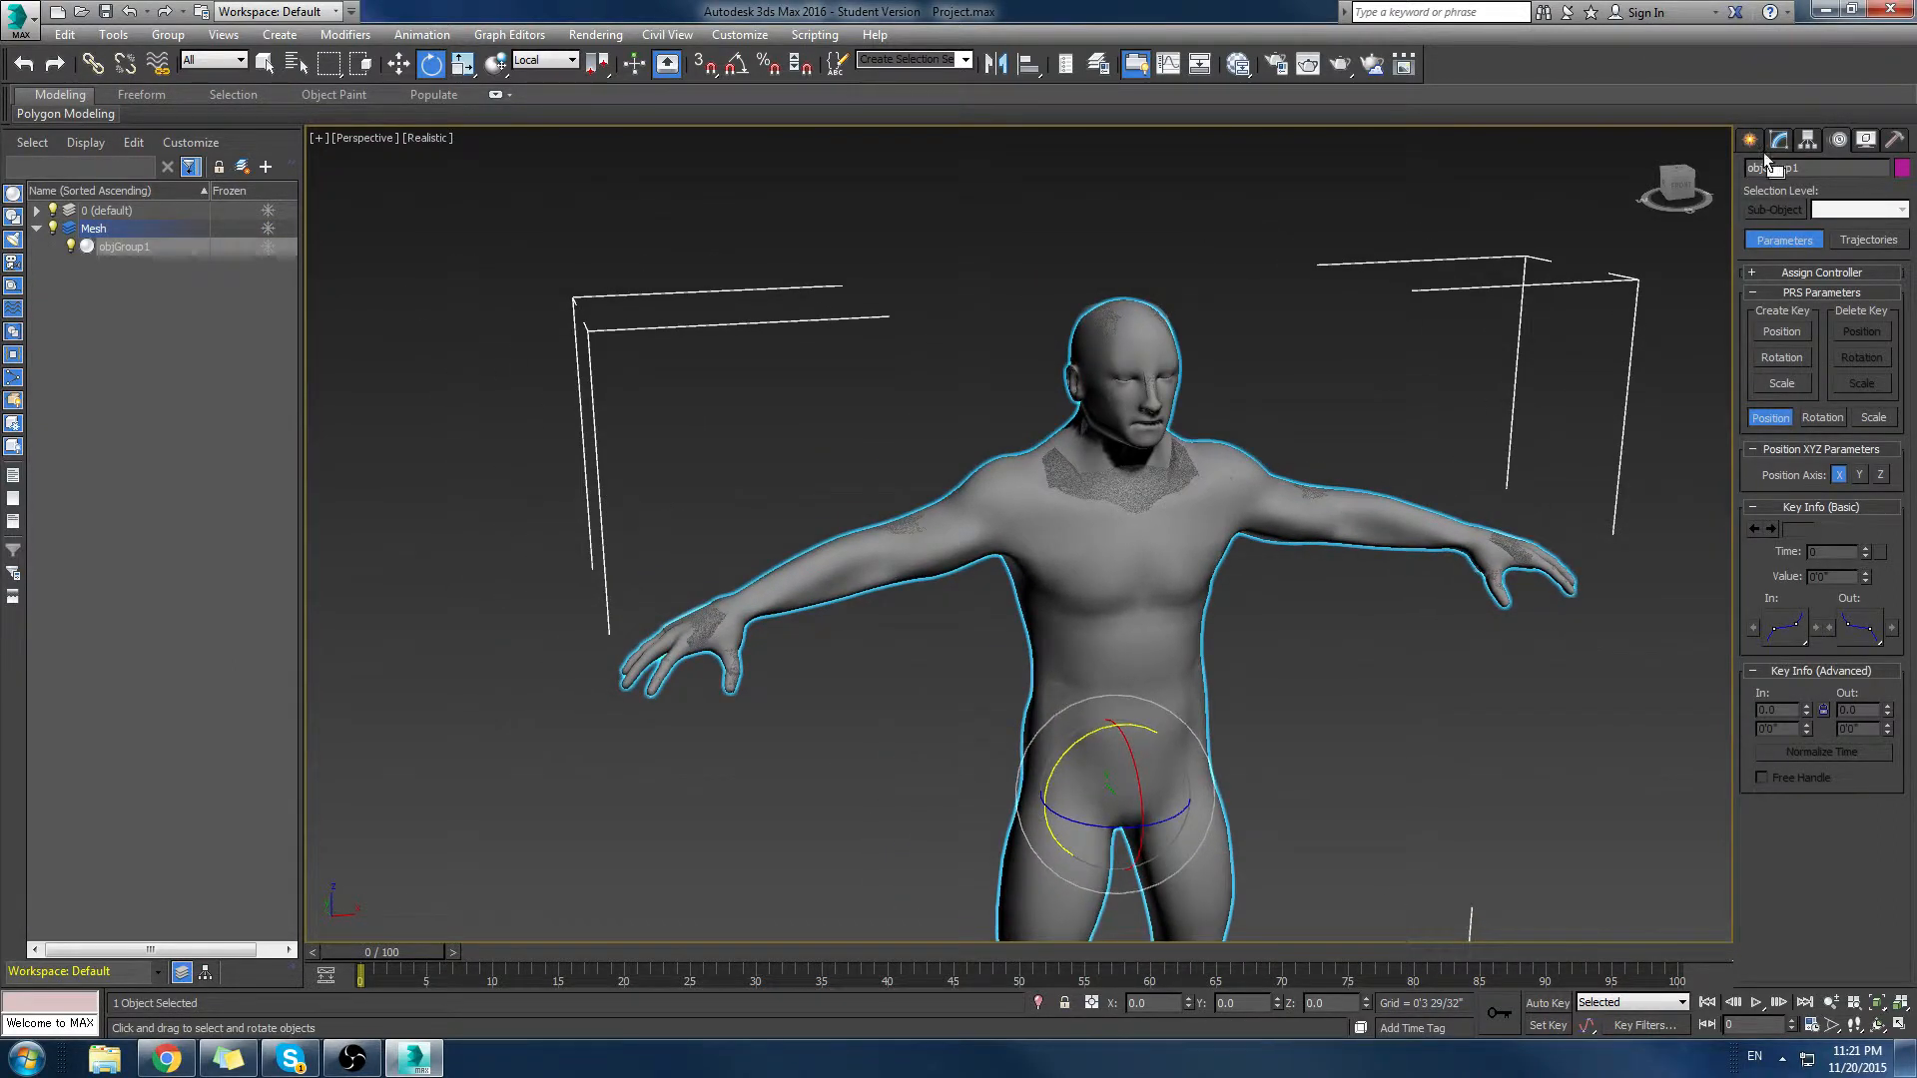
Step: Start editing the envelopes of the mesh's Skin modifier and move the Weight Tool window clear of the character
left_click(1780, 139)
left_click(1817, 239)
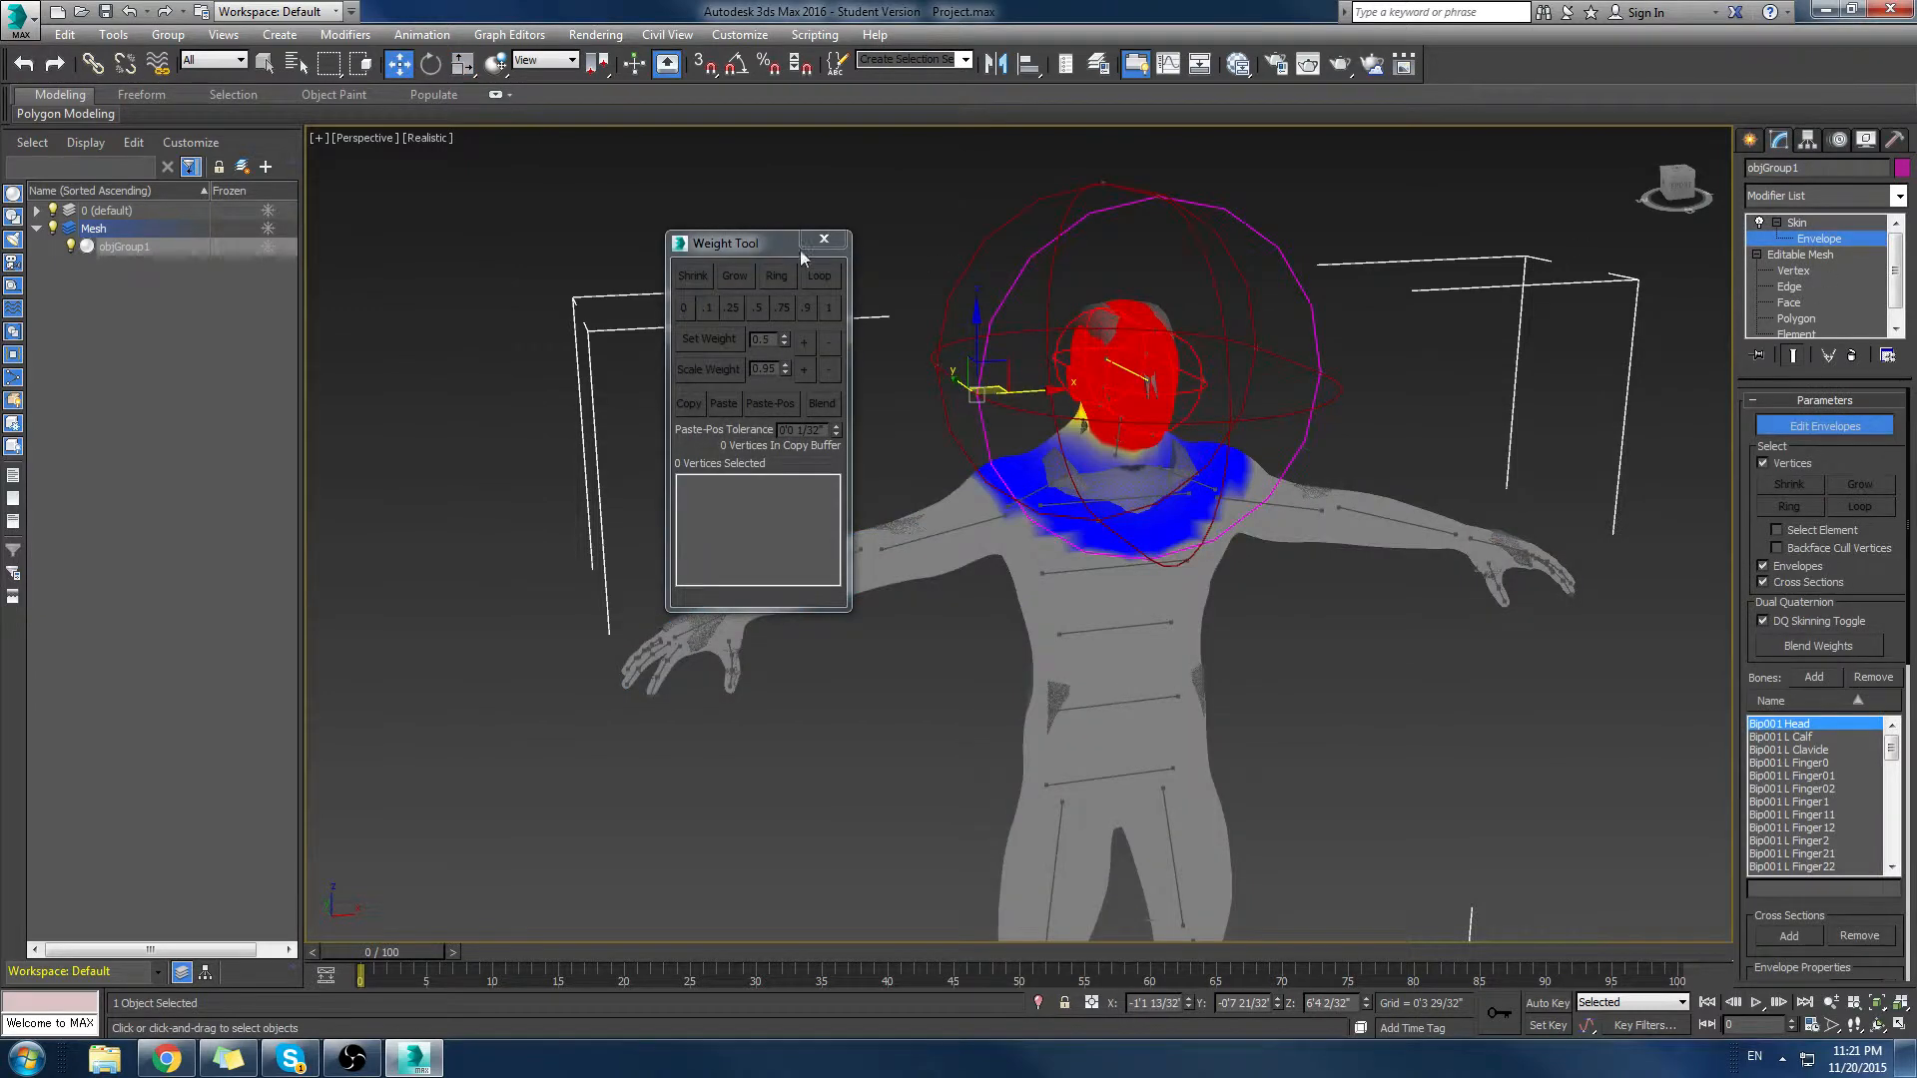
left_click_drag(800, 250, 562, 203)
scroll(1008, 538, "up", 5)
scroll(1009, 540, "down", 4)
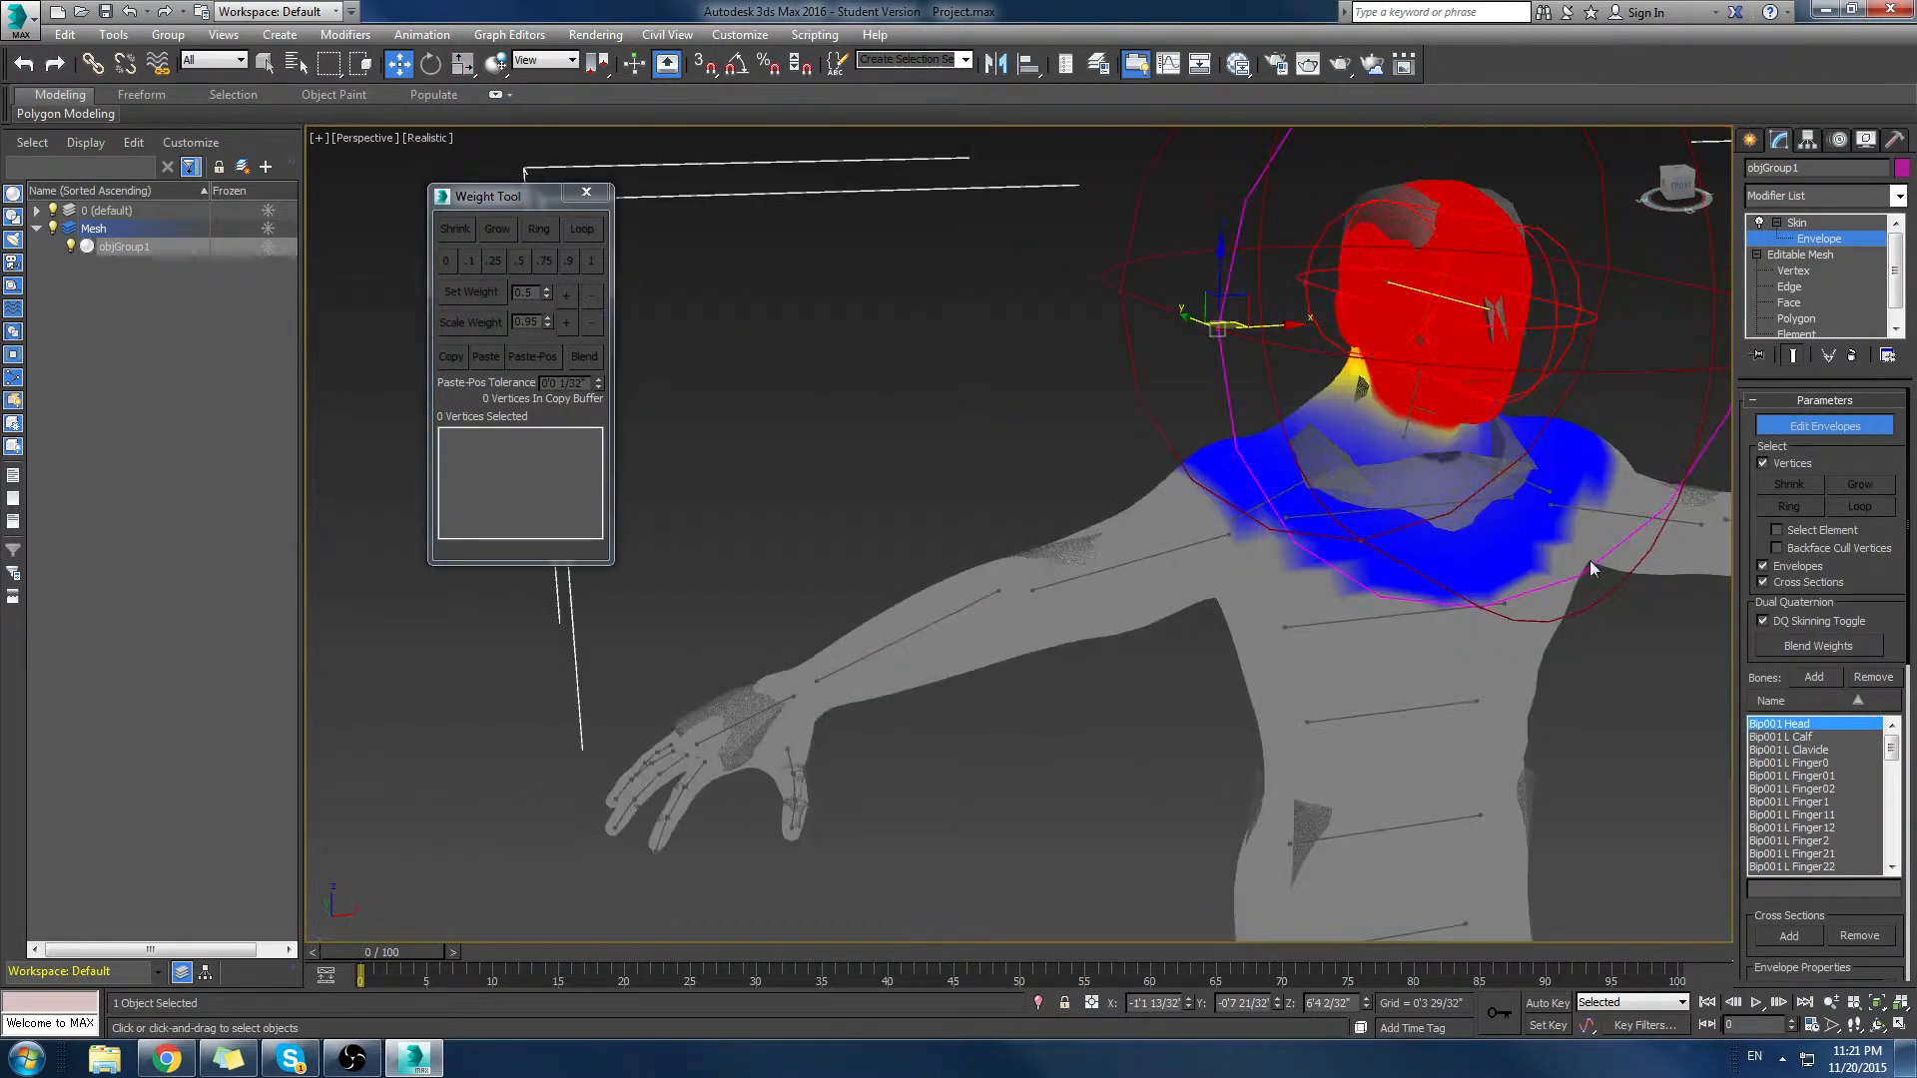
Step: Select the vertices of the right hand and set their weight to 1 for the Bip001 R Hand bone
left_click_drag(991, 493, 1151, 677)
middle_click_drag(724, 684, 849, 640)
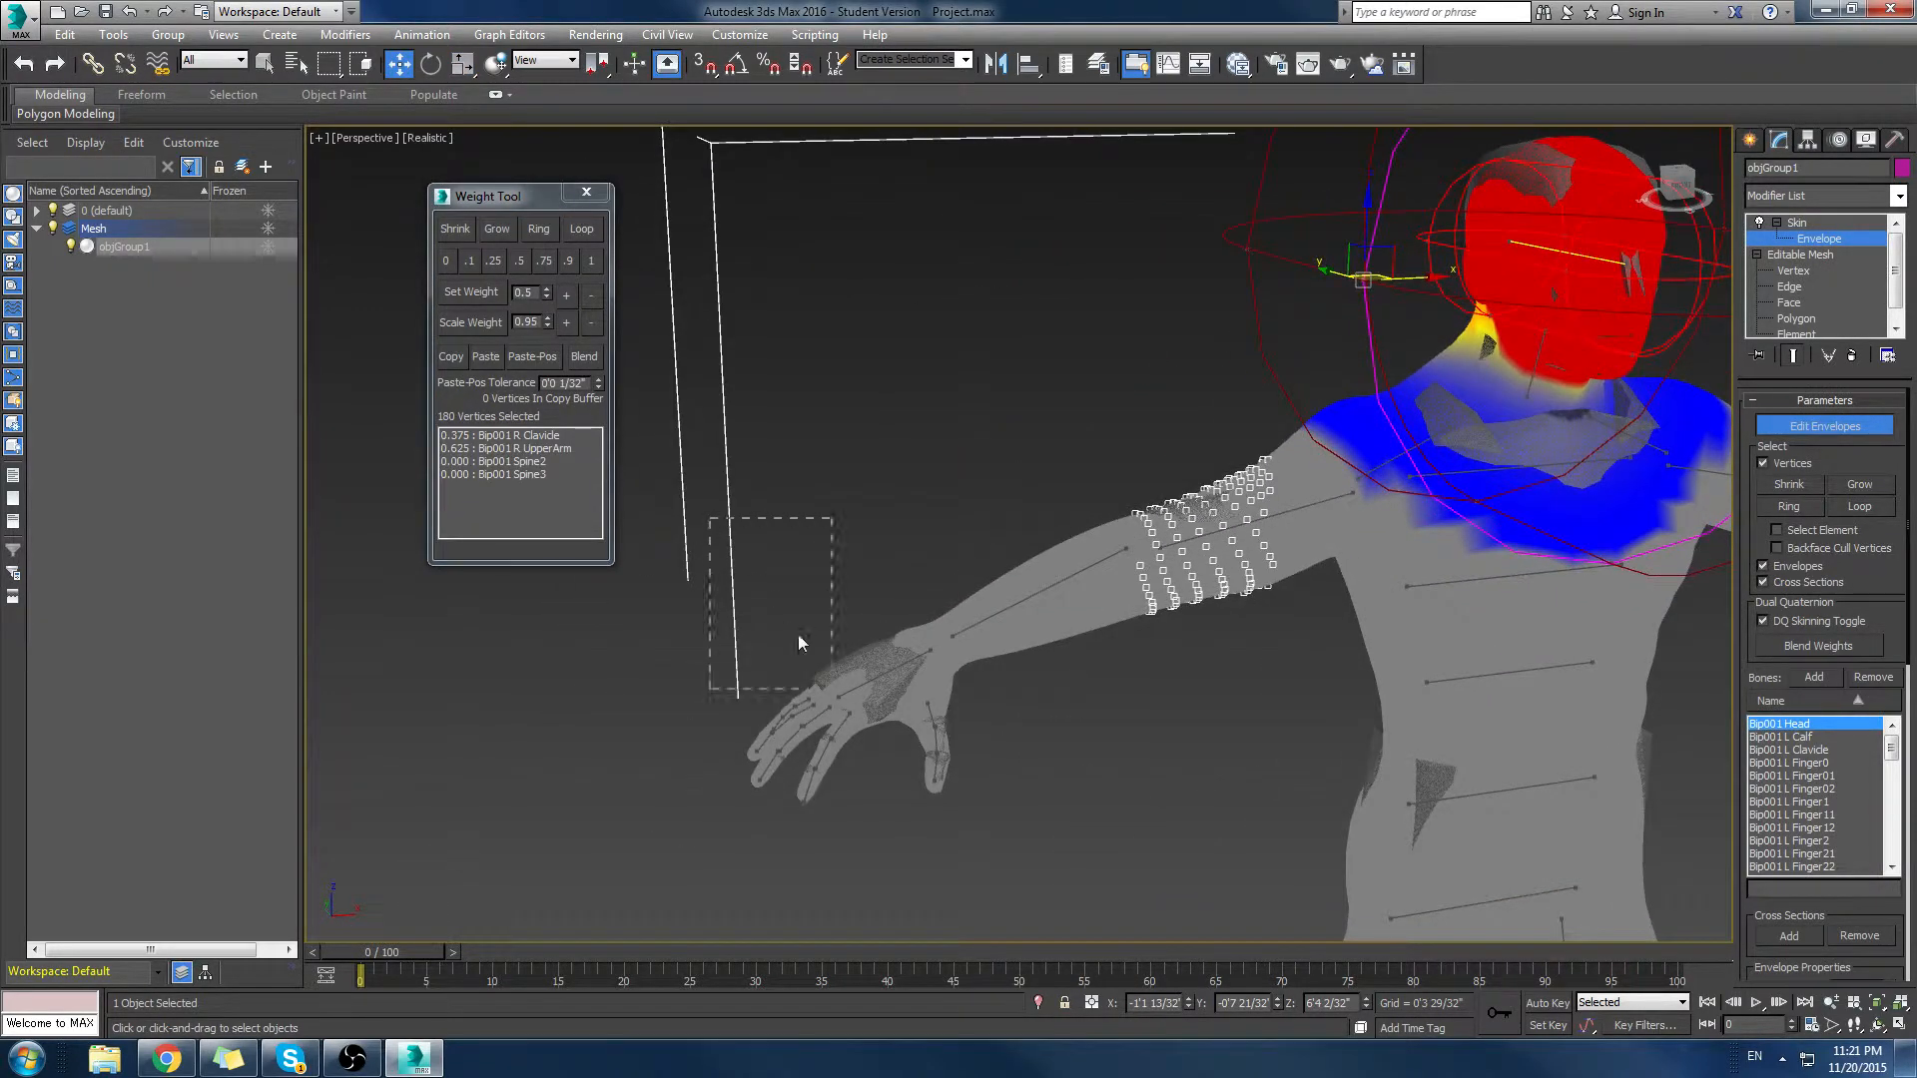
left_click_drag(799, 642, 955, 830)
middle_click_drag(984, 820, 774, 665)
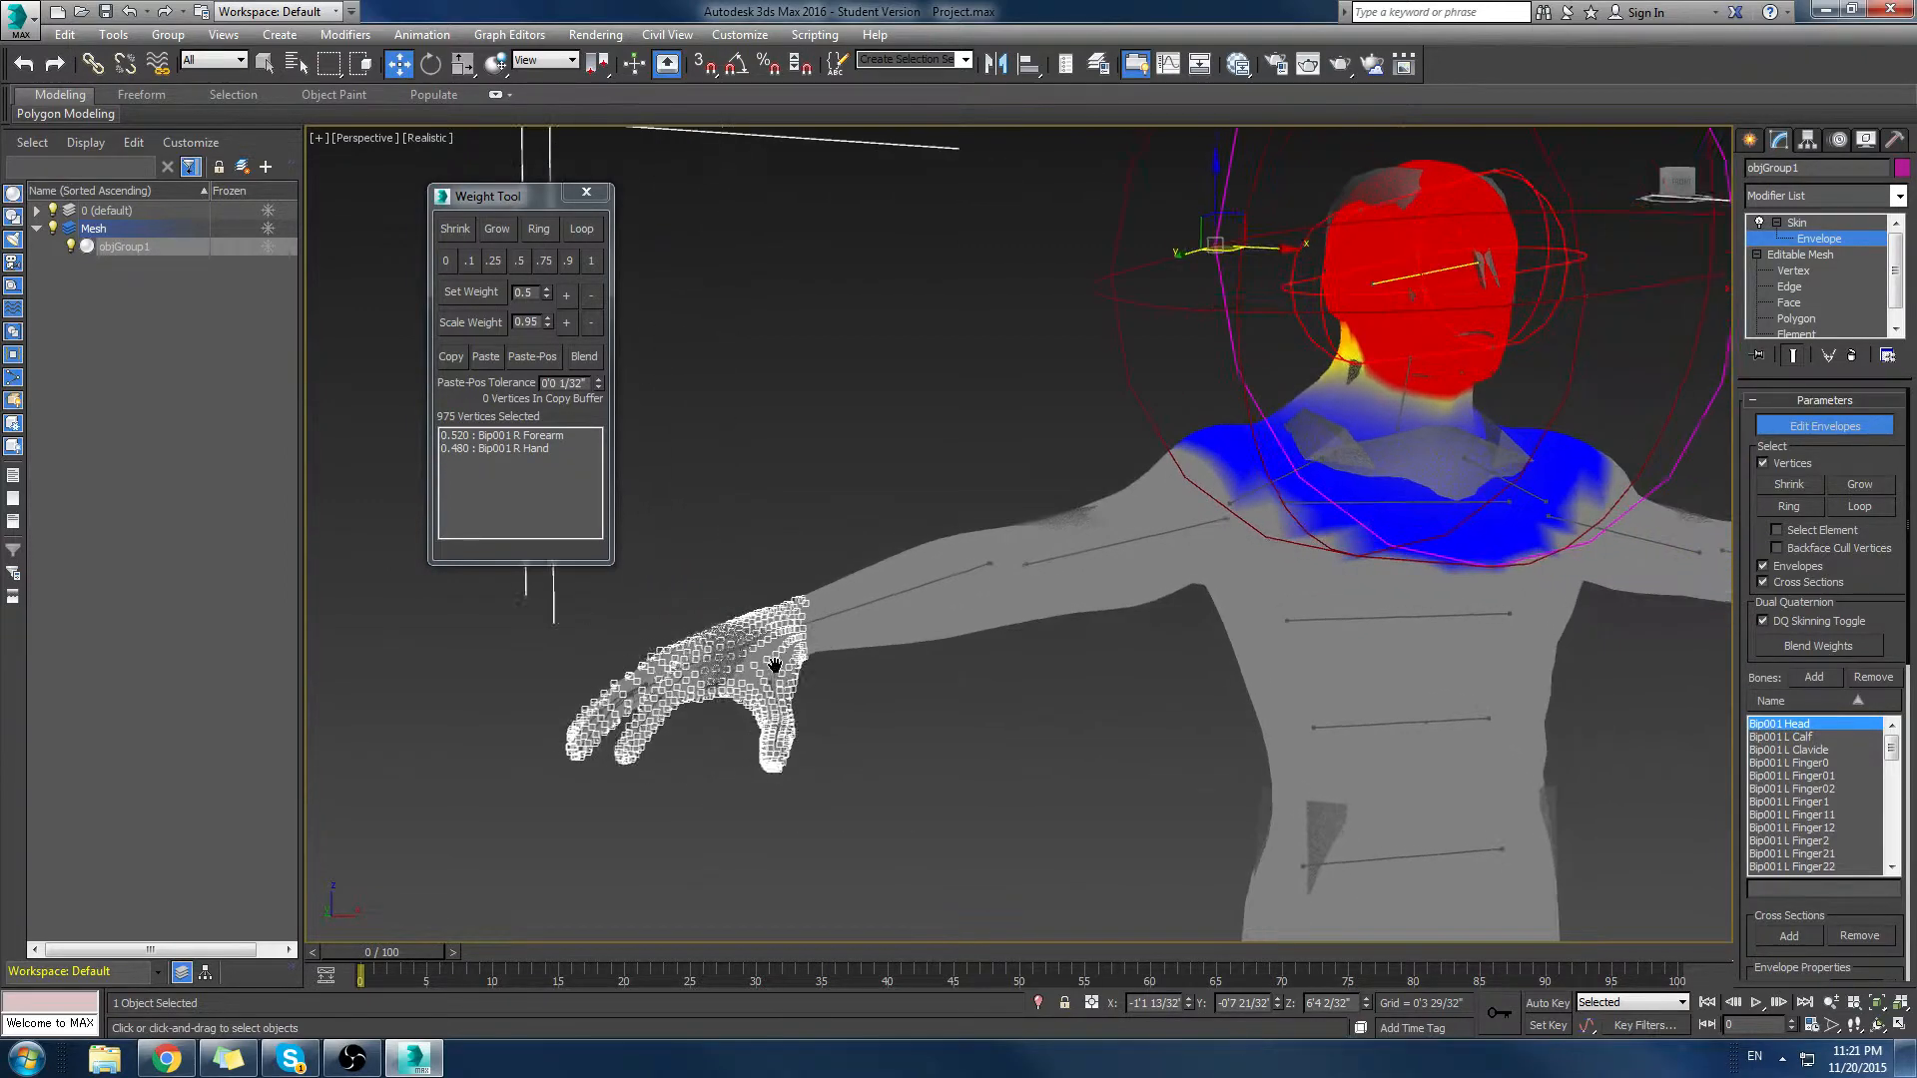
left_click(499, 448)
left_click(592, 260)
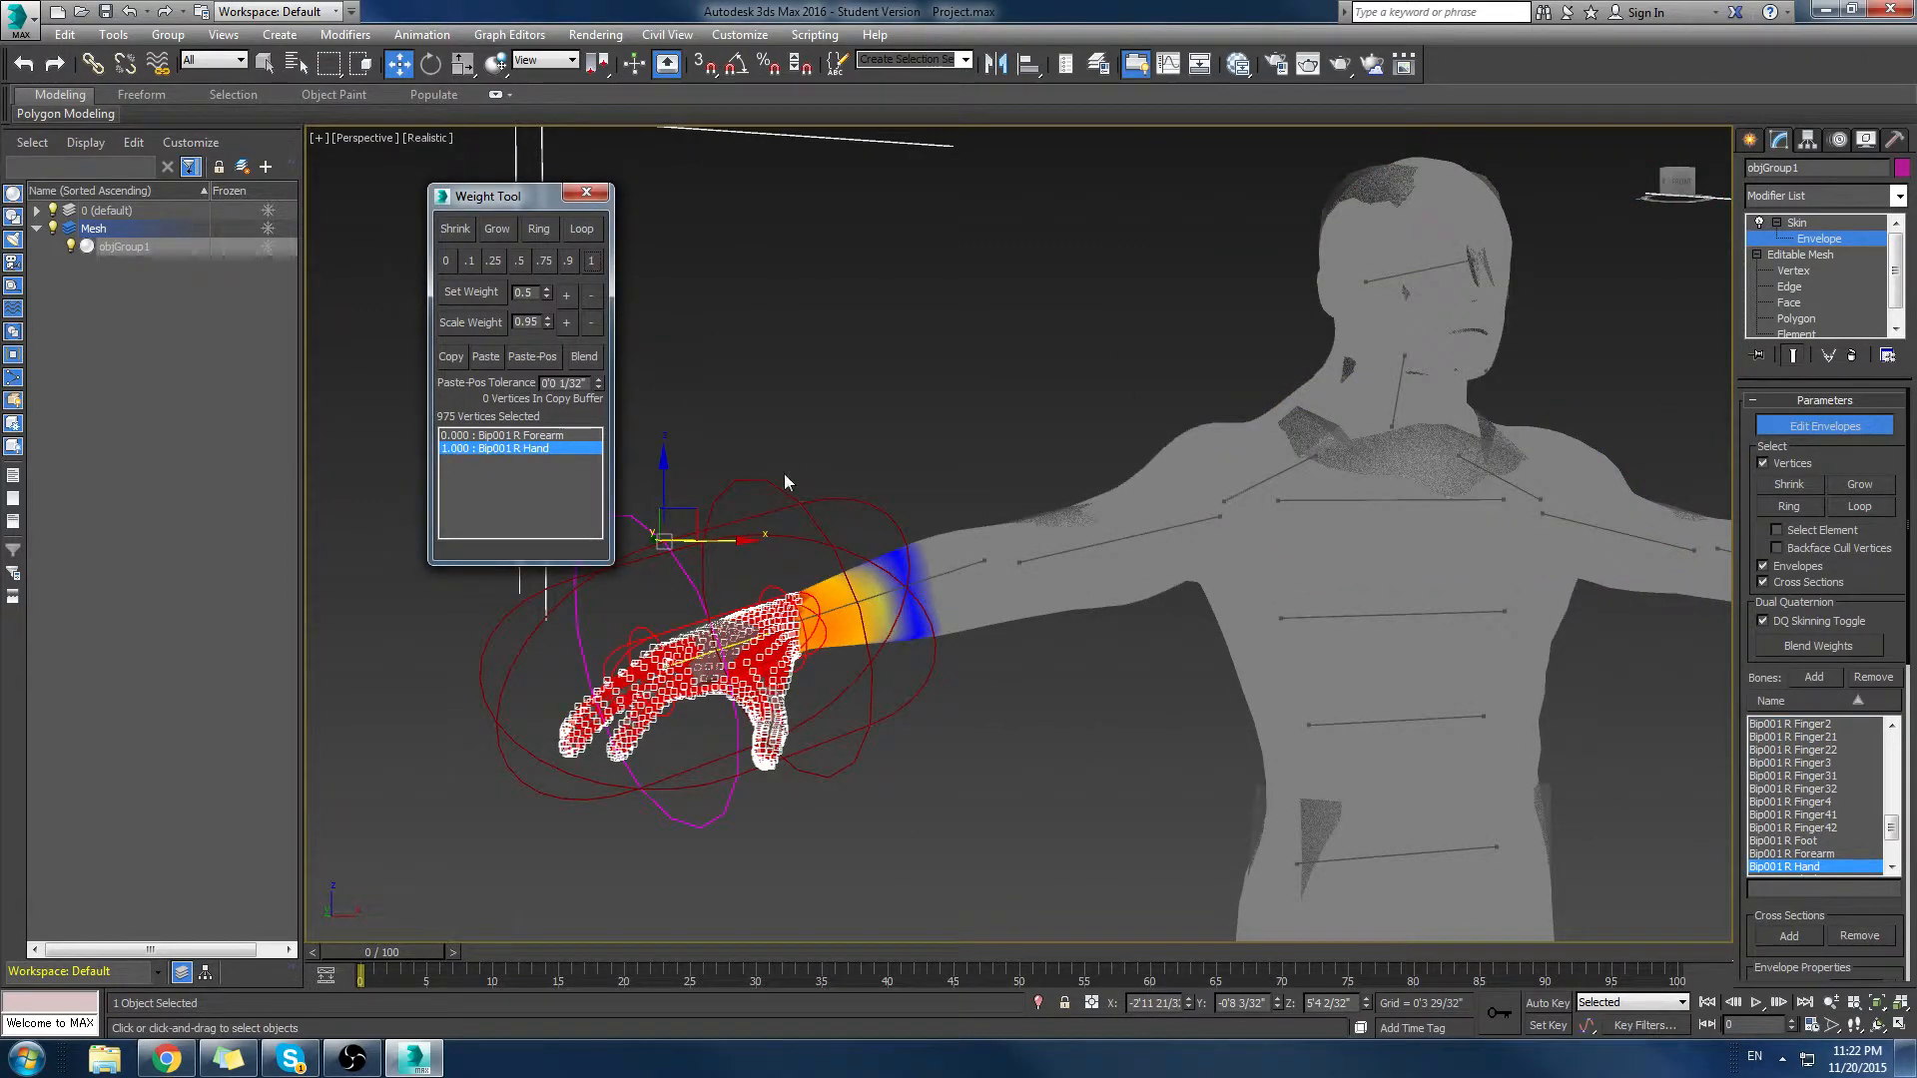
Step: Select the right forearm's vertices and set their weight to 1 for the Bip001 R Forearm bone
middle_click_drag(782, 473, 832, 519, "alt")
left_click(855, 533)
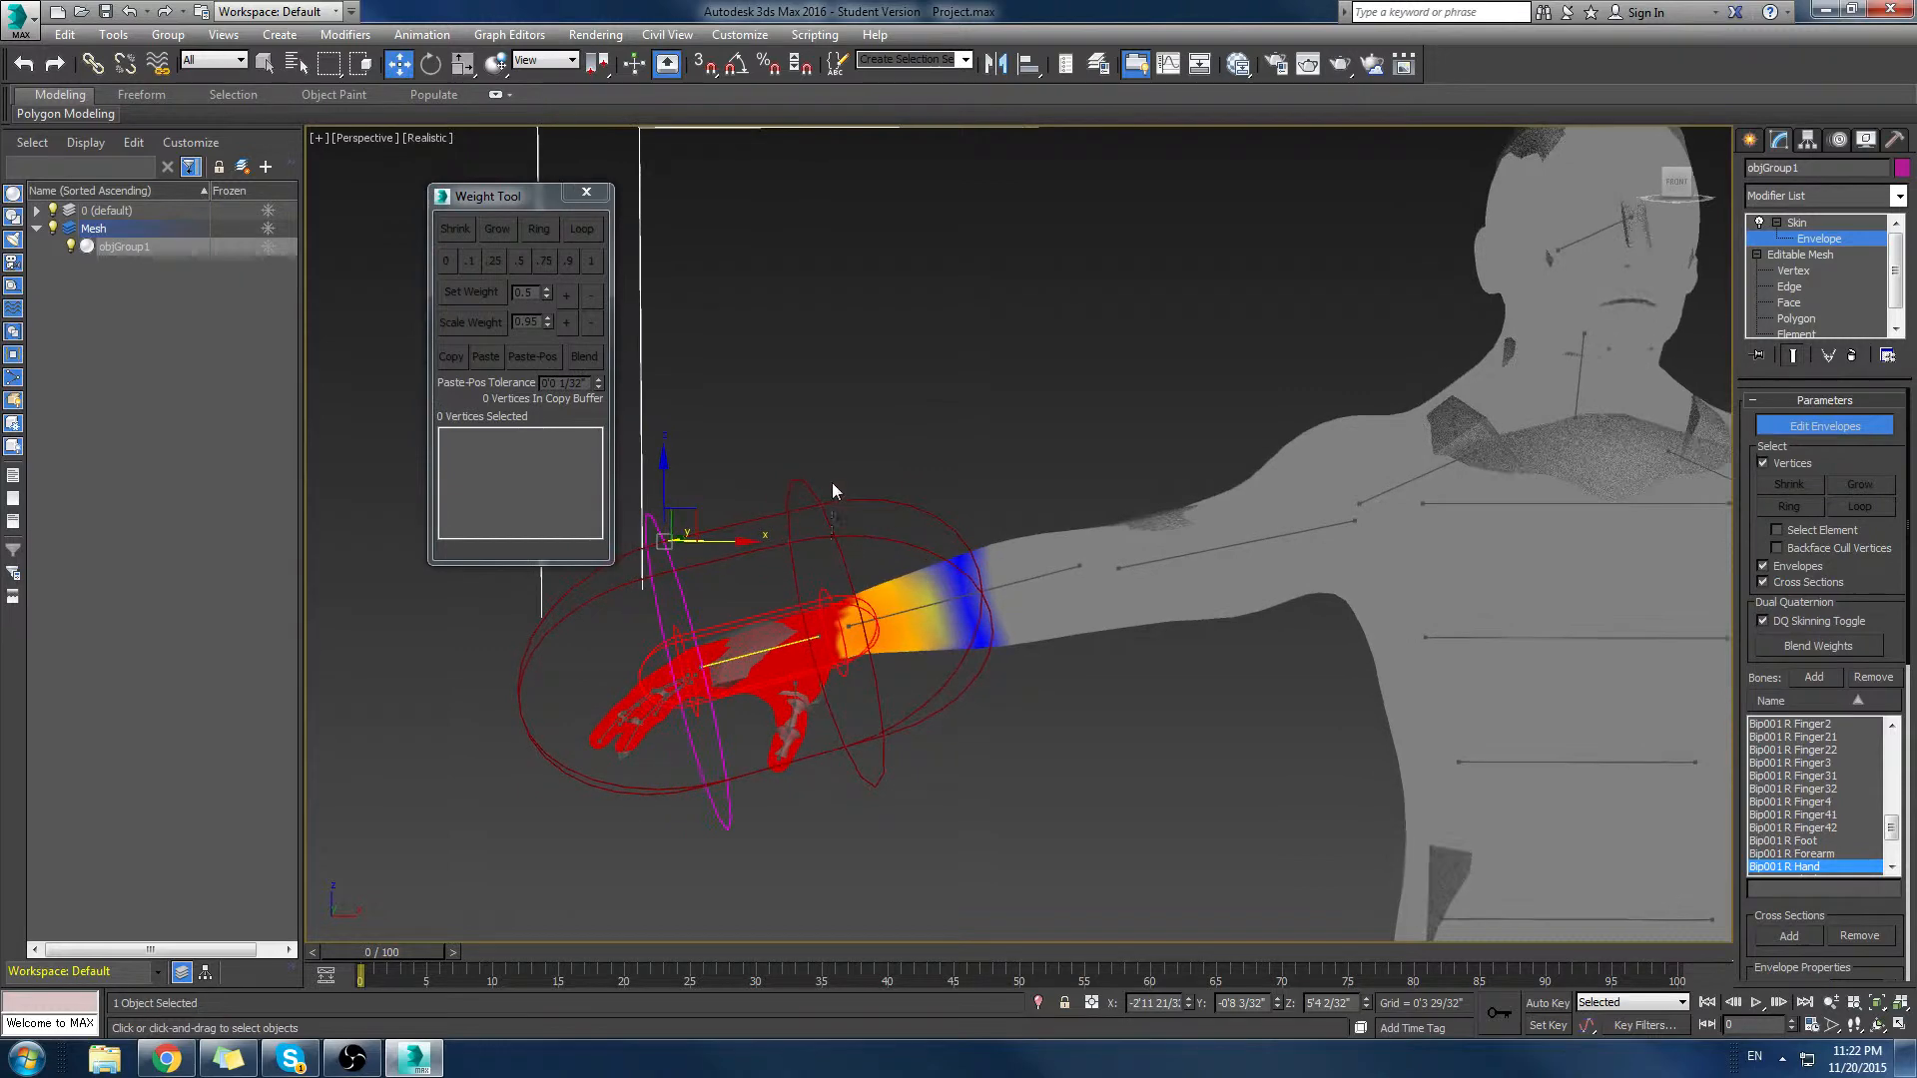
left_click_drag(1165, 765, 1162, 762)
left_click(501, 448)
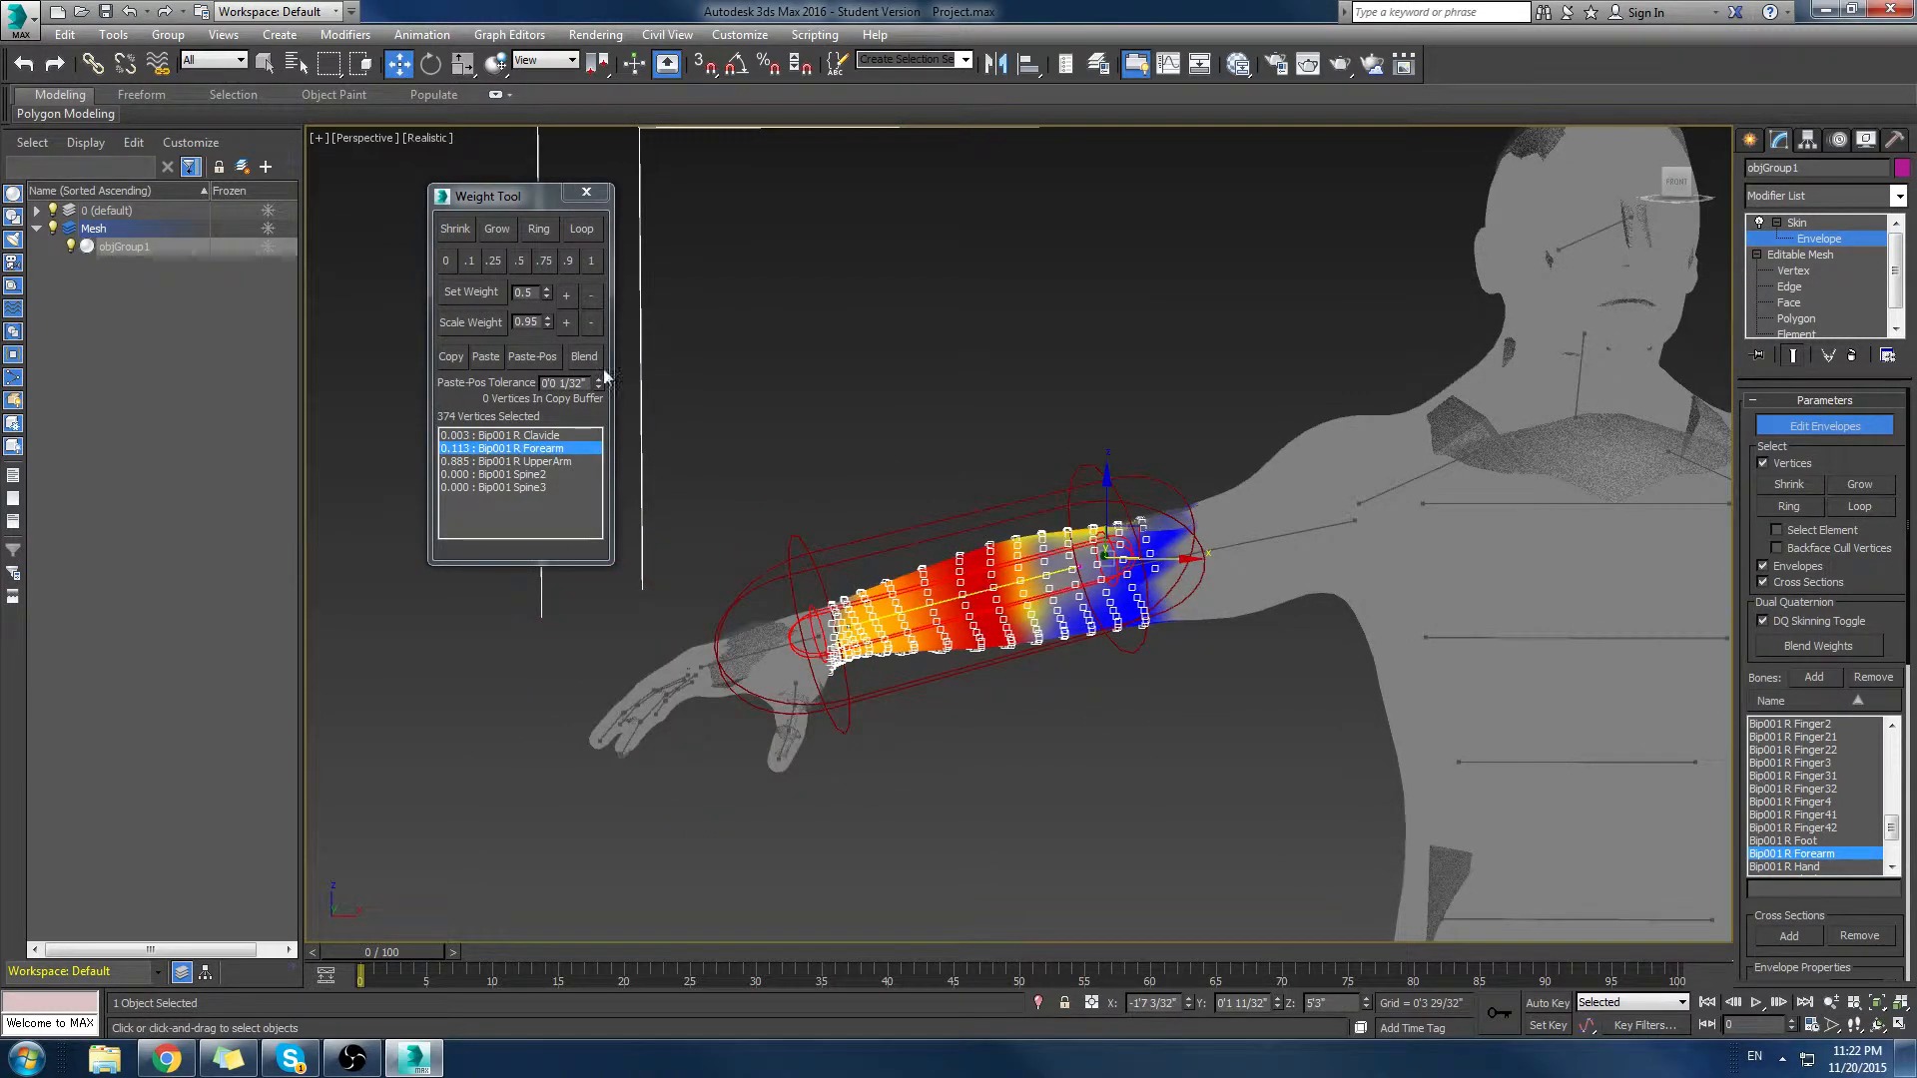
left_click(592, 259)
Step: Select the right upper arm's vertices and set their weight to 1 for the Bip001 R UpperArm bone
middle_click_drag(1045, 483, 1030, 527, "alt")
left_click_drag(1045, 429, 1260, 701)
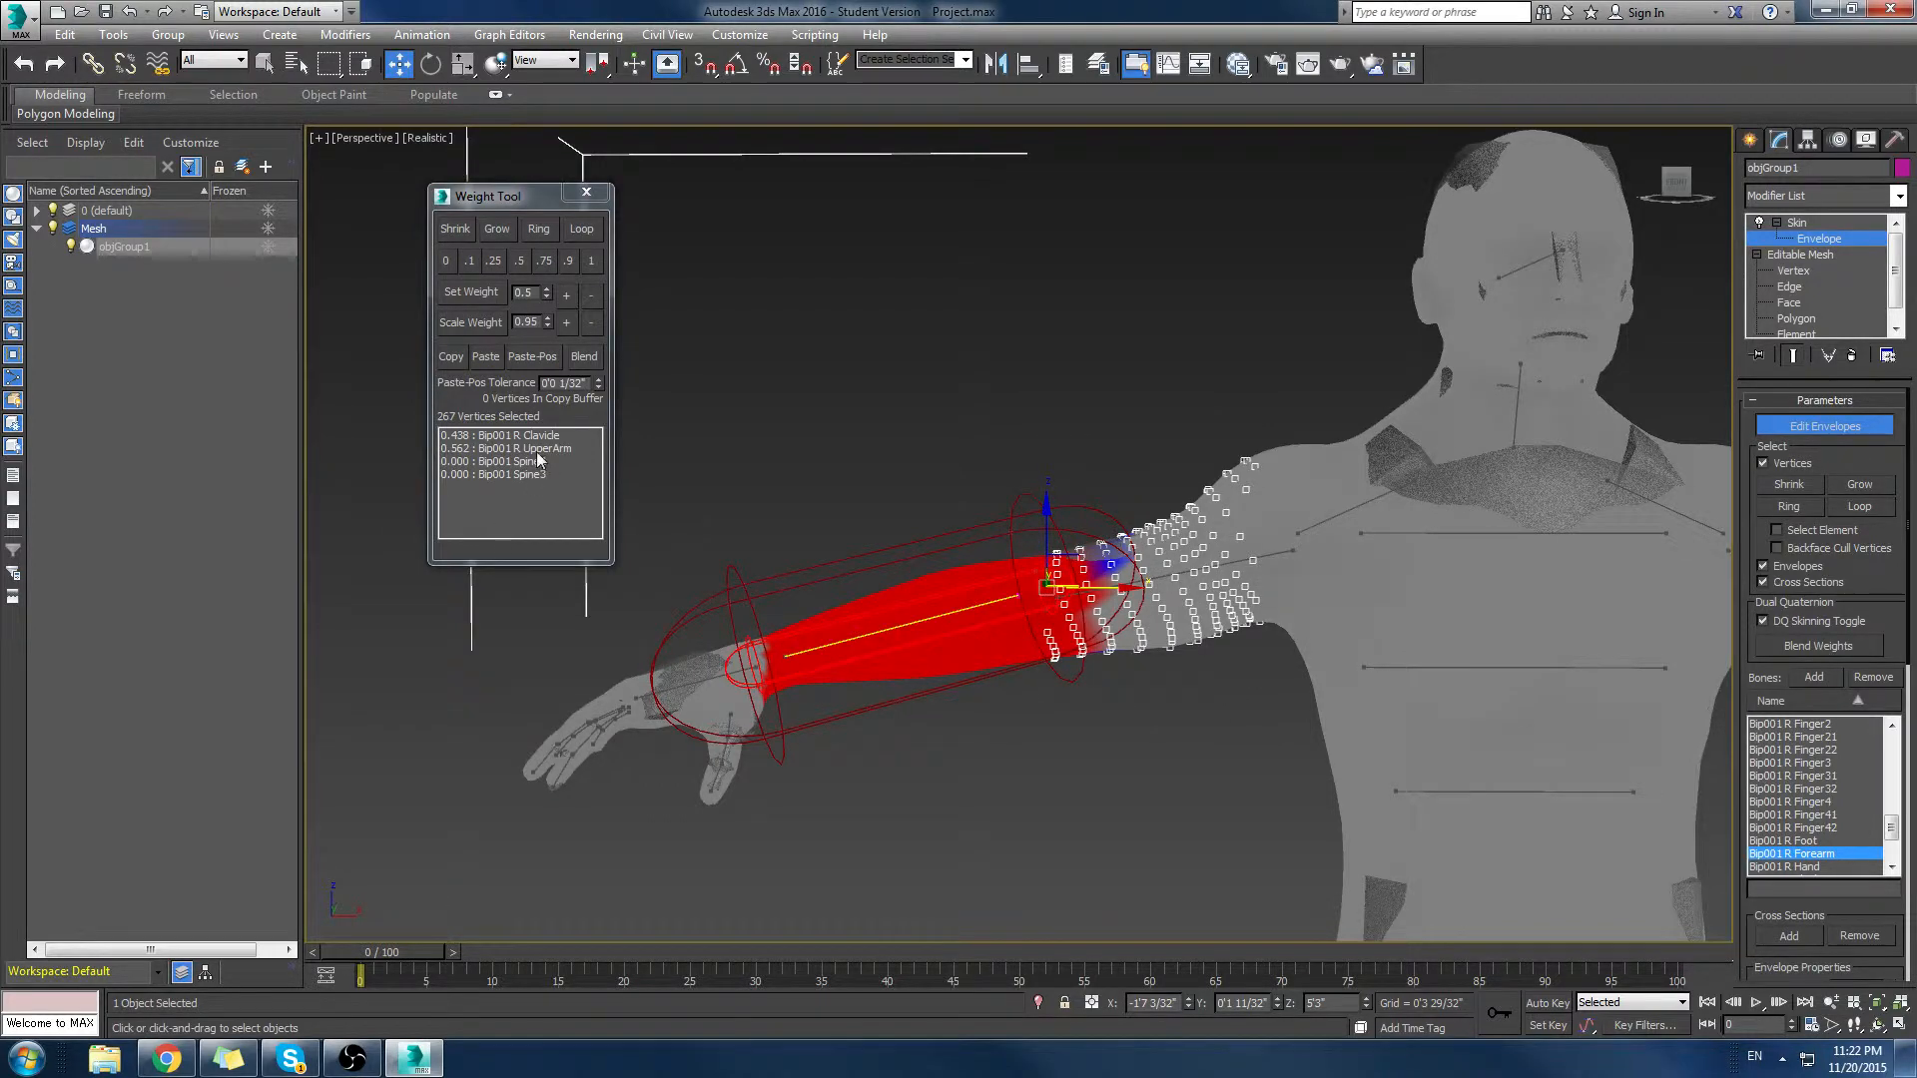
left_click(538, 450)
left_click(592, 260)
middle_click_drag(1055, 535, 1158, 575, "alt")
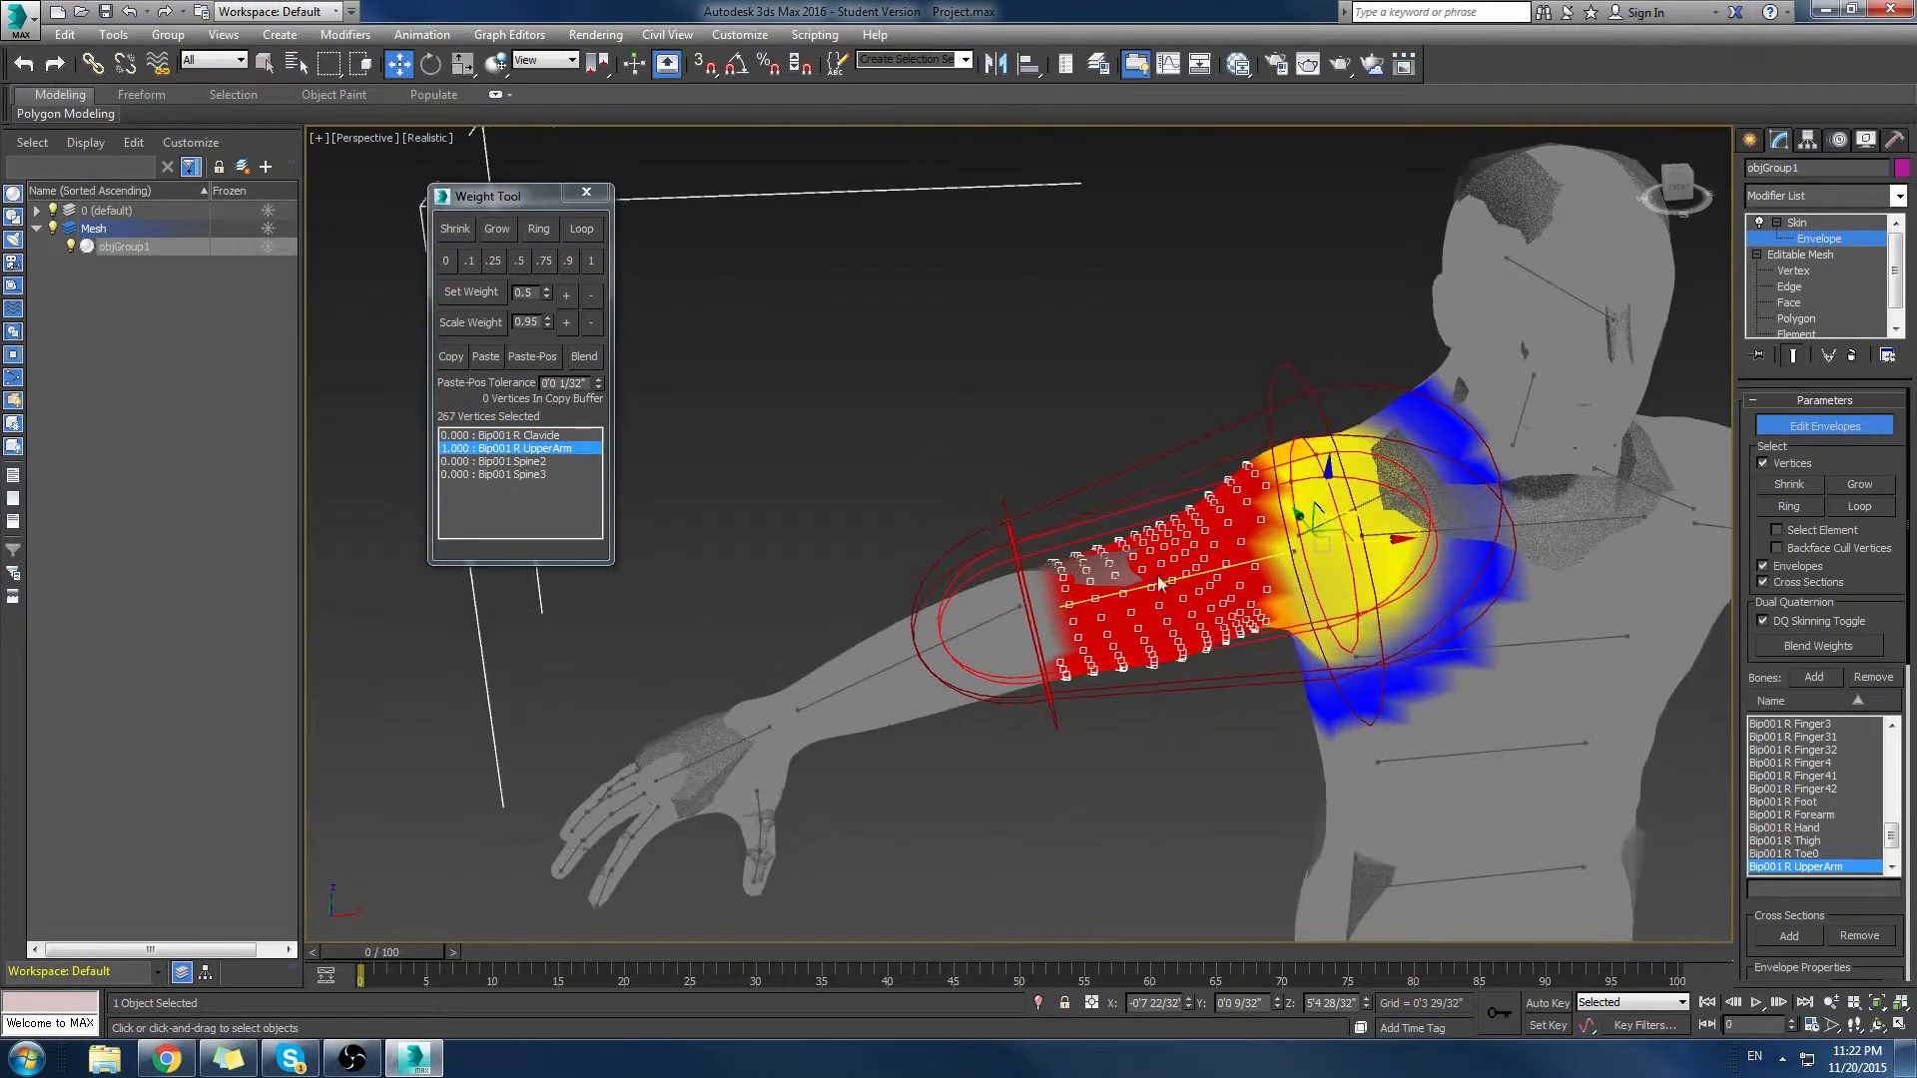
Step: Leave envelope editing and rotate the right forearm bone to test how the reweighted elbow bends
left_click(1750, 139)
middle_click_drag(1450, 497, 1092, 522)
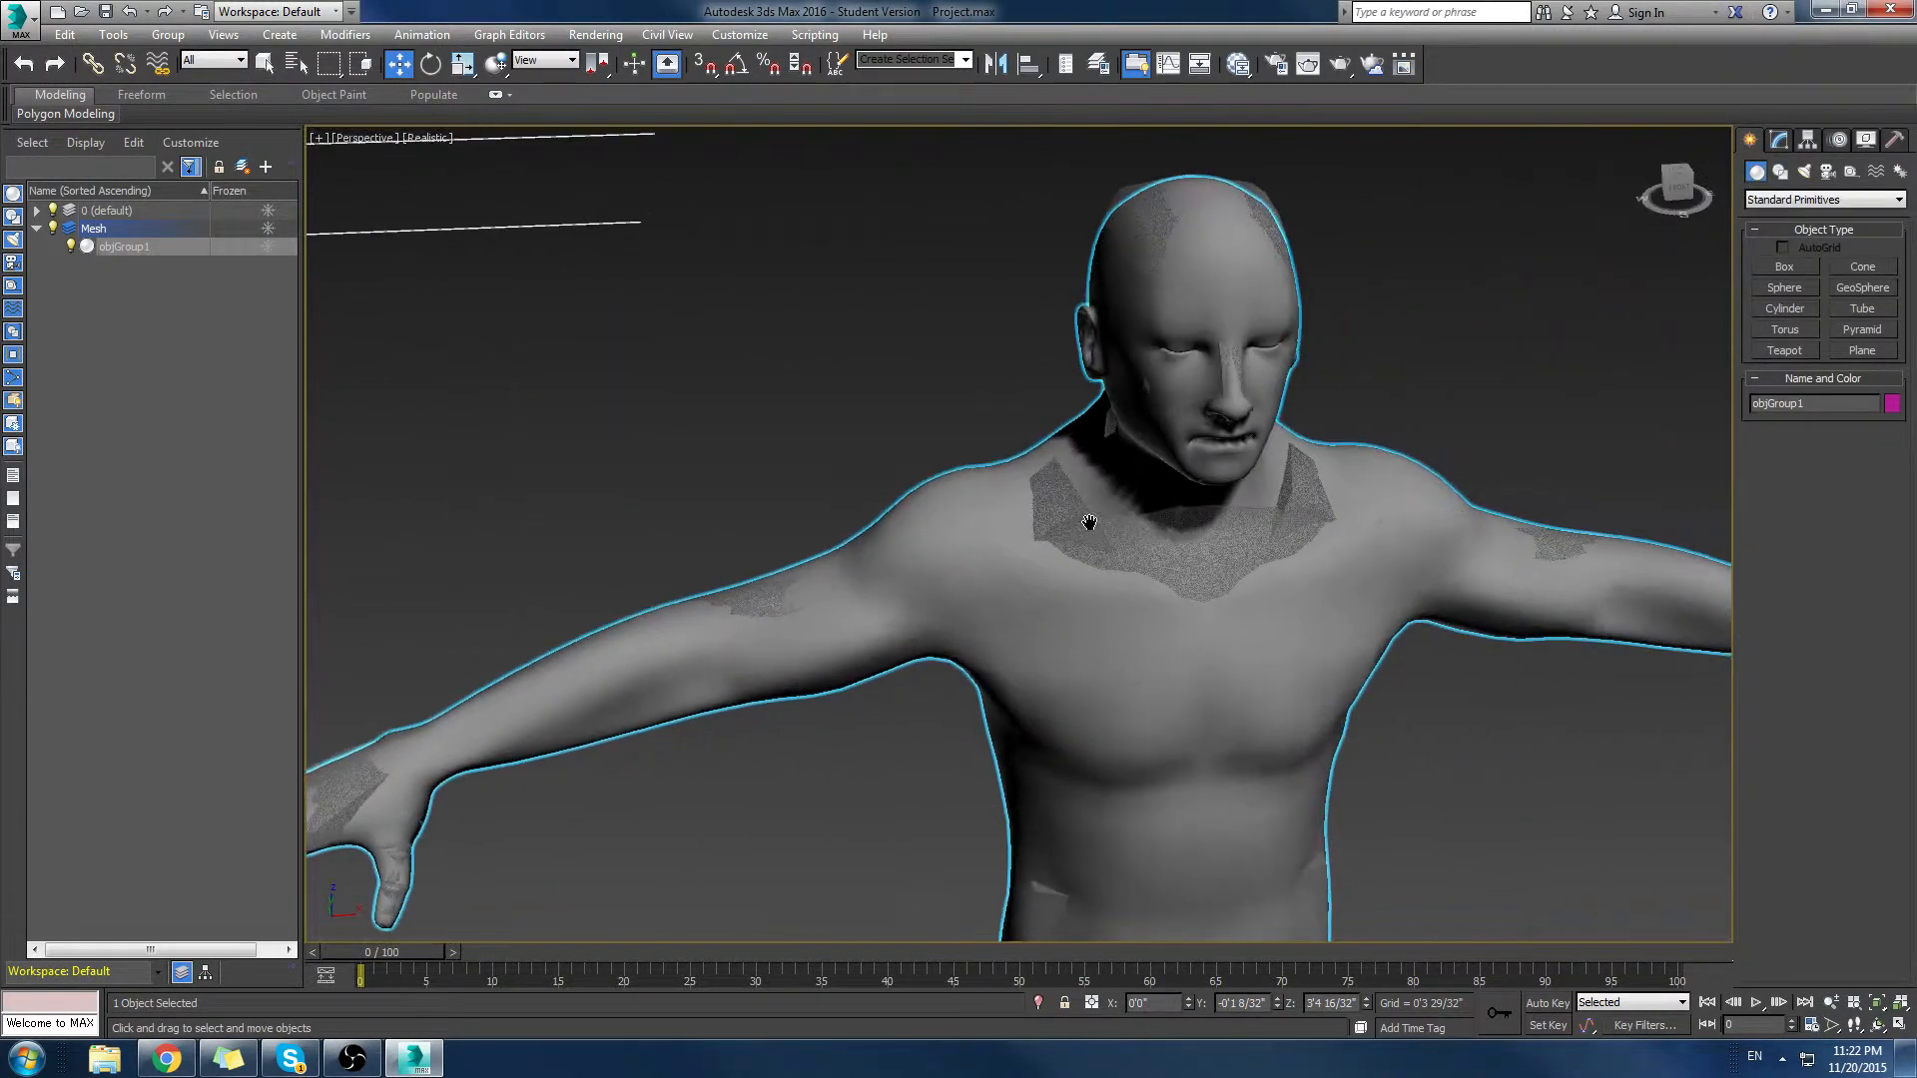
left_click(766, 596)
scroll(642, 689, "down", 4)
left_click(619, 653)
left_click(617, 661)
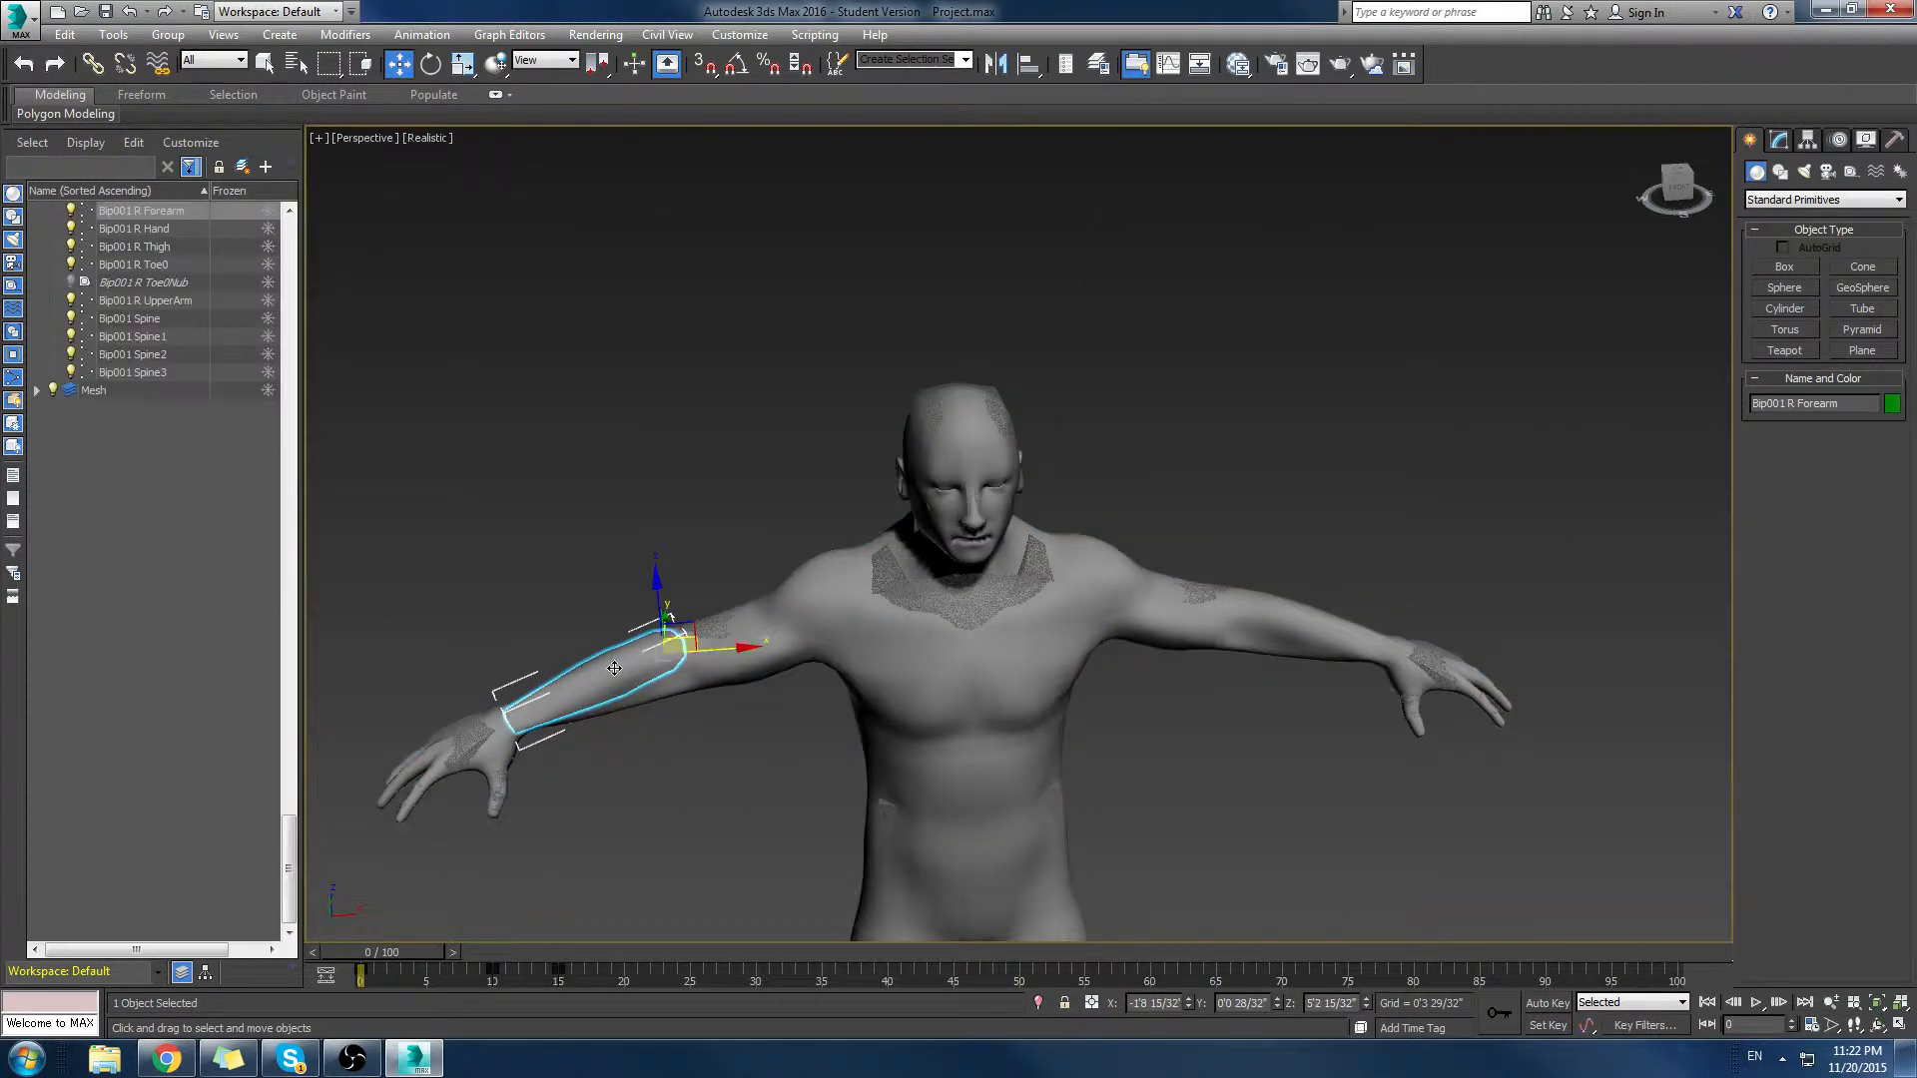
key("e")
left_click_drag(661, 697, 739, 651)
middle_click_drag(763, 619, 824, 699, "alt")
Step: Rotate the left forearm bone to compare its elbow deformation with the reweighted right arm
left_click(1305, 597)
left_click(1305, 597)
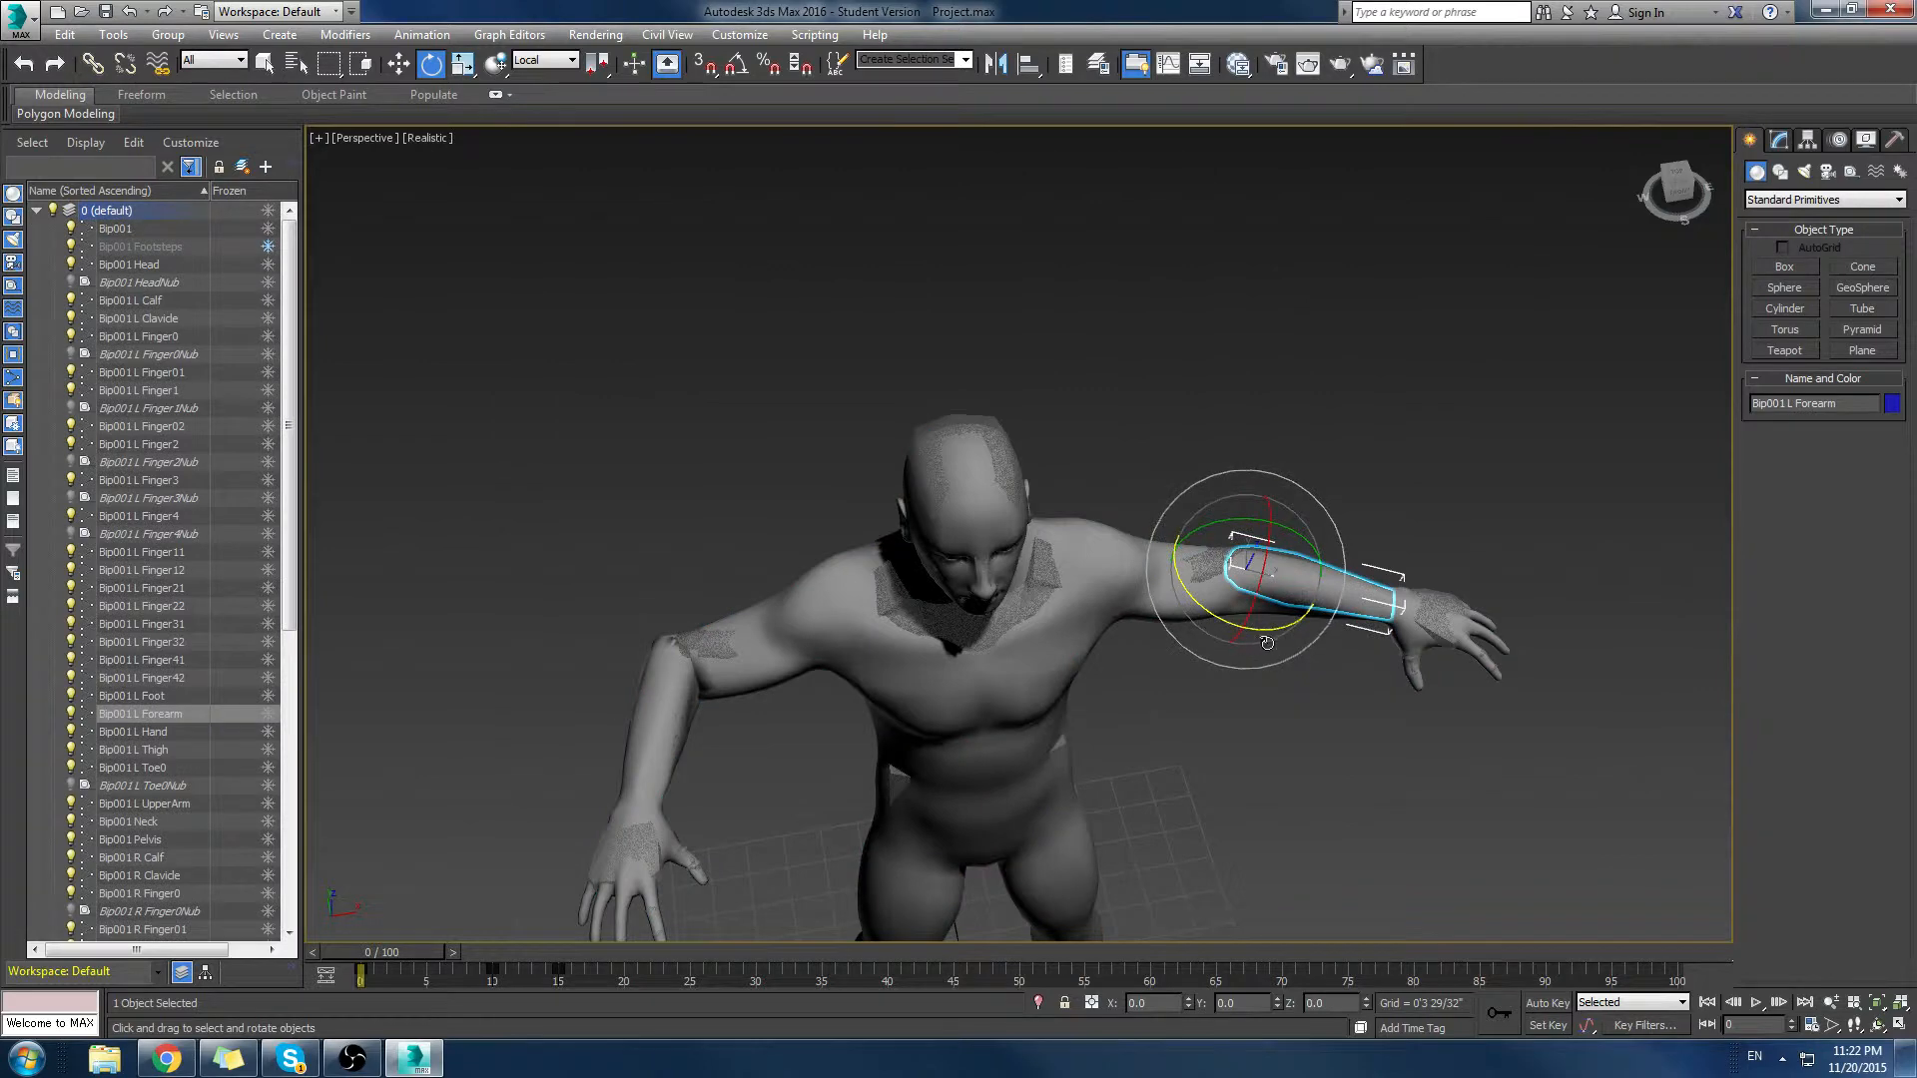
left_click_drag(1268, 640, 1148, 671)
middle_click_drag(1328, 661, 1360, 557, "alt")
Step: Undo the test rotations of both forearms
key("ctrl+z")
key("ctrl+z")
key("ctrl+z")
key("ctrl+z")
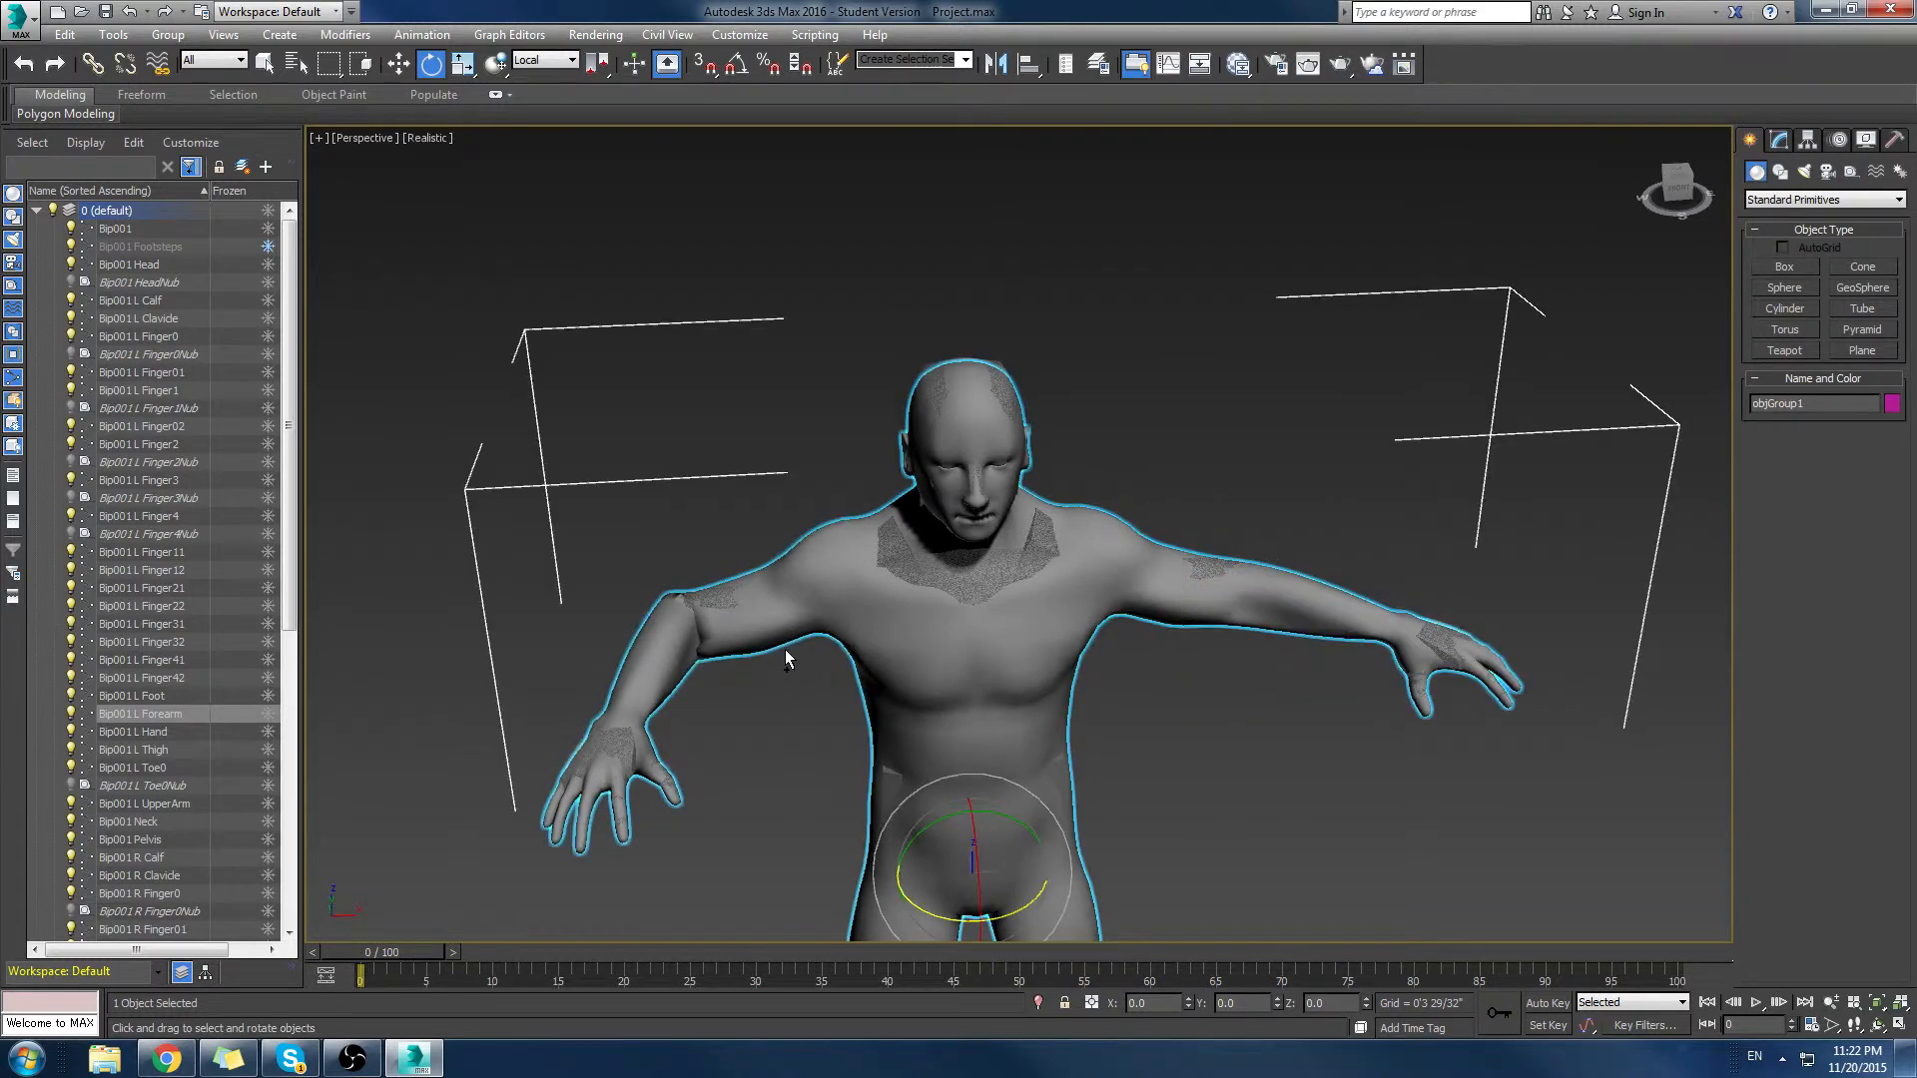
middle_click_drag(667, 607, 794, 564, "alt")
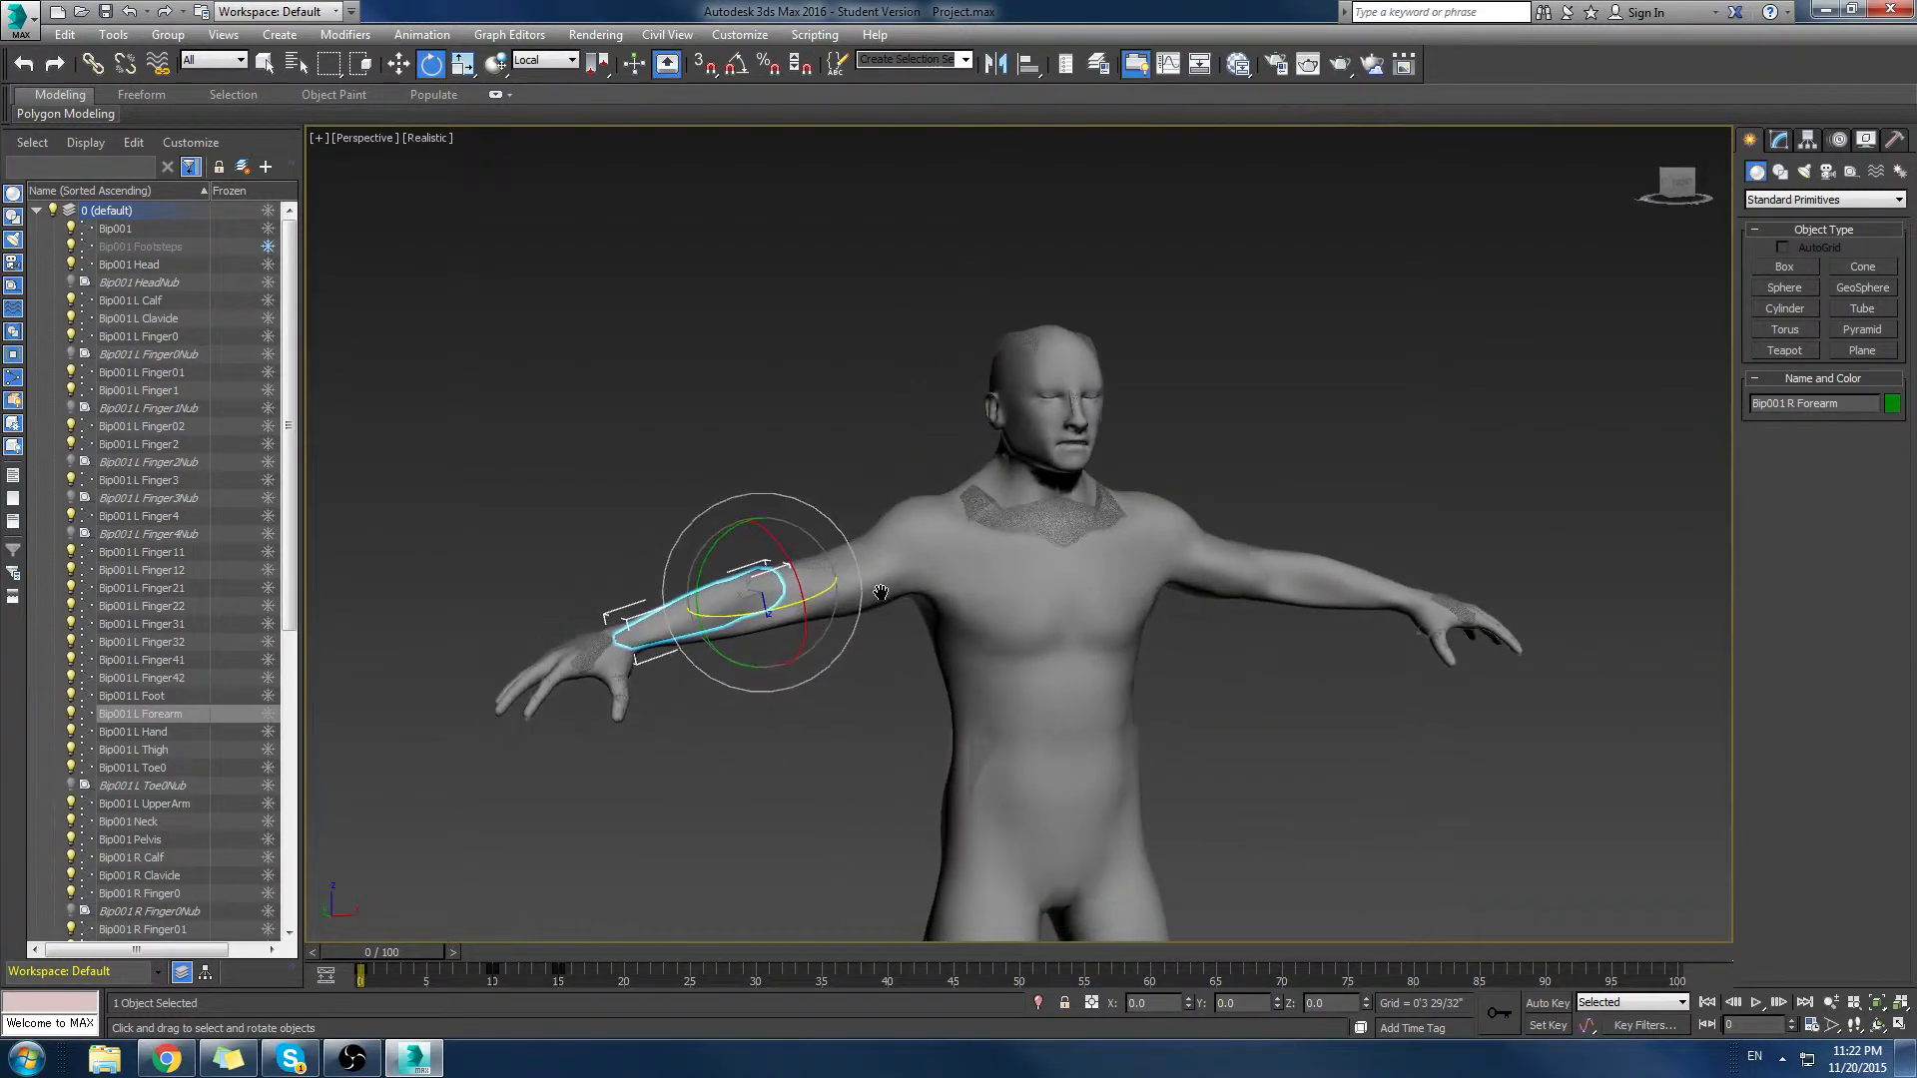
Step: Reopen envelope editing in the character mesh's Skin modifier and enable Mirror Mode
left_click(805, 557)
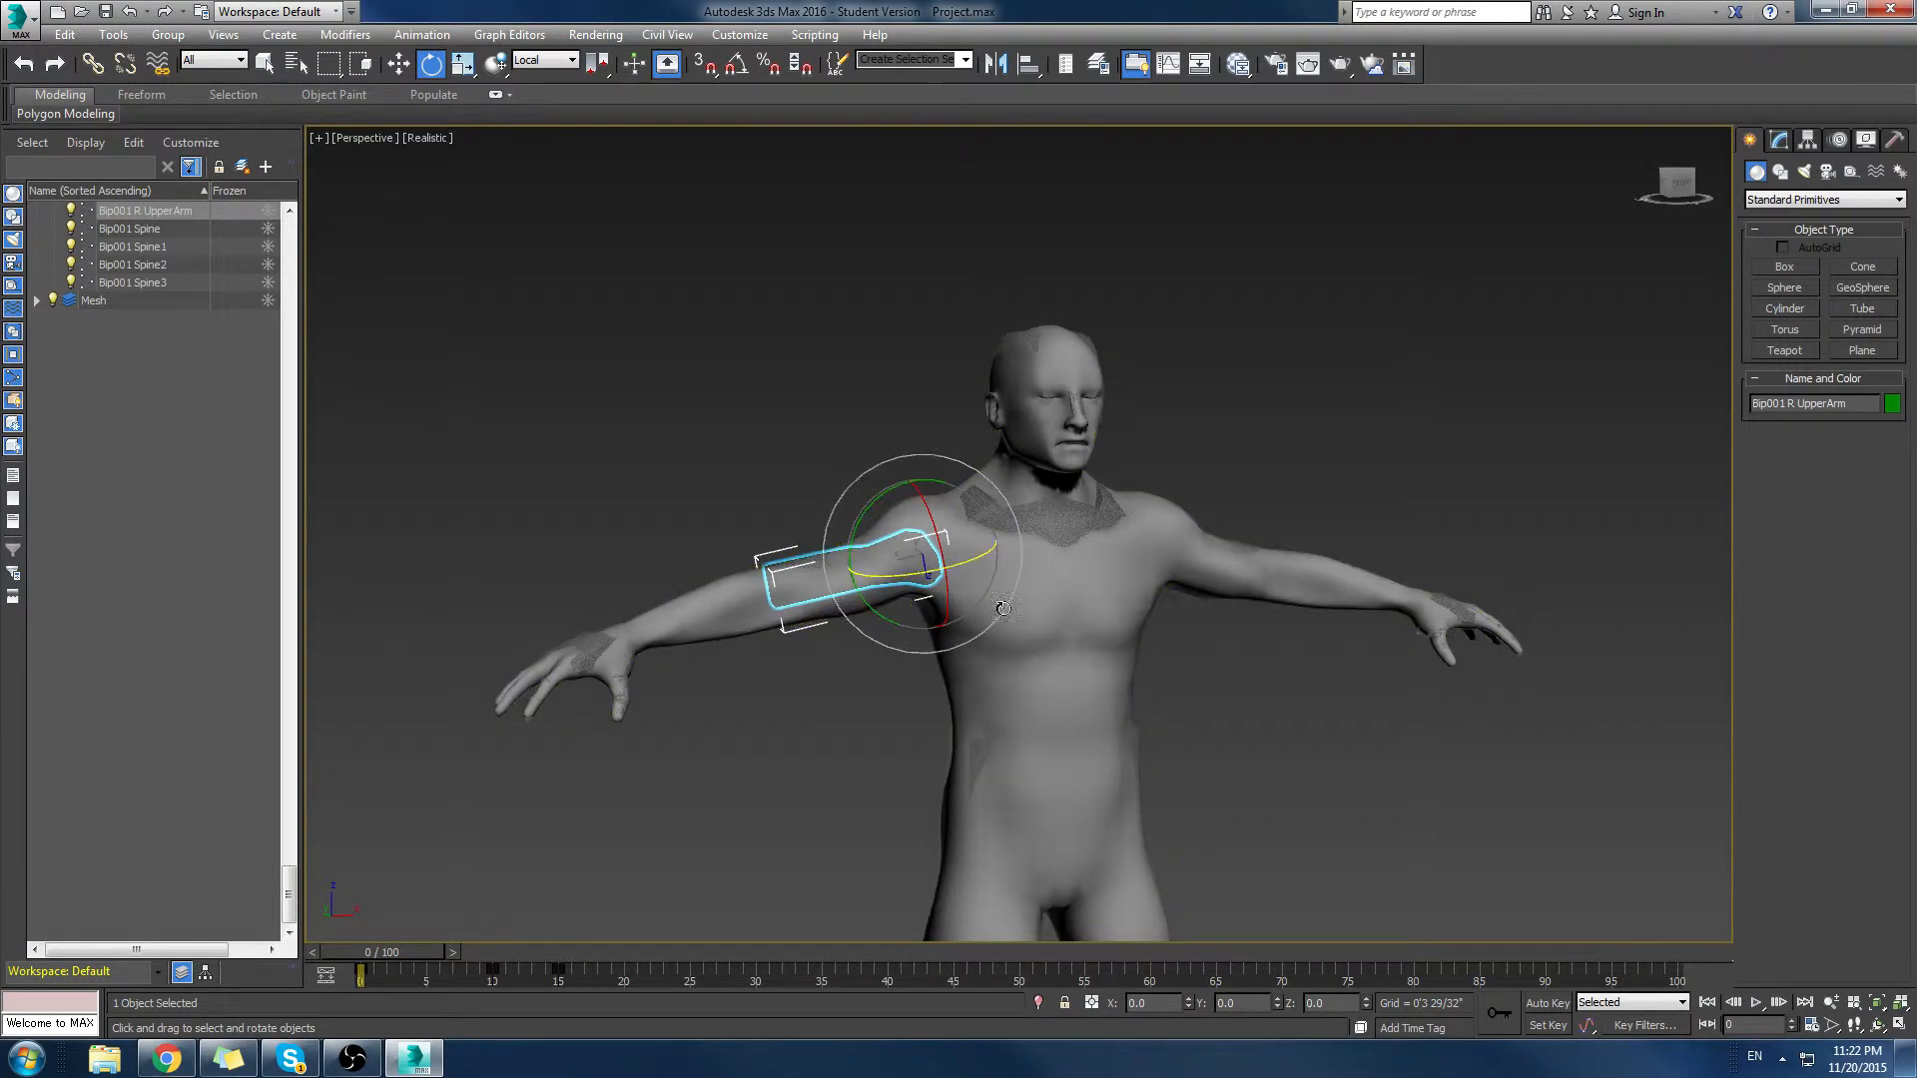
left_click(1779, 140)
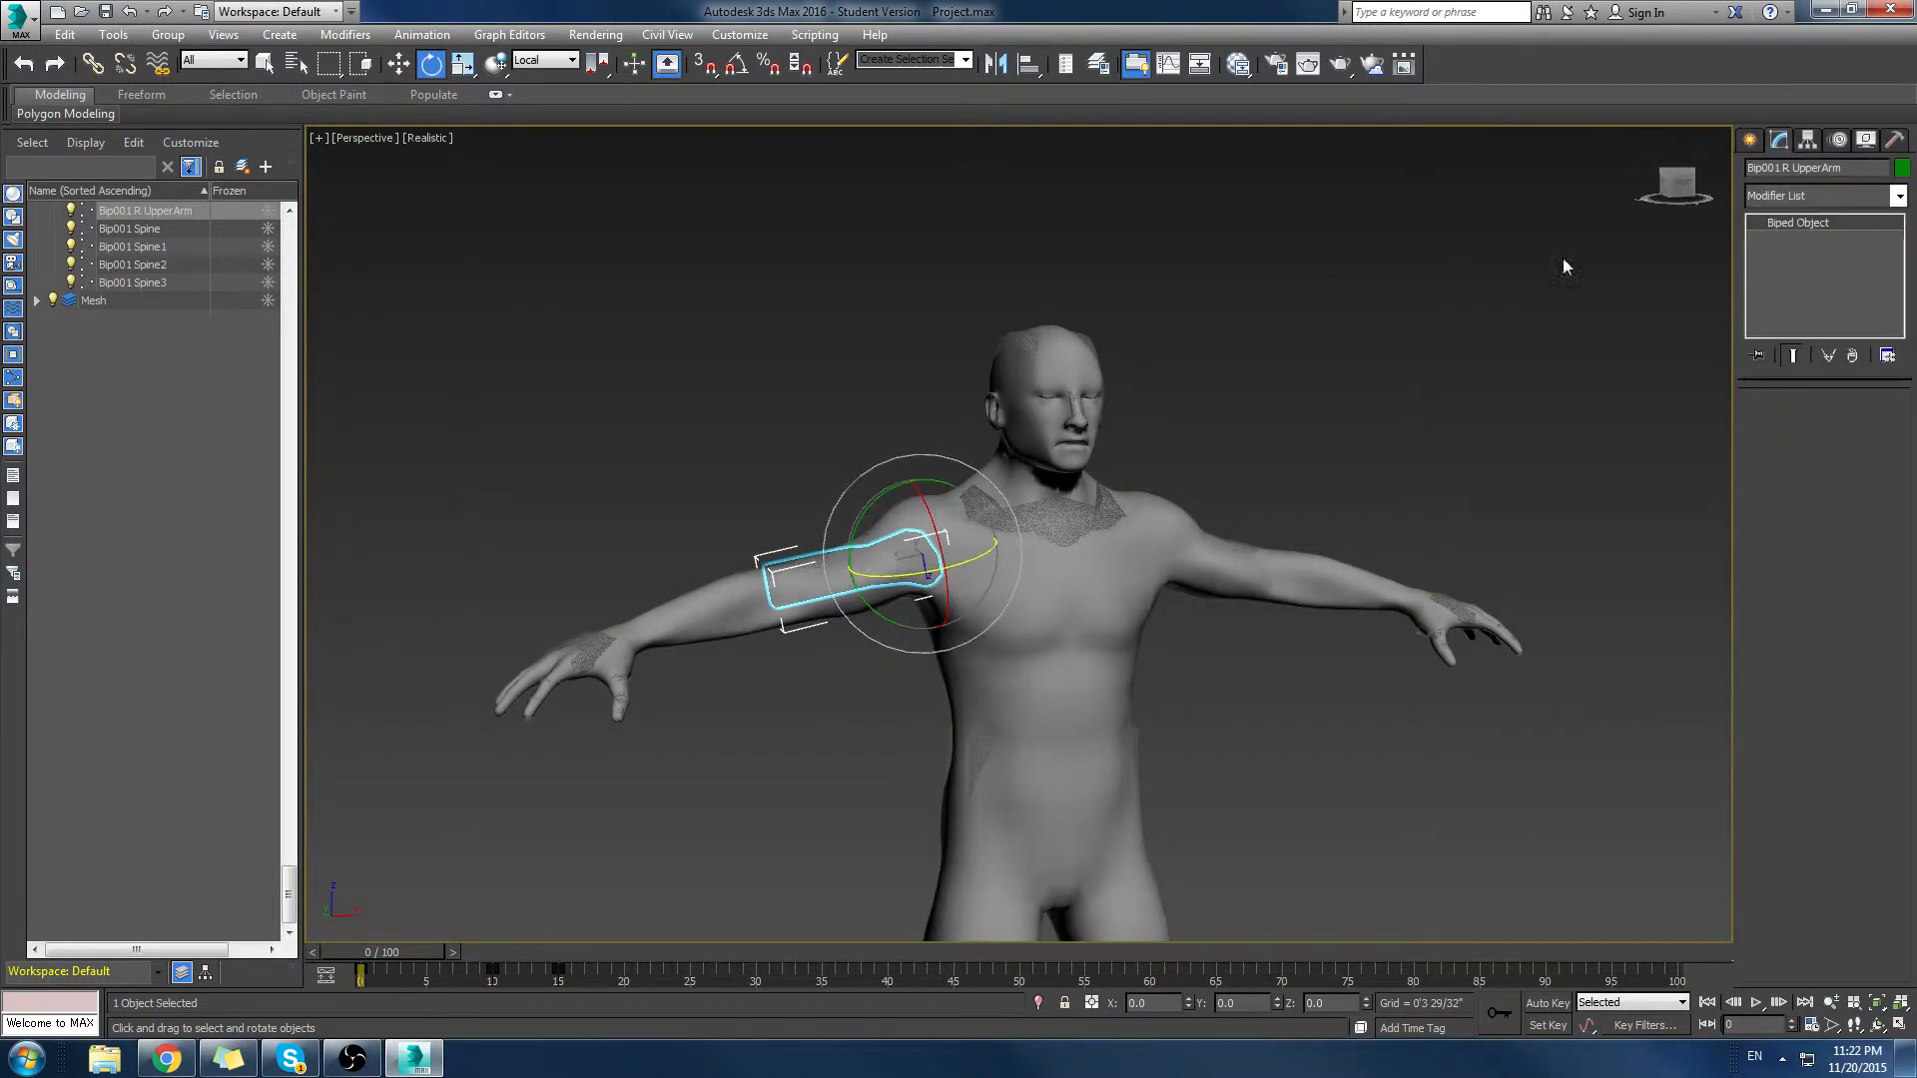
left_click(926, 537)
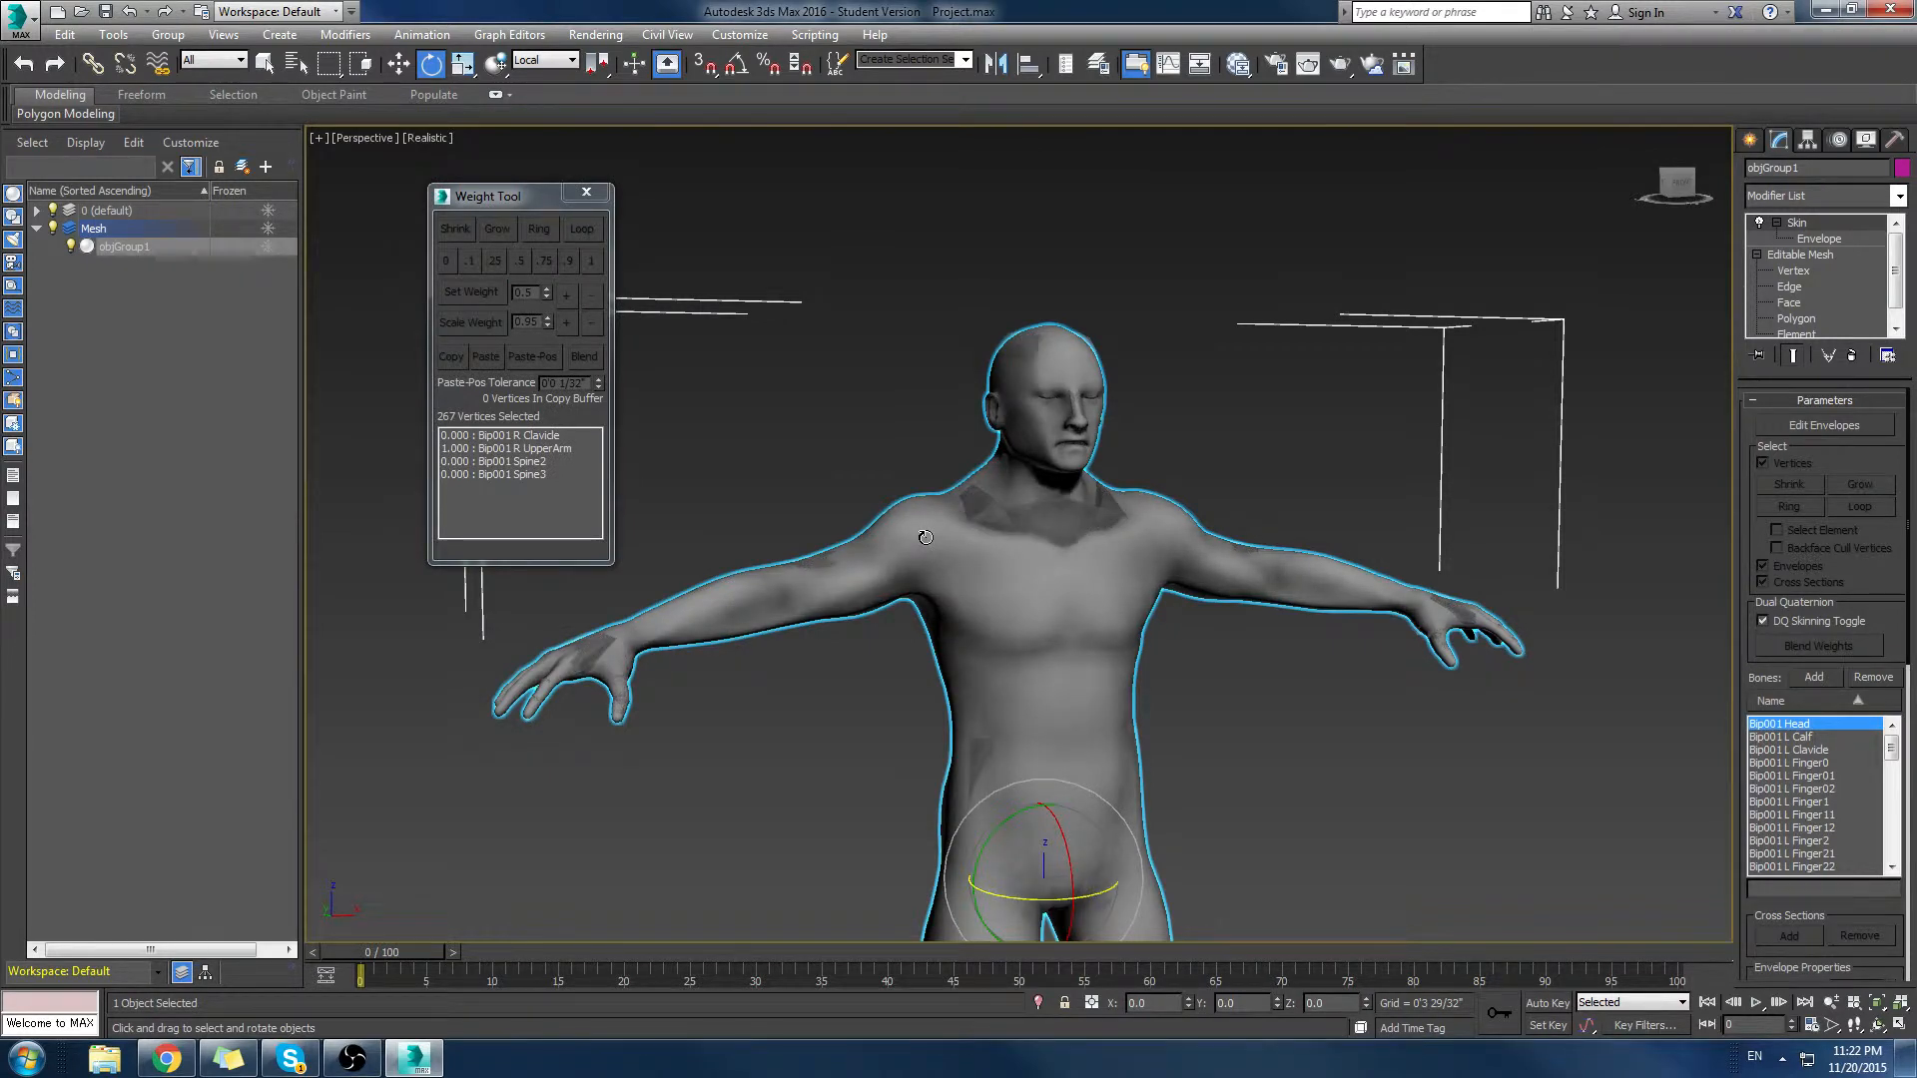
left_click(1822, 239)
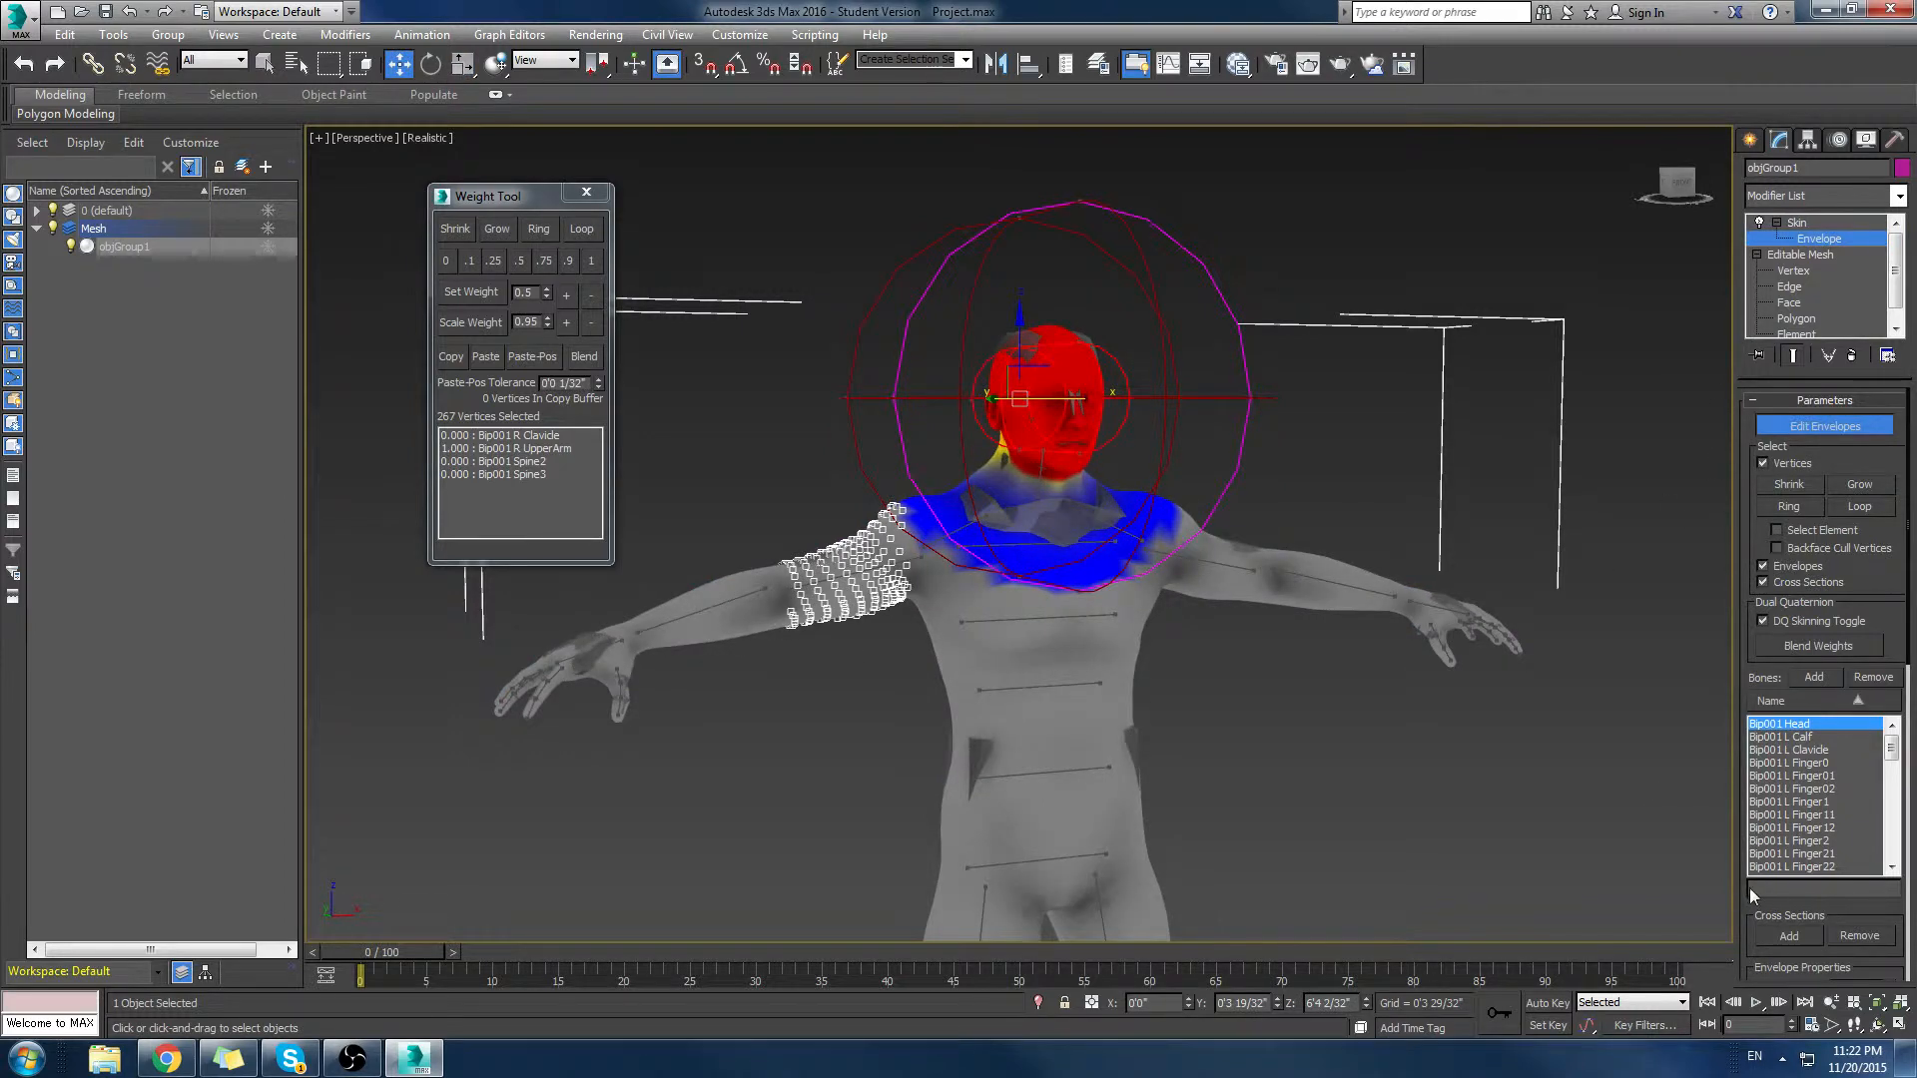
left_click_drag(1750, 889, 1711, 309)
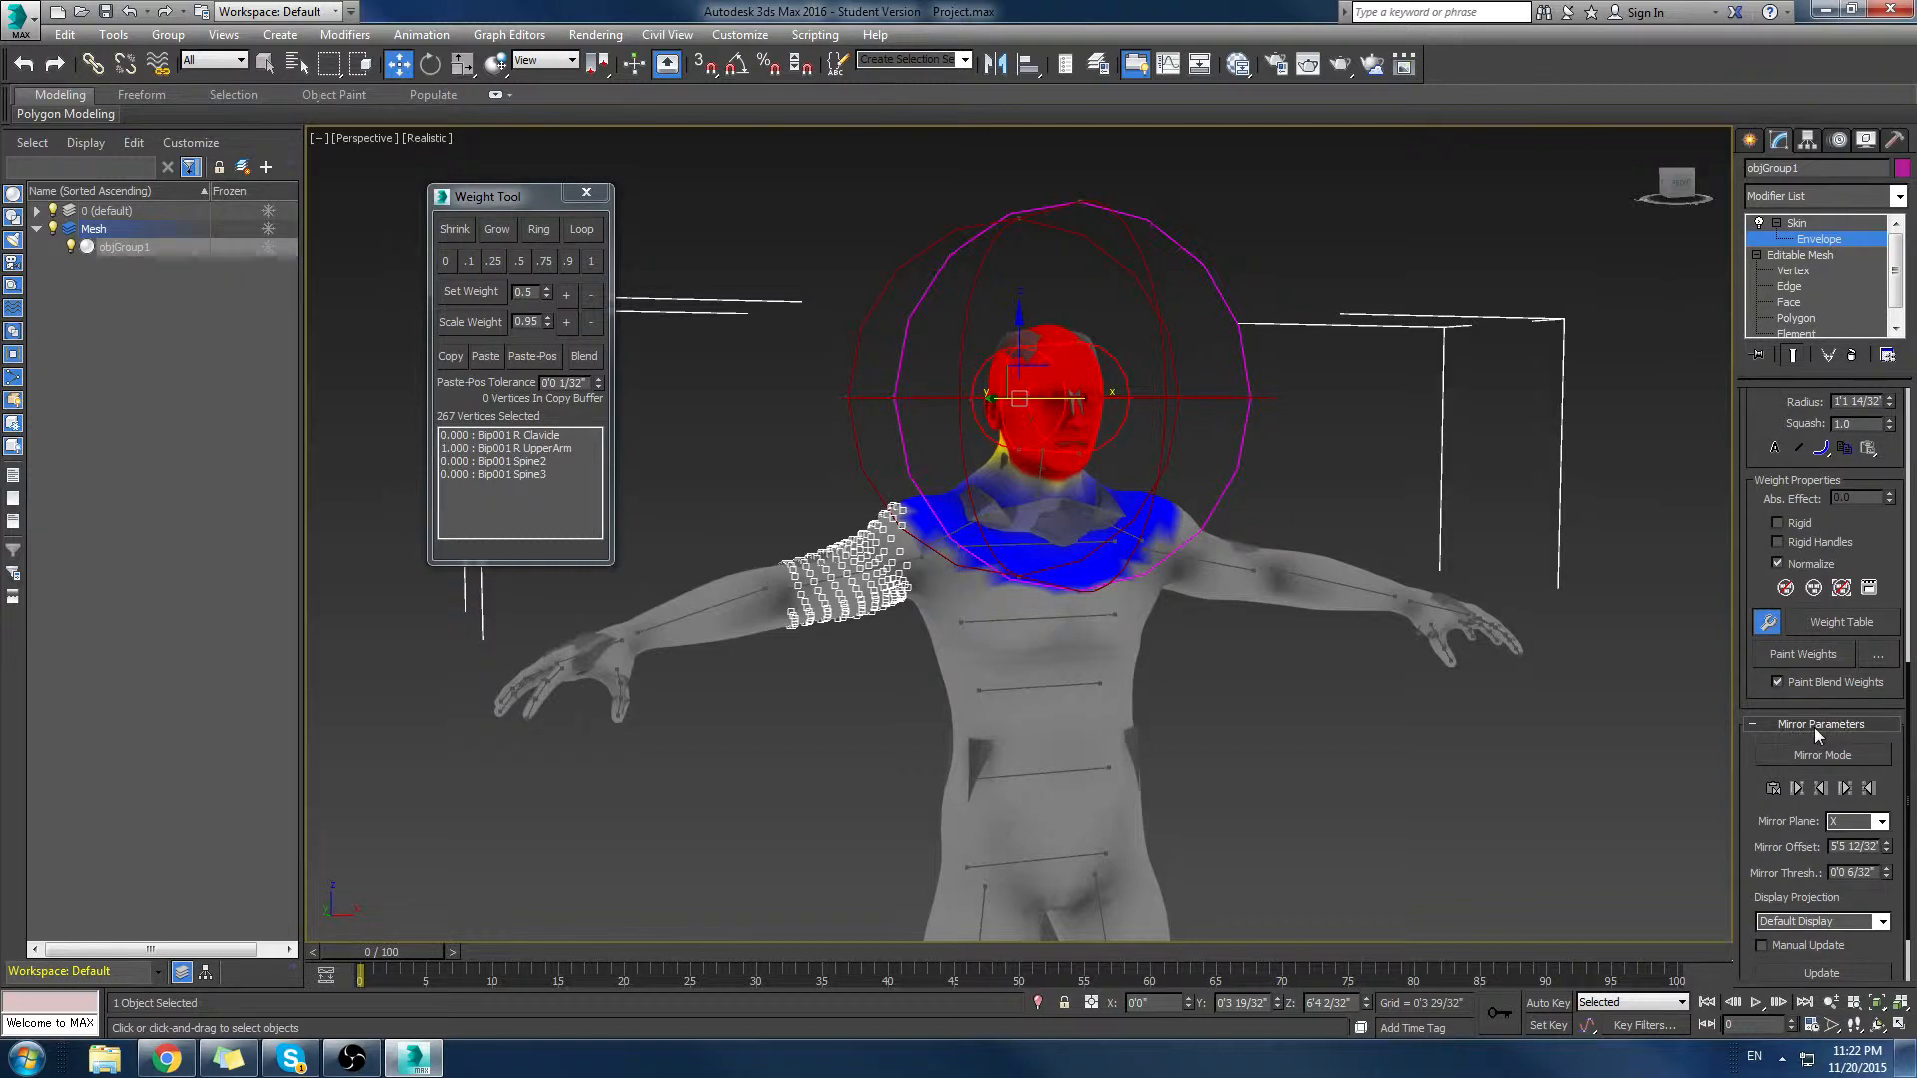
left_click(1818, 757)
middle_click_drag(998, 633, 1136, 620)
scroll(1136, 620, "down", 5)
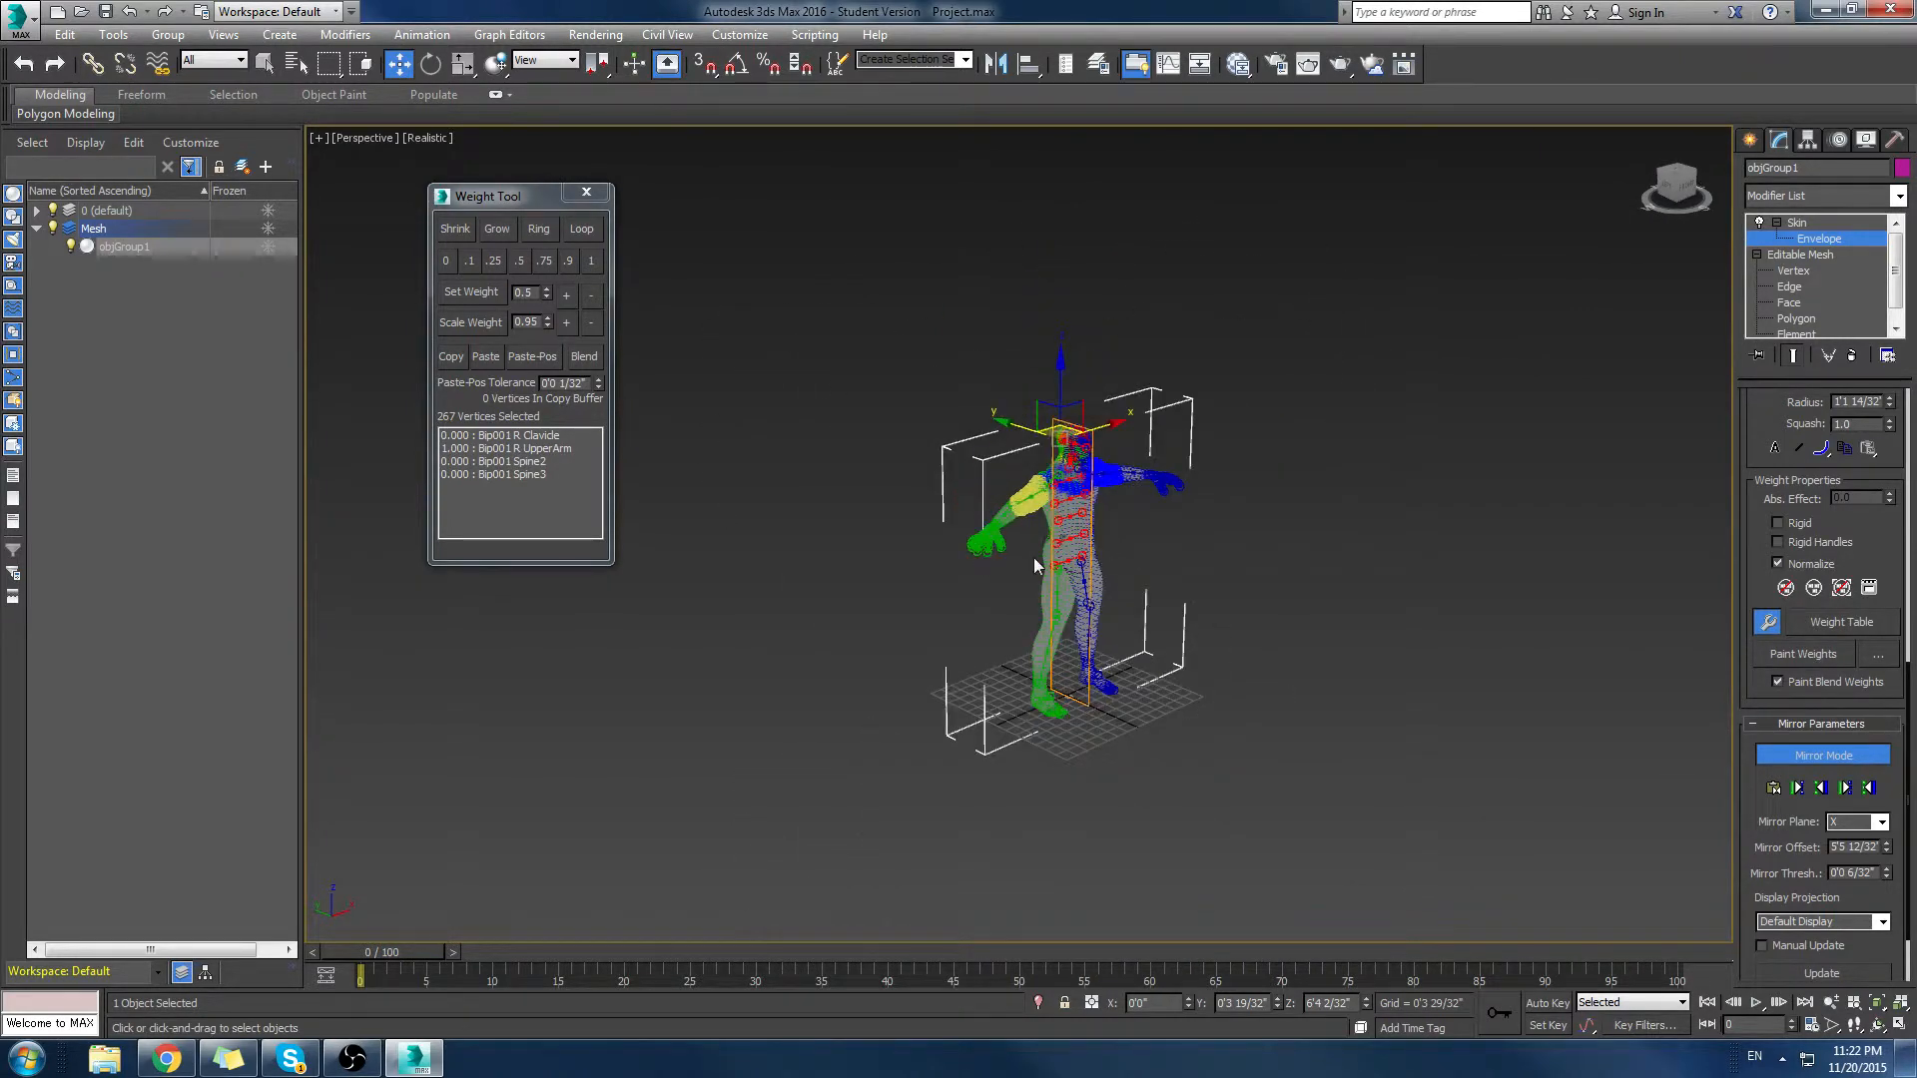
middle_click_drag(1033, 557, 1099, 562, "alt")
Step: Set the skin weights' mirror offset to 0
double_click(1875, 847)
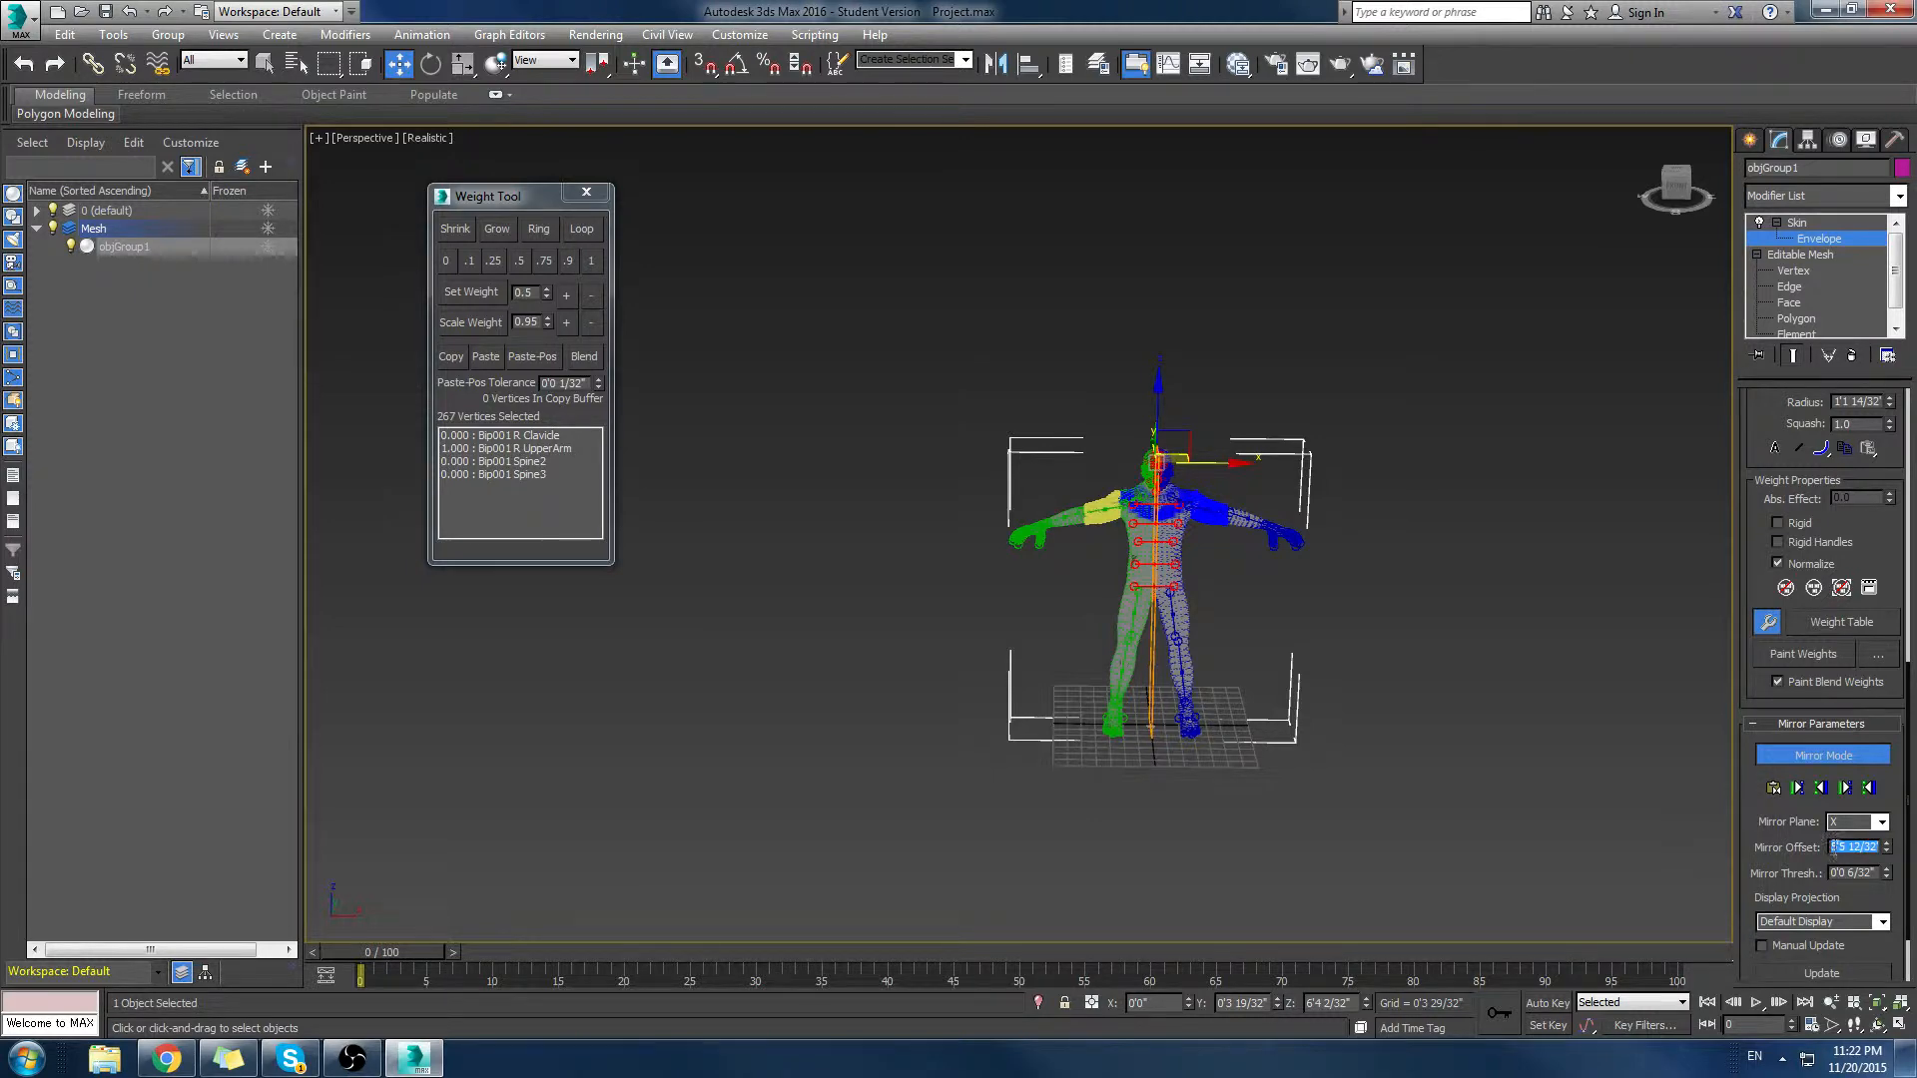
type("0")
key("Return")
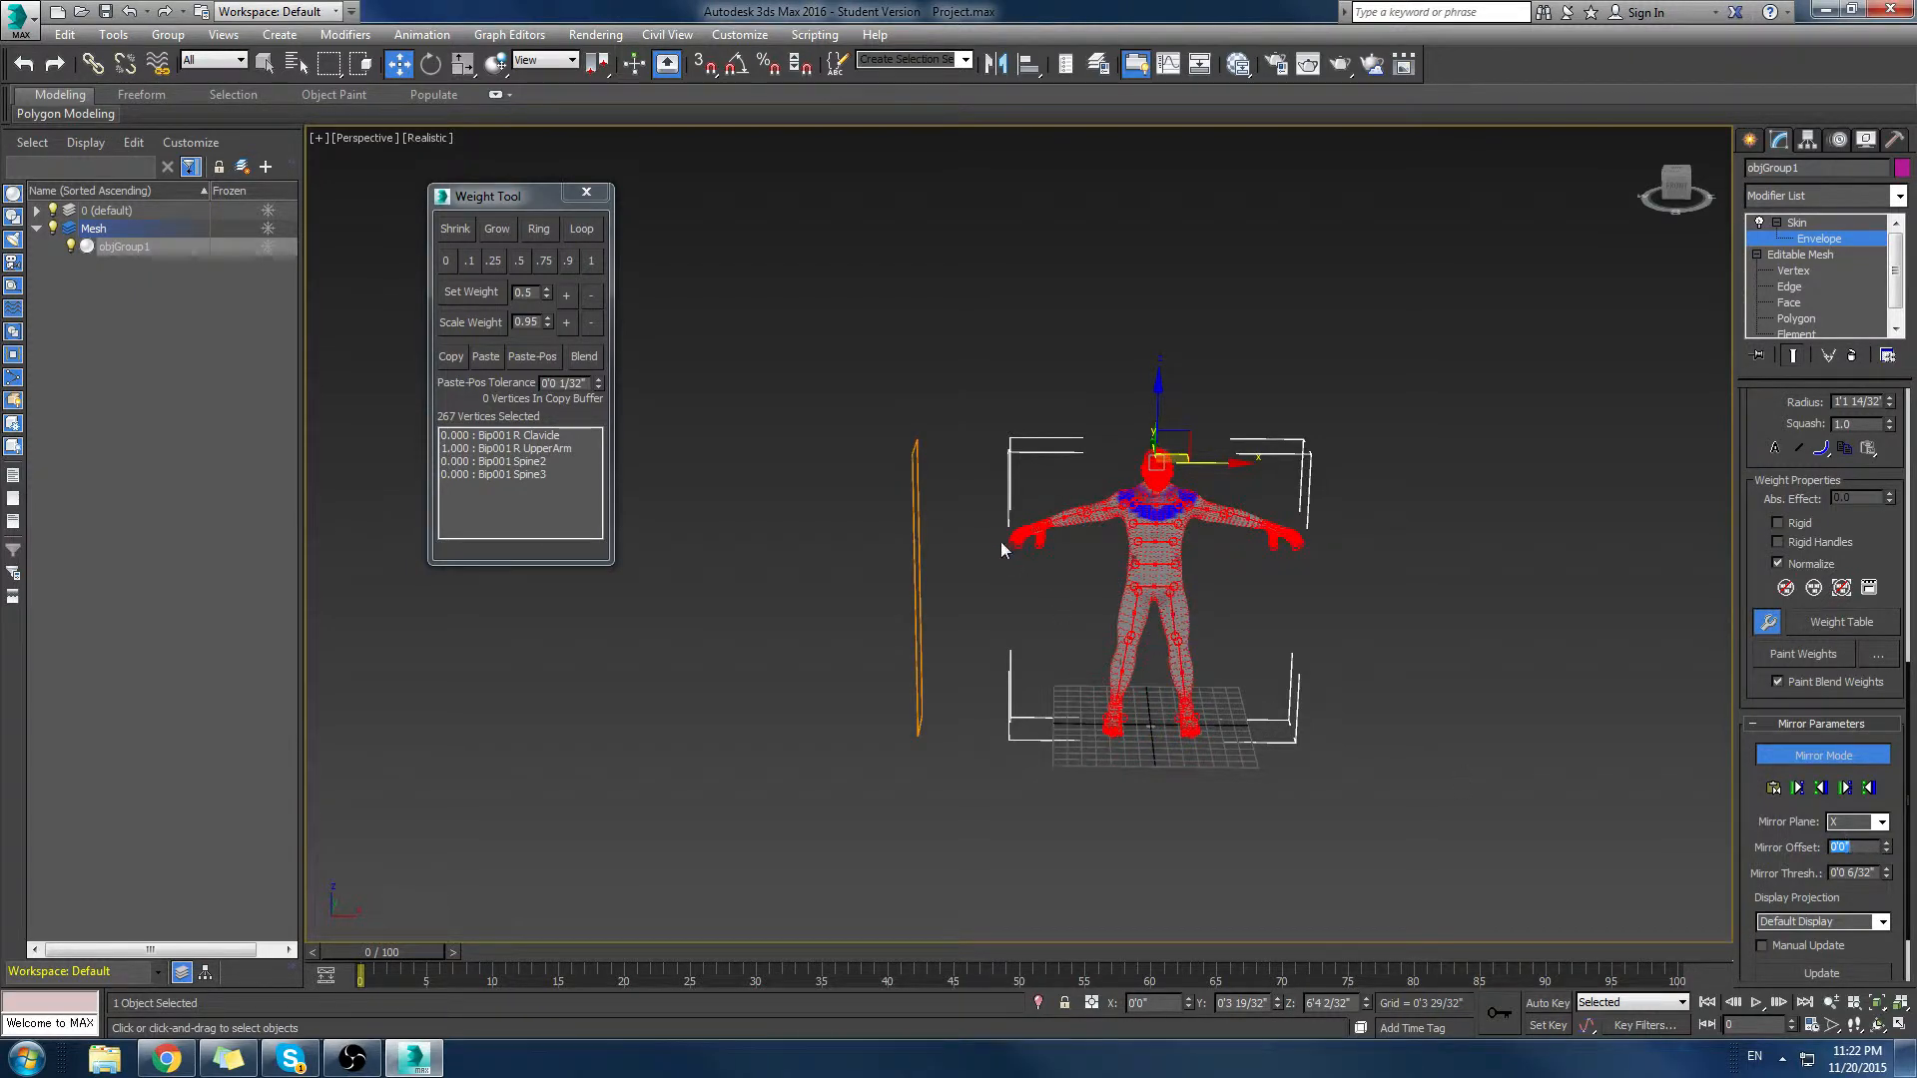
middle_click_drag(1000, 541, 1048, 559, "alt")
scroll(1135, 591, "up", 4)
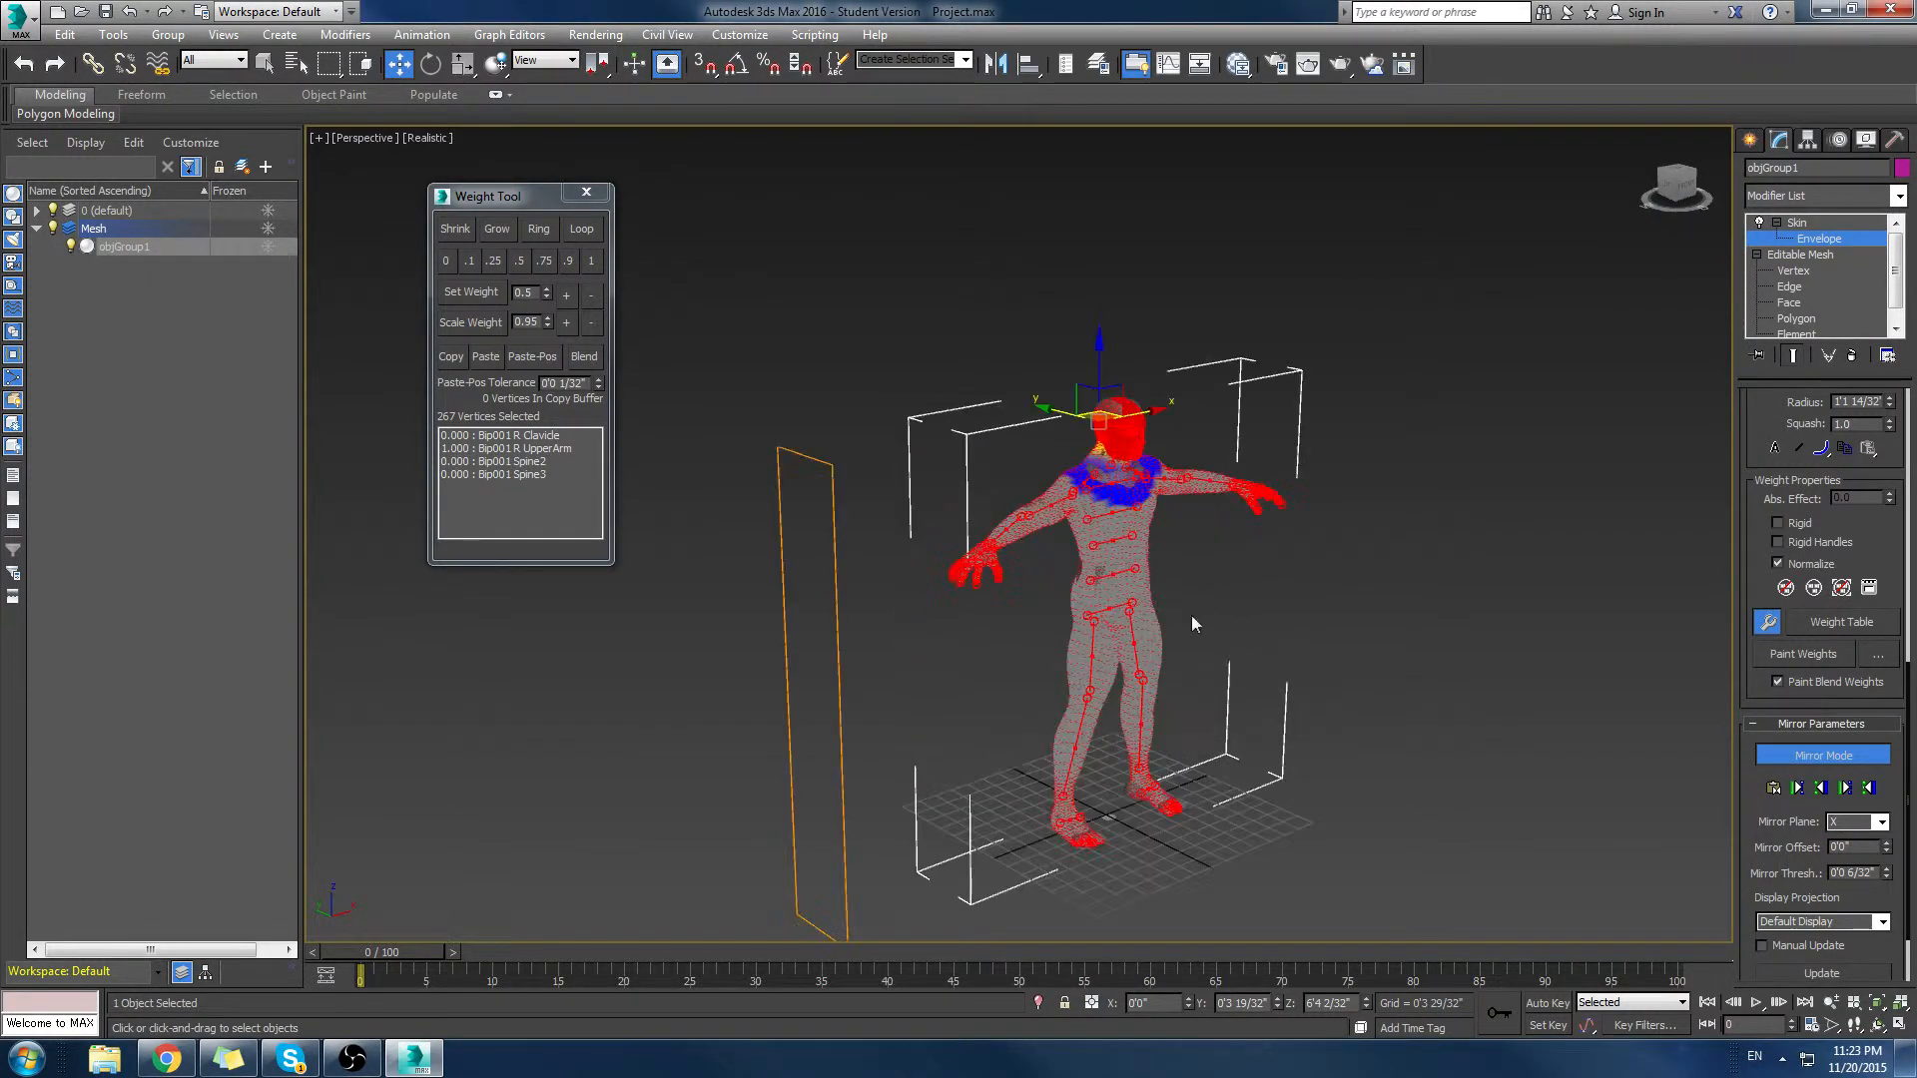
Step: Try the Y and Z mirror planes for the skin weights, leaving Z selected
scroll(1891, 786, "down", 2)
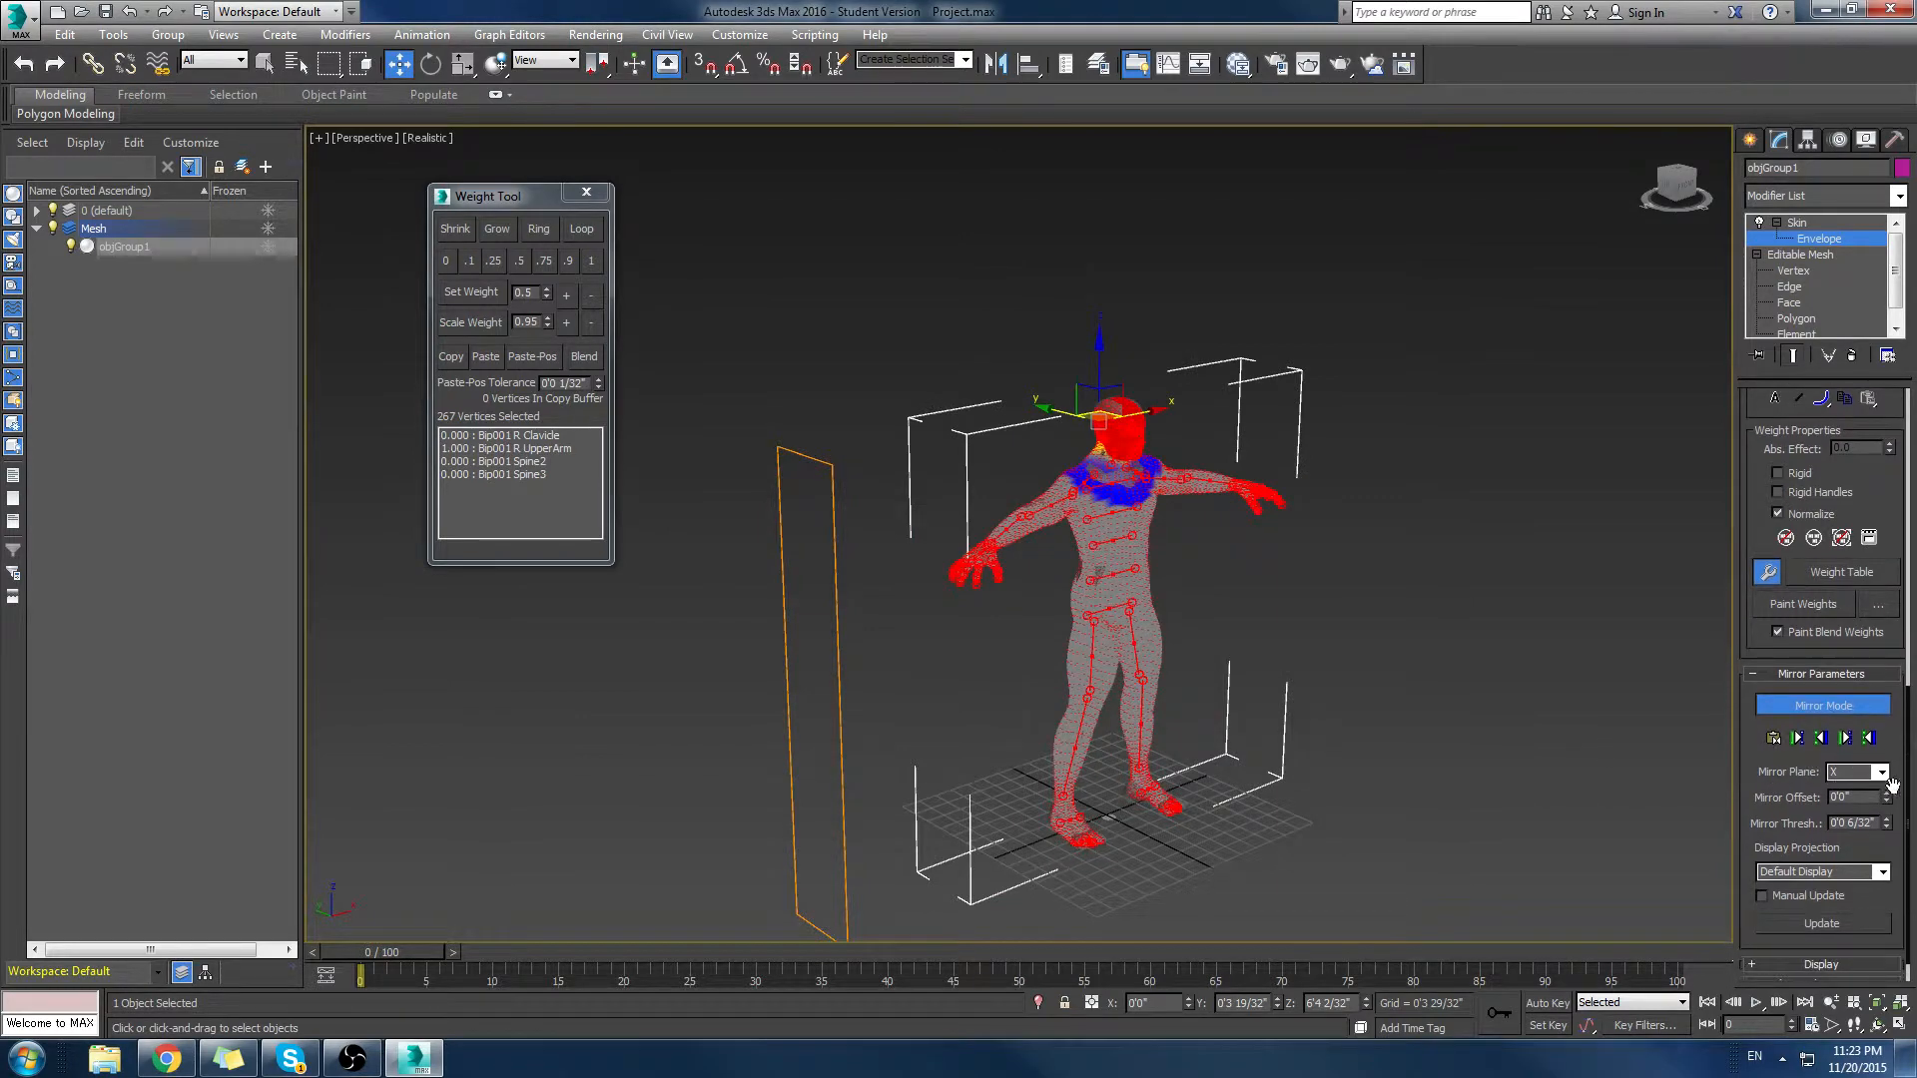
left_click(1881, 772)
left_click(1857, 797)
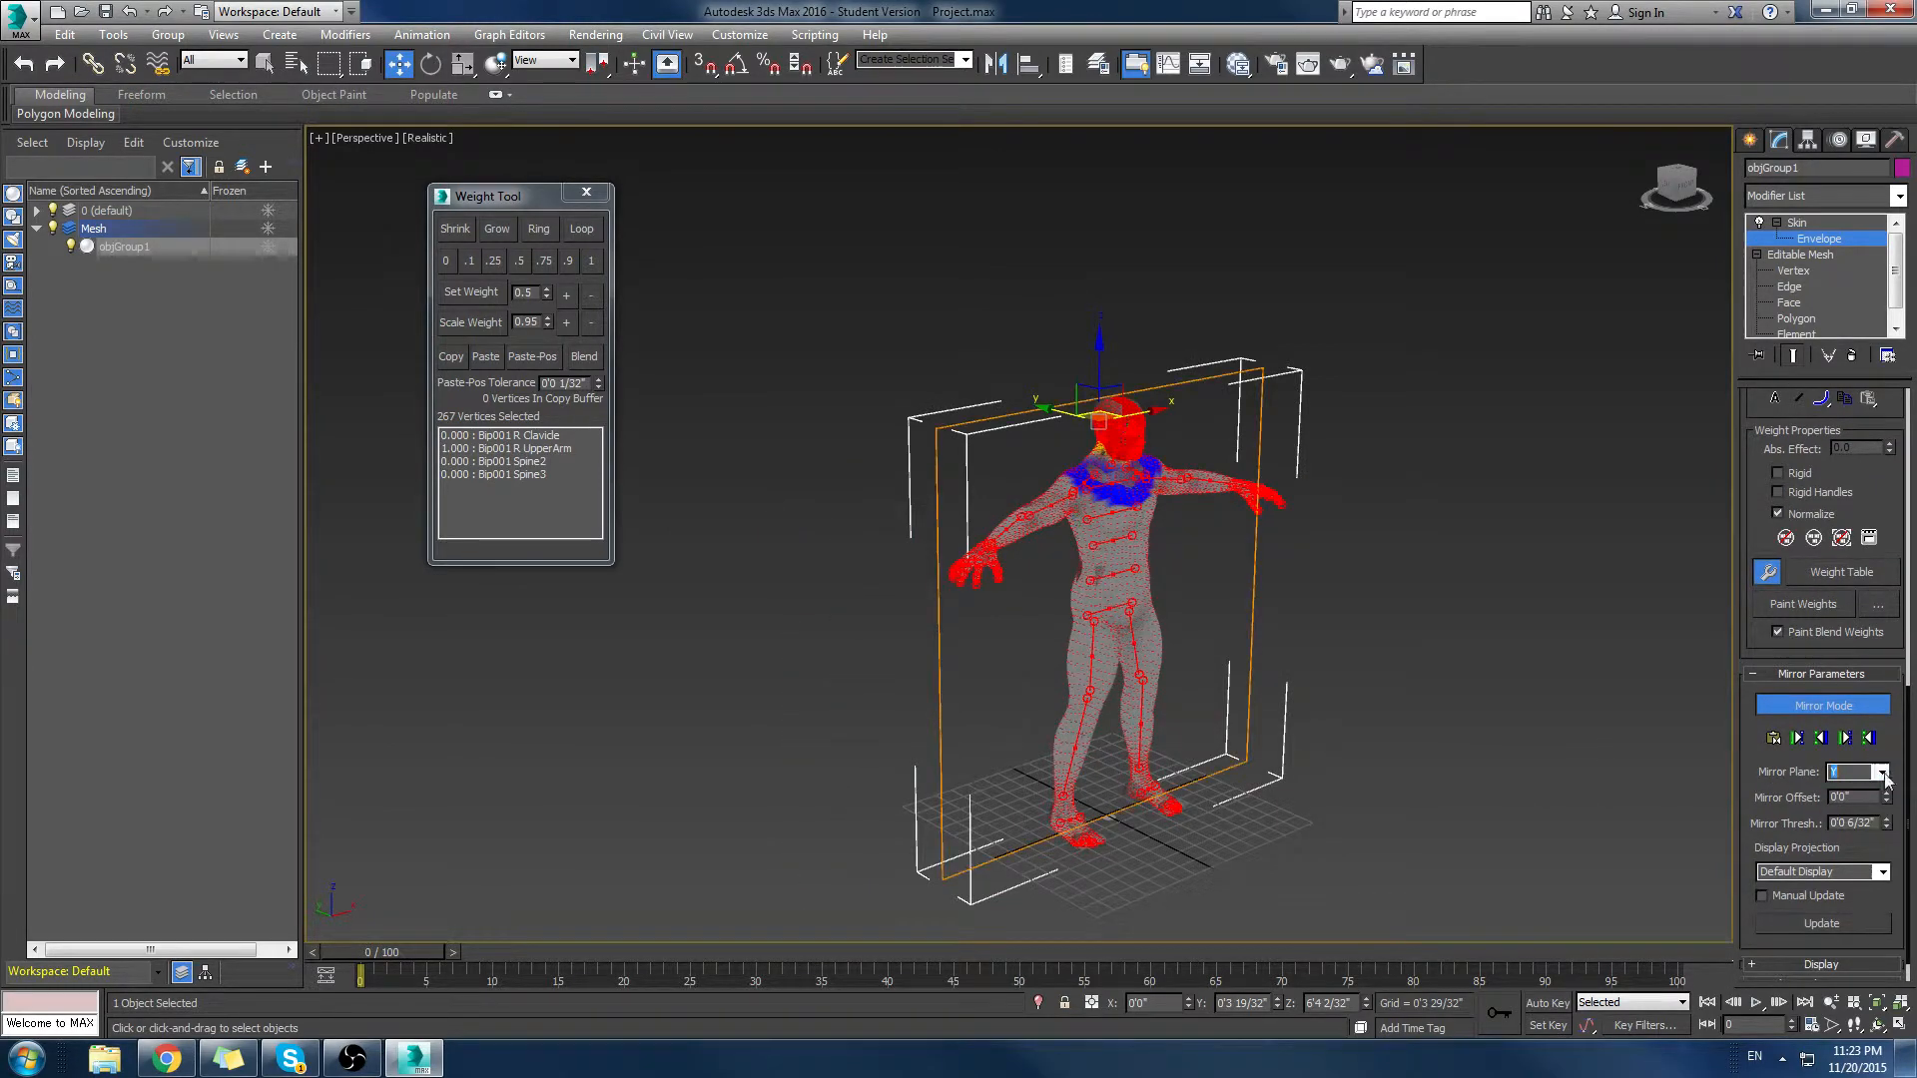
left_click(1881, 772)
left_click(1855, 816)
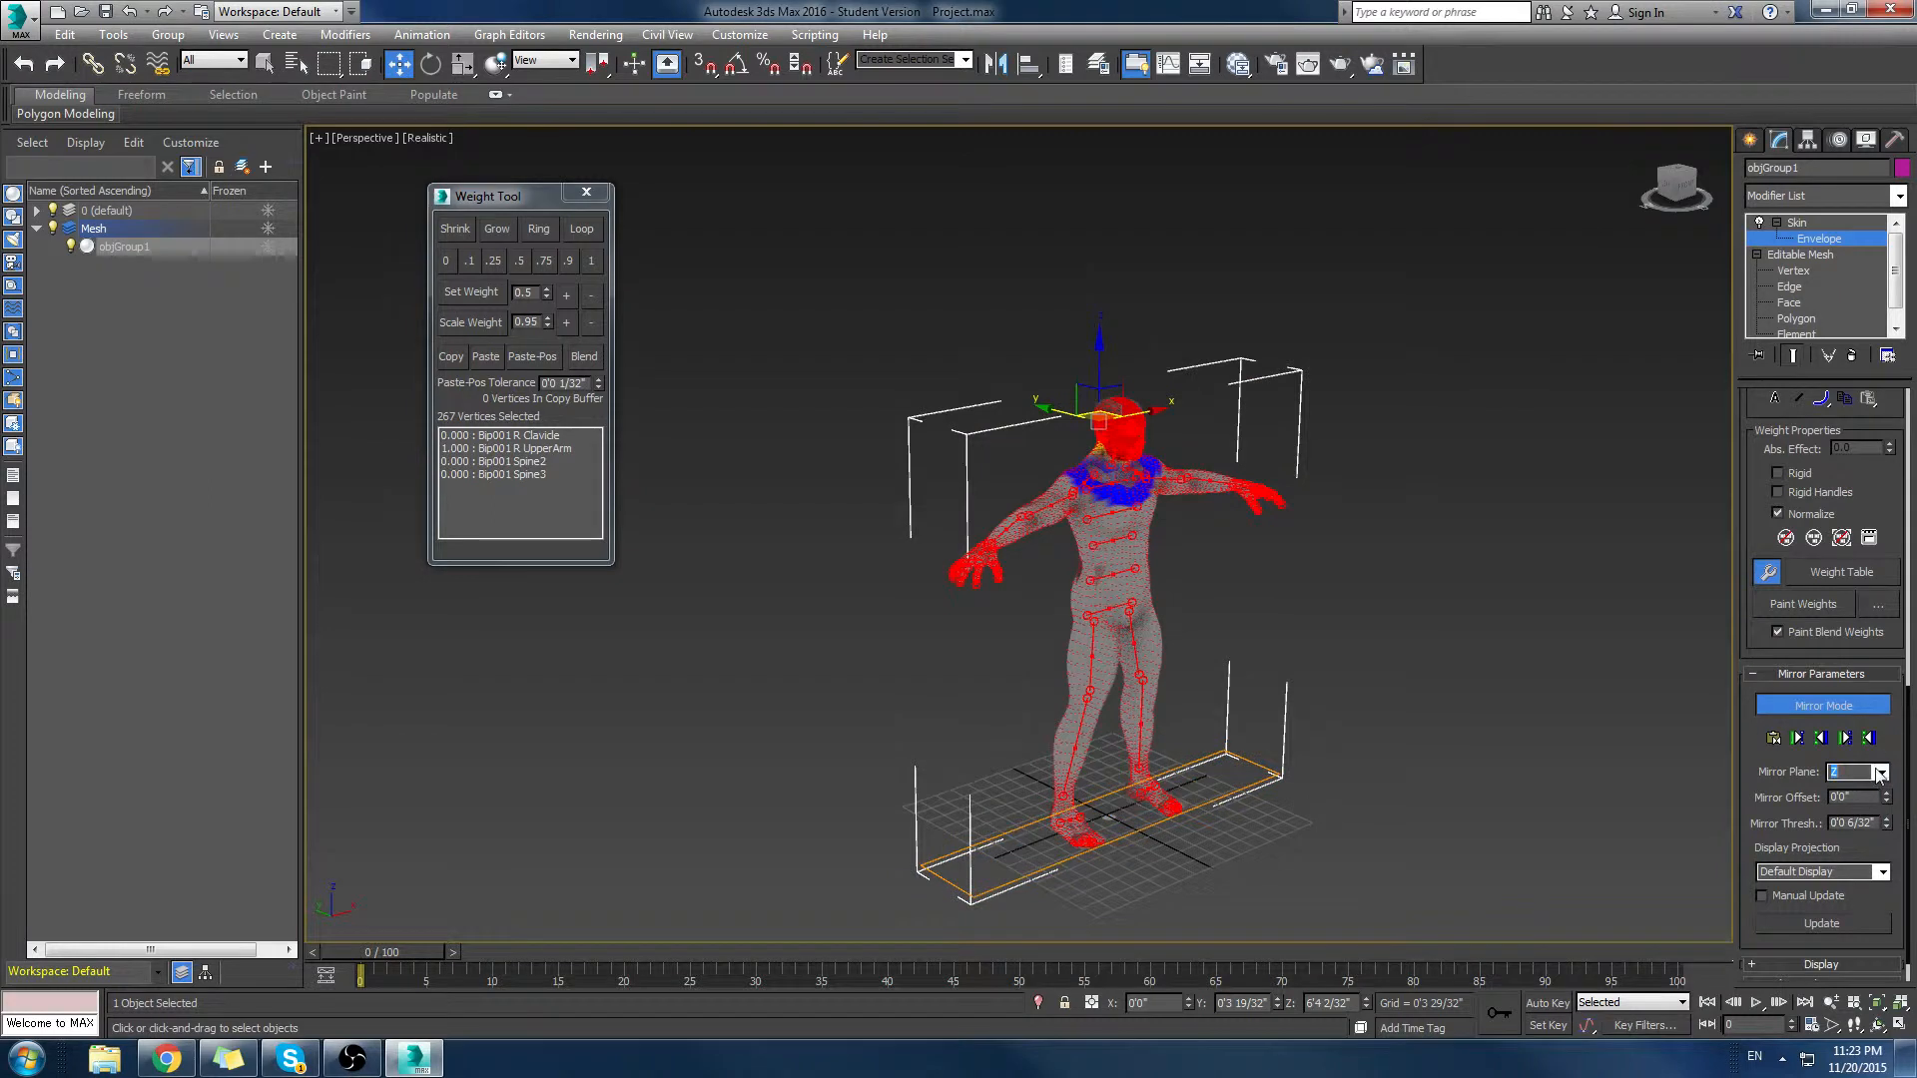
Step: Set the skin mirror plane to X and raise its offset to 5'5 19/32" so it runs through the body's center
left_click(1881, 772)
left_click(1860, 790)
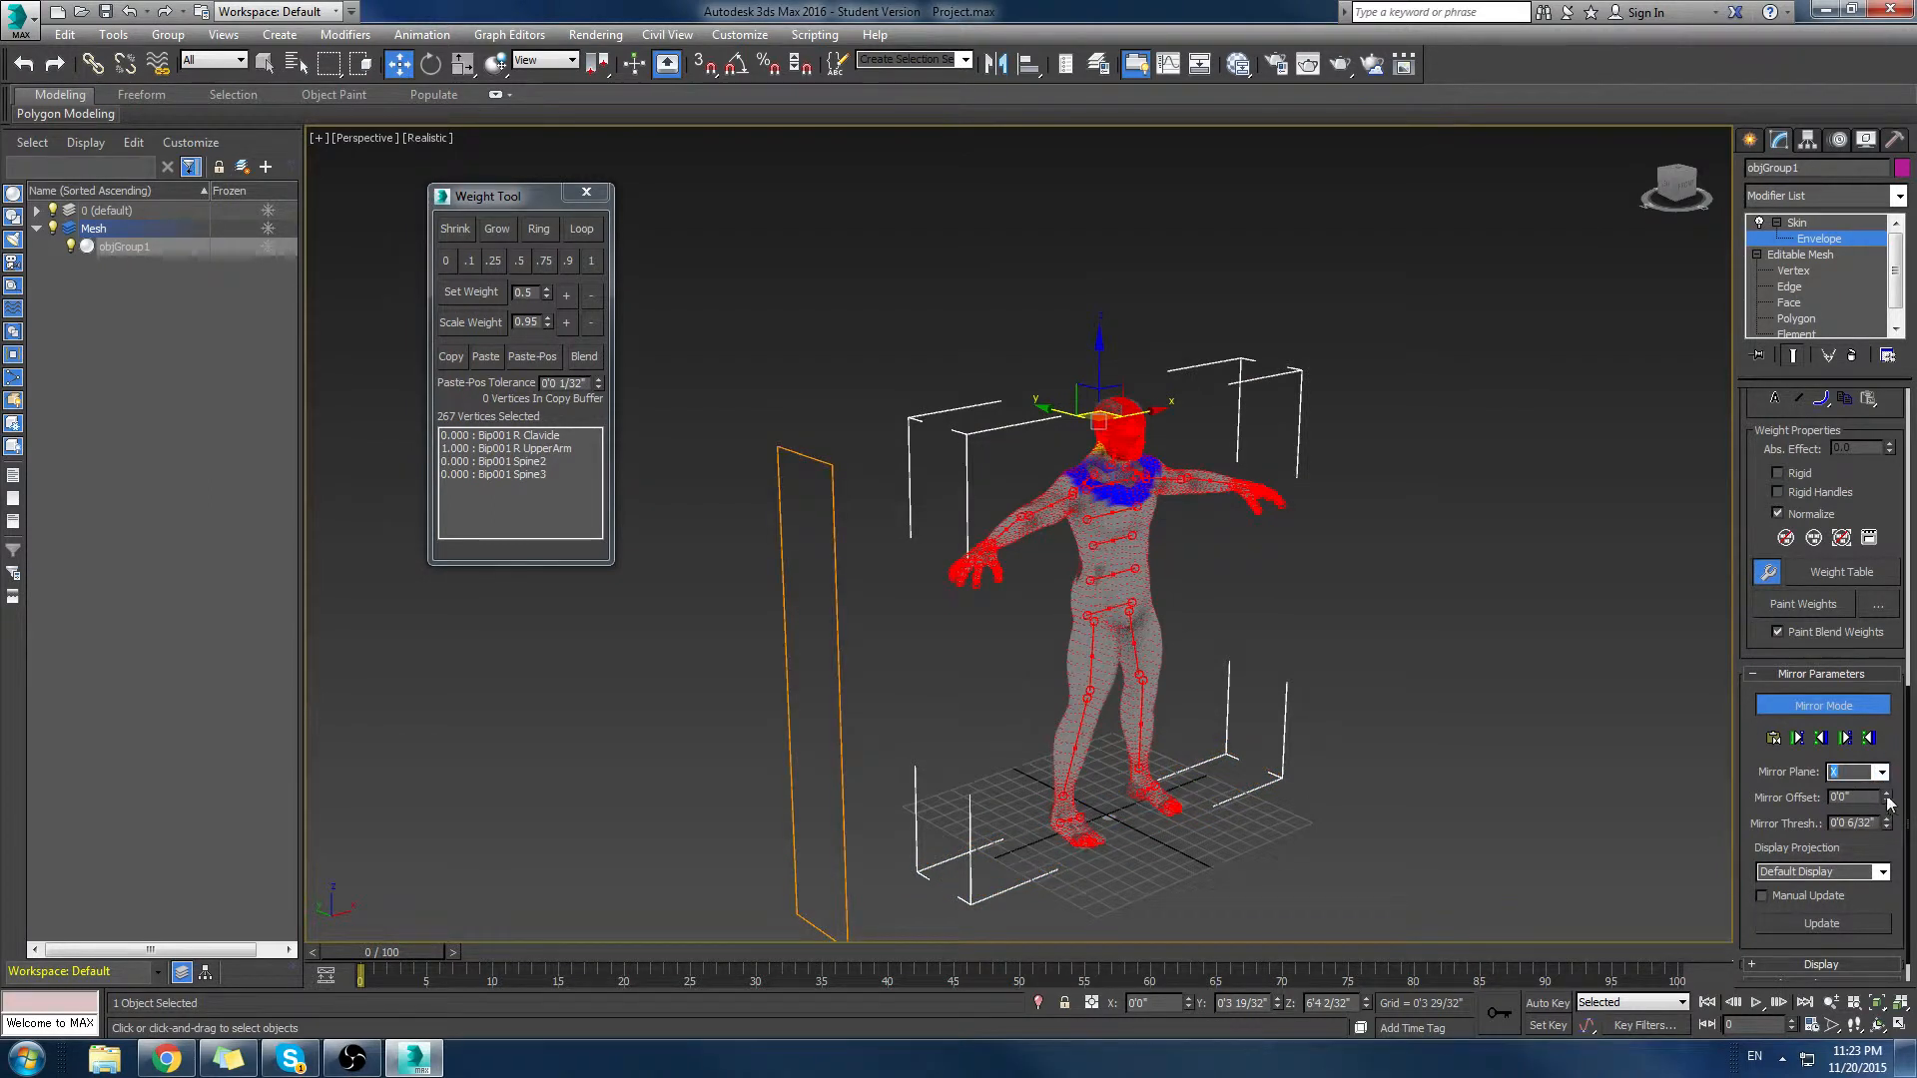
left_click_drag(1888, 801, 176, 637)
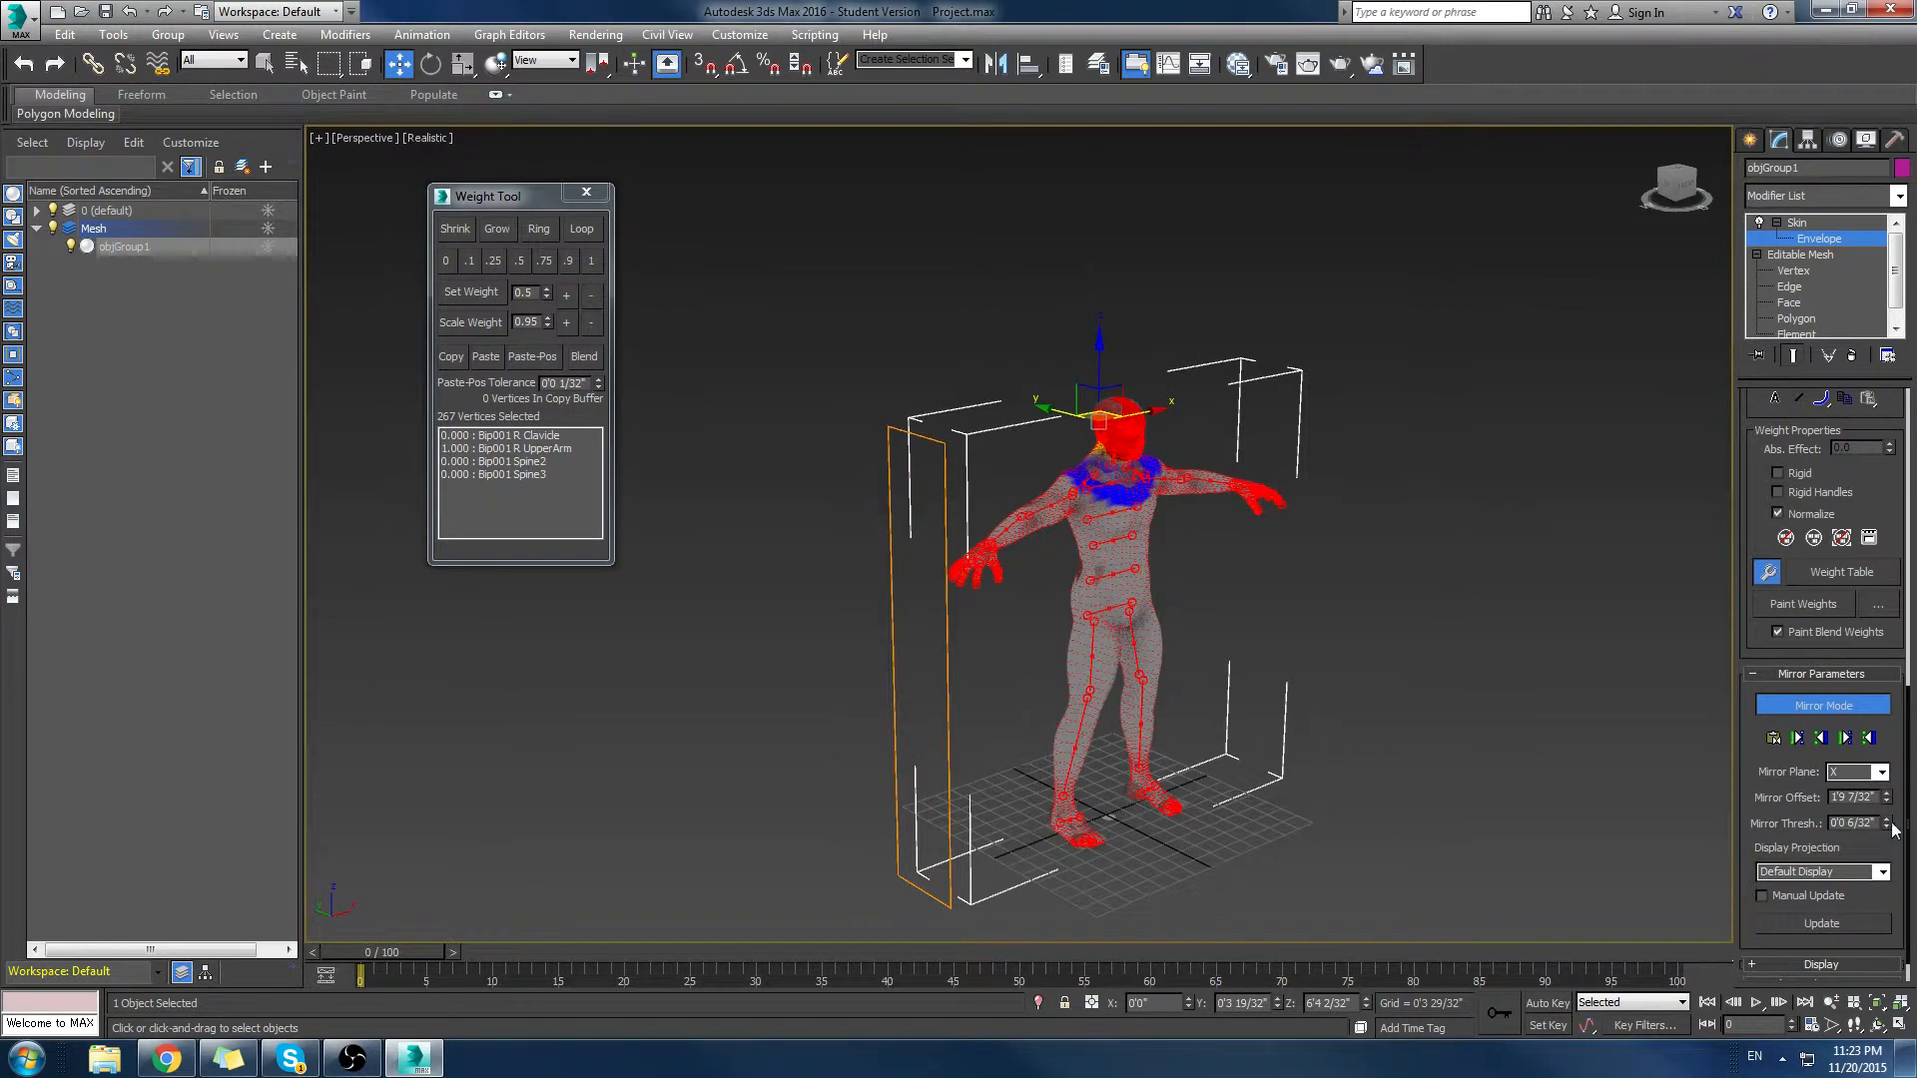
left_click_drag(1890, 807, 1883, 591)
middle_click_drag(1245, 558, 1142, 561, "alt")
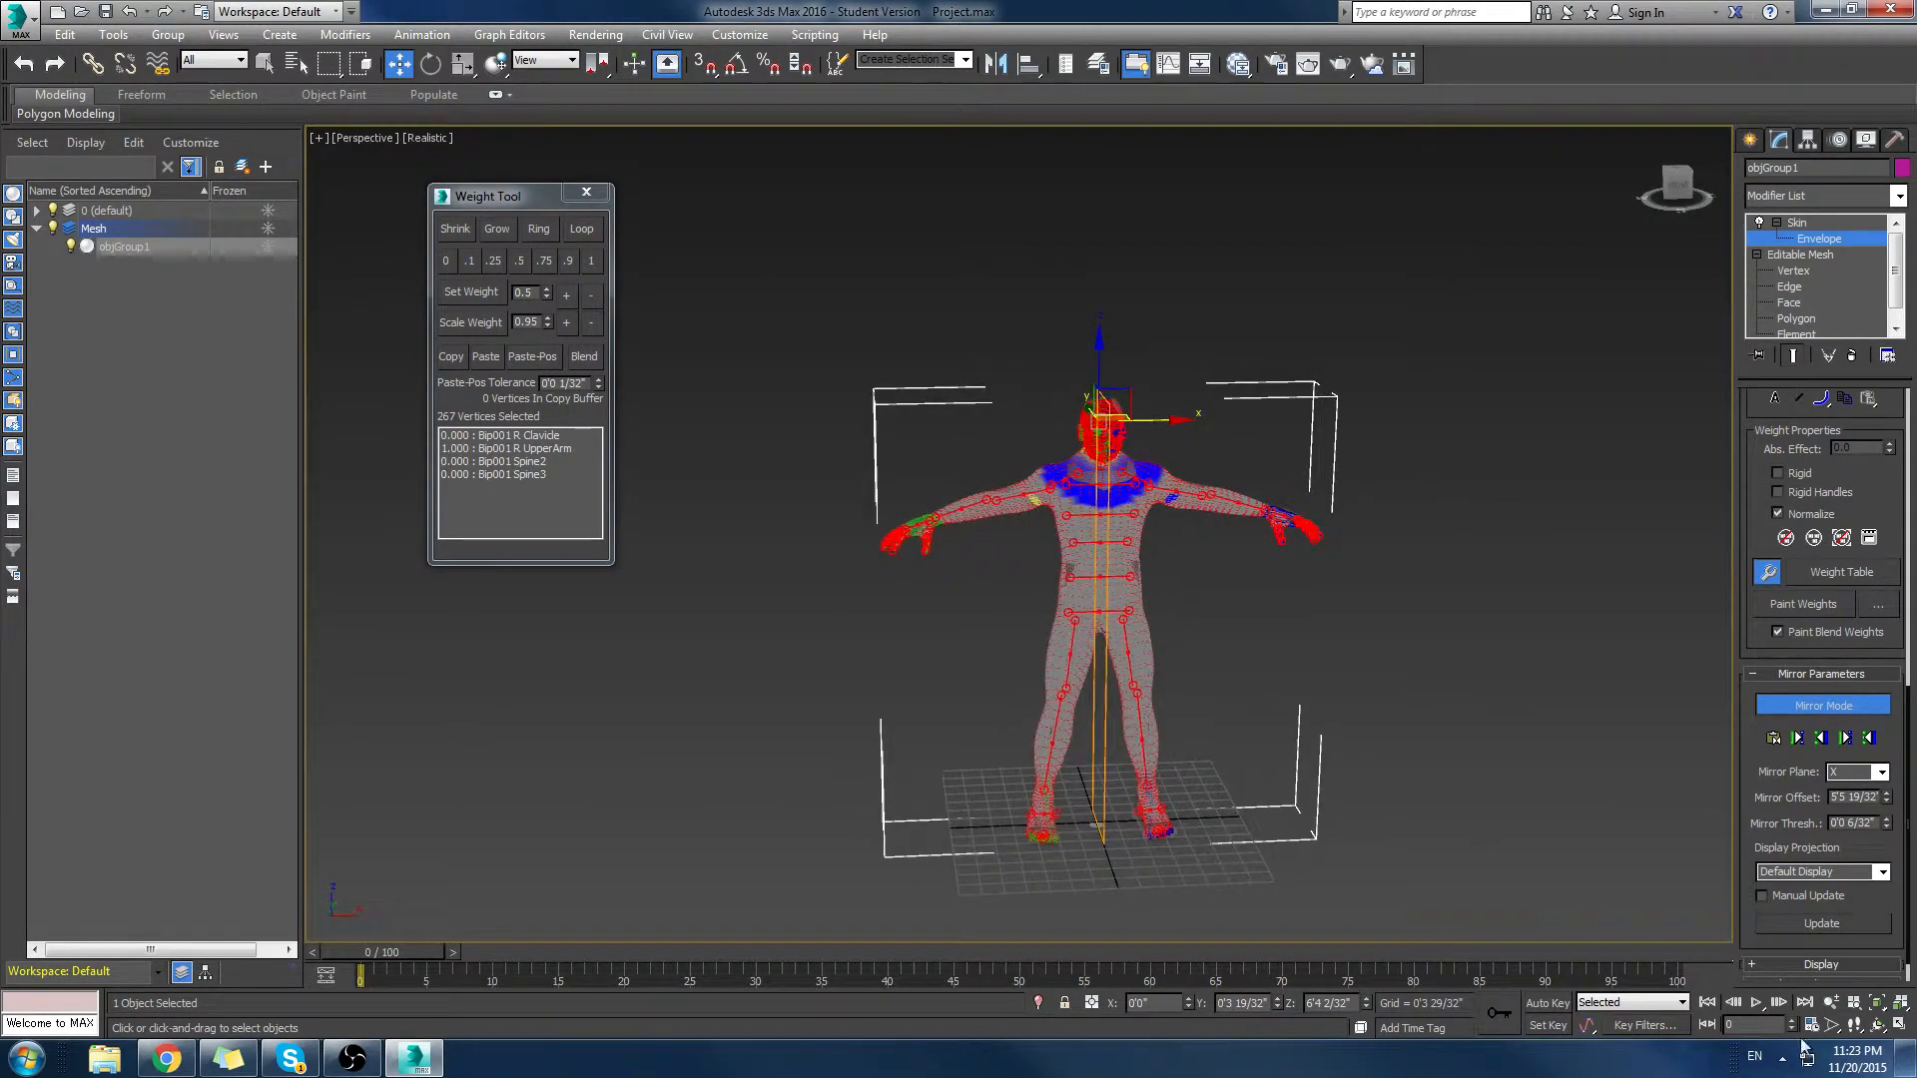
Step: Switch to the four-viewport layout and adjust the mirror offset against the mesh's center edge in the front view, to 5'5 22/32"
left_click(1898, 1026)
scroll(1476, 364, "up", 6)
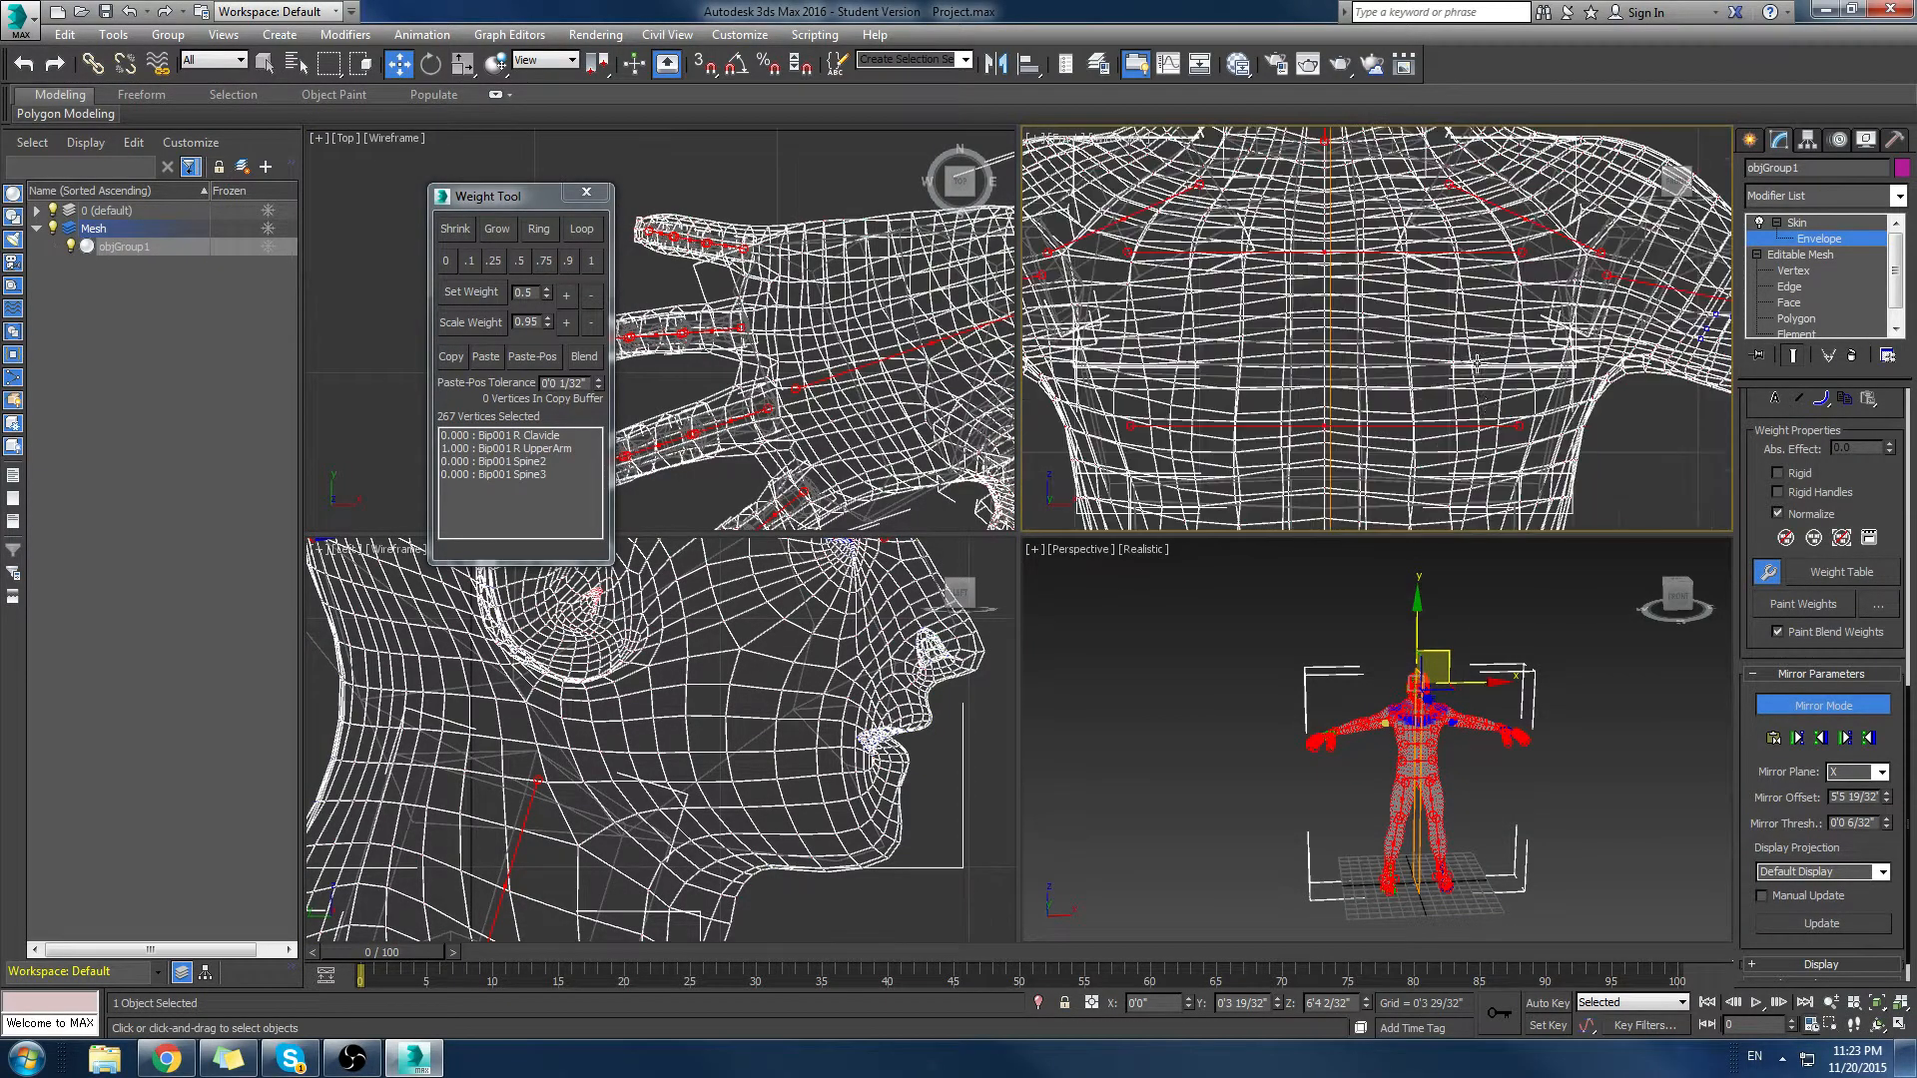
scroll(1314, 420, "up", 8)
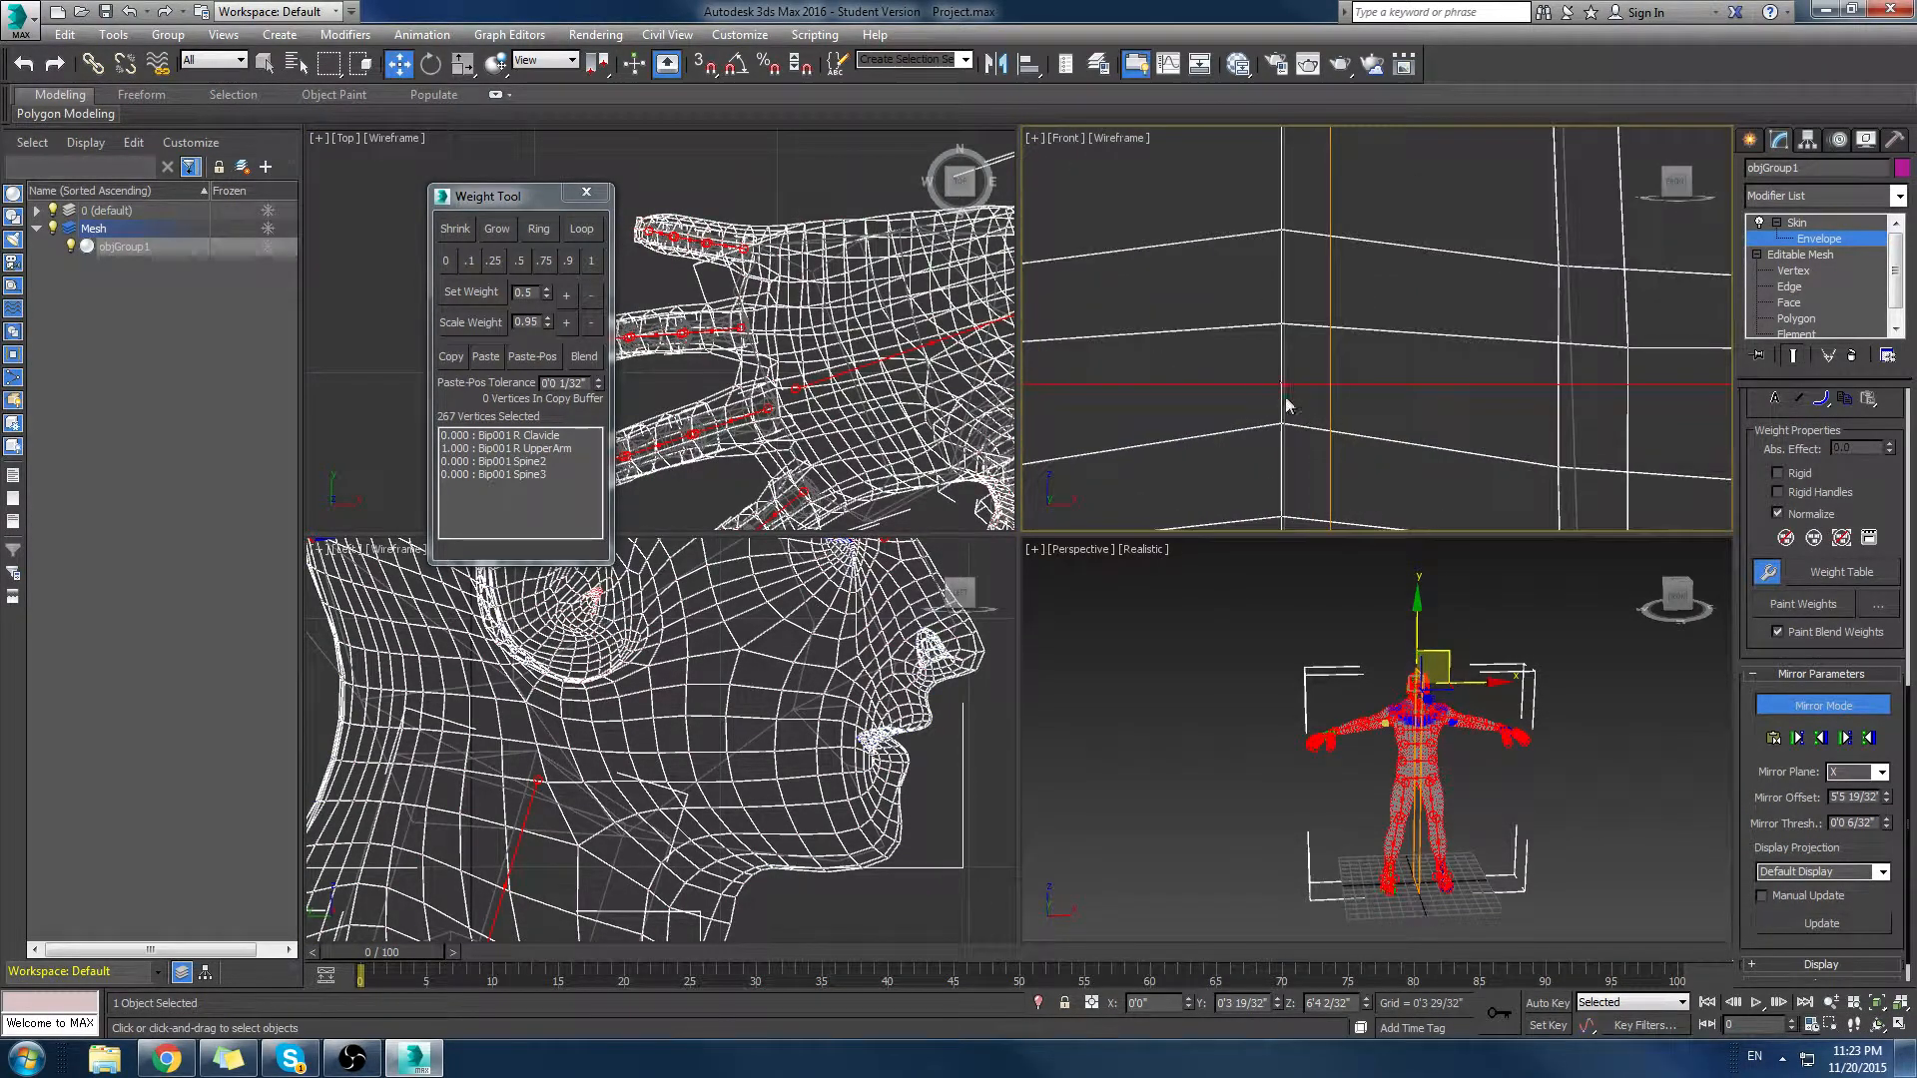
left_click_drag(1886, 795, 1888, 811)
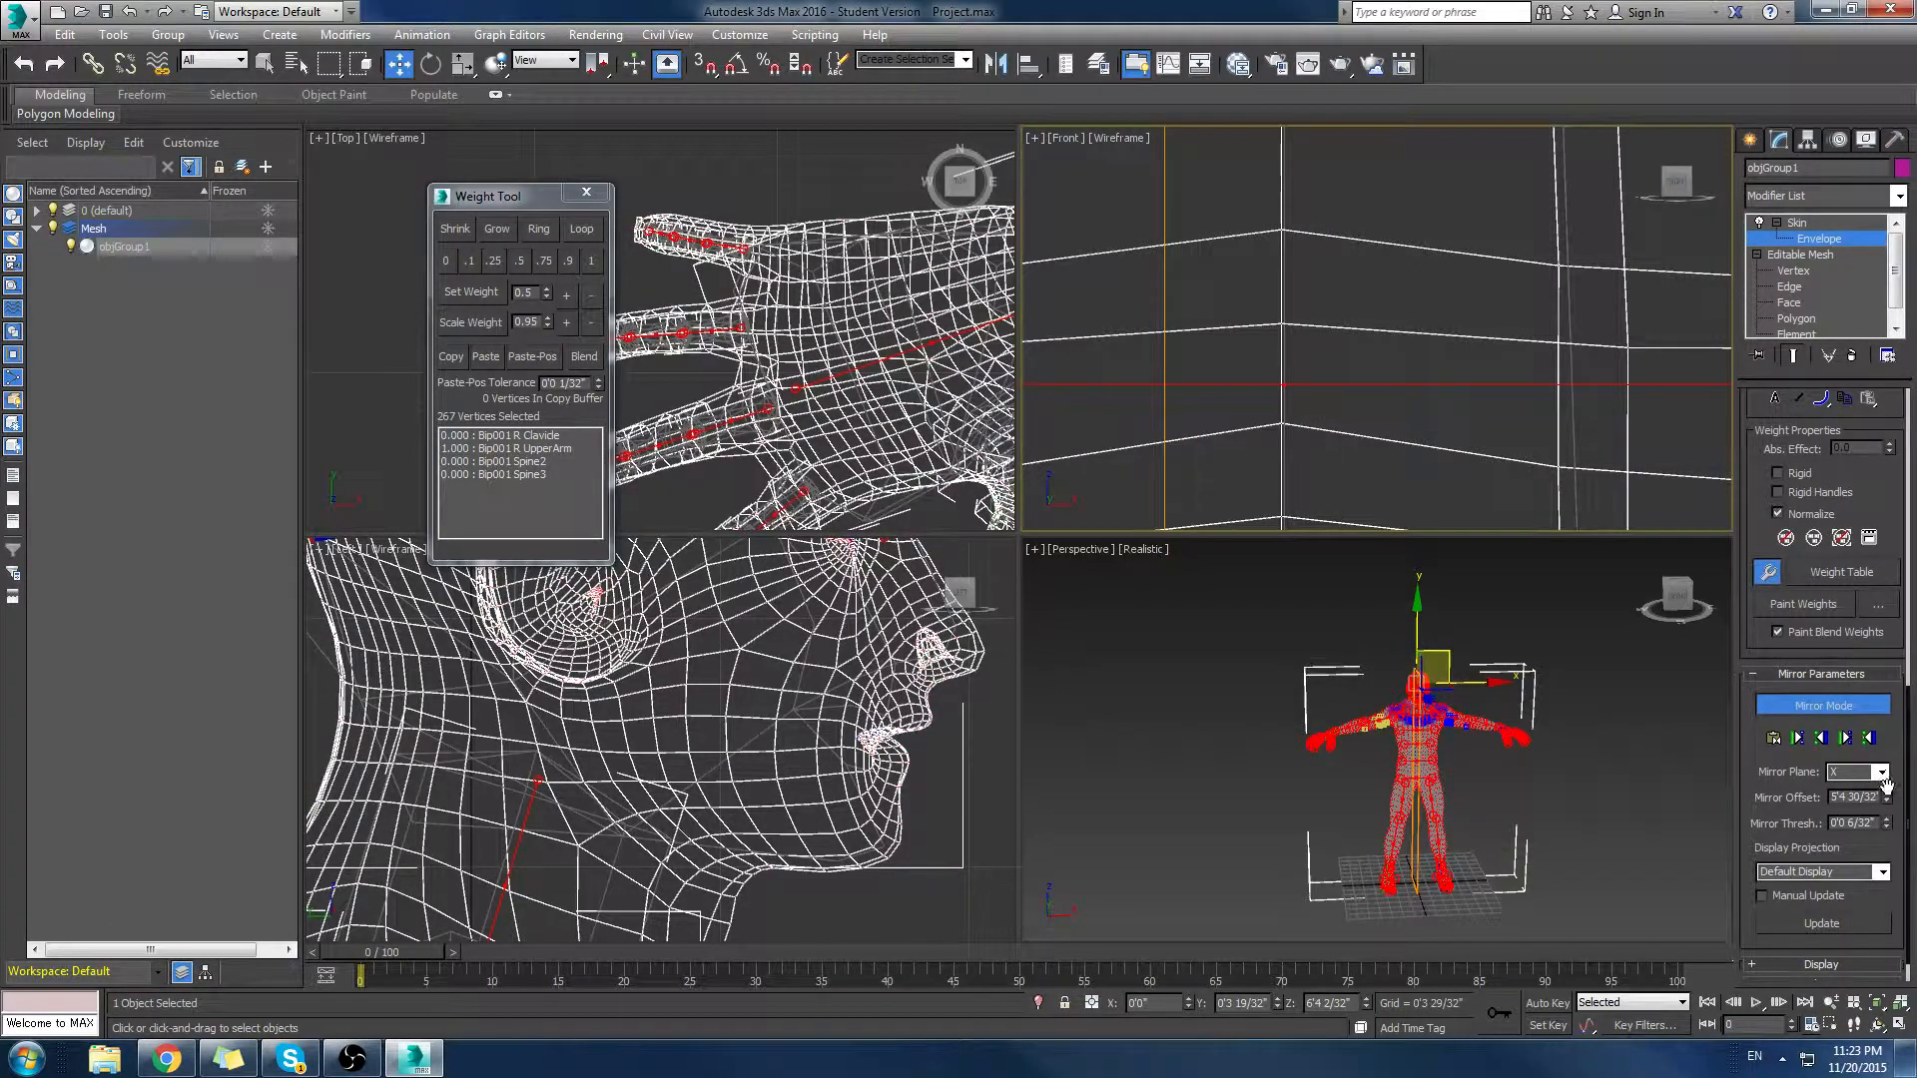
left_click(1887, 793)
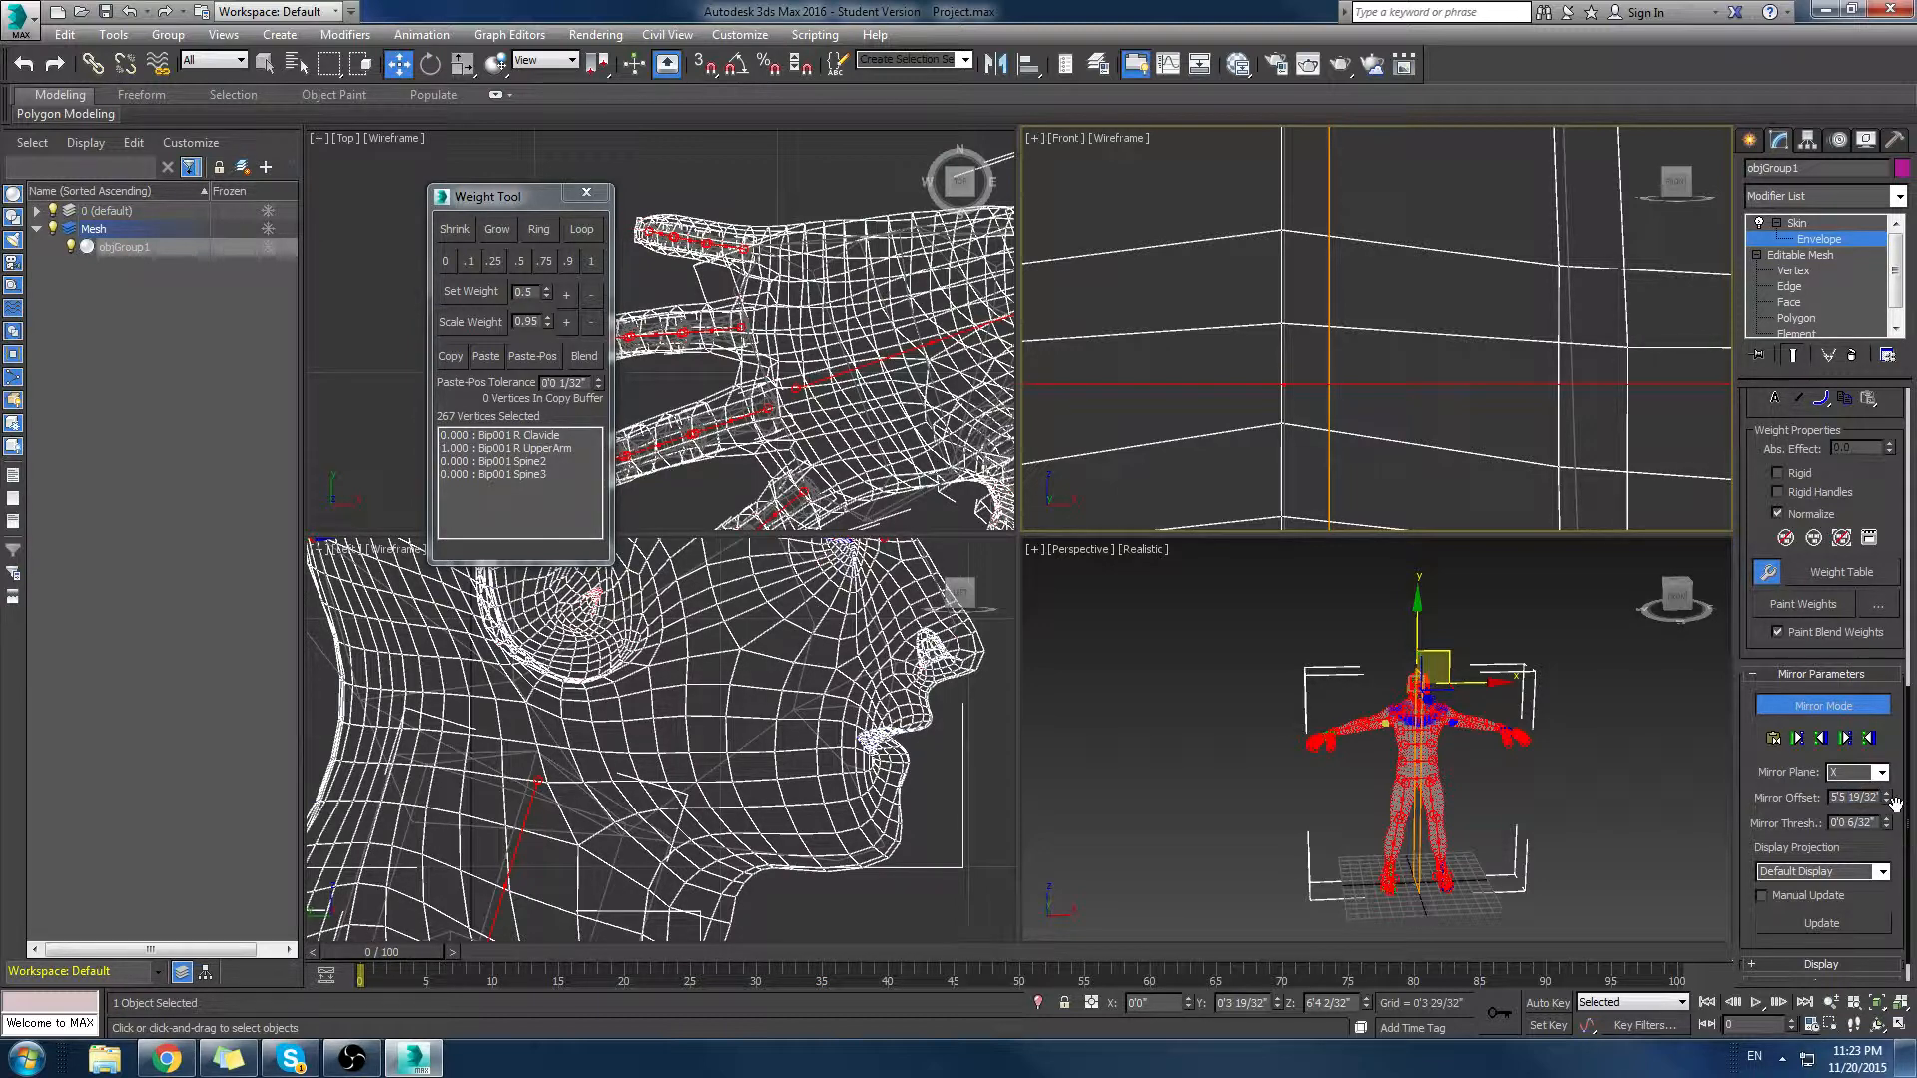
left_click(1887, 795)
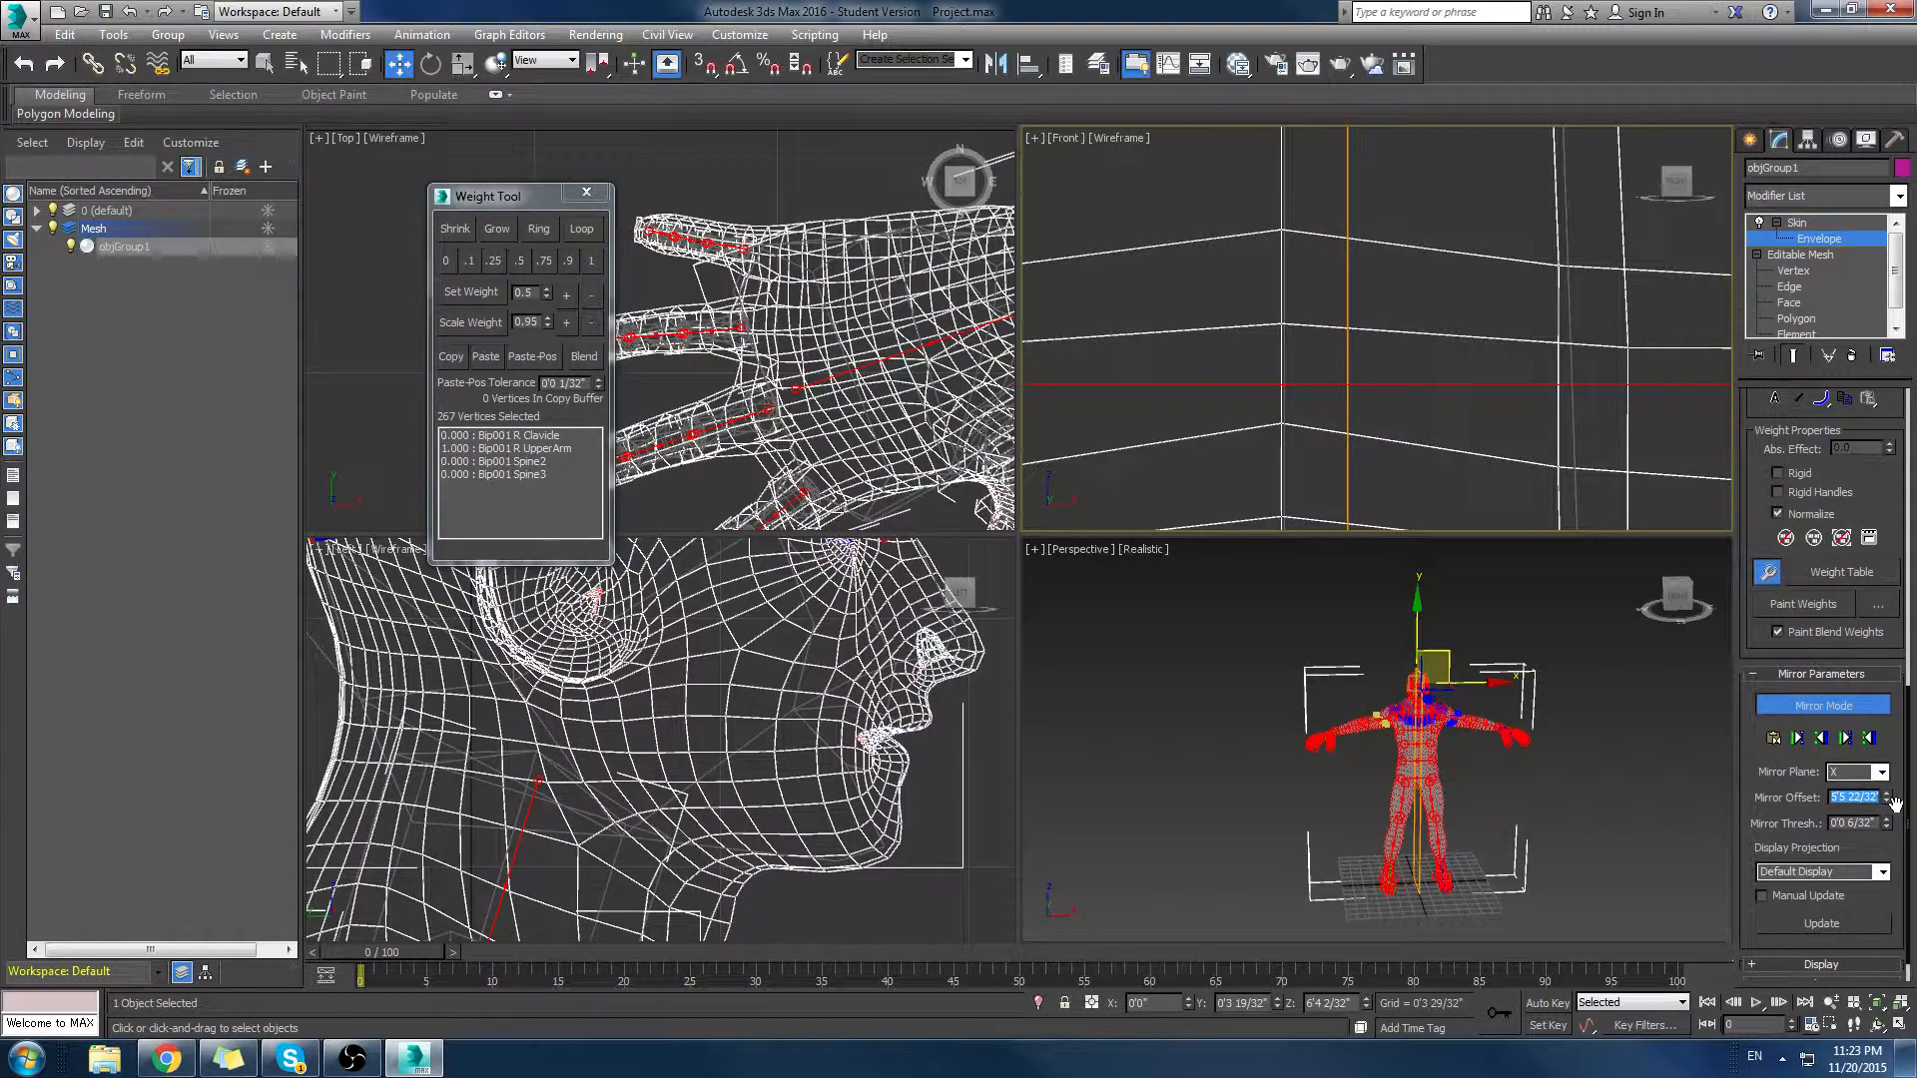
Step: Set the mirror offset to 5'5 13/32" to align the mirror plane with the mesh's center edge
left_click(1850, 796)
key("Return")
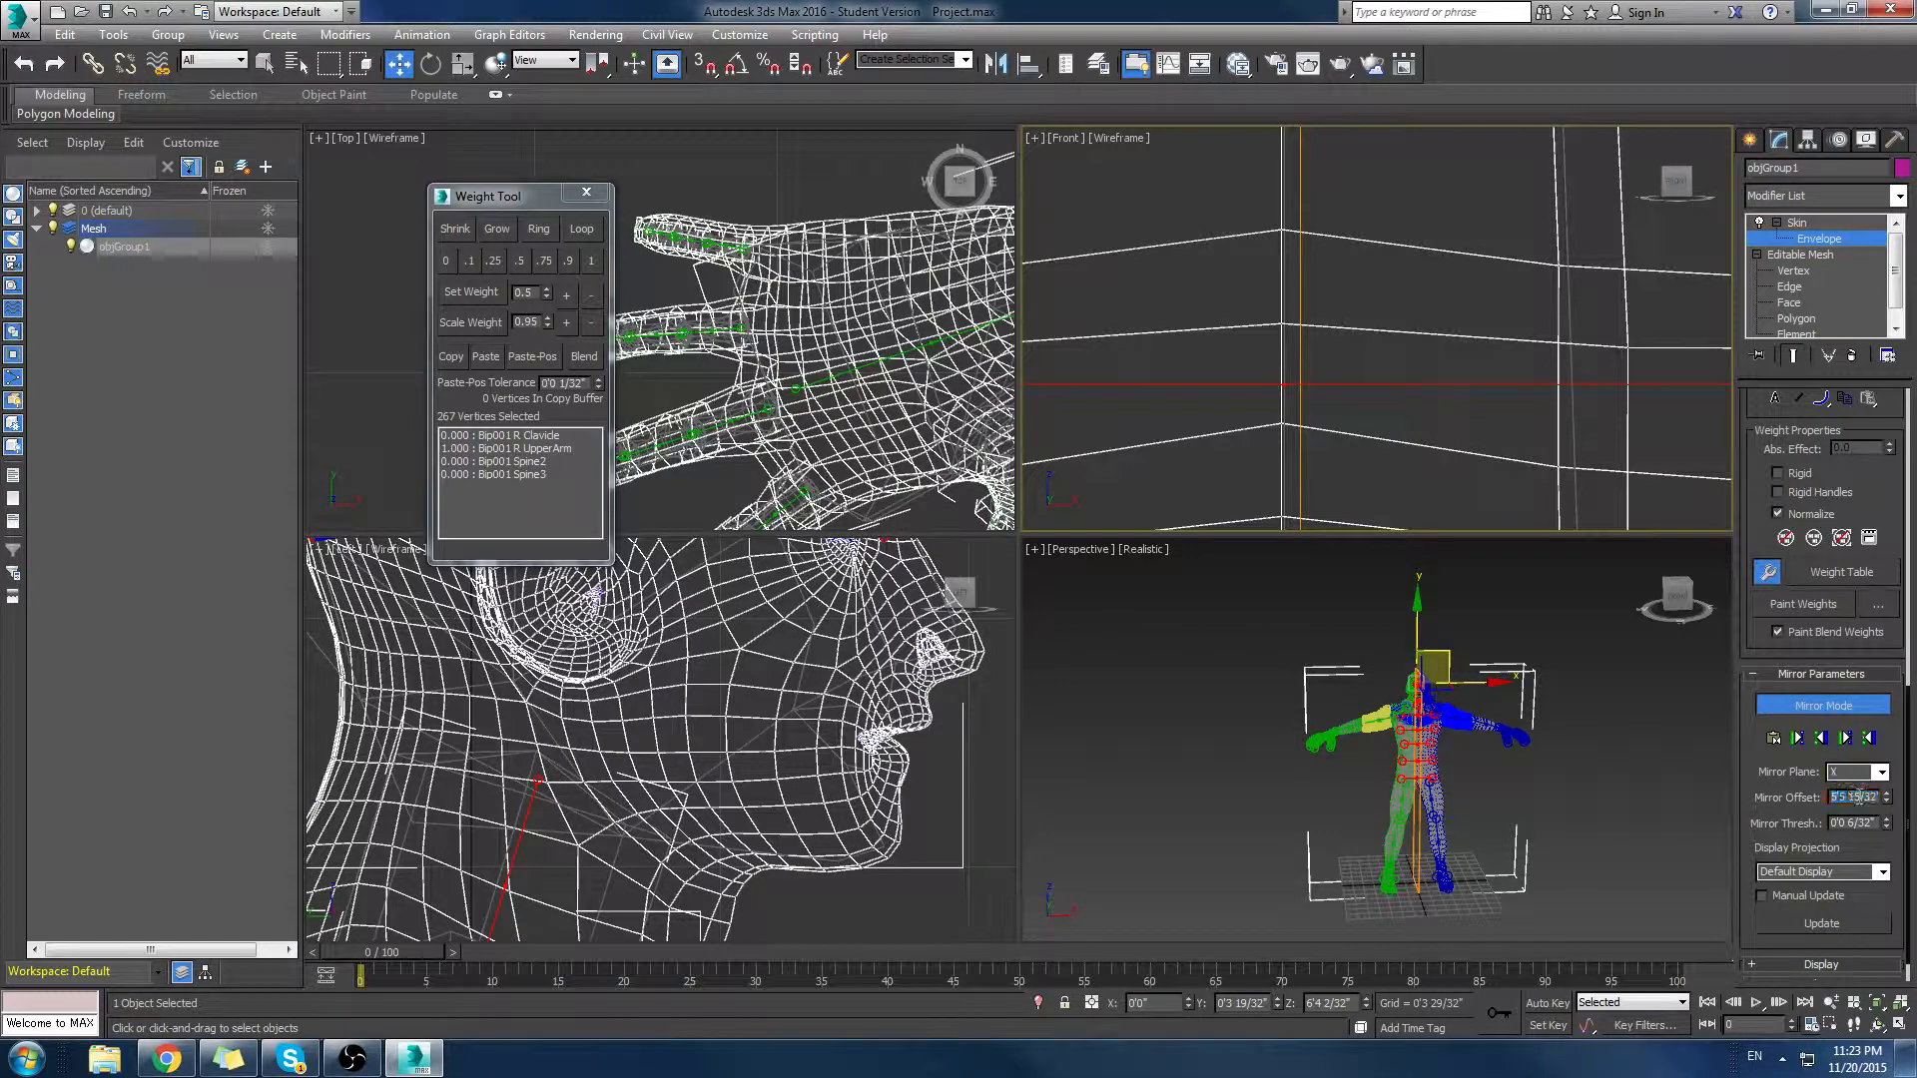
type("3")
key("Return")
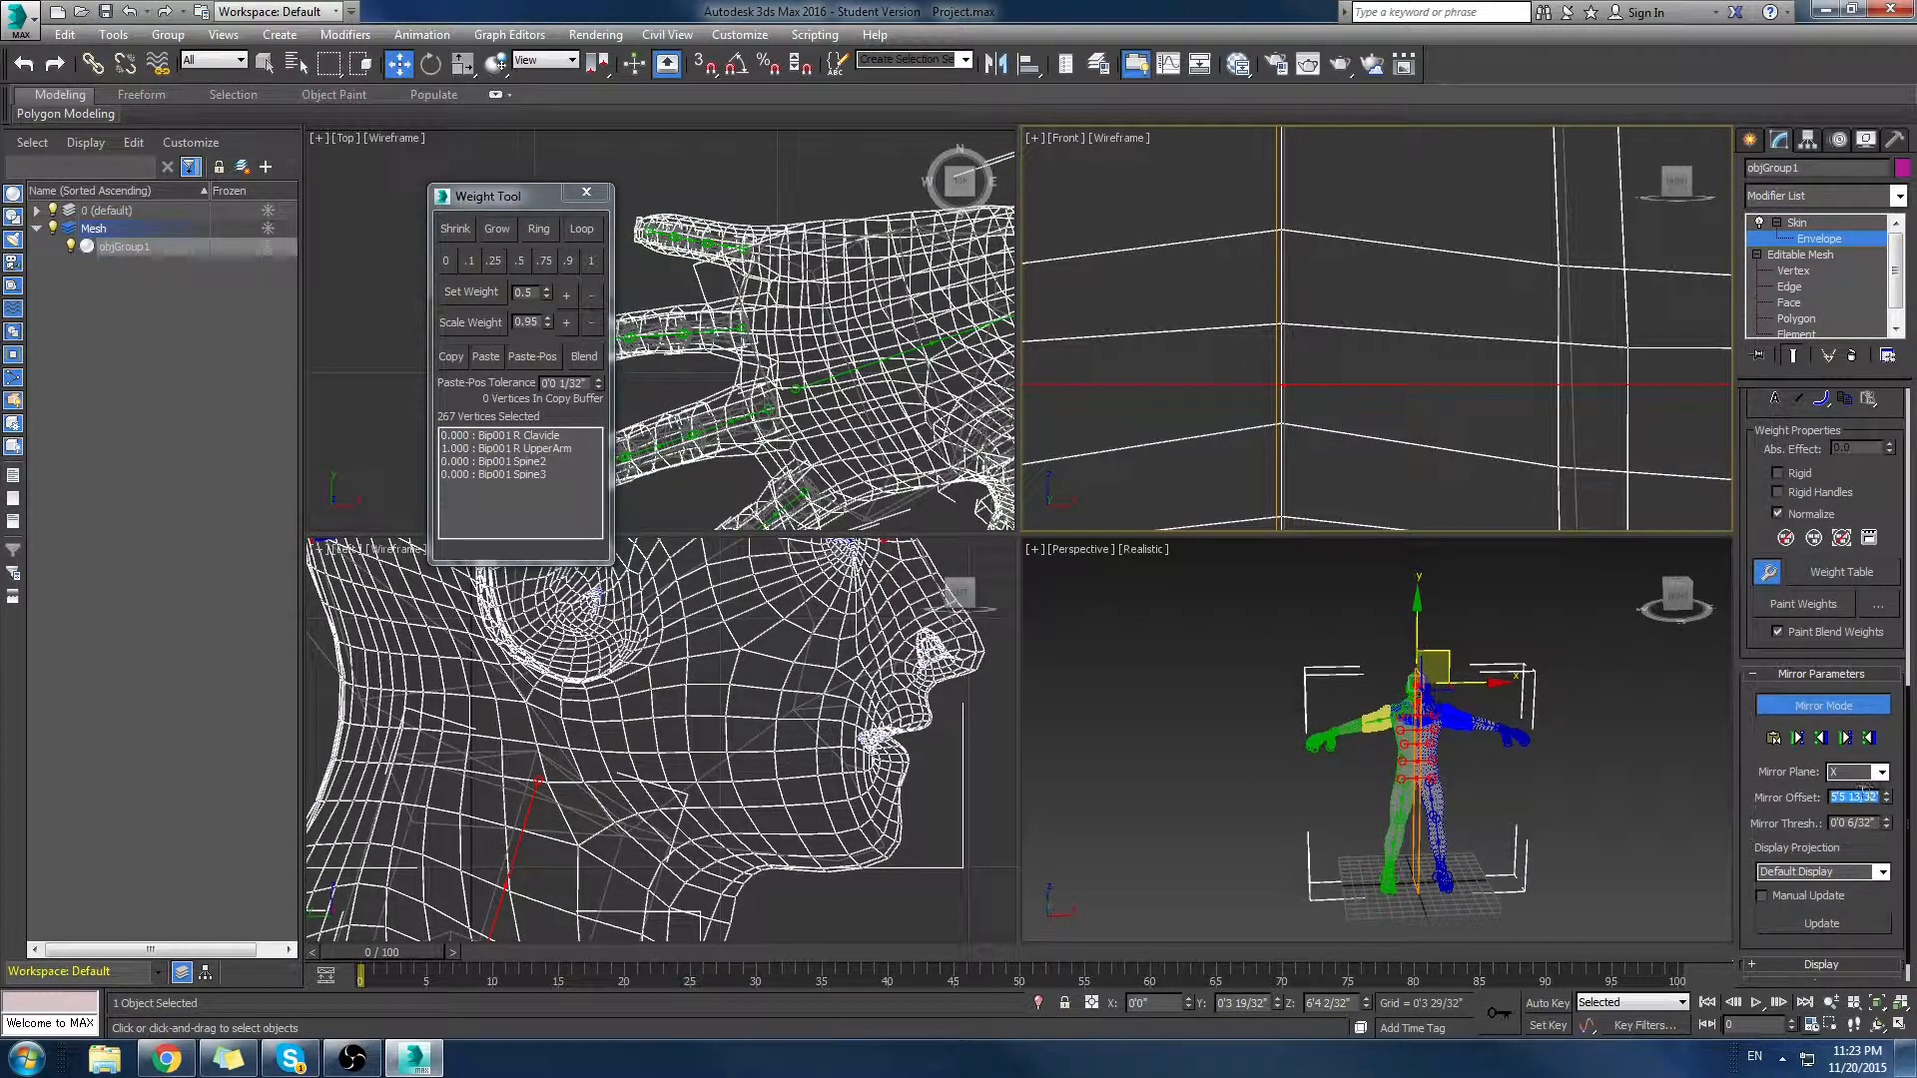
key("Return")
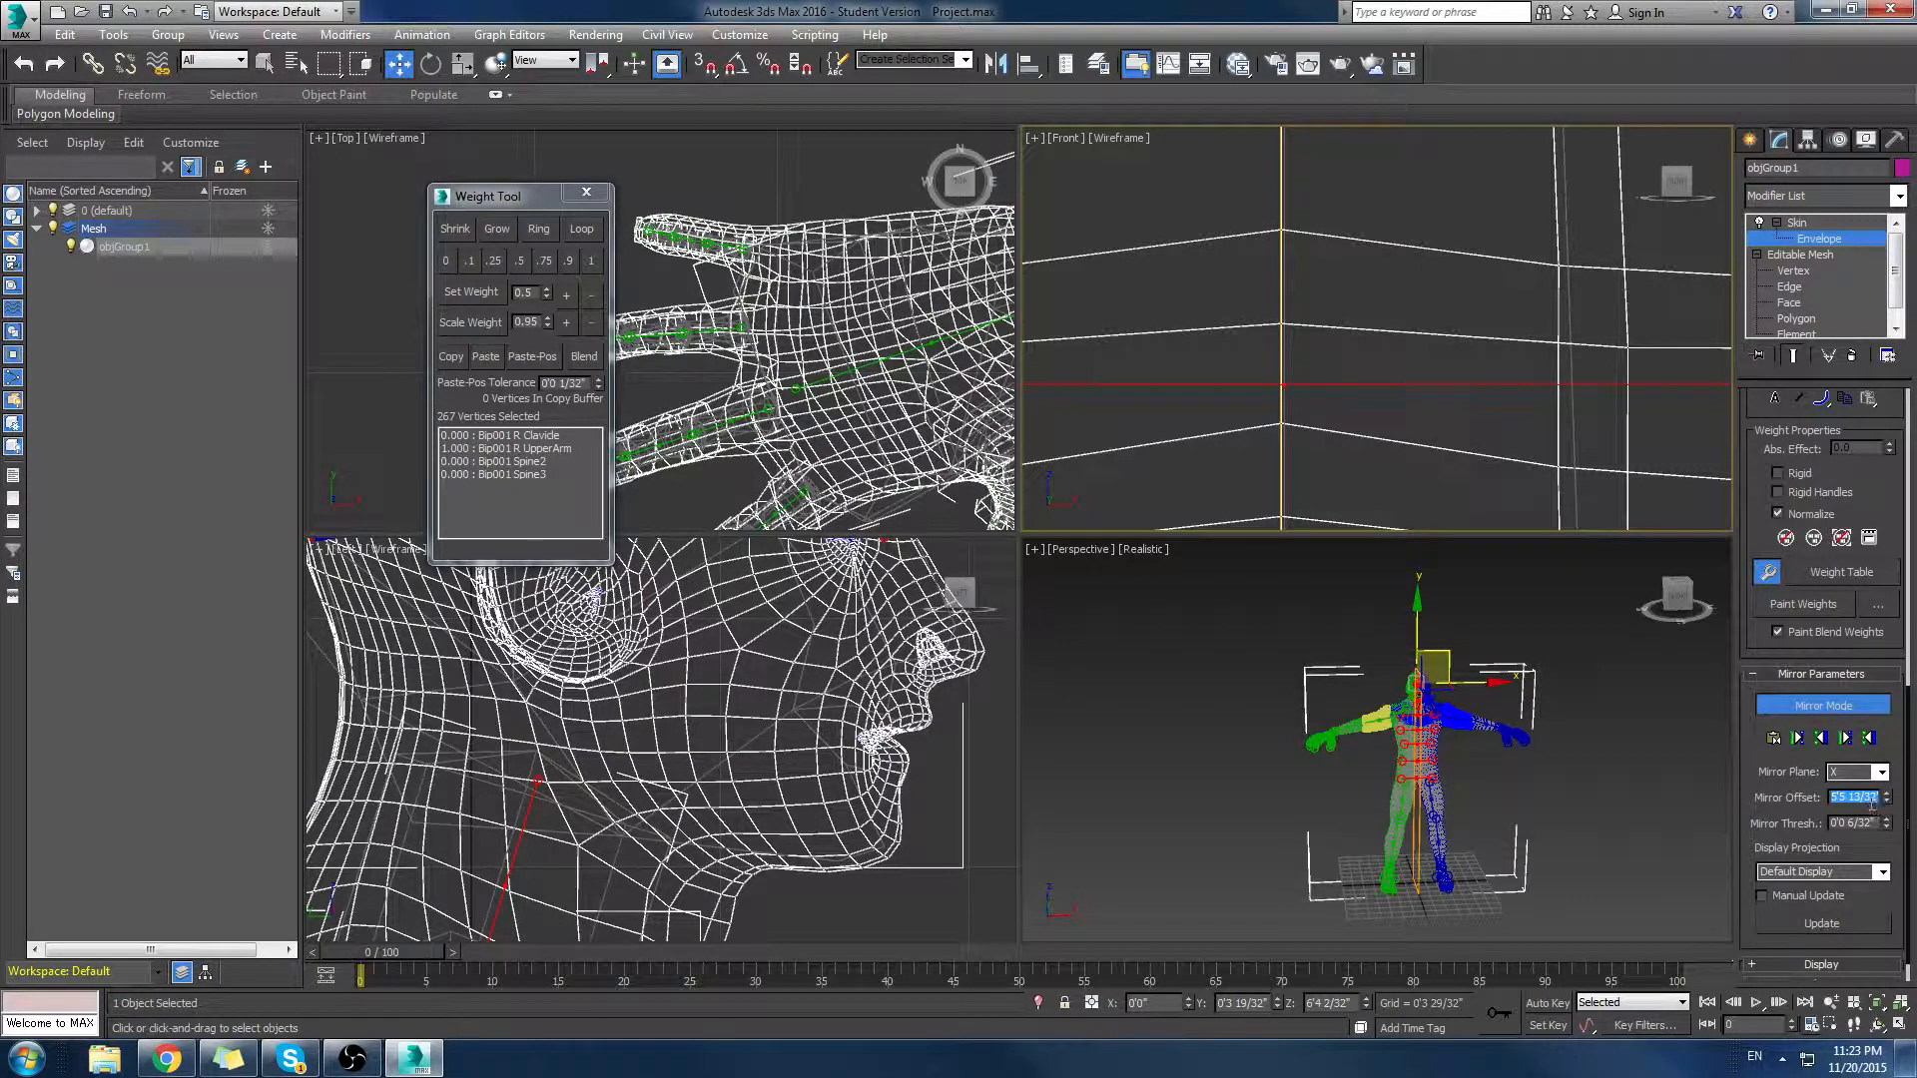
left_click_drag(1862, 798, 1903, 794)
Step: Compare the mirrored vertex colors on both arms and reduce the mirror threshold to 0'0 2/32"
middle_click_drag(1201, 821, 1393, 749, "alt")
scroll(1398, 755, "up", 3)
scroll(1393, 748, "up", 4)
middle_click_drag(1485, 625, 1423, 749)
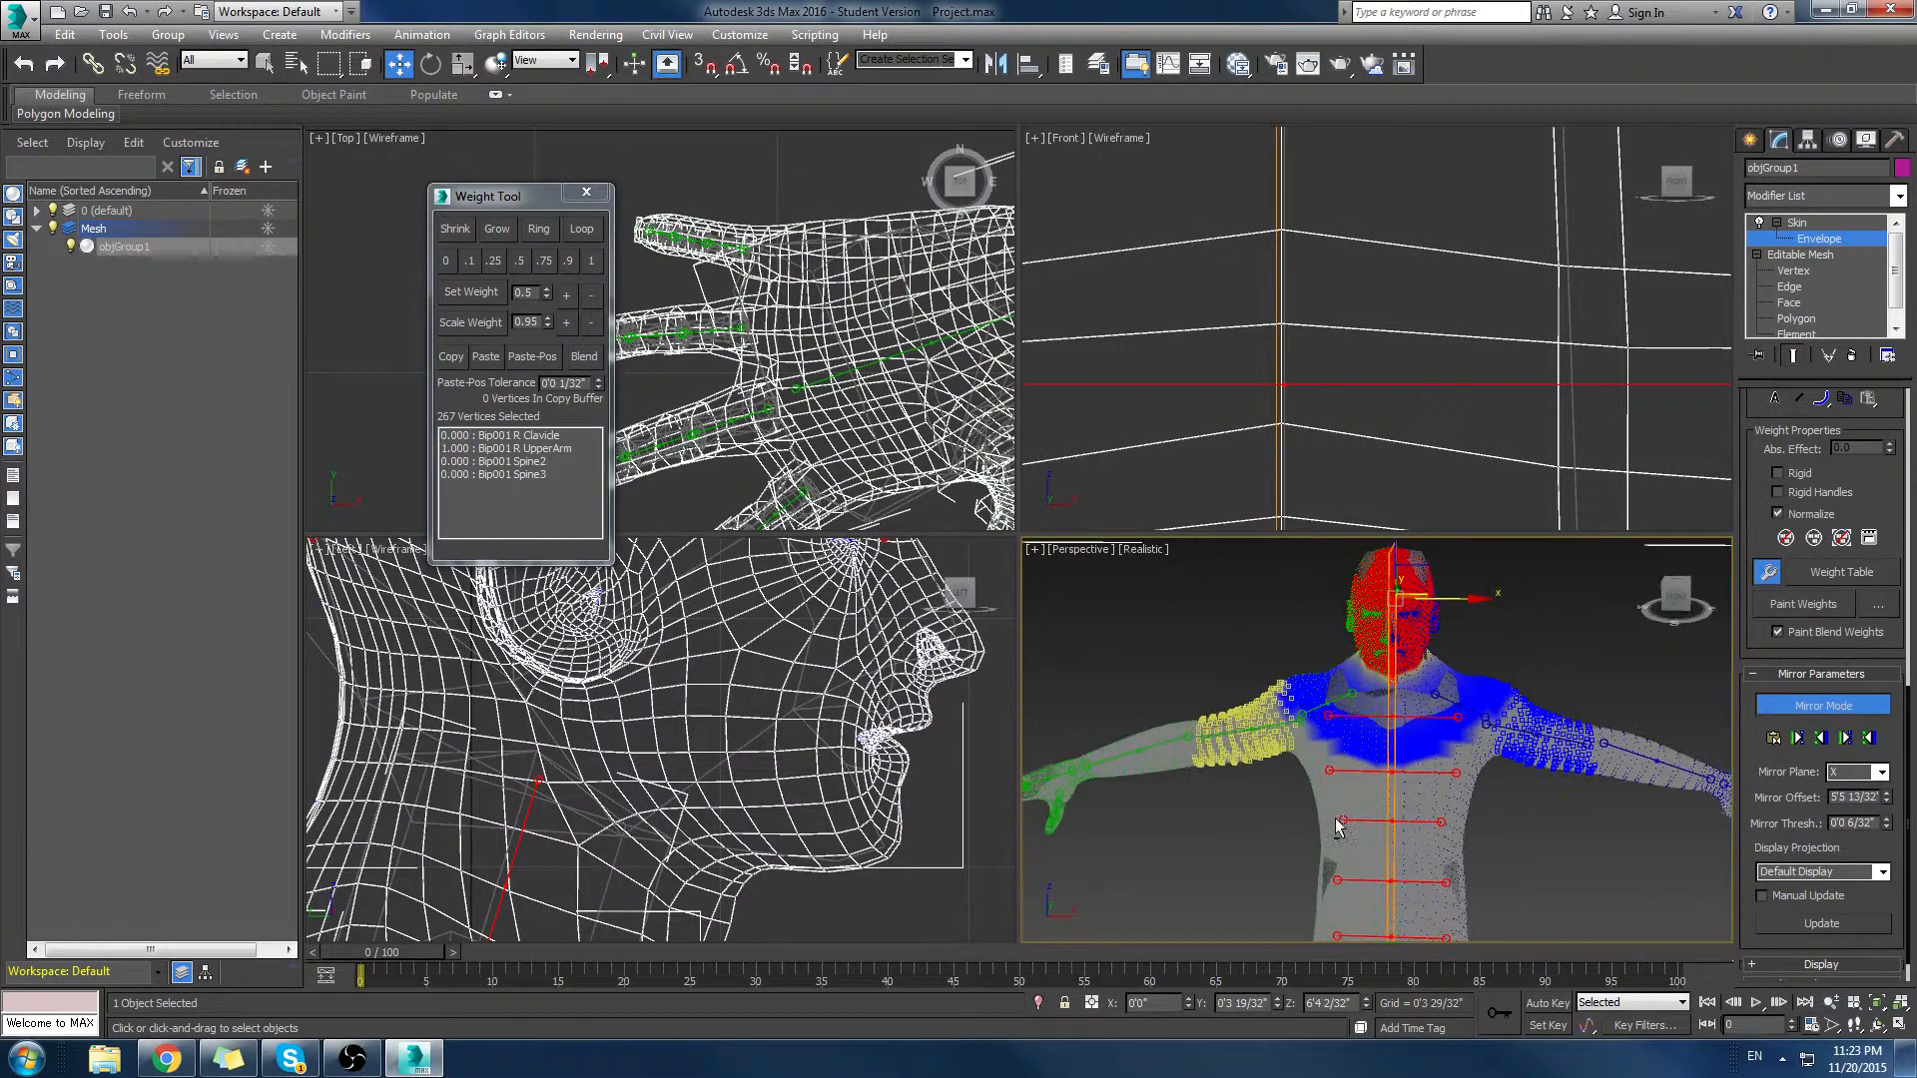
middle_click_drag(1339, 825, 1376, 779, "alt")
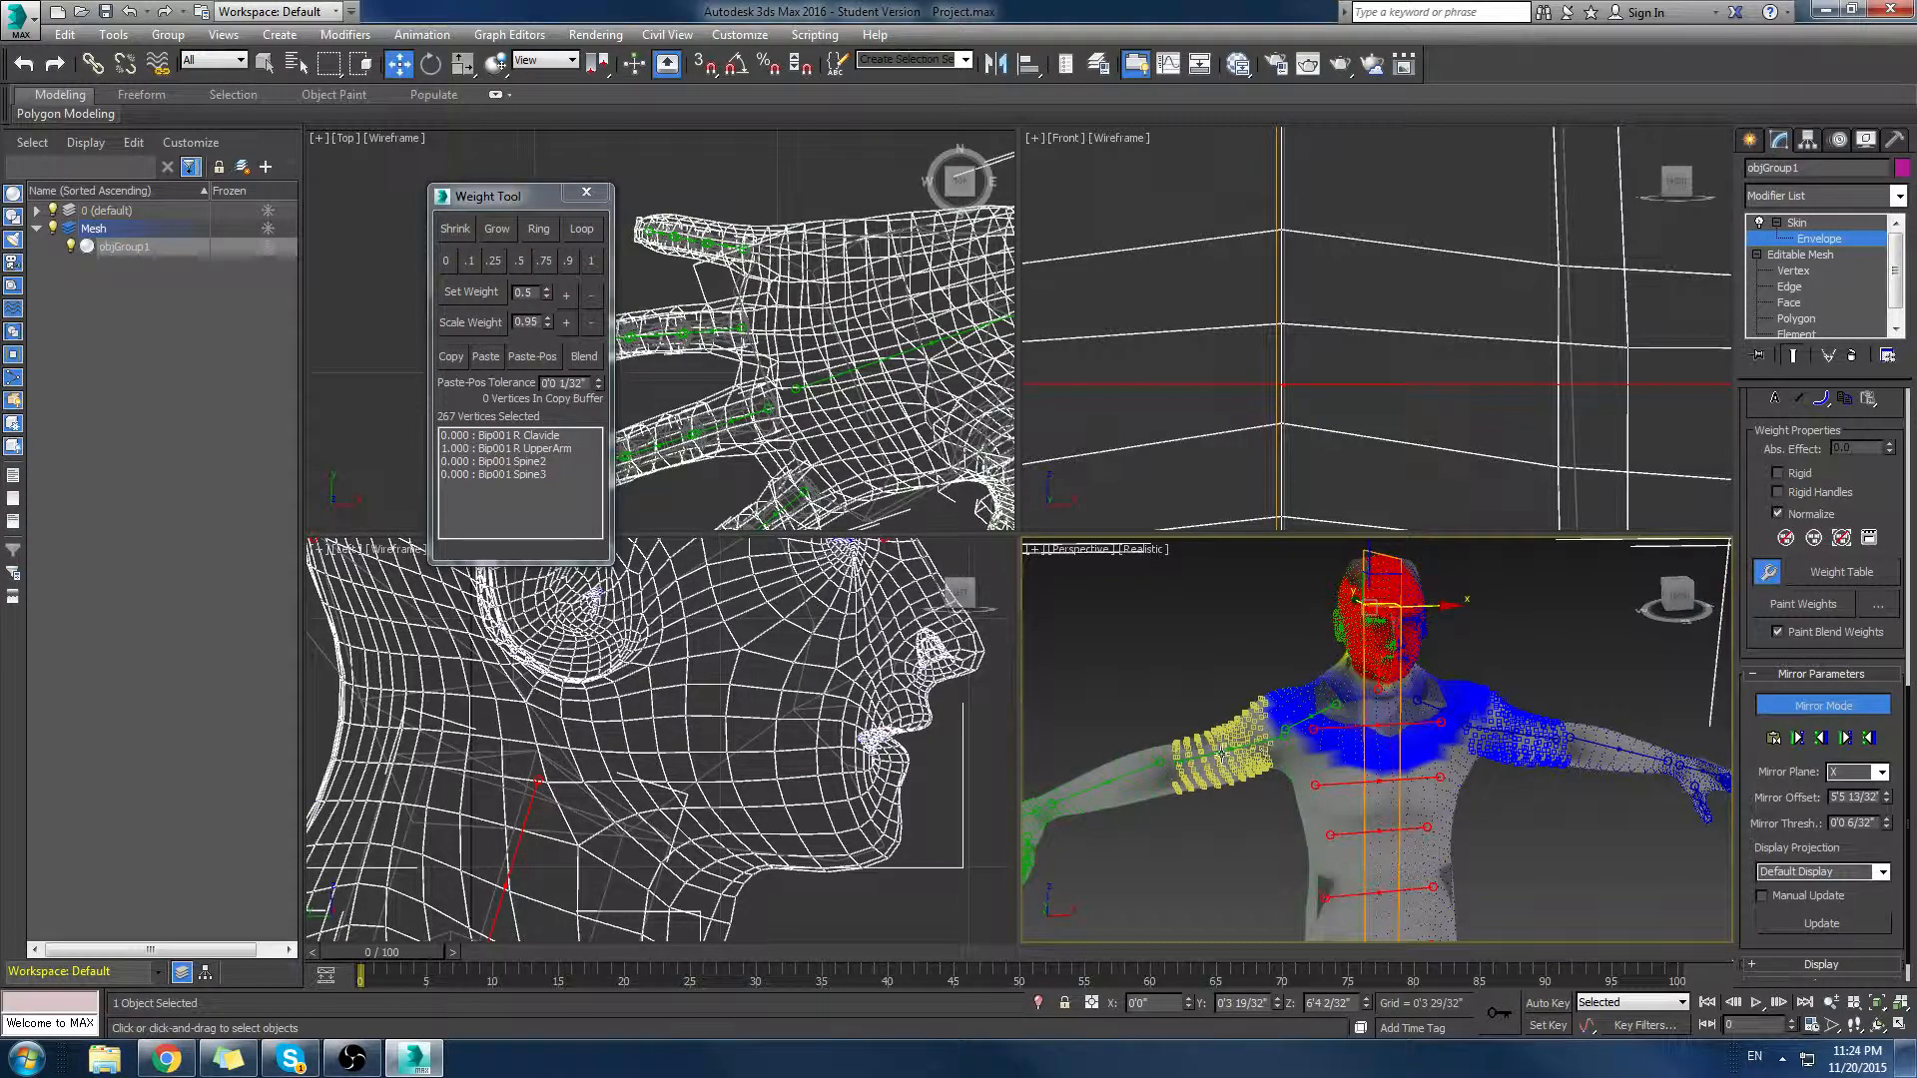
middle_click_drag(1316, 810, 1338, 804)
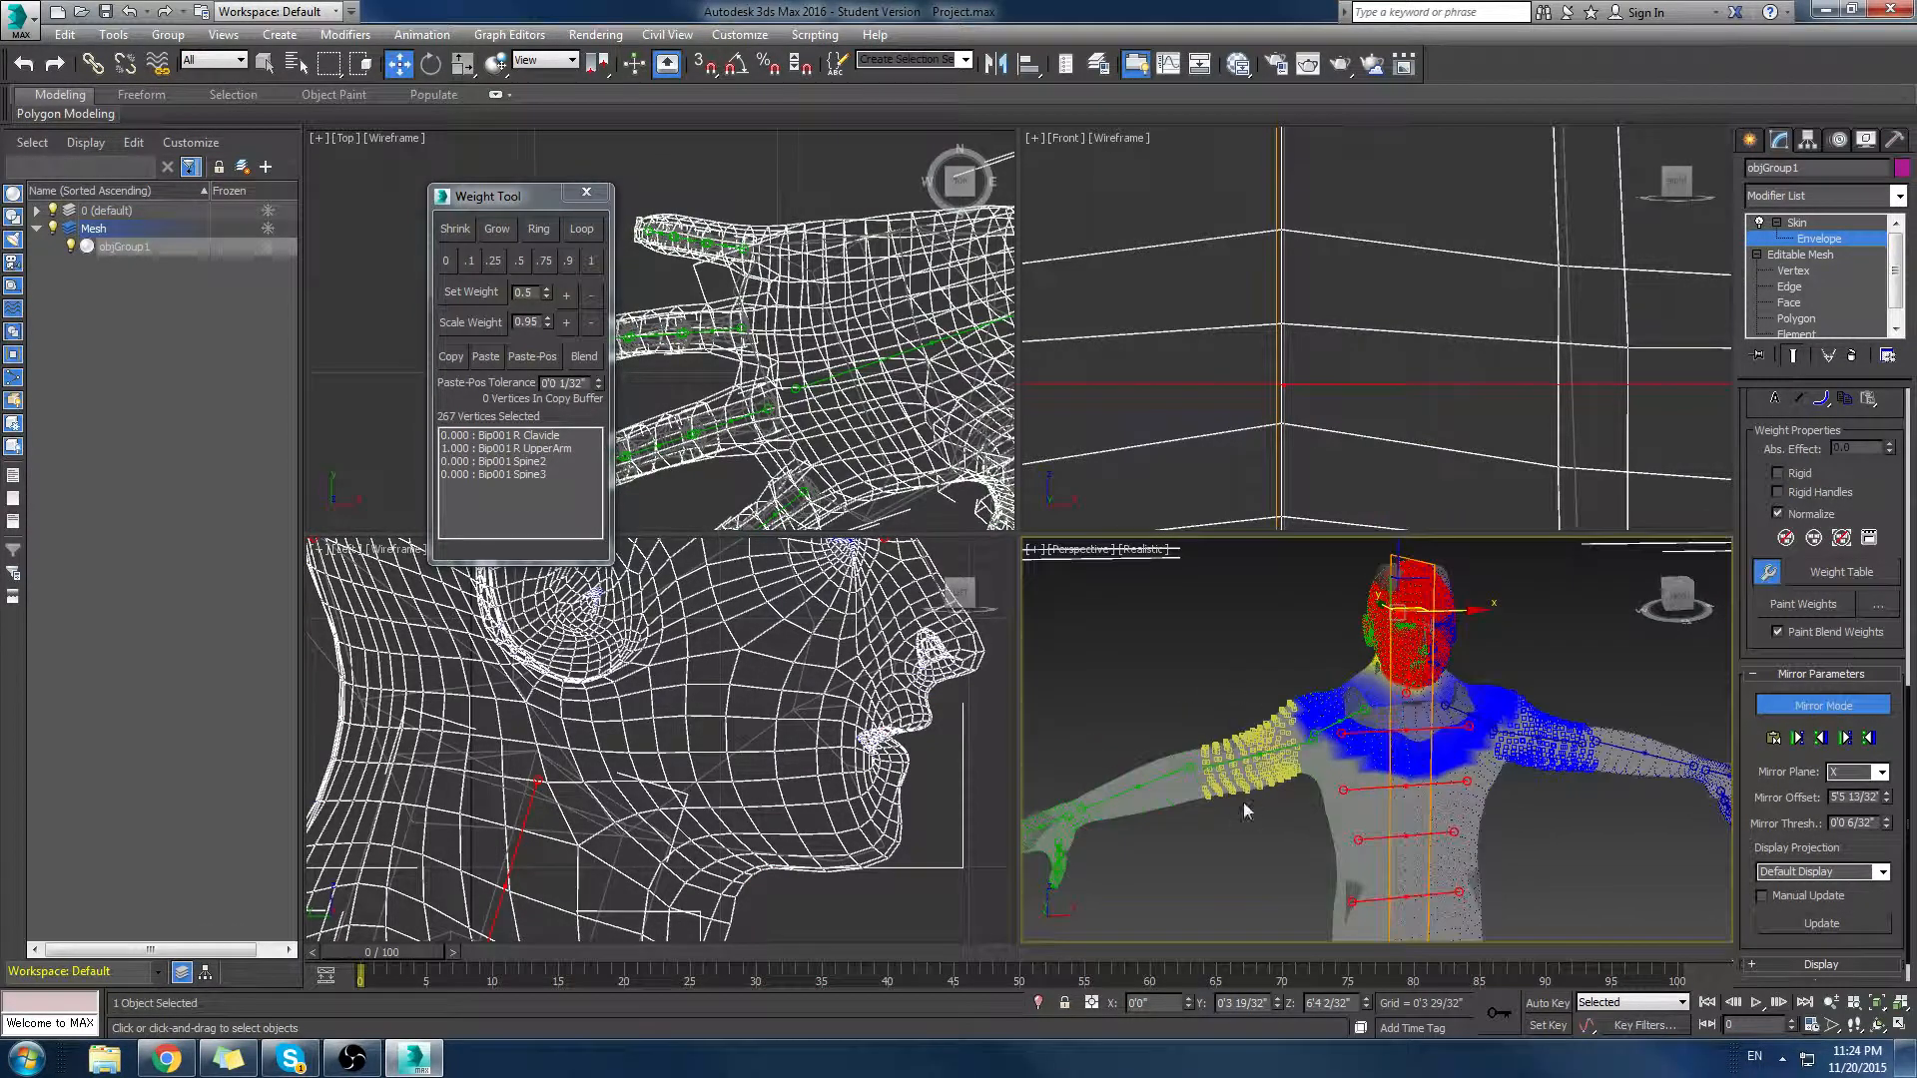
middle_click_drag(1587, 757, 1547, 721)
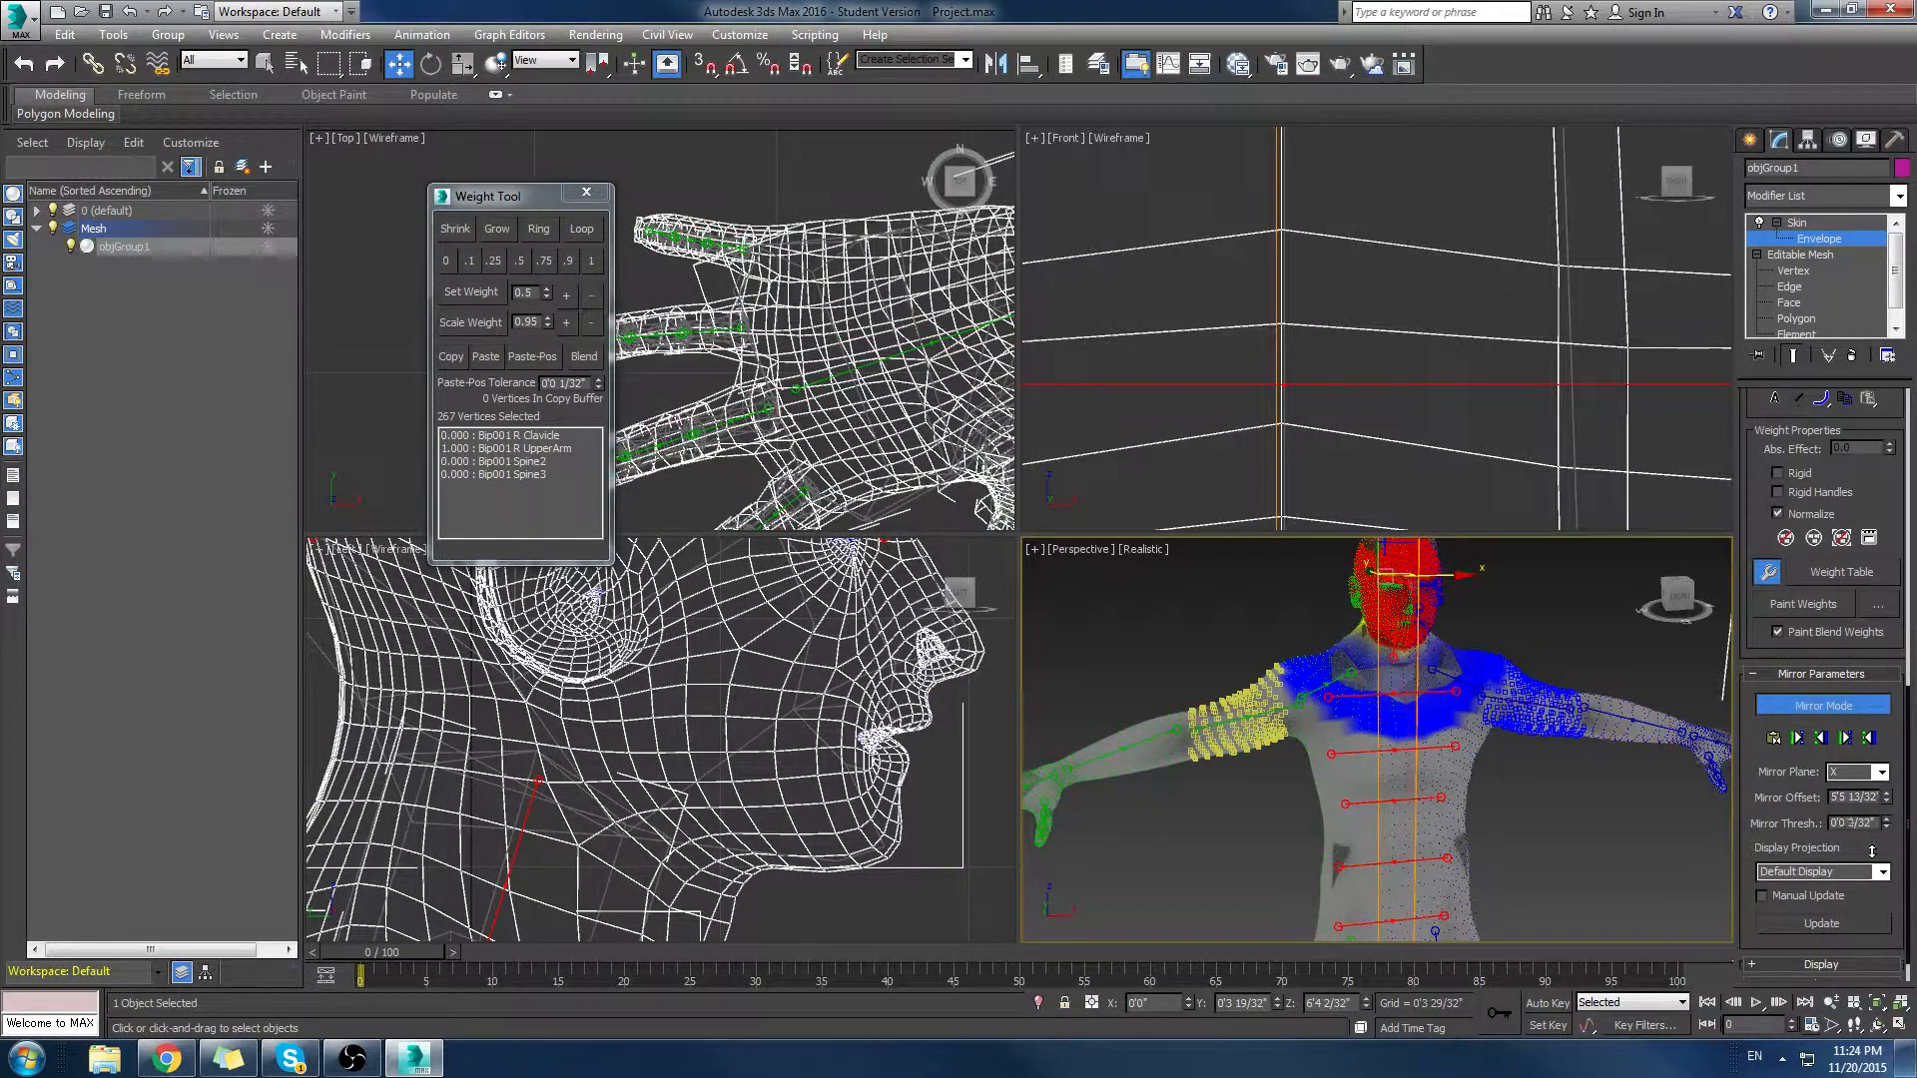
left_click_drag(1869, 845, 1864, 847)
scroll(1296, 693, "down", 5)
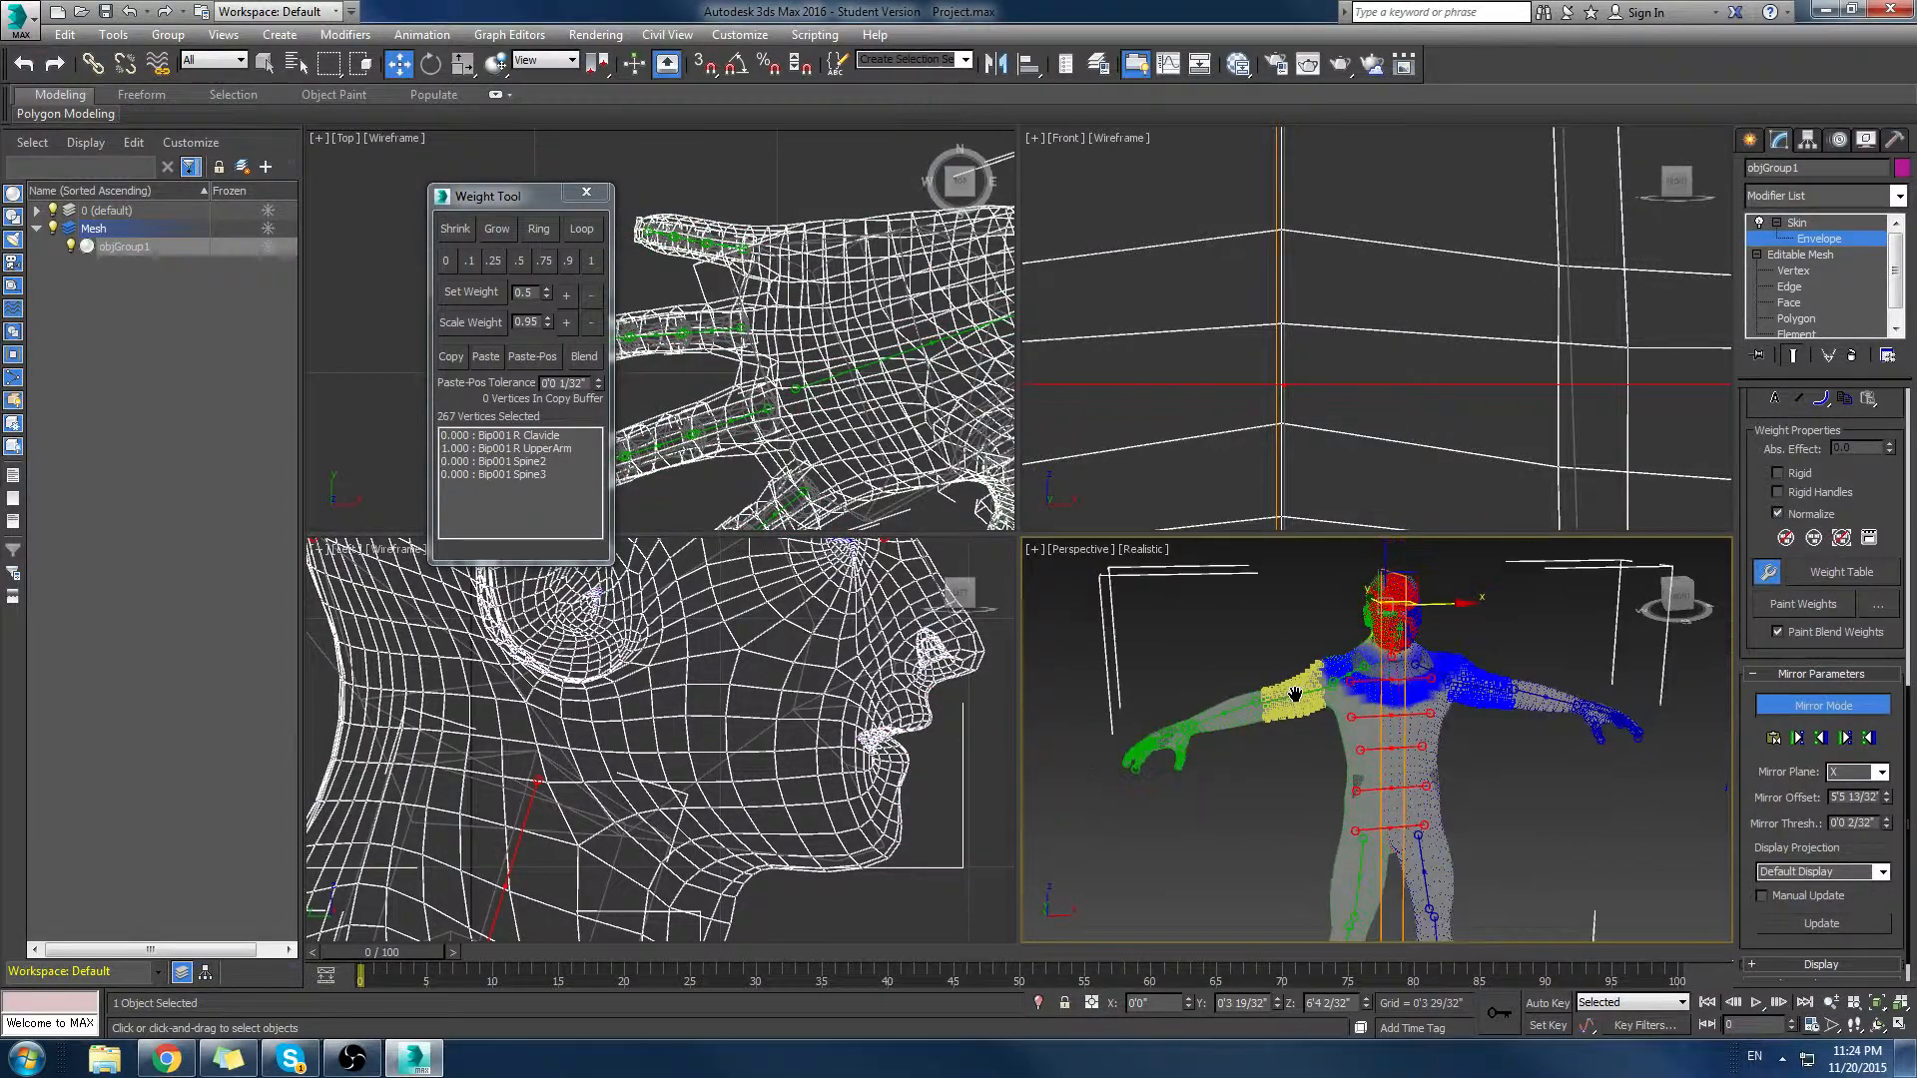
left_click_drag(1133, 597, 1321, 852)
left_click_drag(1200, 625, 1344, 931)
middle_click_drag(1372, 820, 1391, 805, "alt")
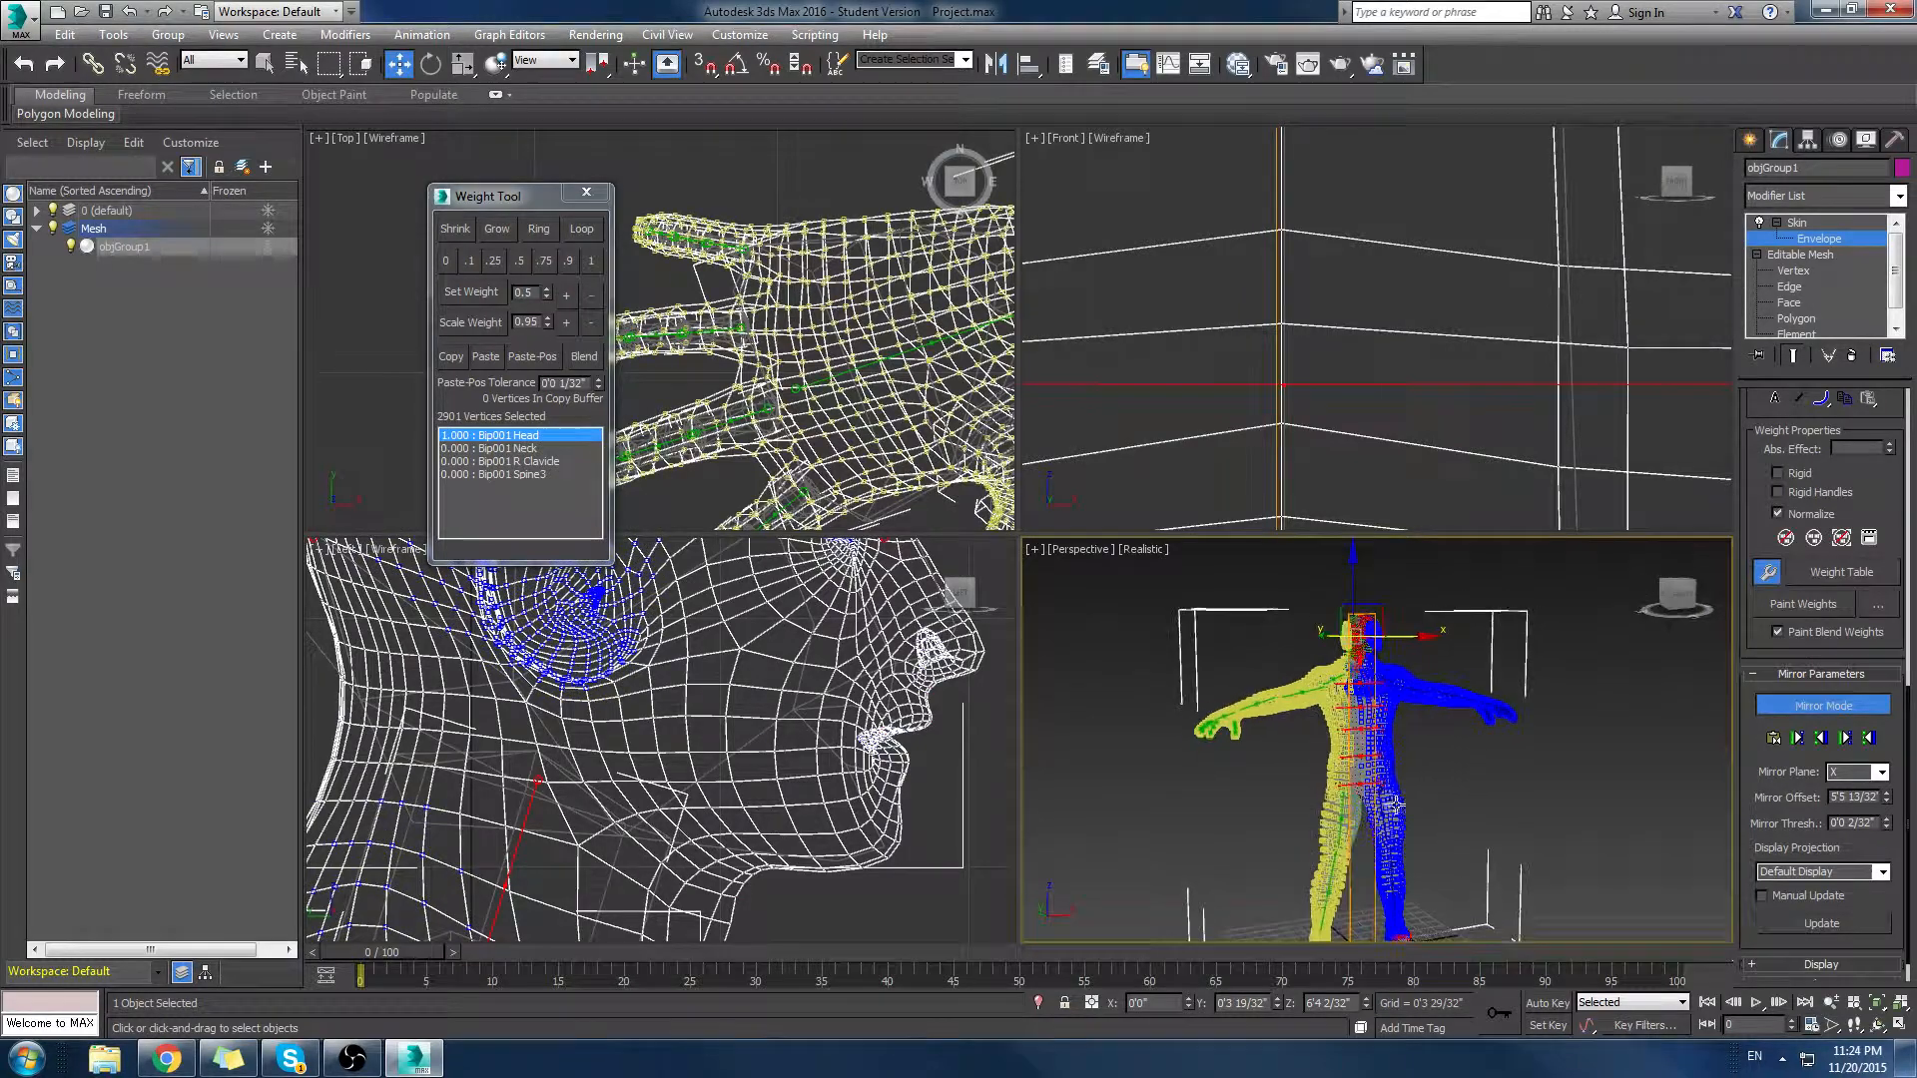
middle_click_drag(1395, 729, 1448, 807)
scroll(1453, 807, "up", 5)
middle_click_drag(1334, 777, 1456, 747, "alt")
left_click(1528, 707)
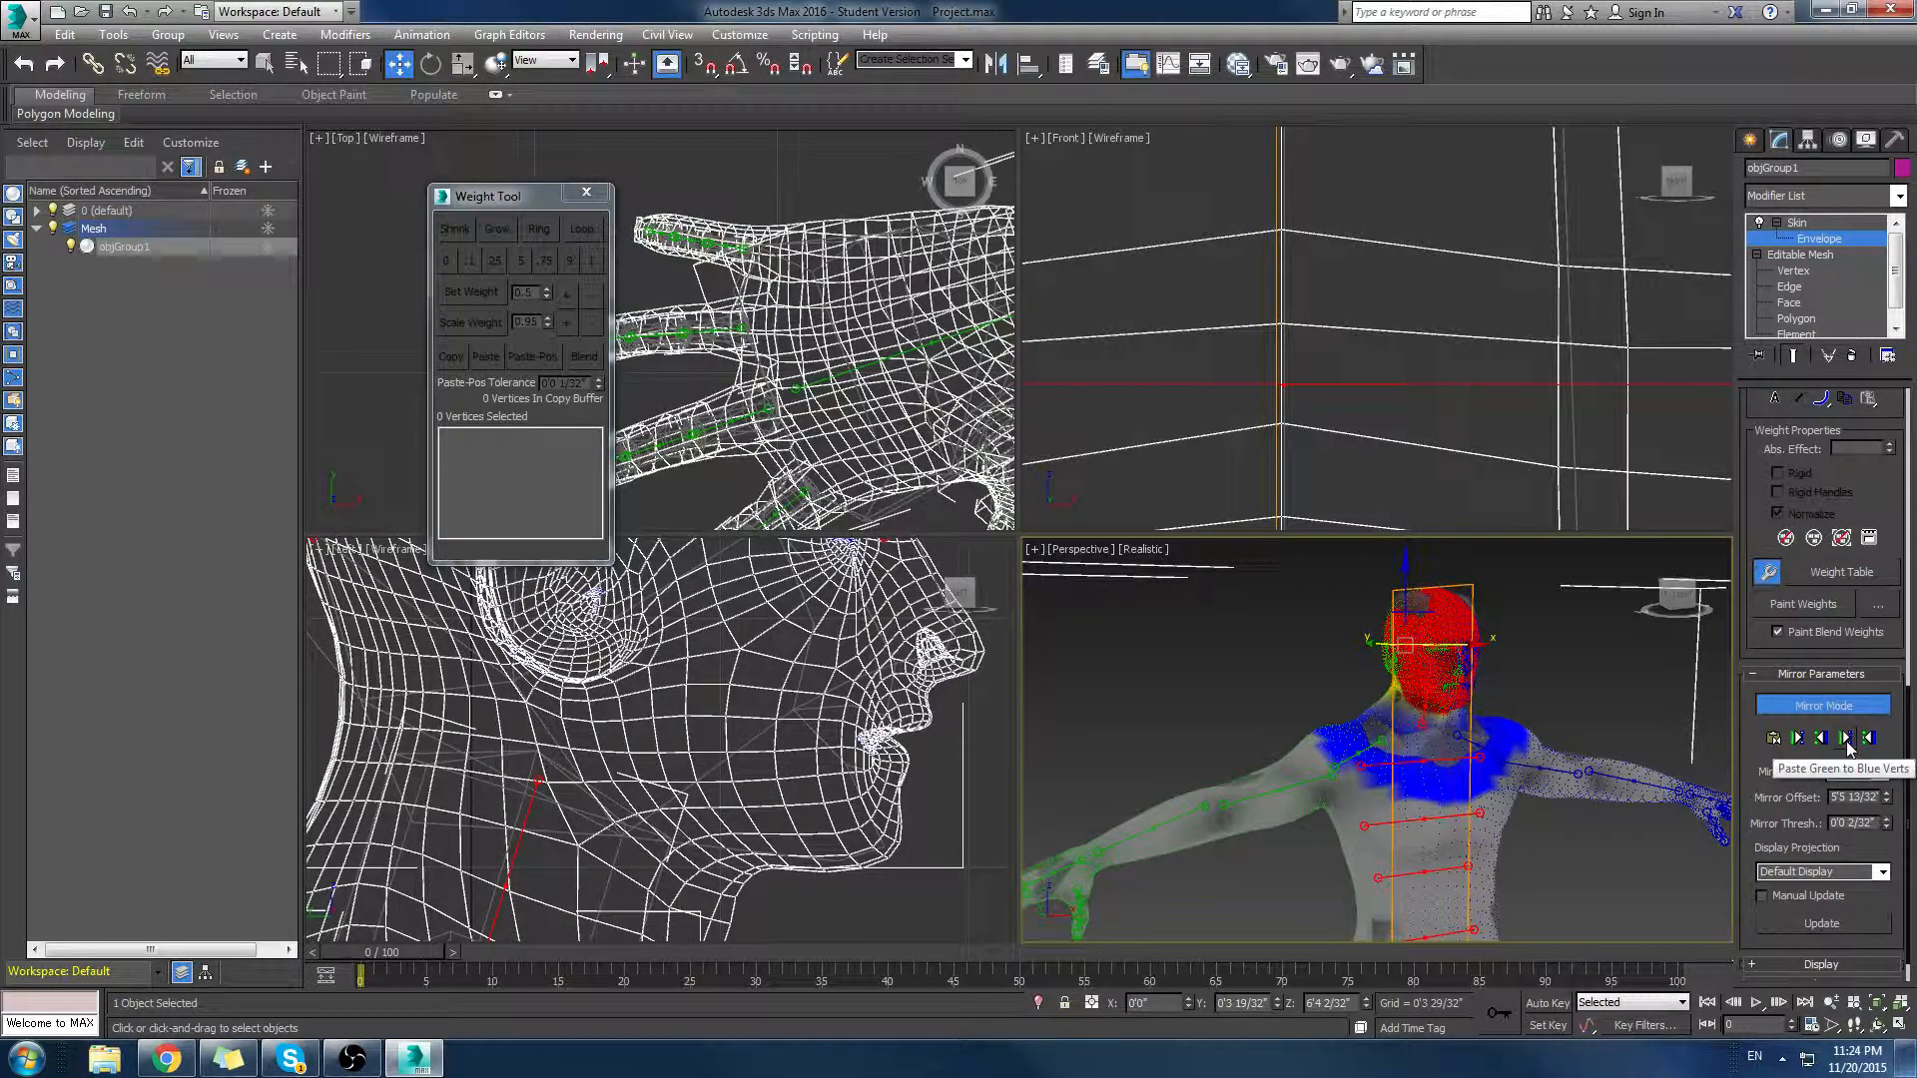
Step: Paste the skin weights from the green to the blue vertices and leave envelope editing
middle_click_drag(1454, 789, 1358, 759, "alt")
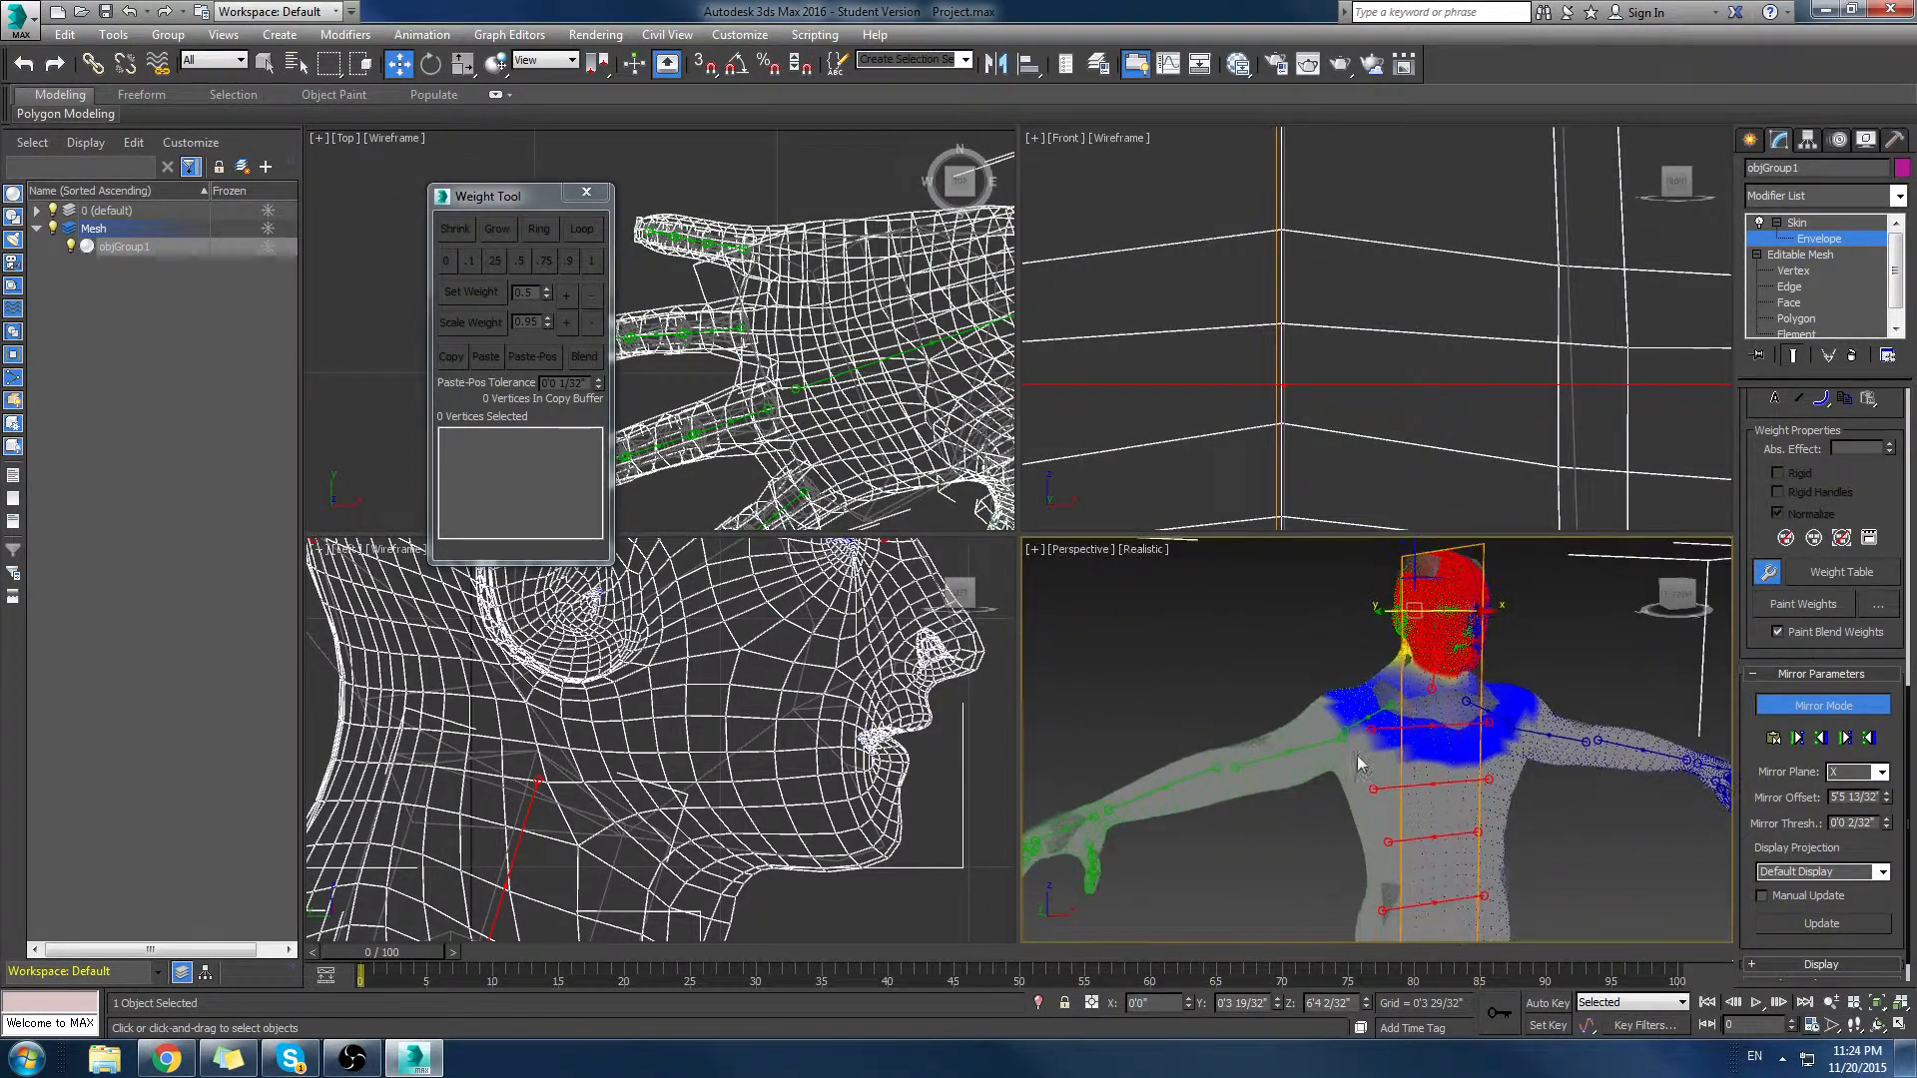
left_click(1846, 738)
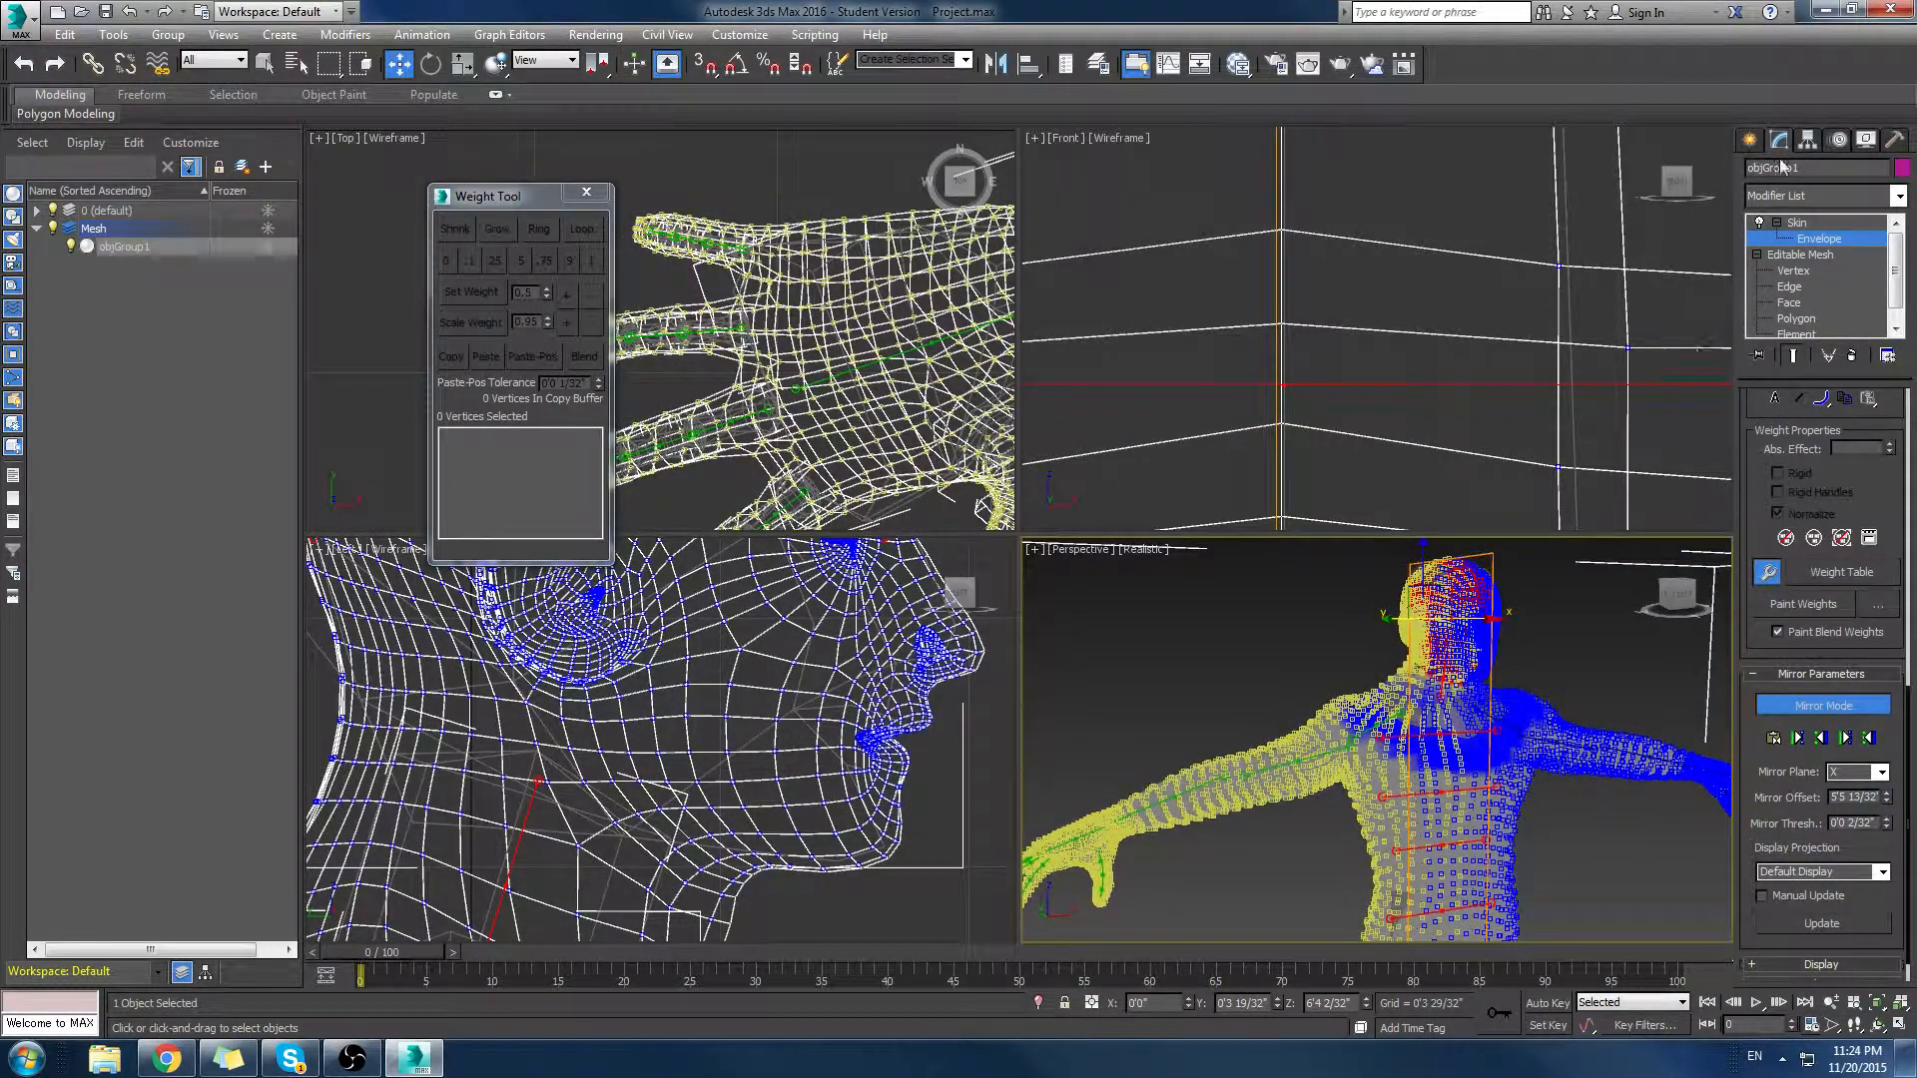
left_click(1743, 143)
middle_click_drag(1283, 861, 1115, 851)
scroll(1177, 839, "down", 3)
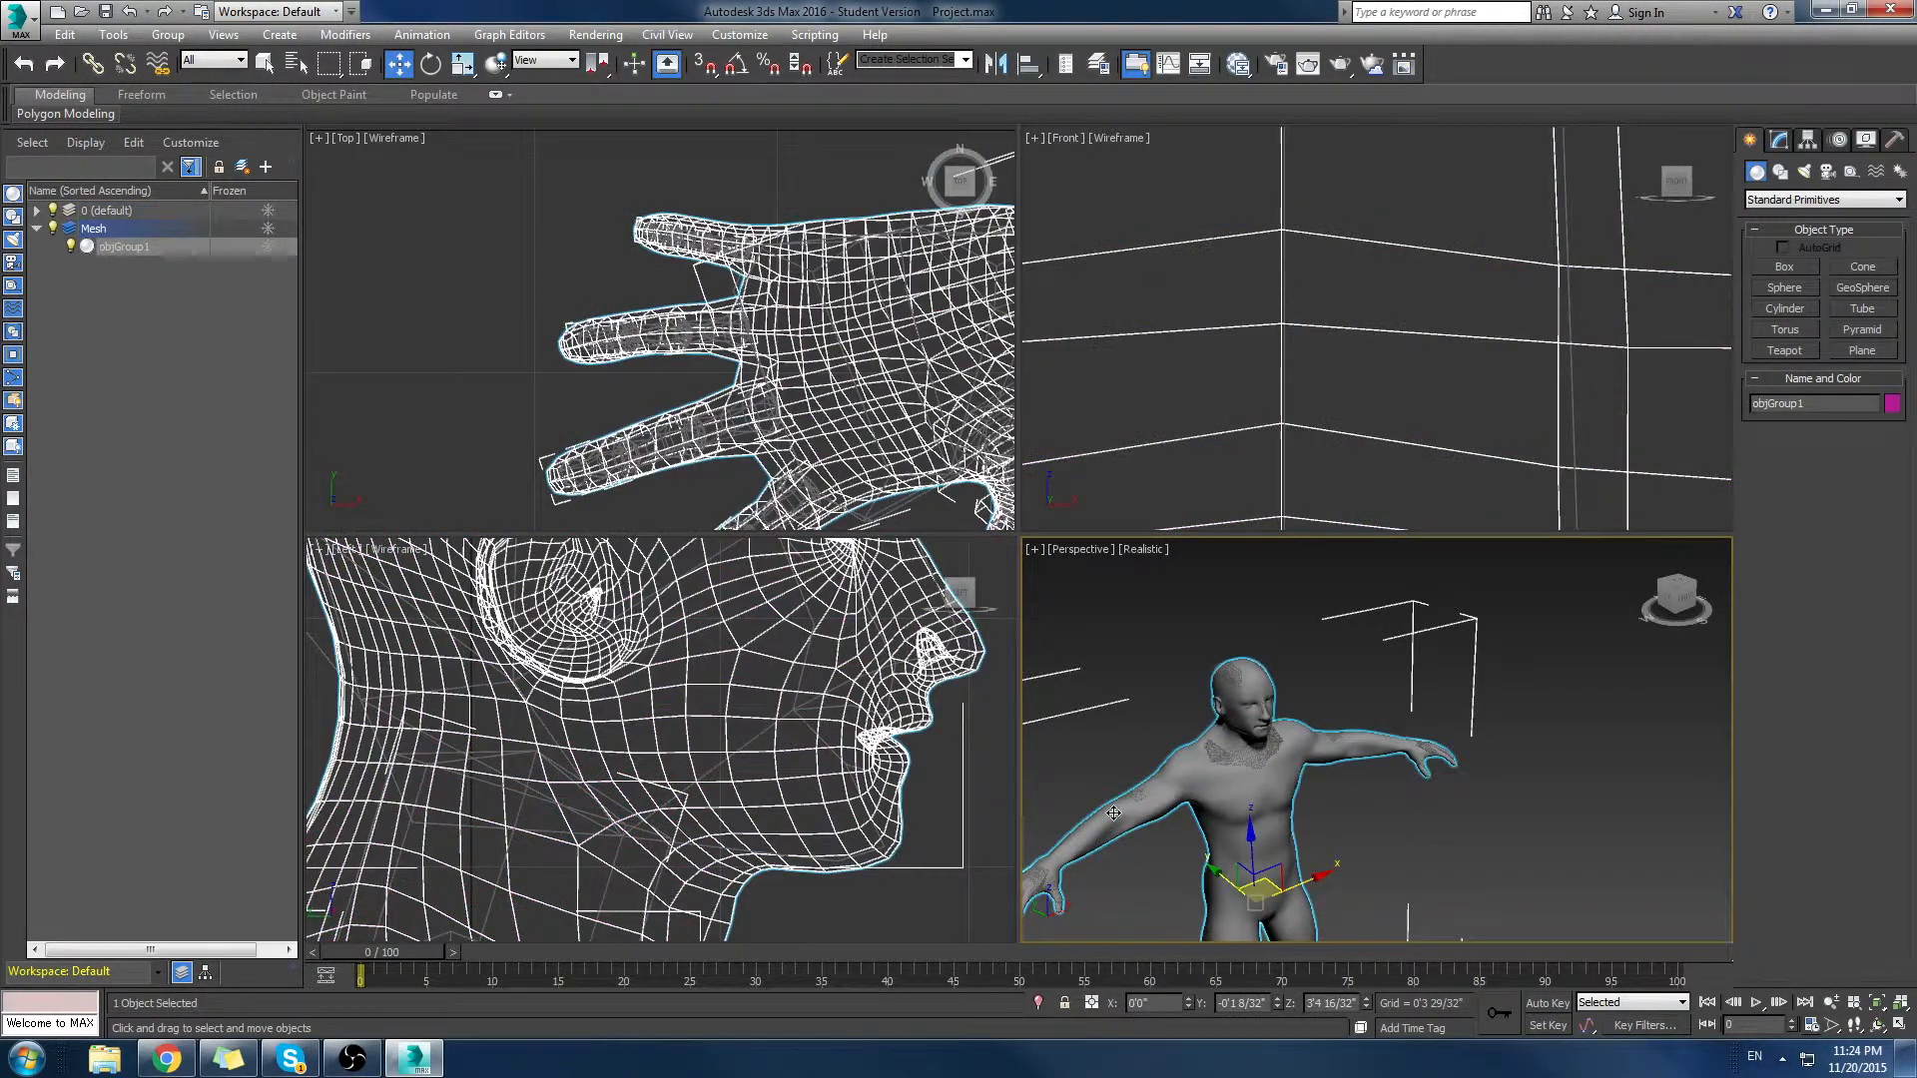
Step: Test the weights by rotating the right forearm bone forward at the elbow
left_click(1113, 813)
key("e")
left_click_drag(1123, 875, 1224, 794)
middle_click(899, 418)
key("z")
middle_click_drag(841, 417, 649, 402)
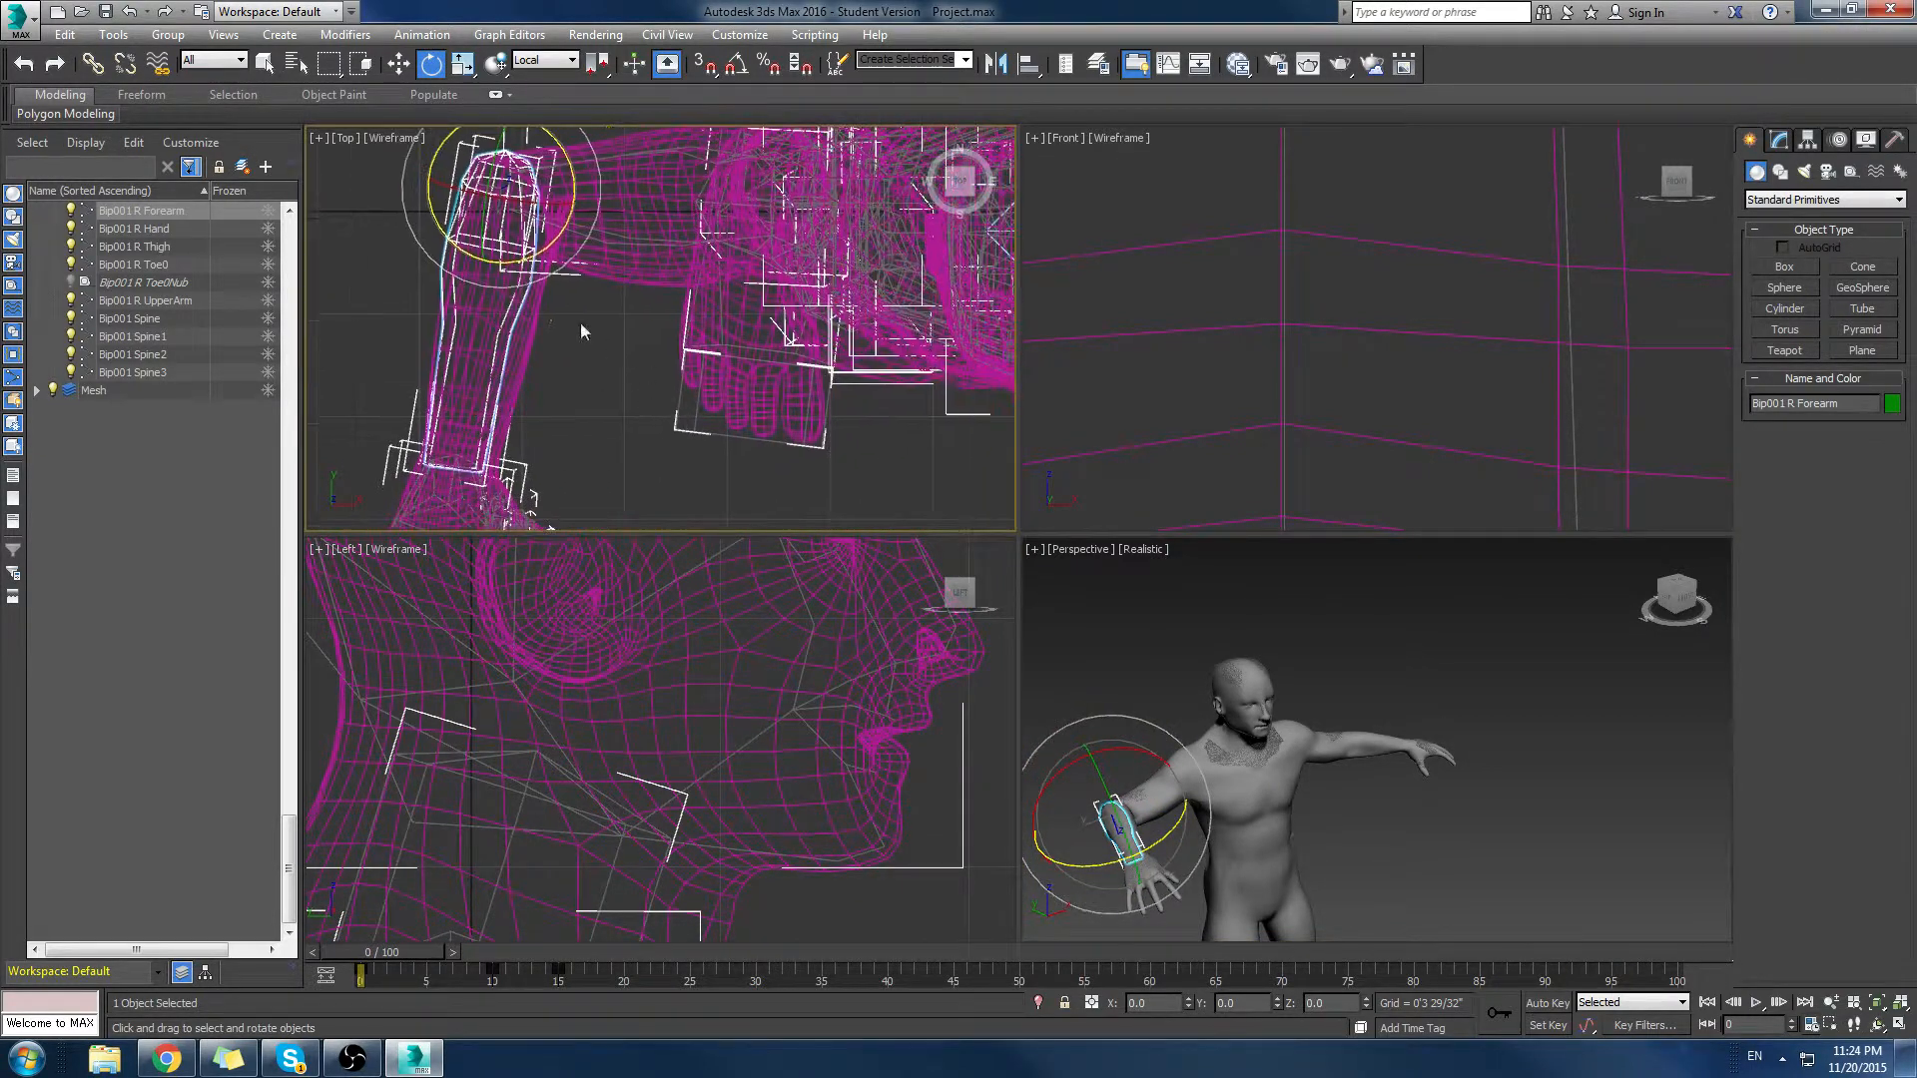
Step: Change the top viewport's display from wireframe to Shaded and frame the whole body in it
left_click(394, 138)
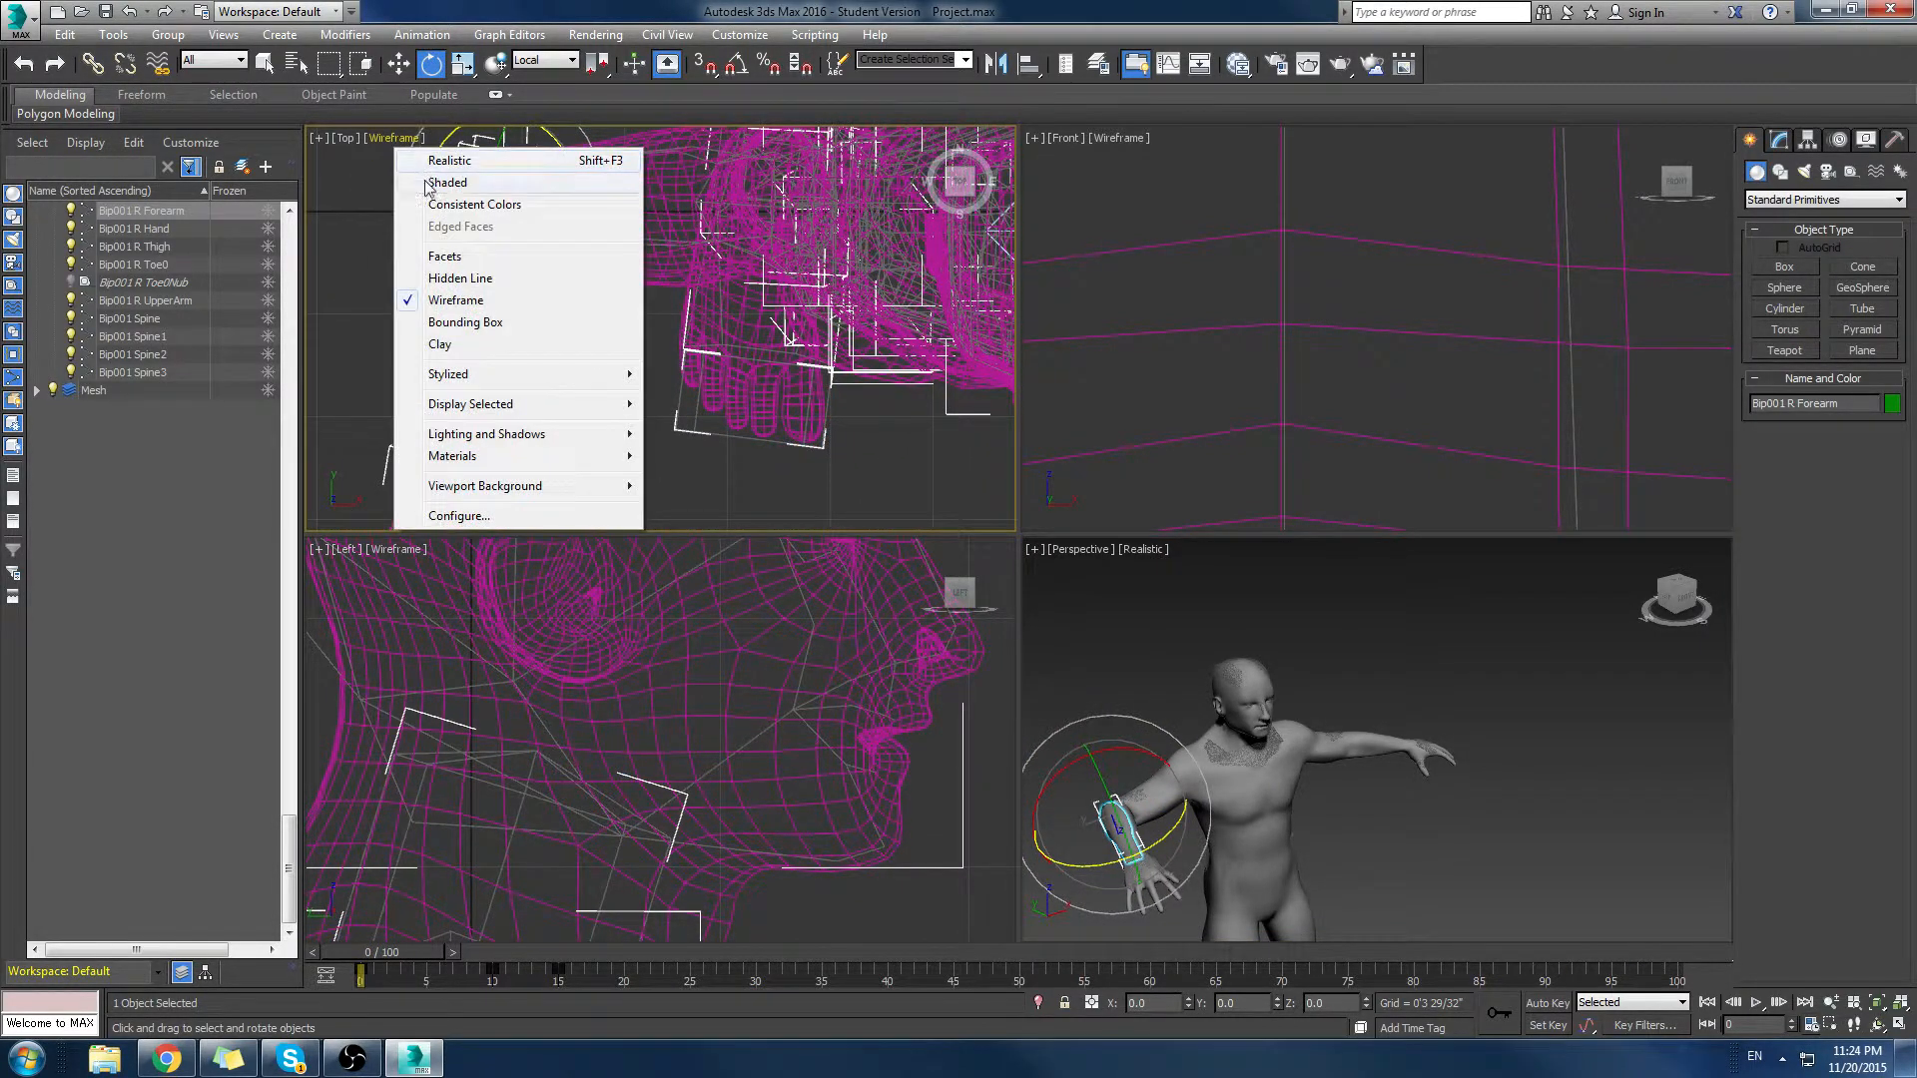
left_click(432, 180)
scroll(668, 383, "down", 3)
middle_click_drag(874, 429, 642, 366)
Step: Try to test the mirrored weights by rotating the left forearm in the top viewport
left_click(896, 261)
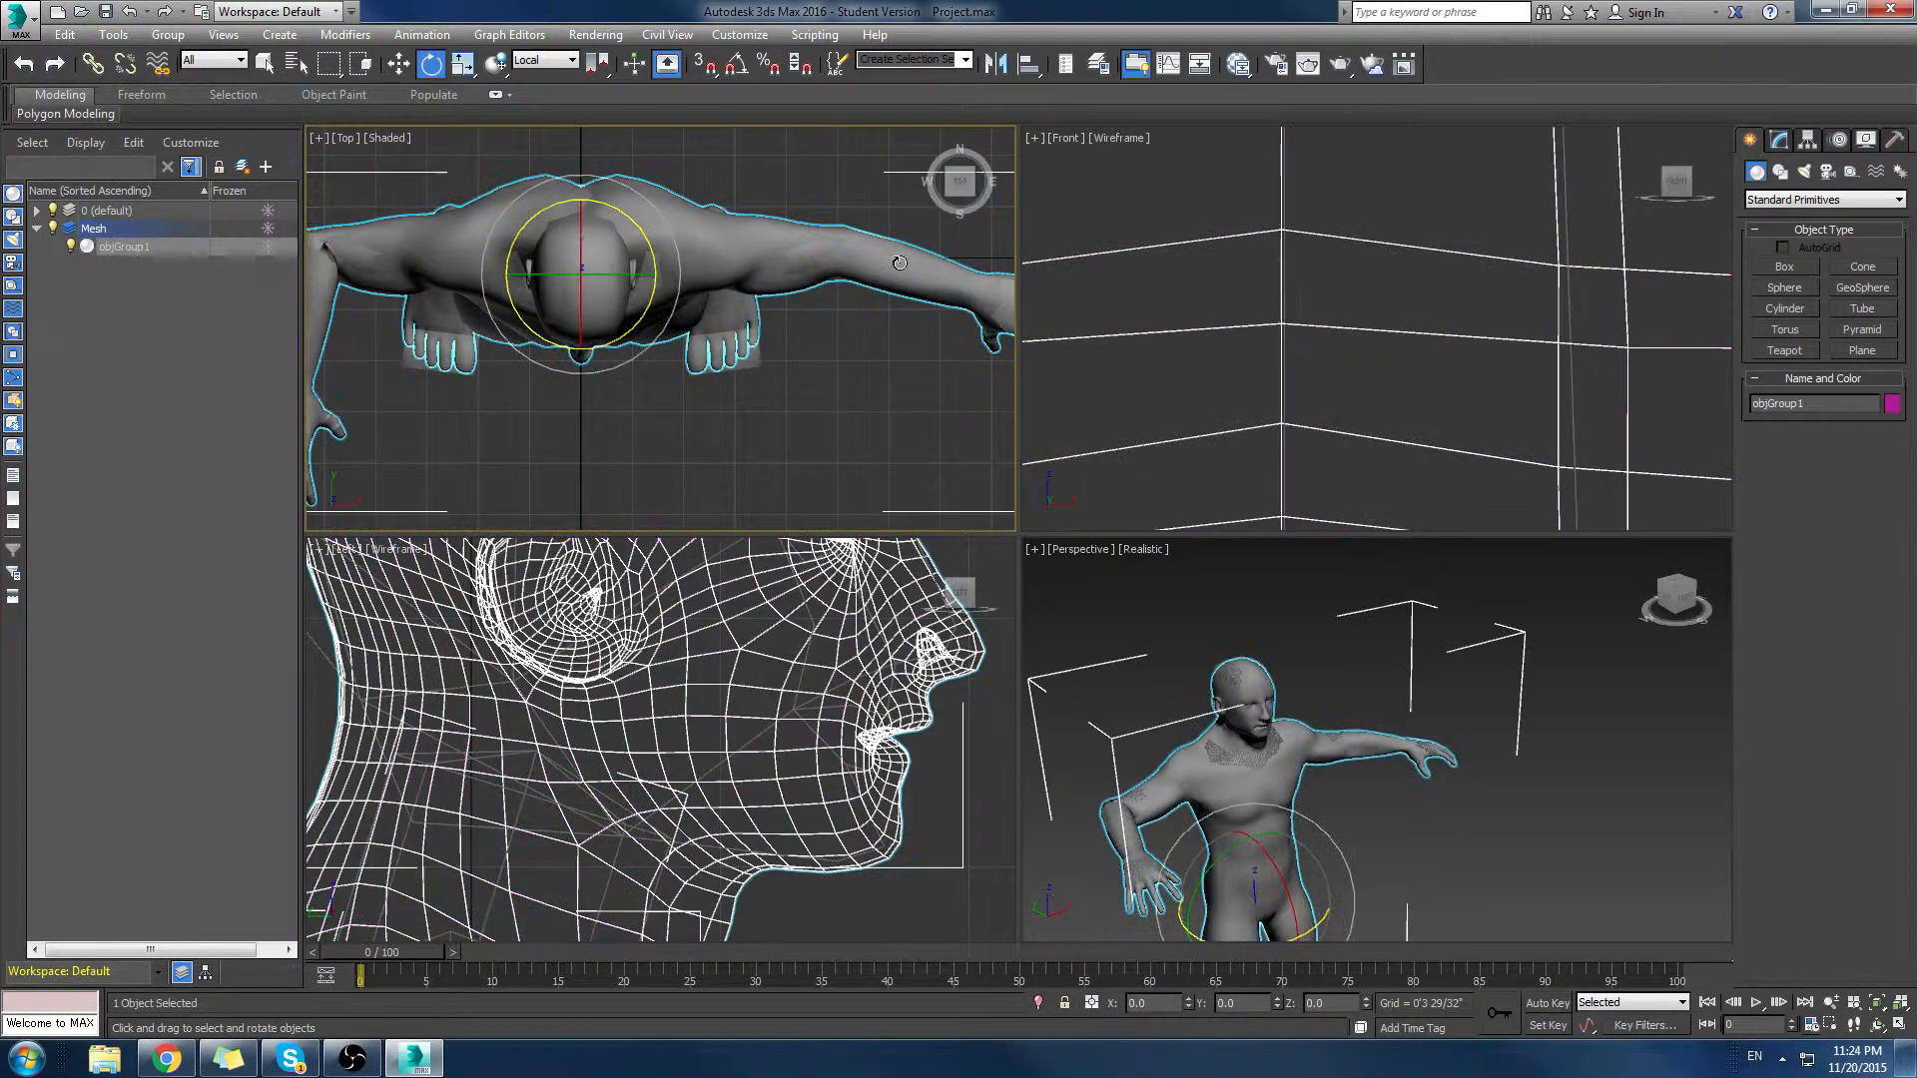
left_click(898, 263)
left_click_drag(872, 319, 655, 434)
left_click(656, 431)
middle_click_drag(669, 400, 726, 419, "alt")
Step: Undo the forearm test rotations
key("ctrl+z")
key("ctrl+z")
key("ctrl+z")
key("ctrl+z")
key("ctrl+z")
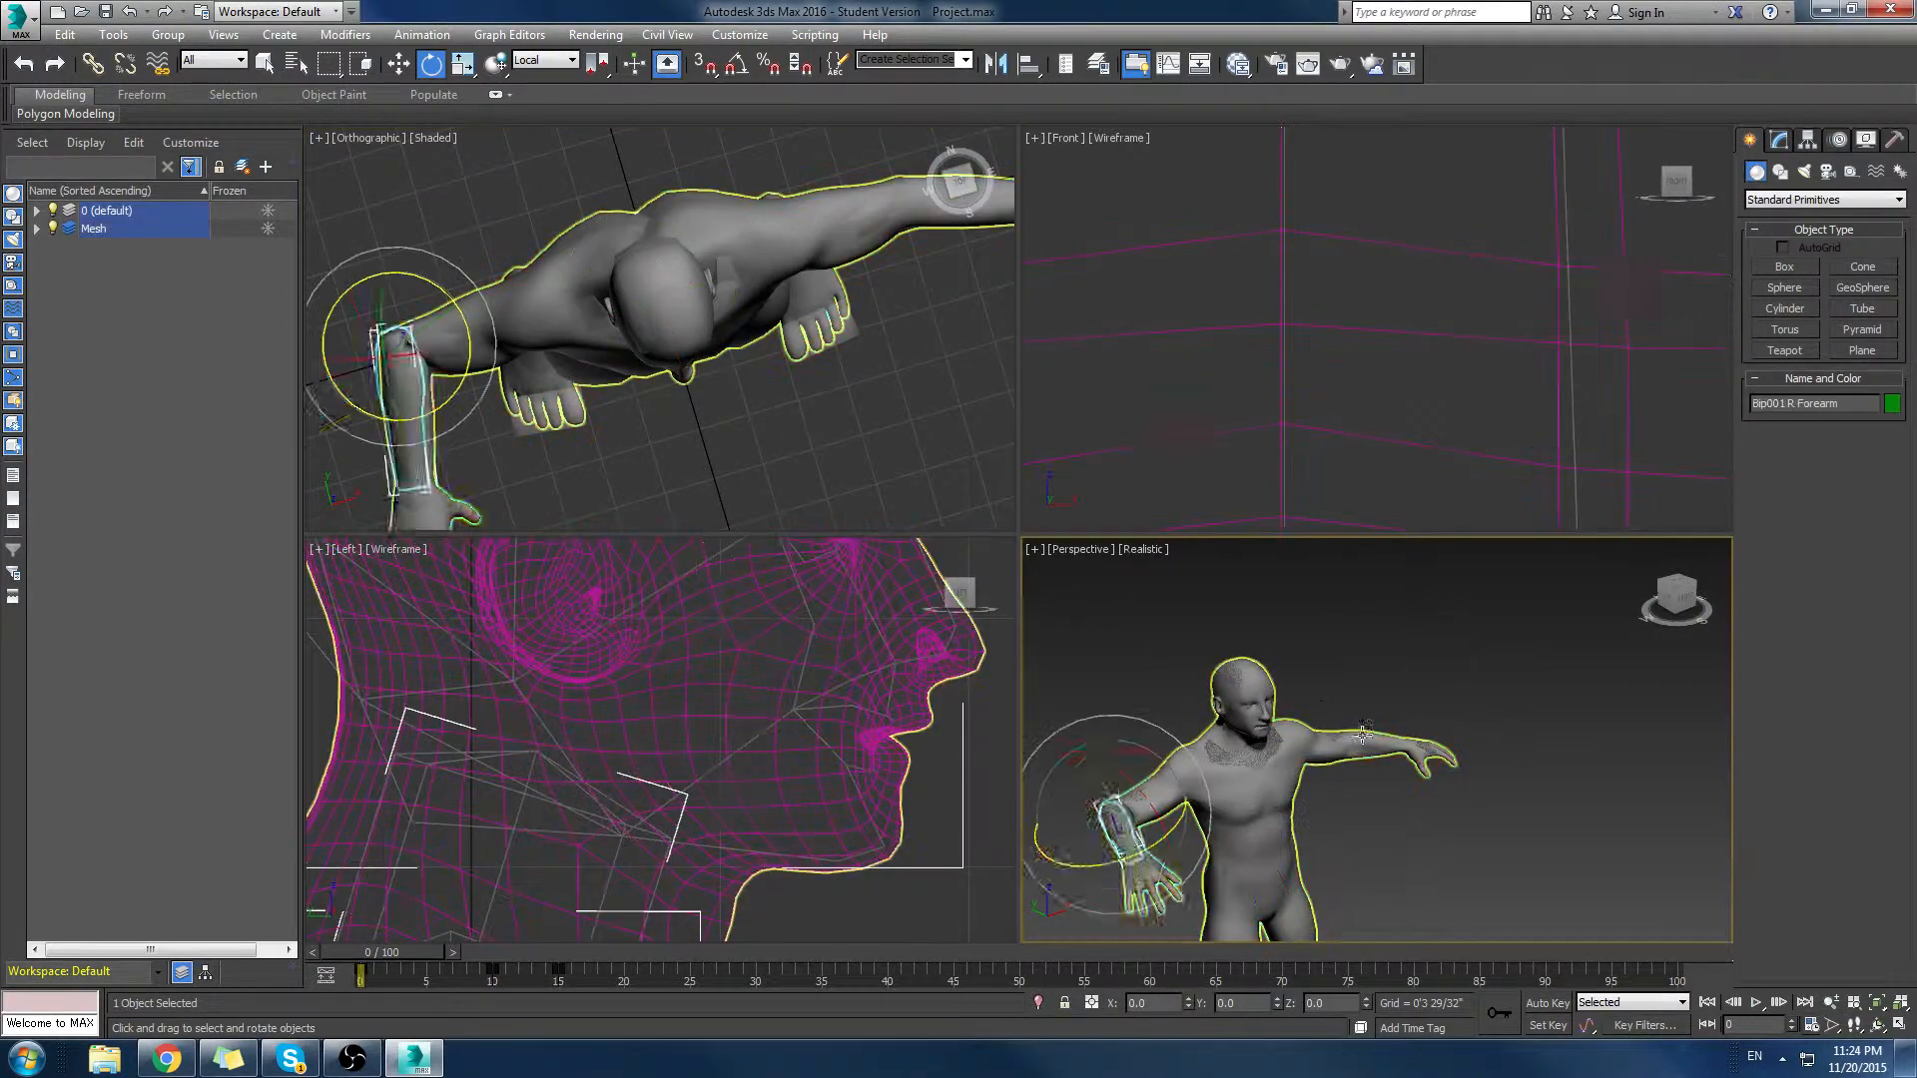
Step: Reopen envelope editing in the character mesh's Skin modifier and turn Mirror Mode back on
middle_click_drag(1381, 819, 1436, 771)
left_click(1318, 747)
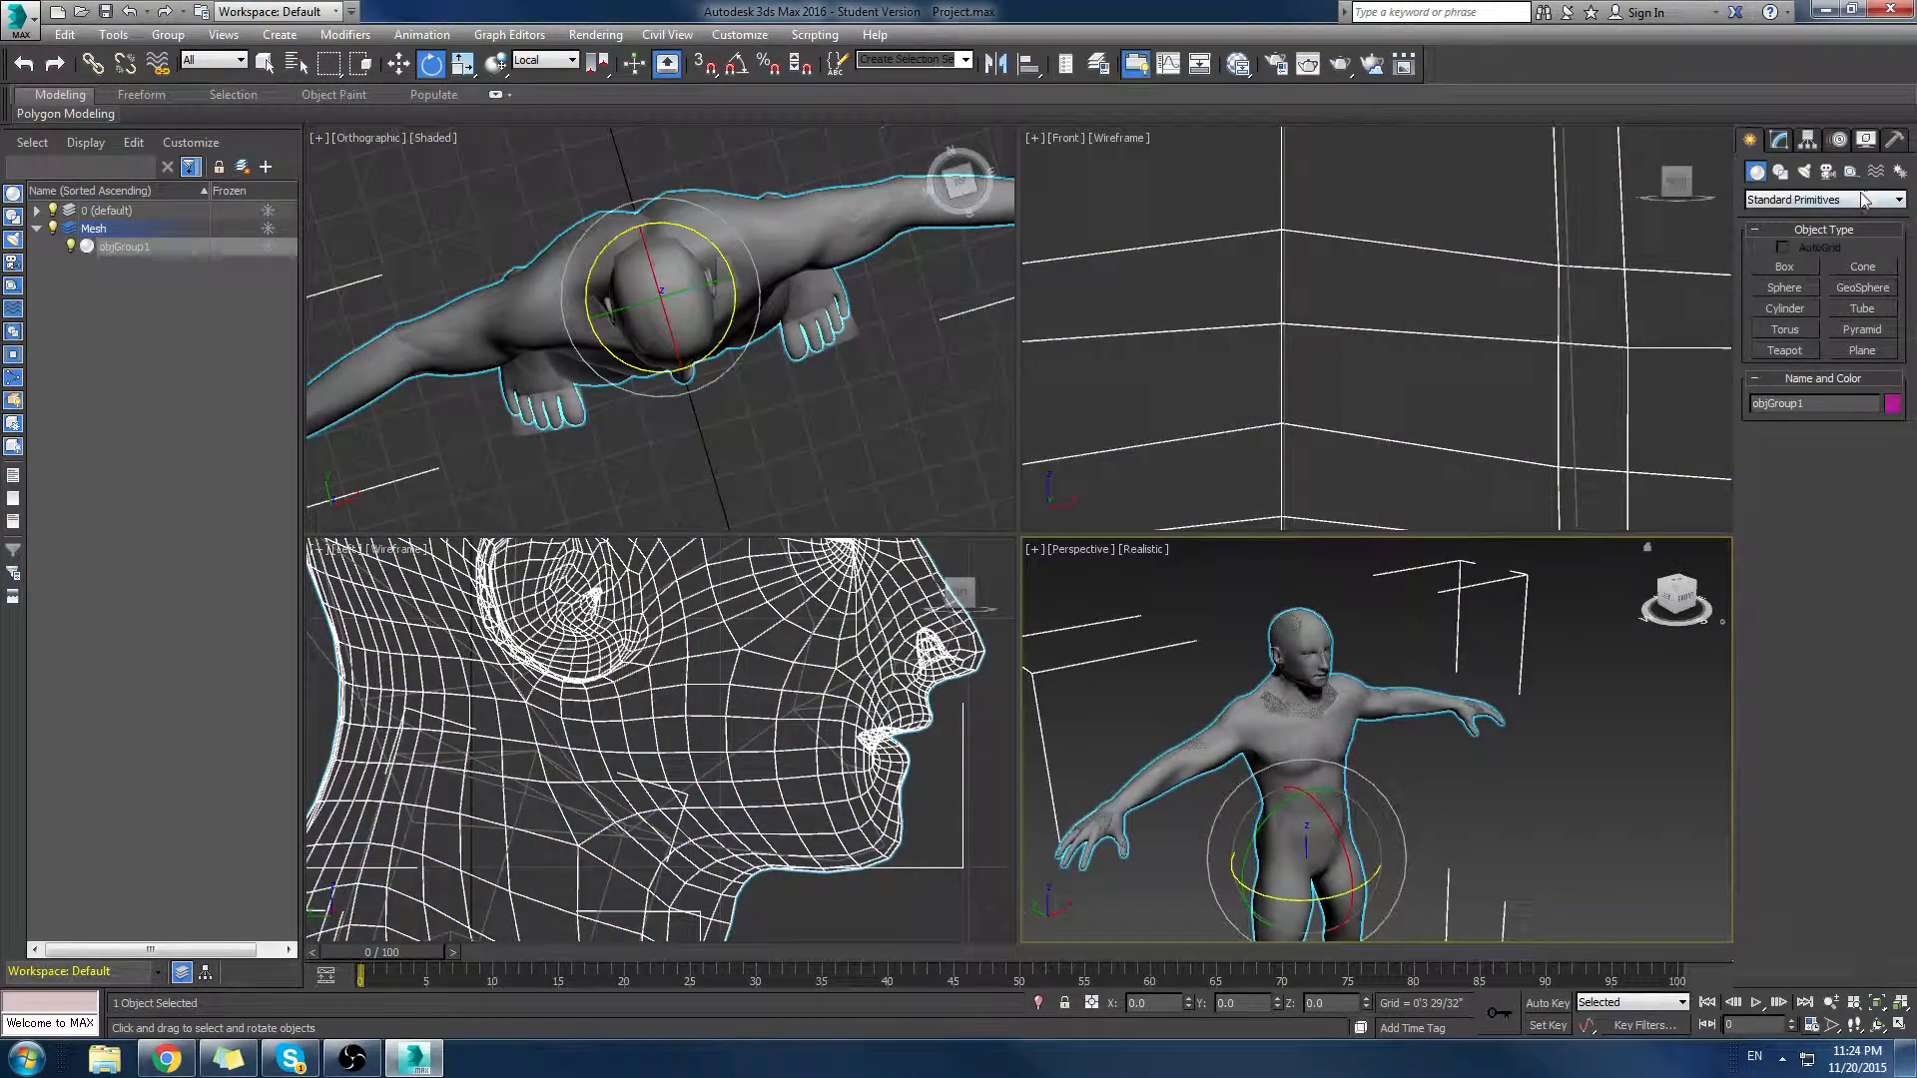
left_click(1780, 139)
left_click(1819, 237)
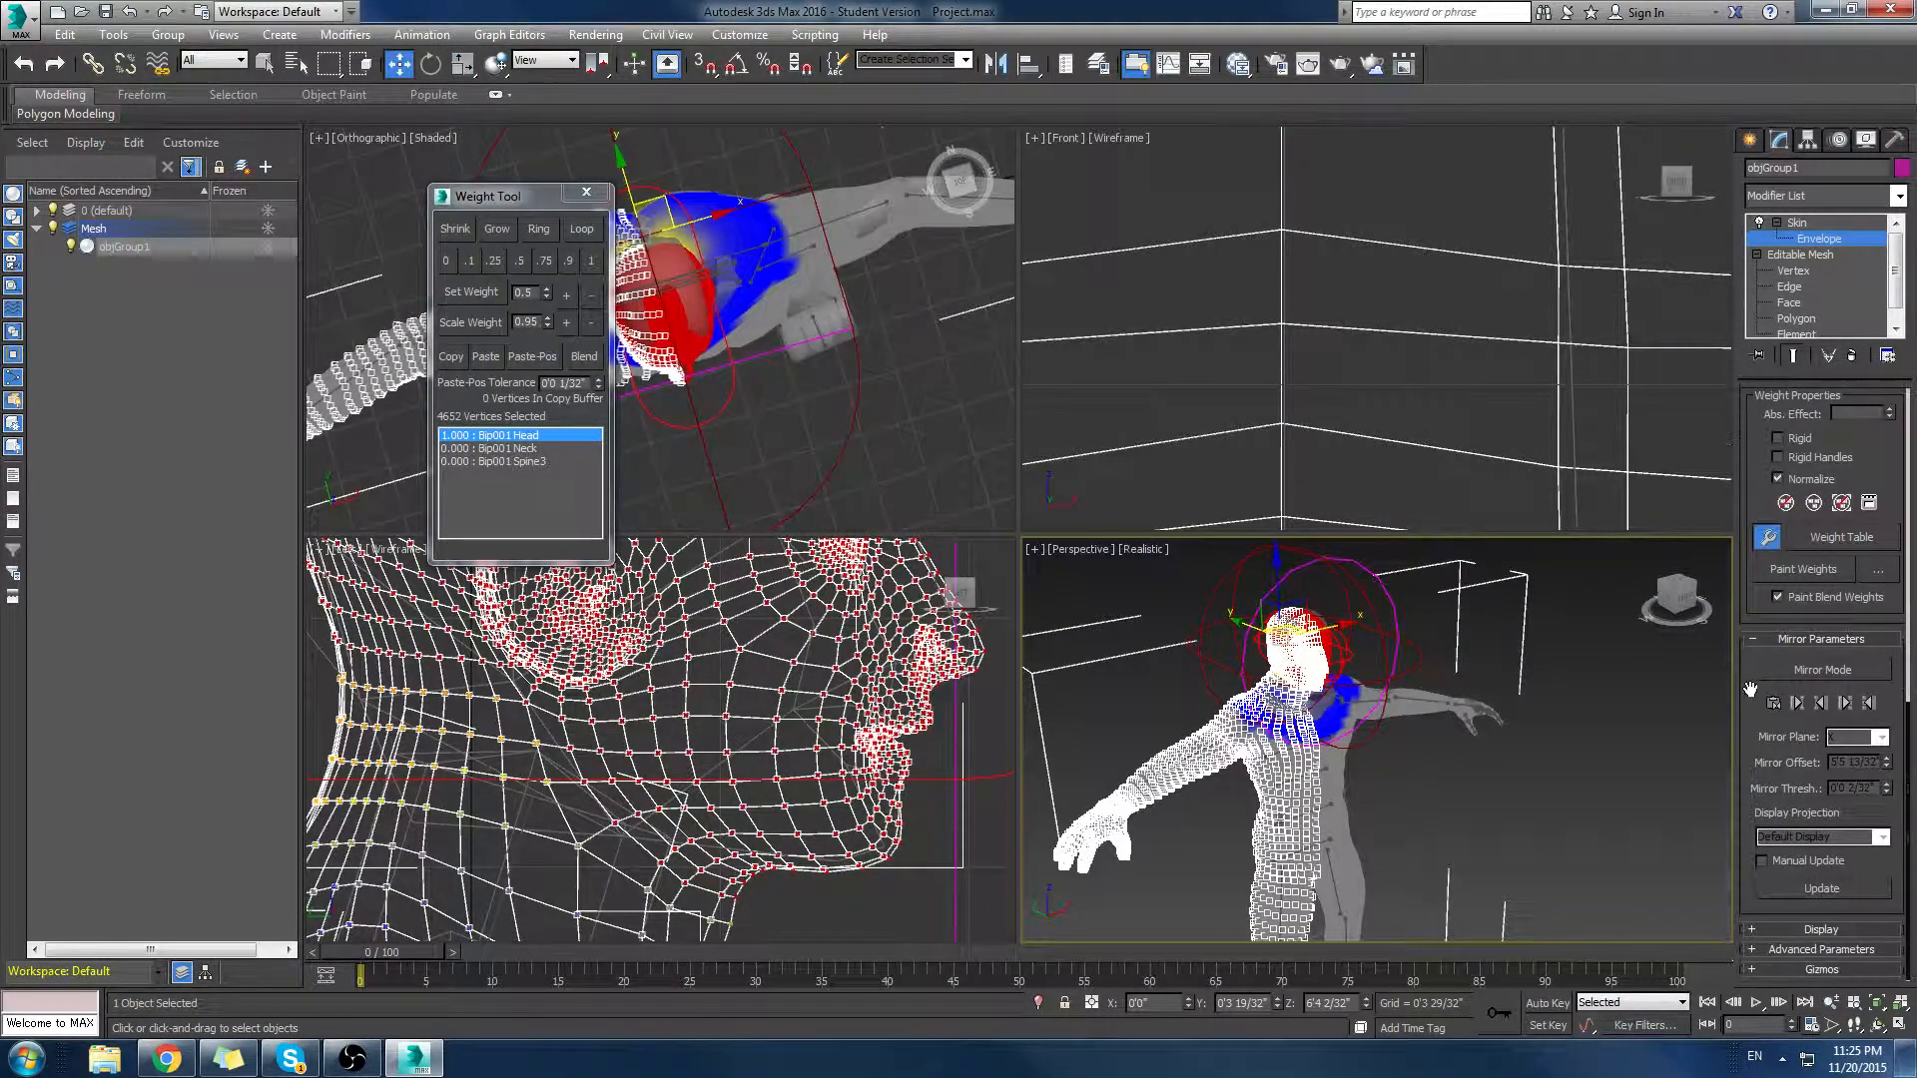
scroll(1745, 739, "down", 1)
left_click(1789, 670)
Step: Clear the vertex selection on the right half of the body
middle_click_drag(1187, 807, 1453, 615, "alt")
scroll(1393, 623, "up", 2)
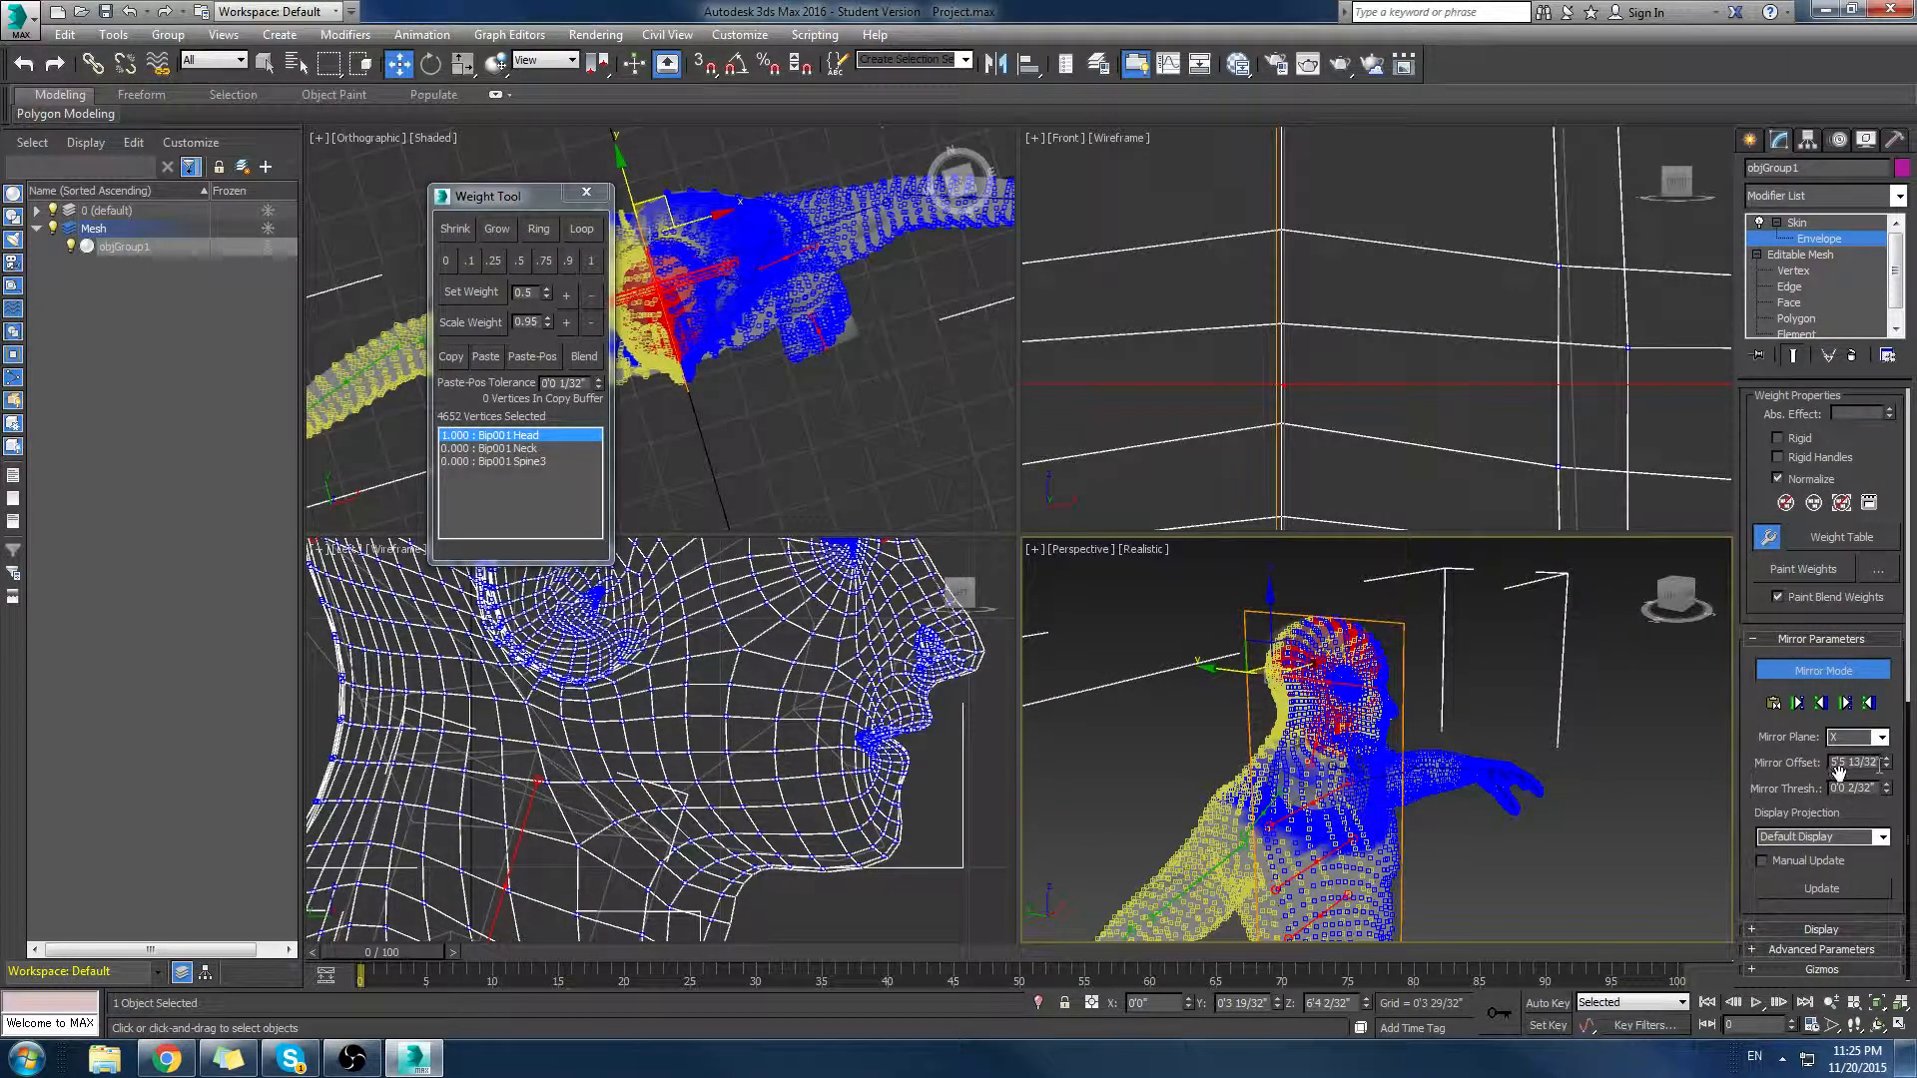
middle_click_drag(1505, 757, 1215, 650, "alt")
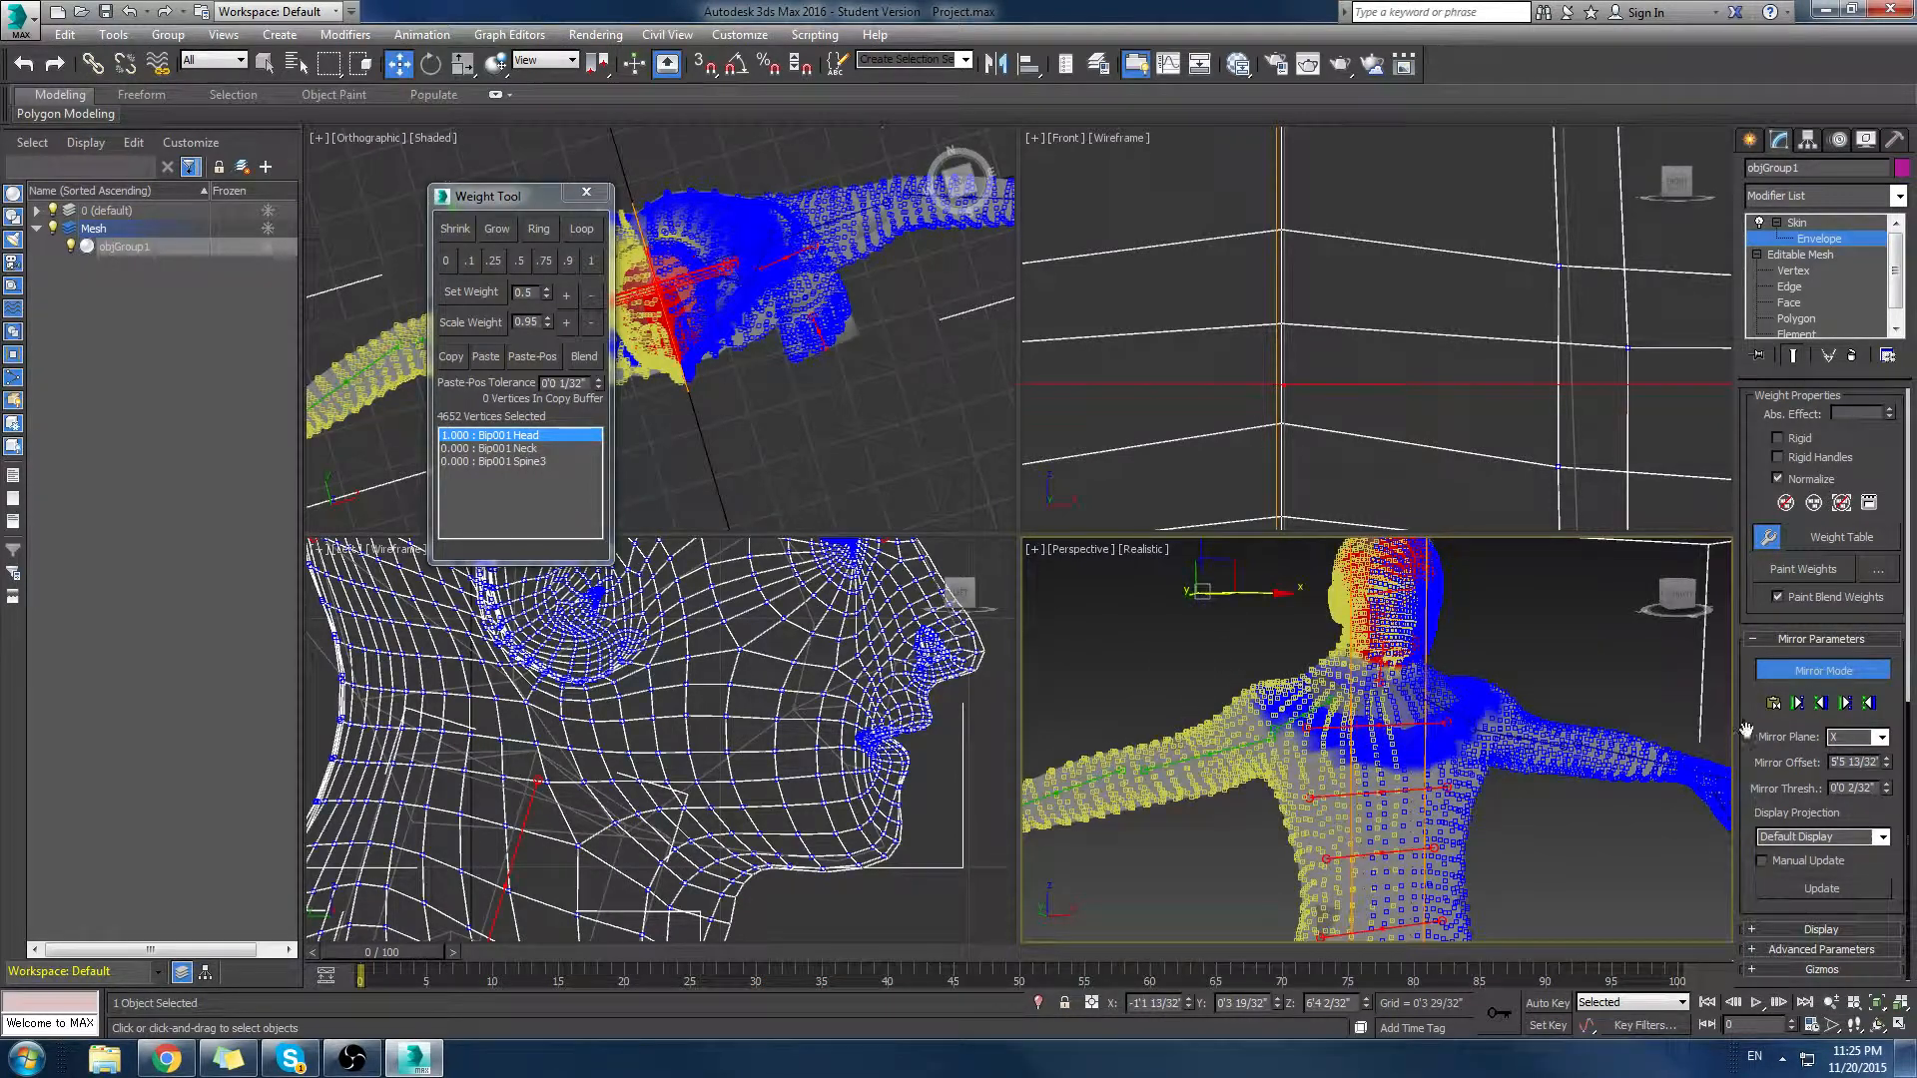
left_click(1304, 667)
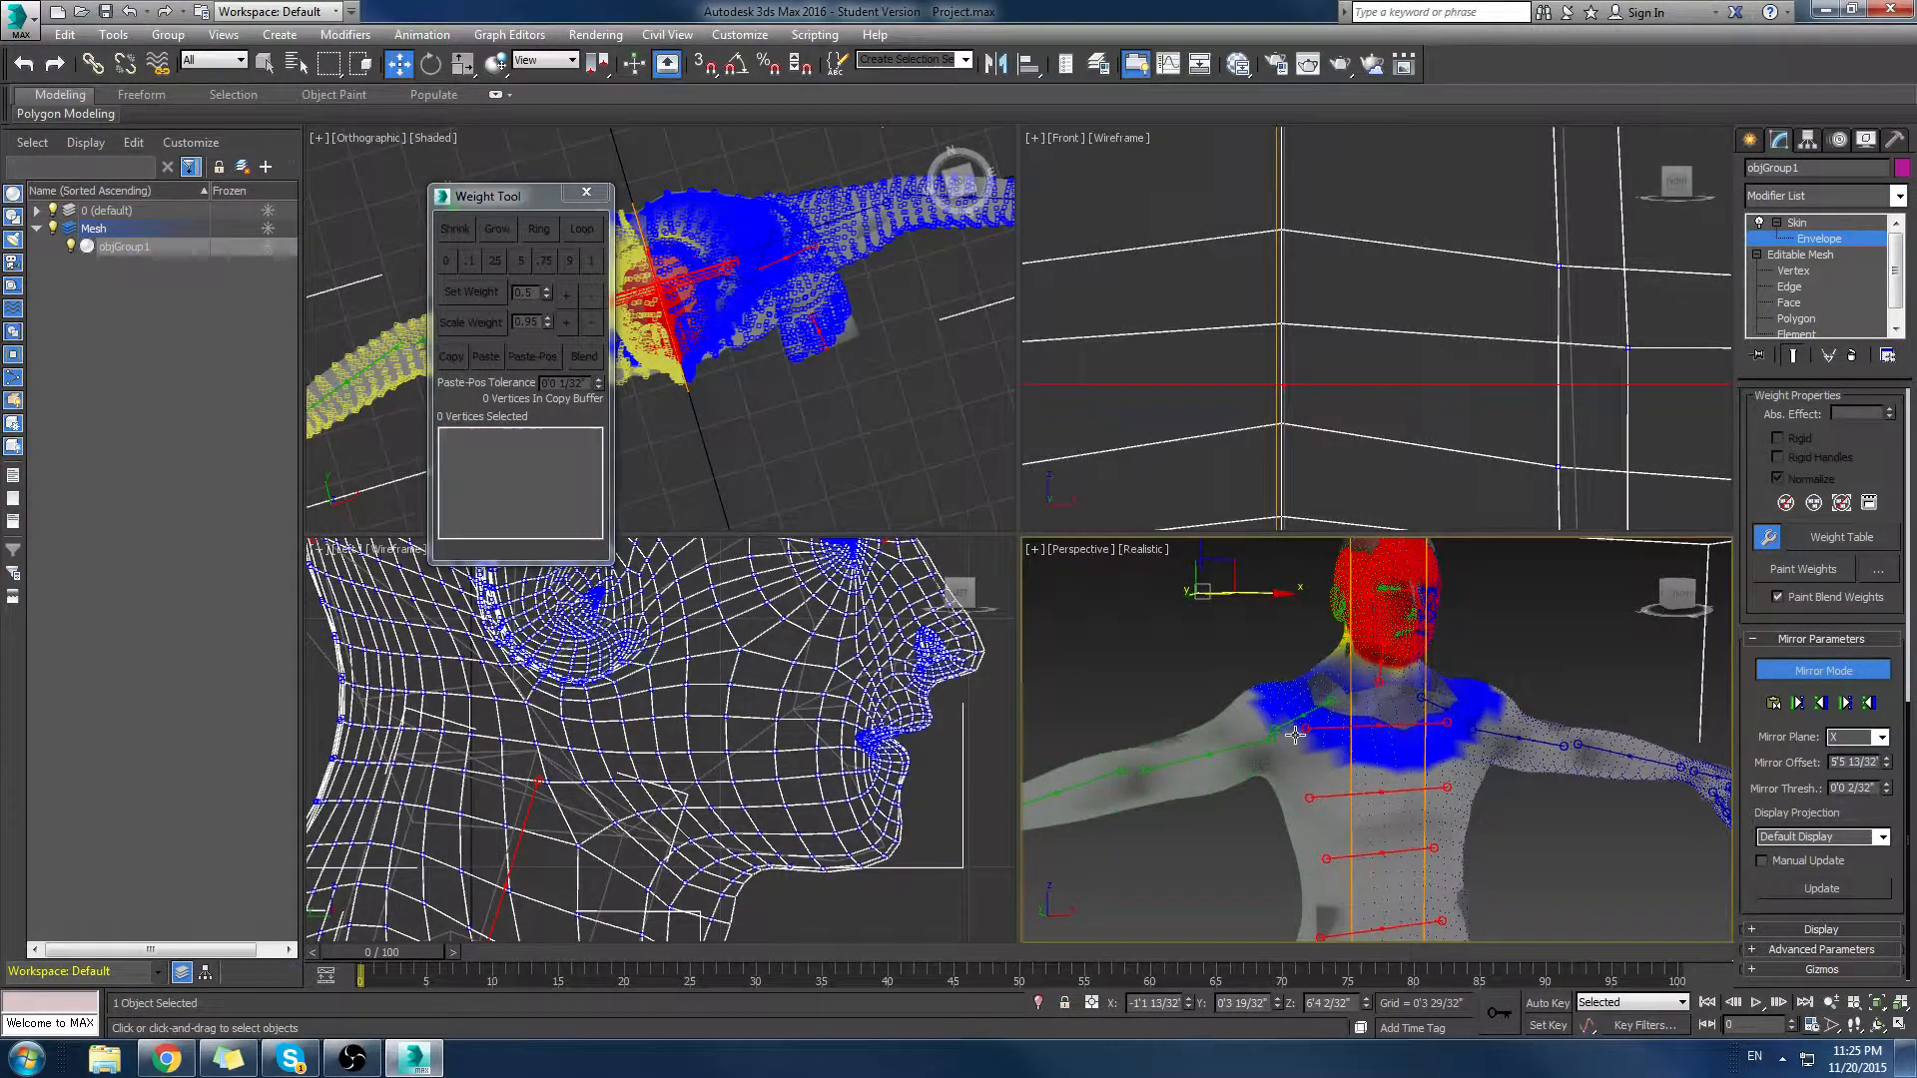
Step: Nudge the mirror offset to refresh the mirror assignment, leaving it at 5'5 13/32"
scroll(1302, 755, "up", 6)
middle_click_drag(1391, 787, 1344, 800)
scroll(1344, 799, "down", 8)
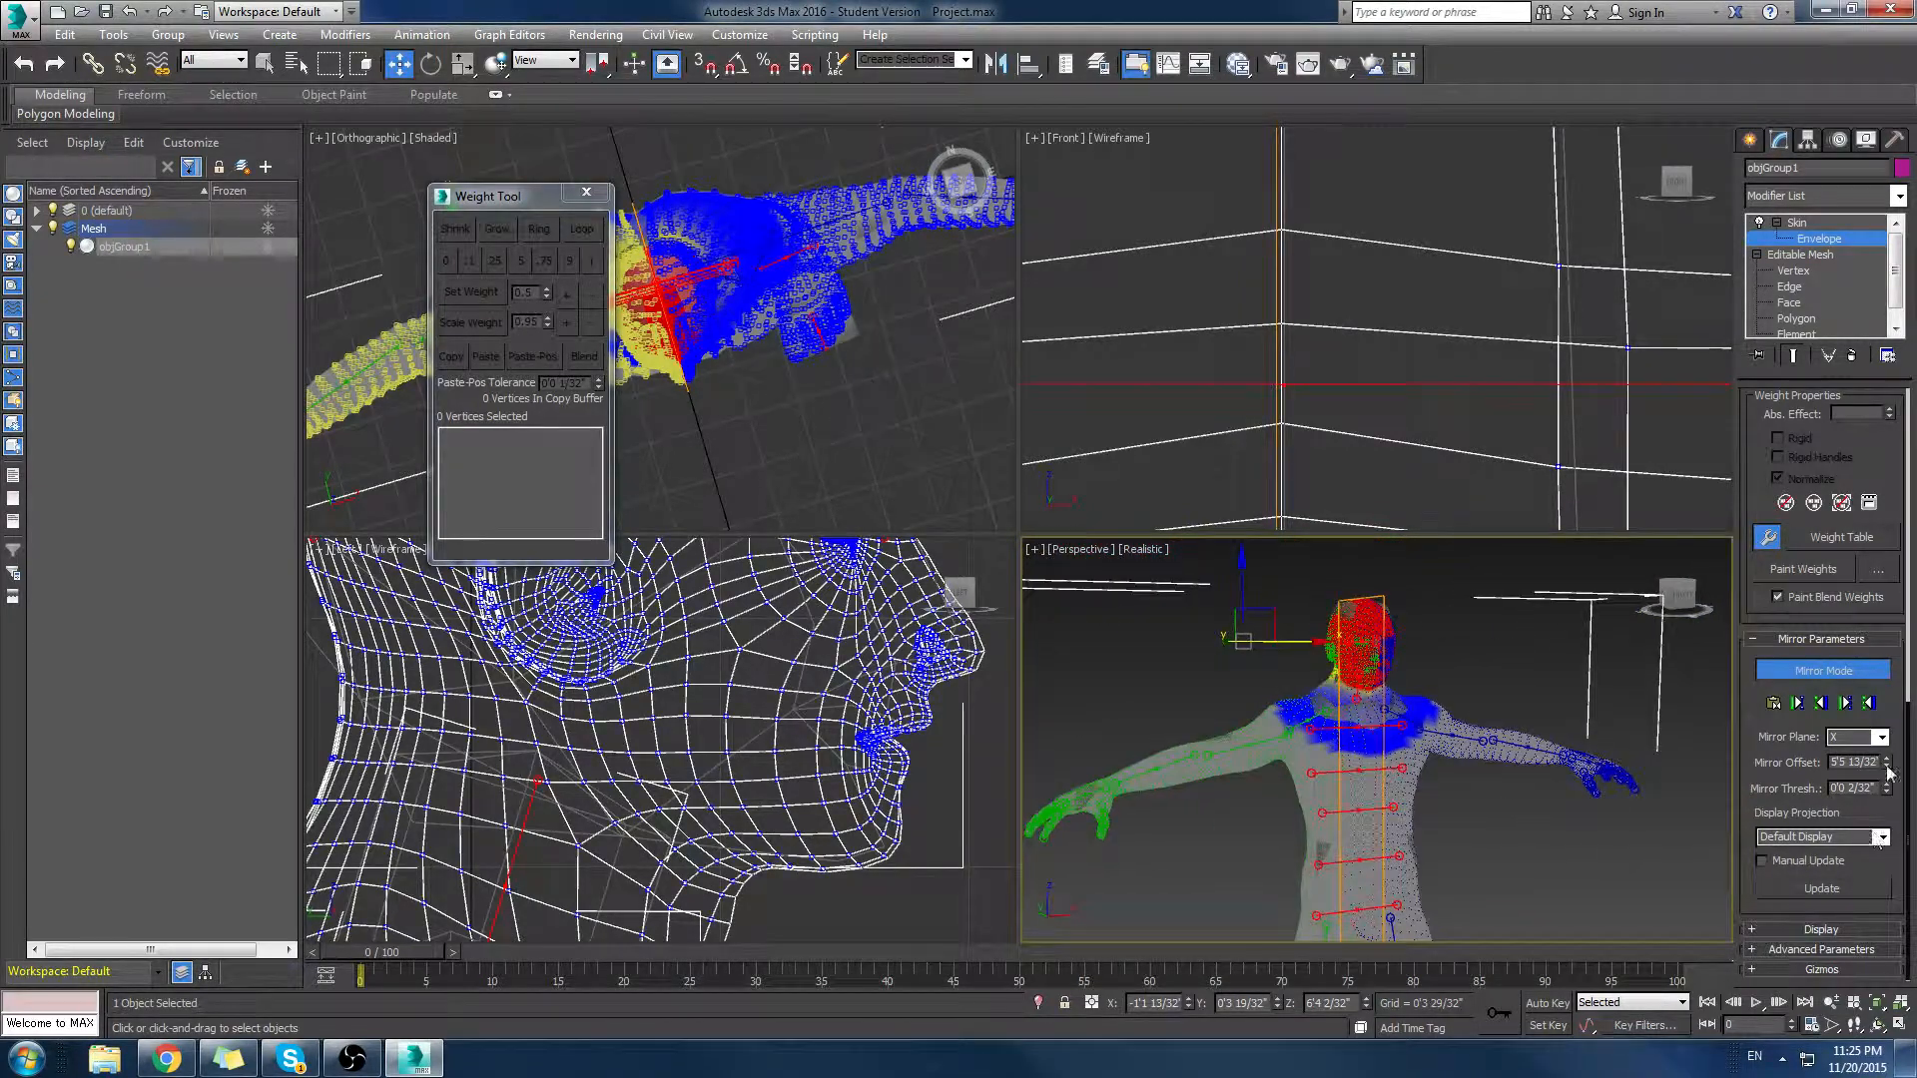
mouse_move(1887, 766)
left_mouse_down()
mouse_move(1887, 789)
mouse_move(1890, 762)
left_mouse_up()
middle_click_drag(1404, 663, 1483, 663)
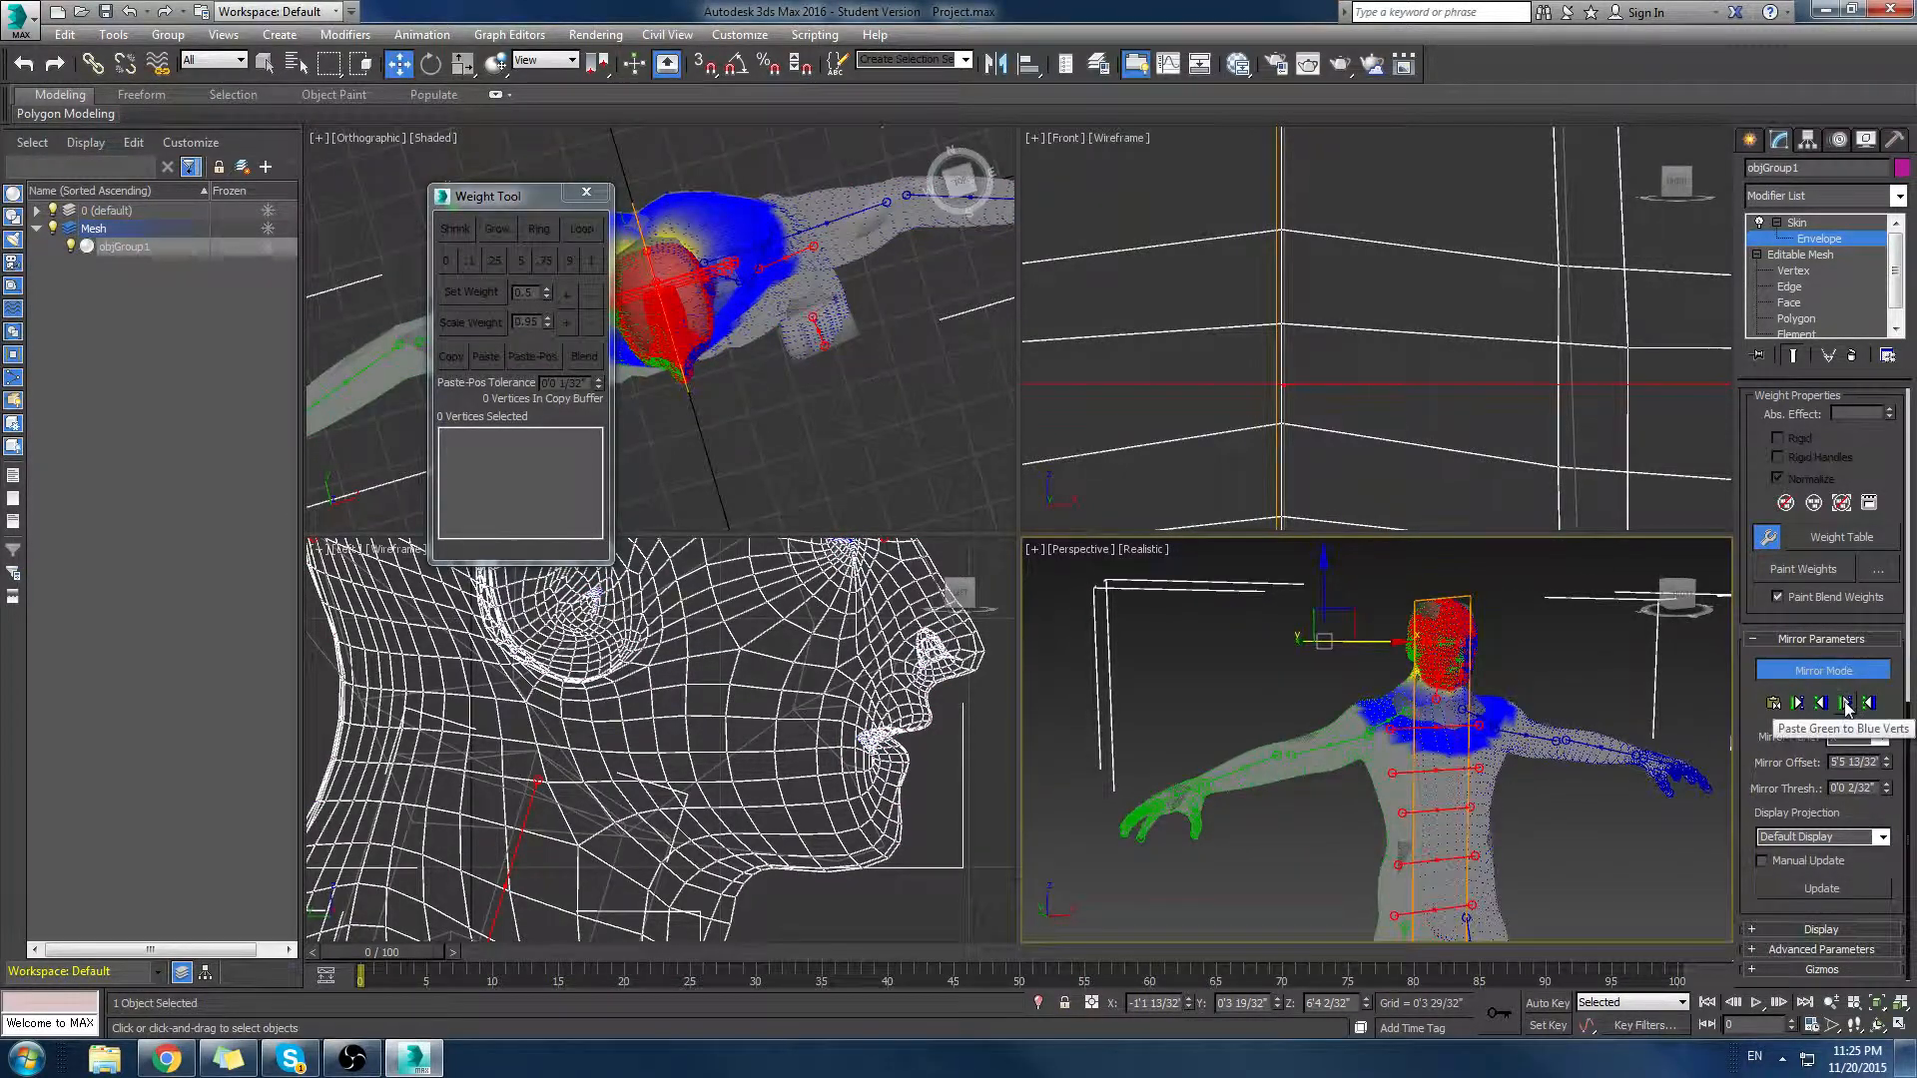